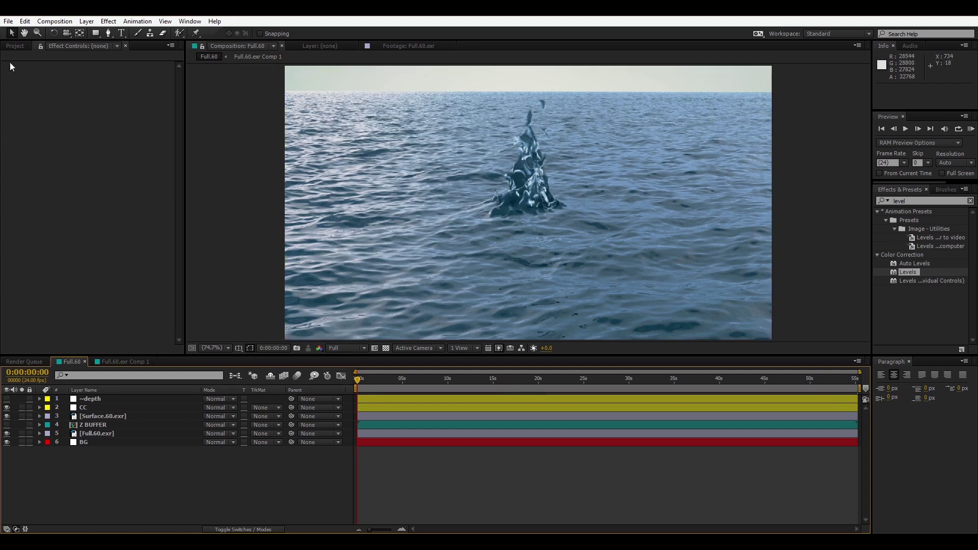
- View the Surface.60.exr and Full.60.exr footage in turn to compare the splash render with the full ocean render
{"action": "left_click", "coordinate": [16, 46]}
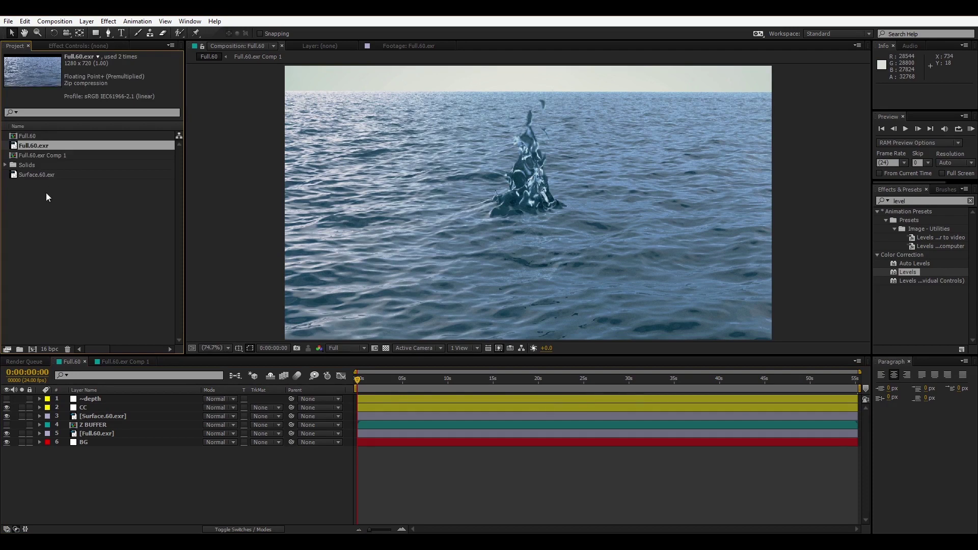
{"action": "double_click", "coordinate": [34, 174]}
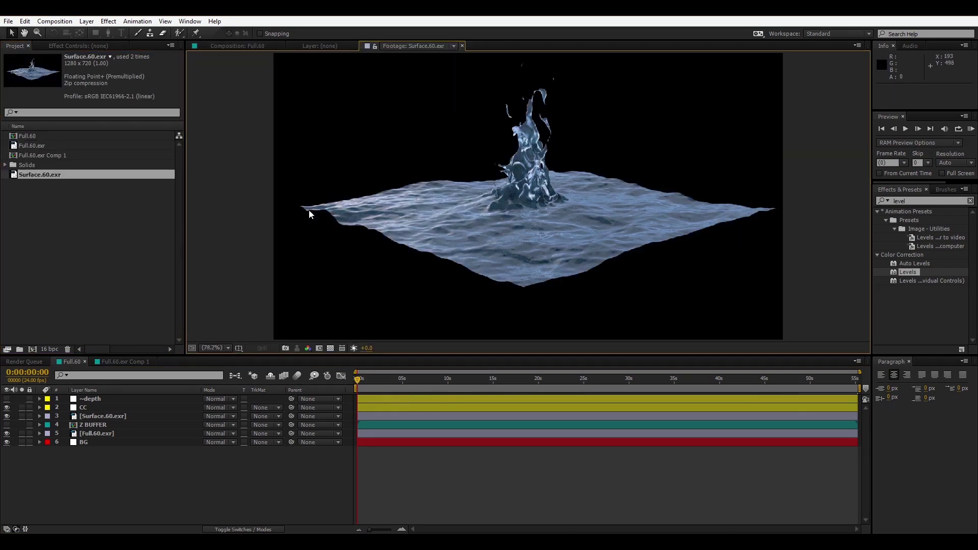
{"action": "double_click", "coordinate": [38, 148]}
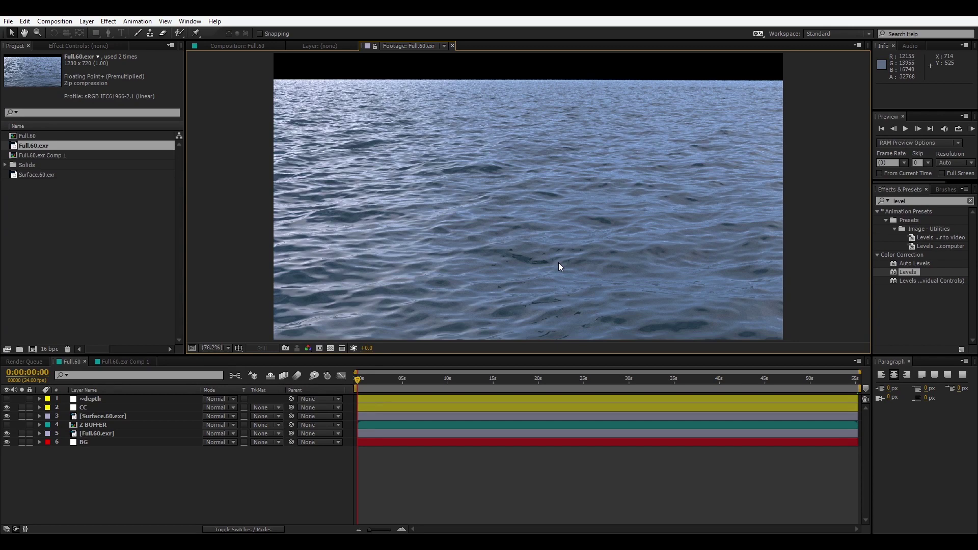
{"action": "double_click", "coordinate": [32, 174]}
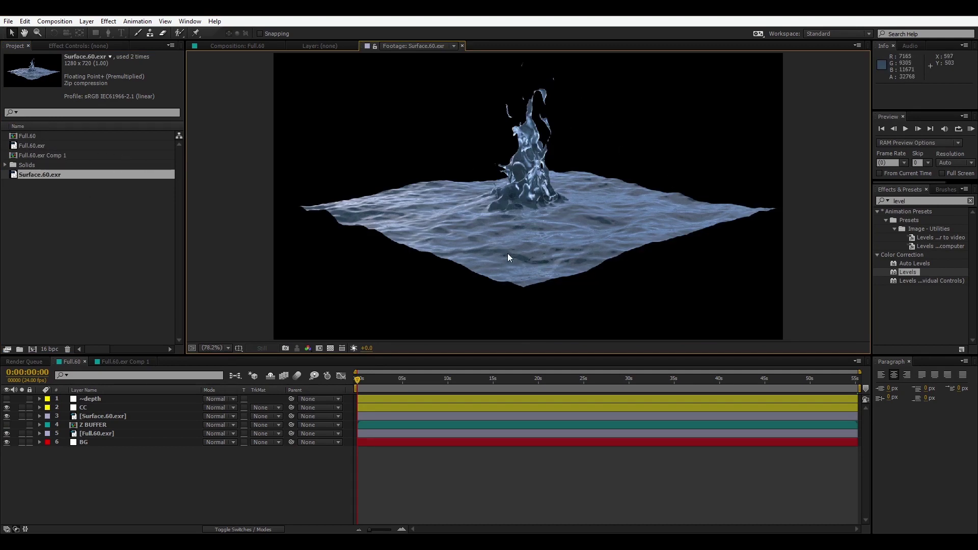
{"action": "left_click", "coordinate": [78, 226]}
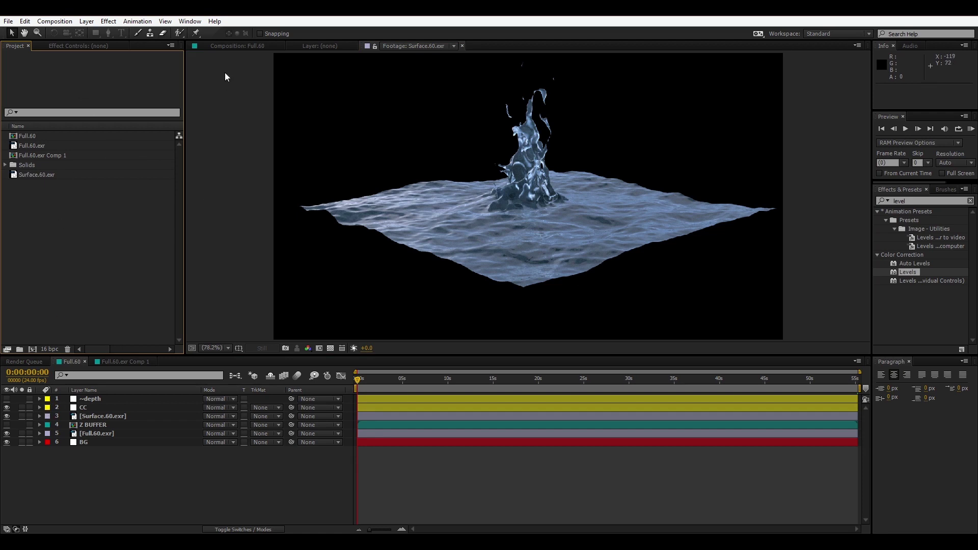
- In the Full.60 composition, hide the CC, Surface.60.exr and Full.60.exr layers to inspect the background, and show Full.60.exr again
{"action": "left_click", "coordinate": [236, 47]}
{"action": "left_click_drag", "start_coordinate": [7, 407], "coordinate": [7, 416]}
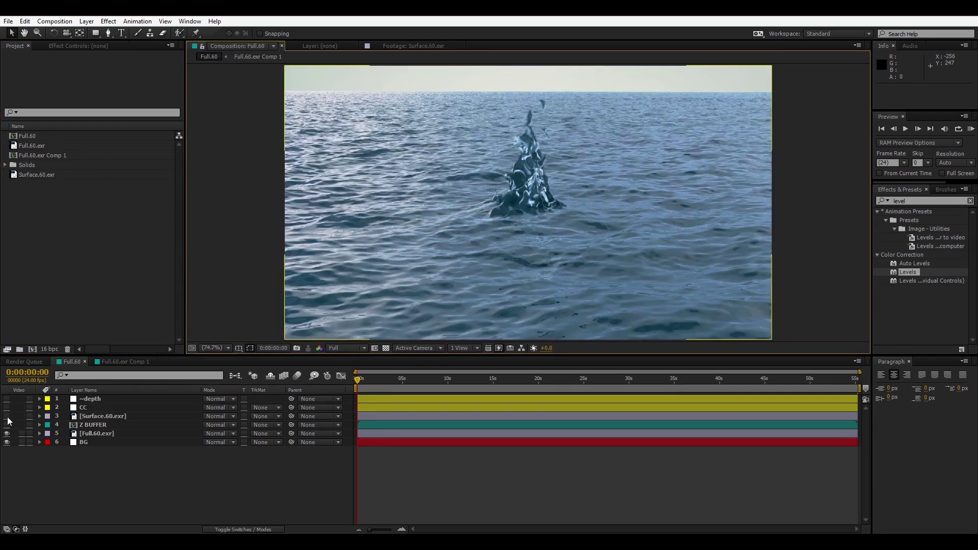
{"action": "left_click", "coordinate": [6, 433]}
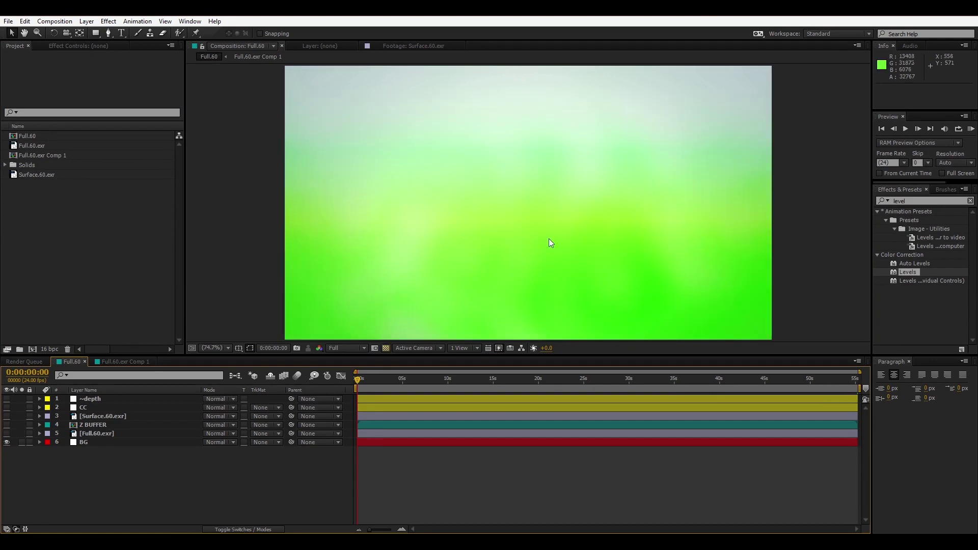
{"action": "left_click", "coordinate": [7, 433]}
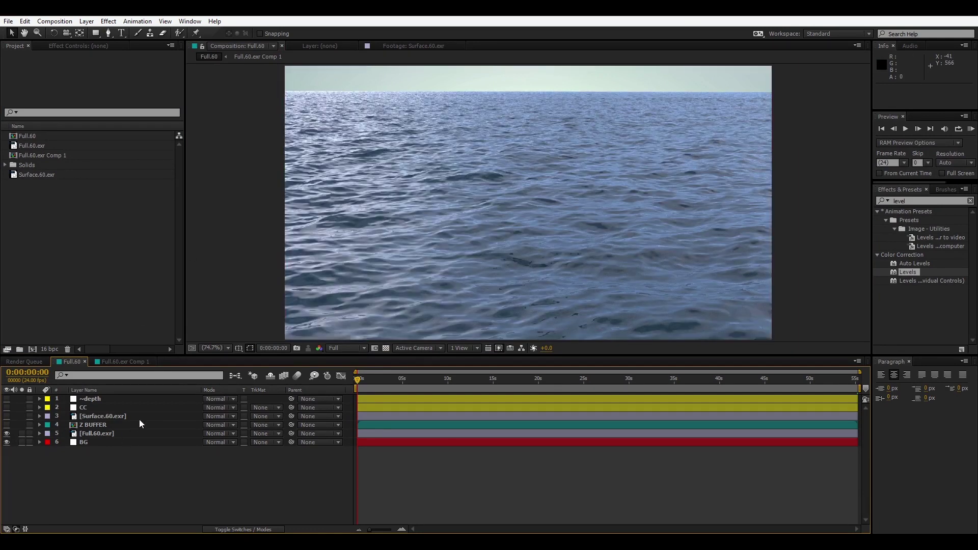
- Select the Full.60.exr layer and temporarily show the Z BUFFER layer to inspect the depth pass
{"action": "left_click", "coordinate": [104, 433]}
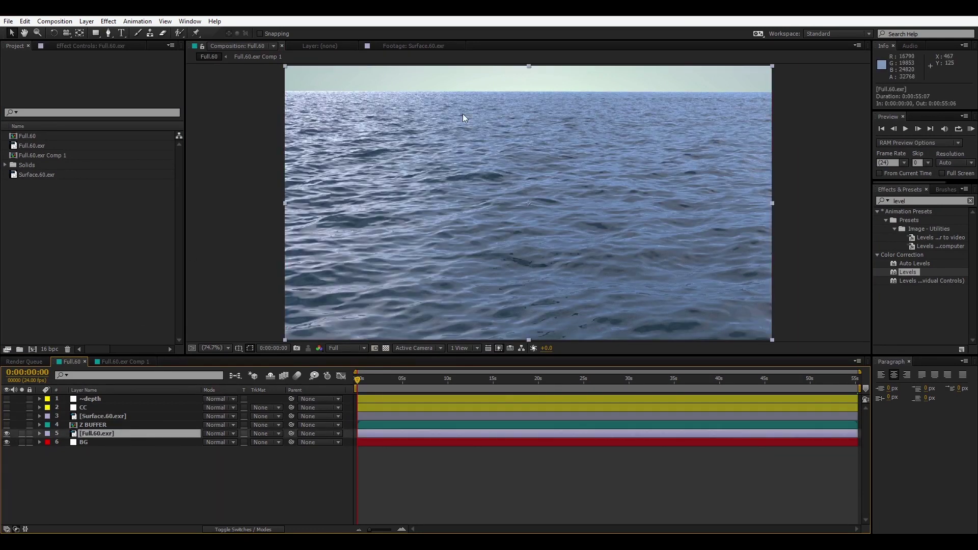
{"action": "left_click", "coordinate": [7, 425]}
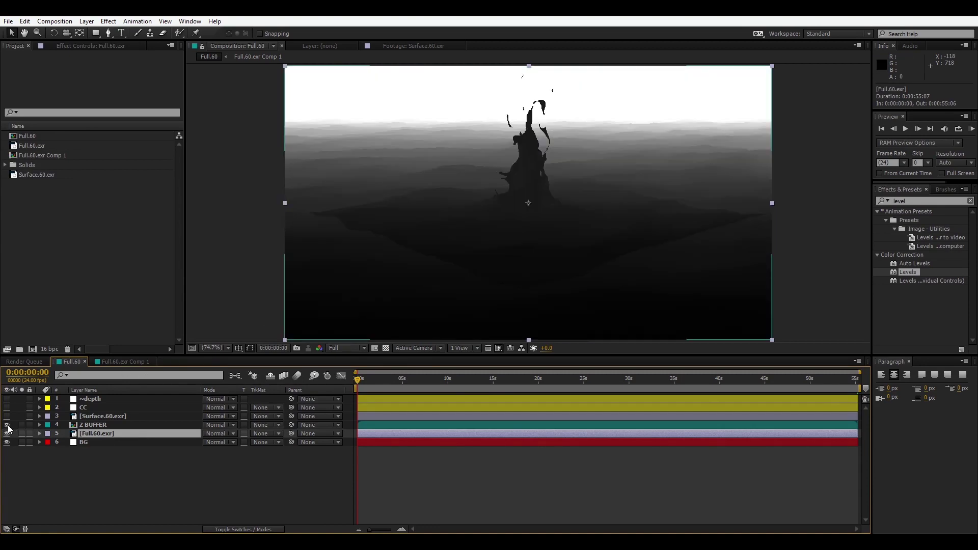
{"action": "left_click", "coordinate": [7, 424]}
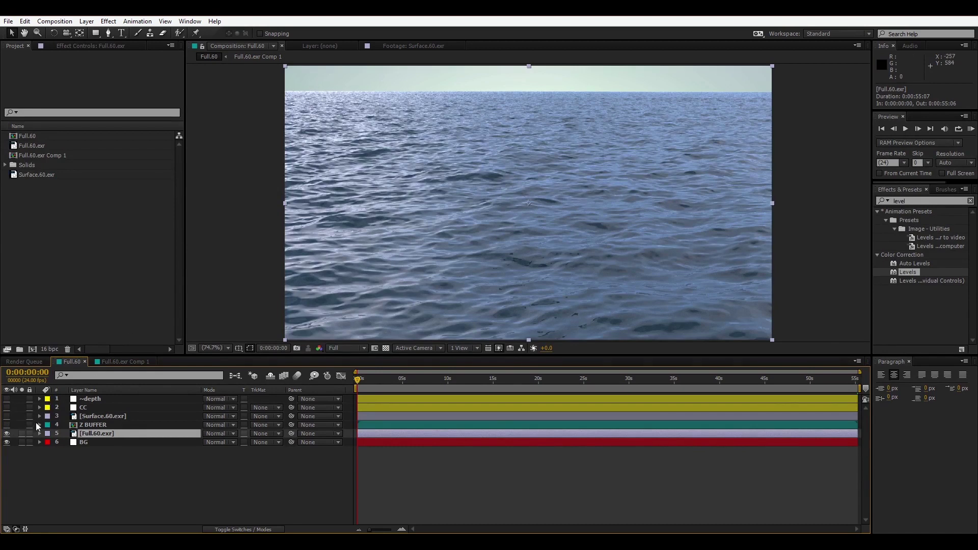
- Show the Surface.60.exr, CC and ~depth layers one after another to inspect how each contributes to the composite
{"action": "left_click", "coordinate": [102, 416]}
{"action": "left_click", "coordinate": [6, 416]}
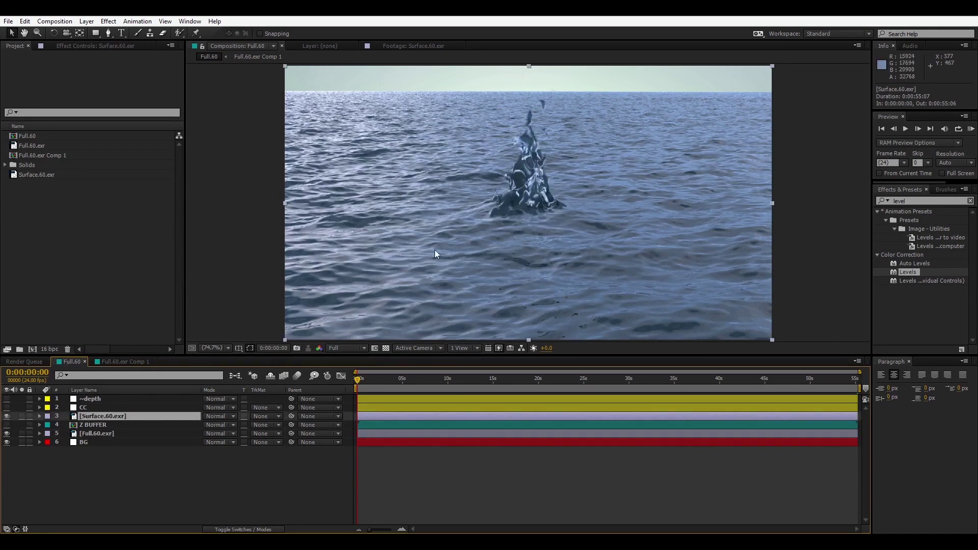
{"action": "left_click", "coordinate": [99, 408]}
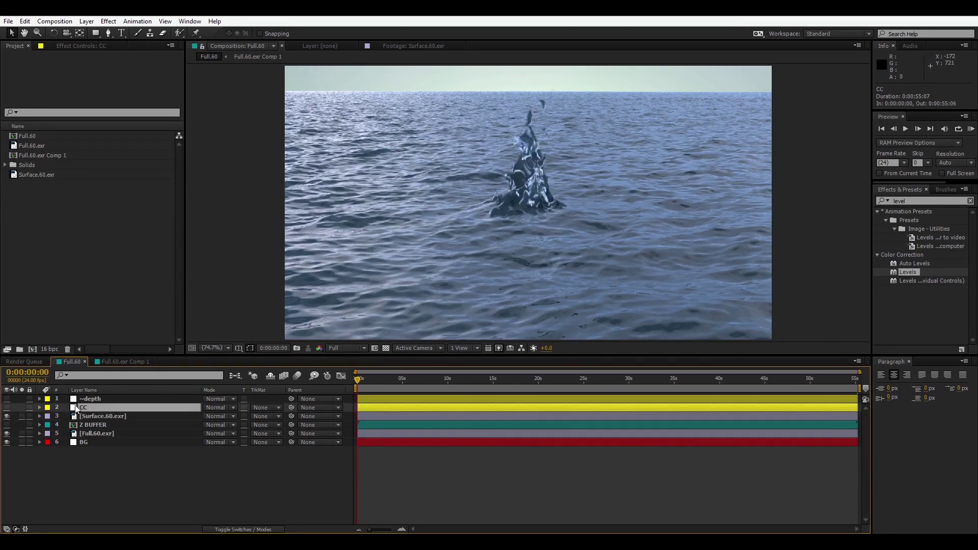
{"action": "left_click", "coordinate": [7, 408]}
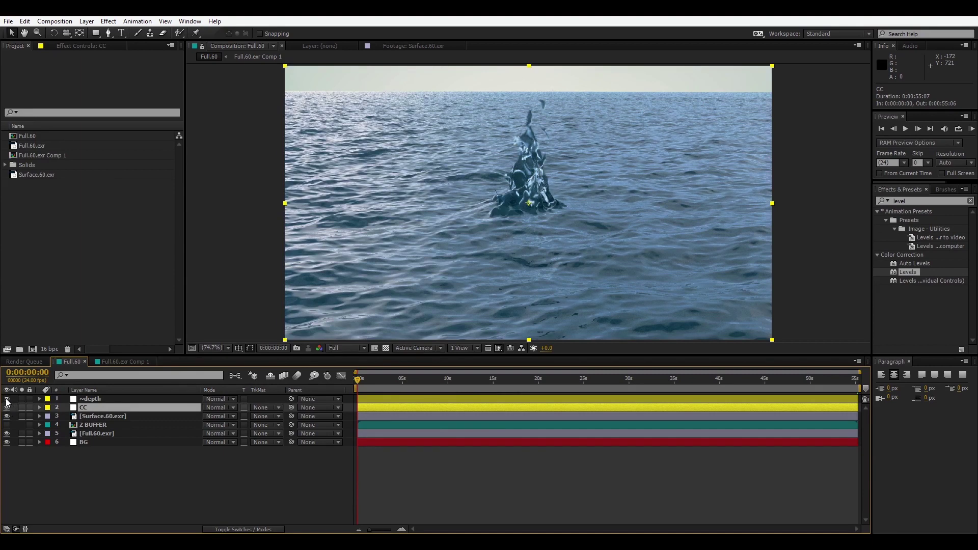
{"action": "left_click", "coordinate": [7, 399]}
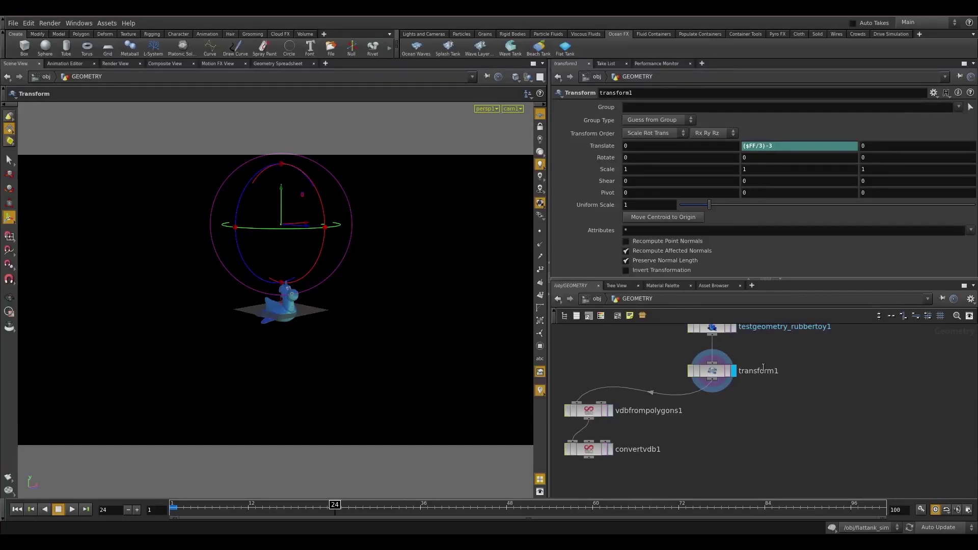
- In Houdini, display each node of the GEOMETRY network from testgeometry_rubbertoy1 to convertvdb1, inspect vdbfrompolygons1's settings, and restore transform1 as the displayed node
{"action": "left_click", "coordinate": [733, 328]}
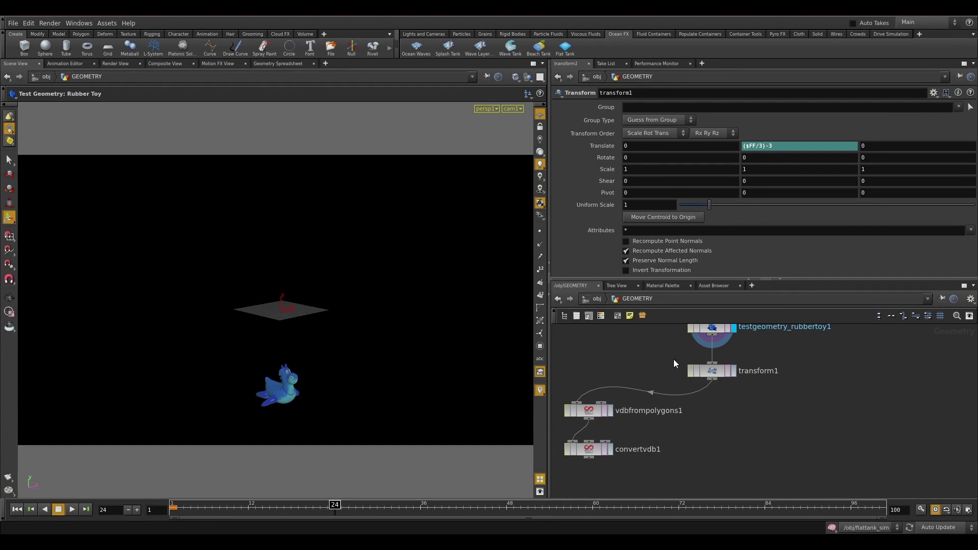
{"action": "left_click", "coordinate": [734, 371]}
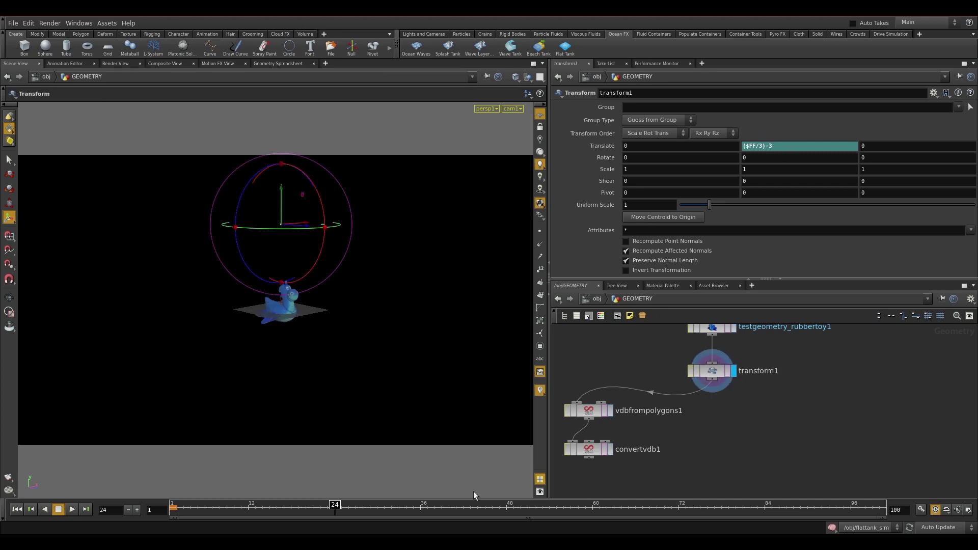
{"action": "left_click", "coordinate": [610, 413]}
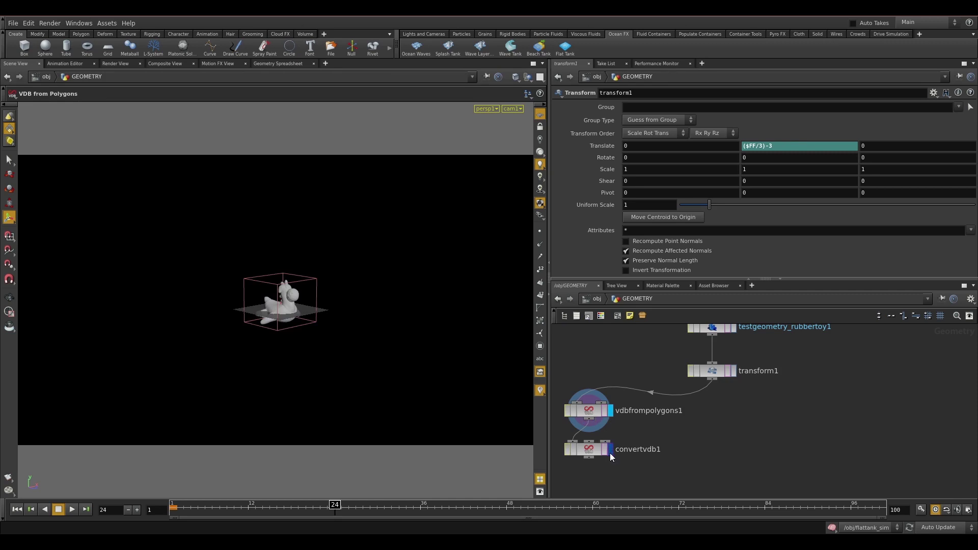
{"action": "left_click", "coordinate": [610, 453]}
{"action": "left_click", "coordinate": [590, 410]}
{"action": "left_click", "coordinate": [712, 485]}
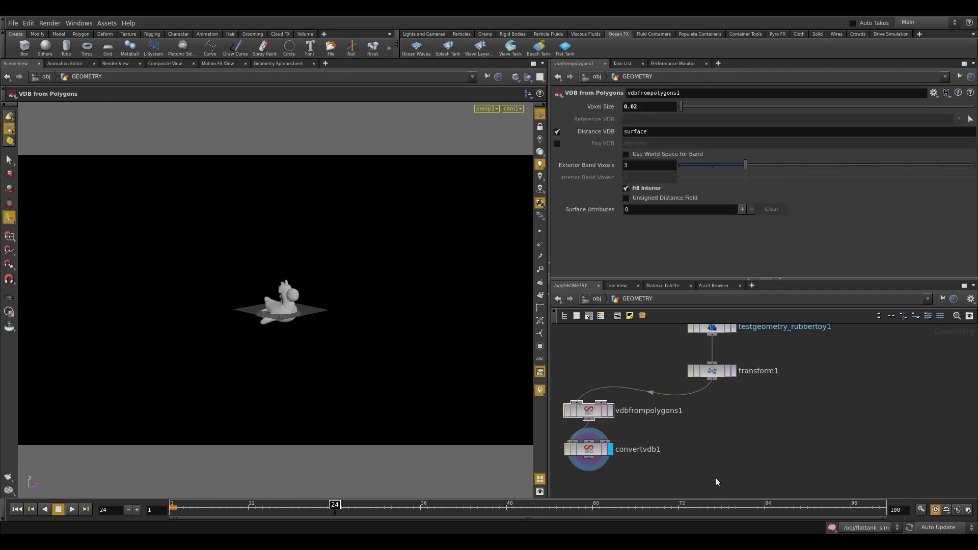
{"action": "left_click", "coordinate": [734, 370]}
- Return to the object level and open the flattank_initial network to examine the wave tank source
{"action": "left_click", "coordinate": [598, 298]}
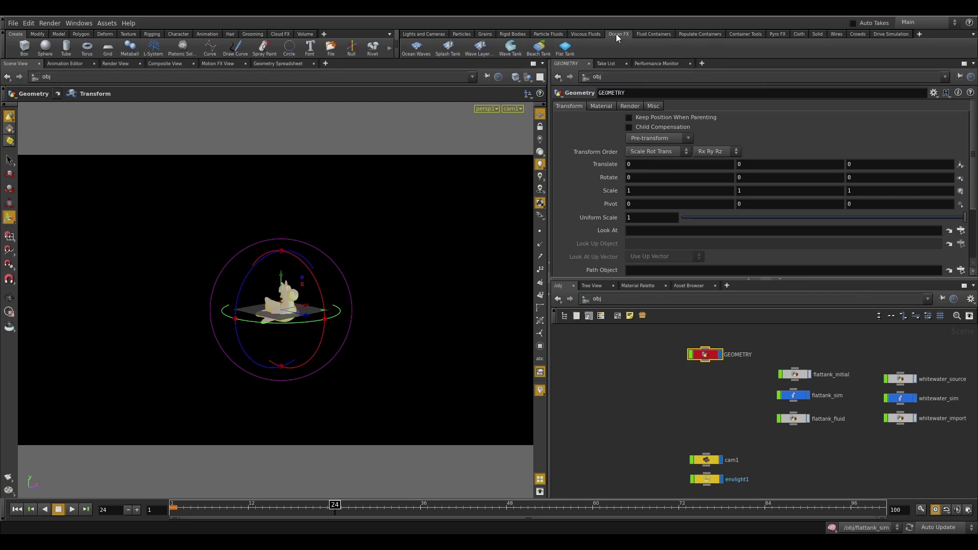
{"action": "middle_click_drag", "start_coordinate": [697, 394], "coordinate": [620, 374]}
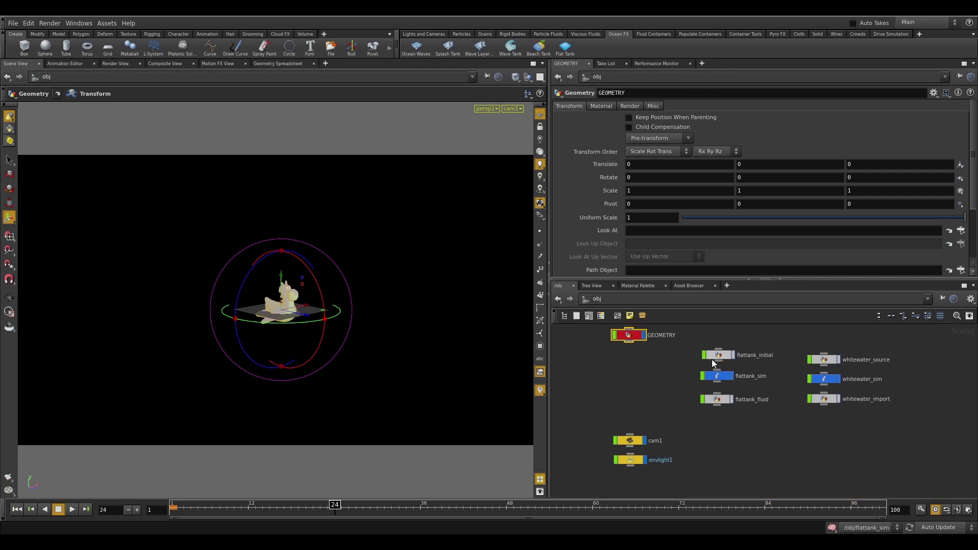
{"action": "double_click", "coordinate": [719, 358]}
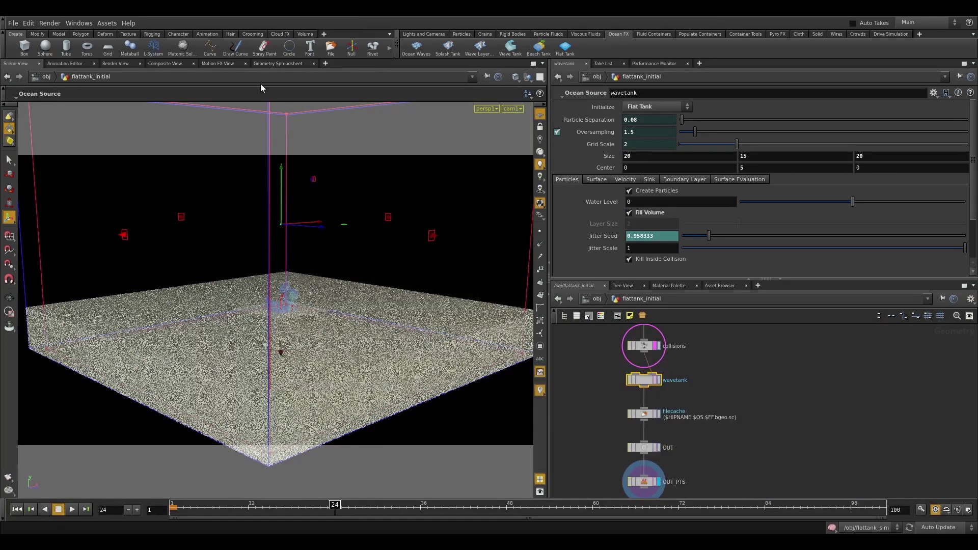
- Open the flattank_sim network and view its fluid tank at frame 1 from a free perspective
{"action": "left_click", "coordinate": [595, 299]}
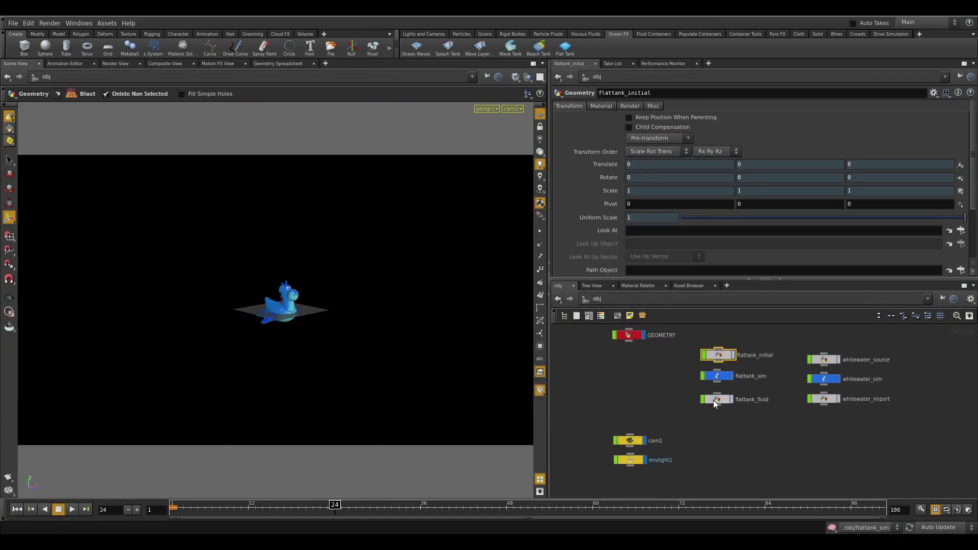
{"action": "double_click", "coordinate": [721, 378]}
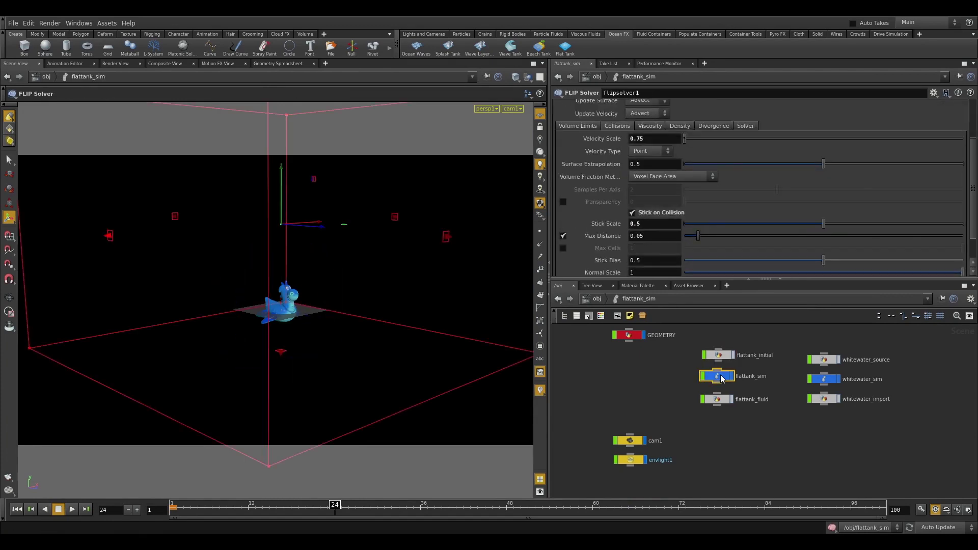
{"action": "left_click", "coordinate": [17, 509]}
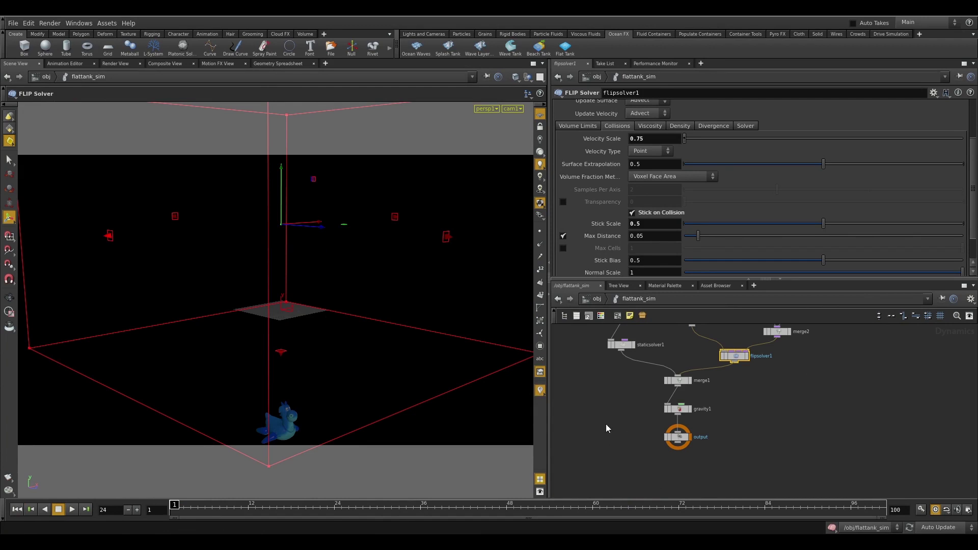
{"action": "middle_click_drag", "start_coordinate": [745, 408], "coordinate": [760, 453]}
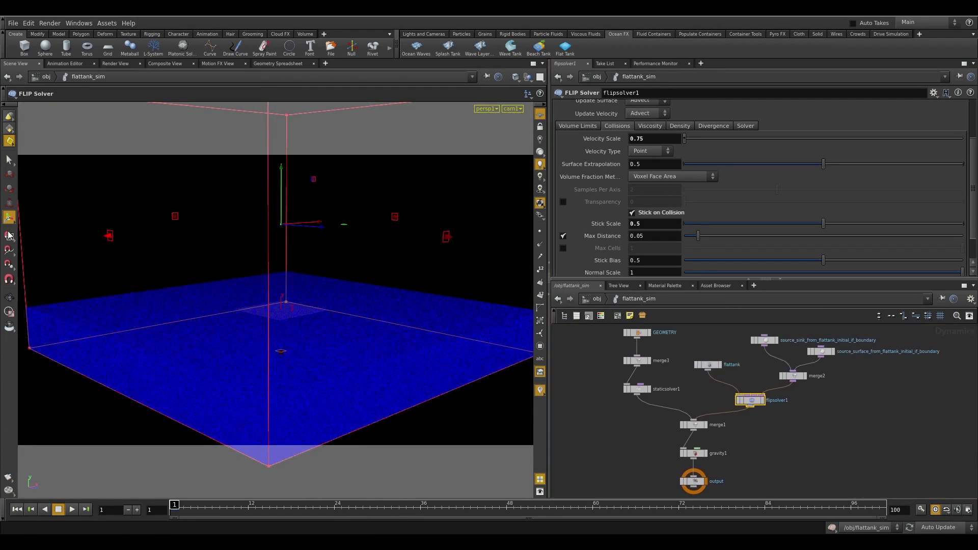
{"action": "left_click", "coordinate": [9, 298]}
{"action": "left_click_drag", "start_coordinate": [229, 307], "coordinate": [265, 328]}
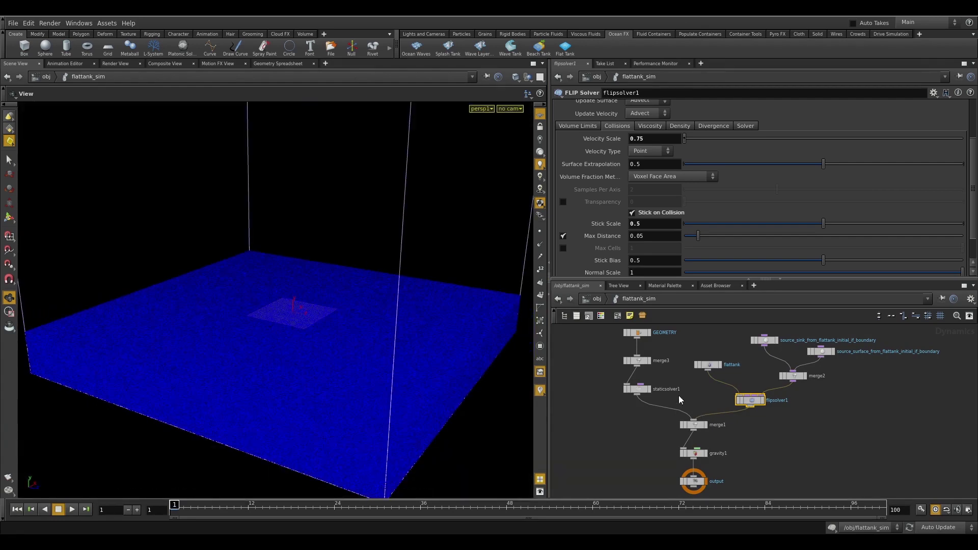
- Examine the GEOMETRY static object's deforming geometry, volume collision and Proxy Volume settings, along with the Rigid Bodies tools
{"action": "left_click", "coordinate": [638, 333]}
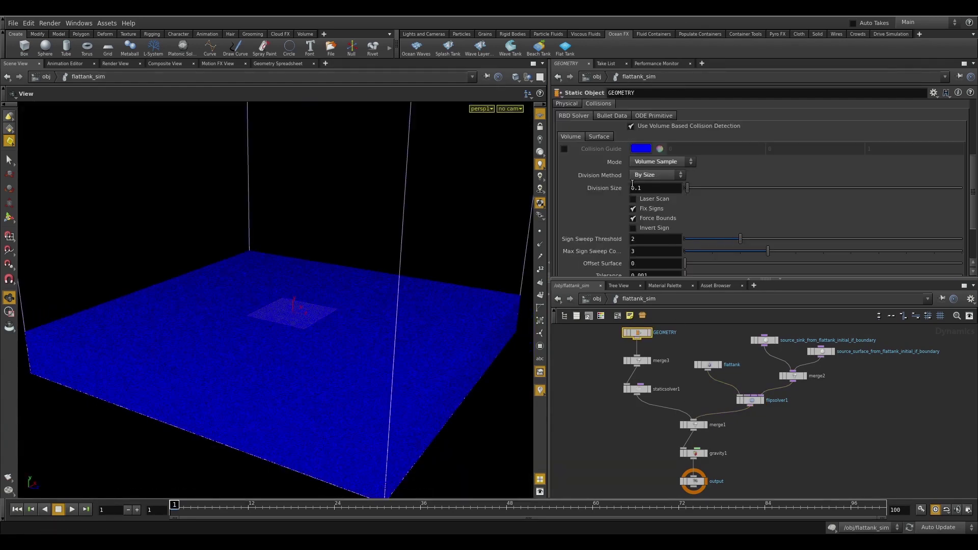
{"action": "left_click", "coordinate": [512, 34]}
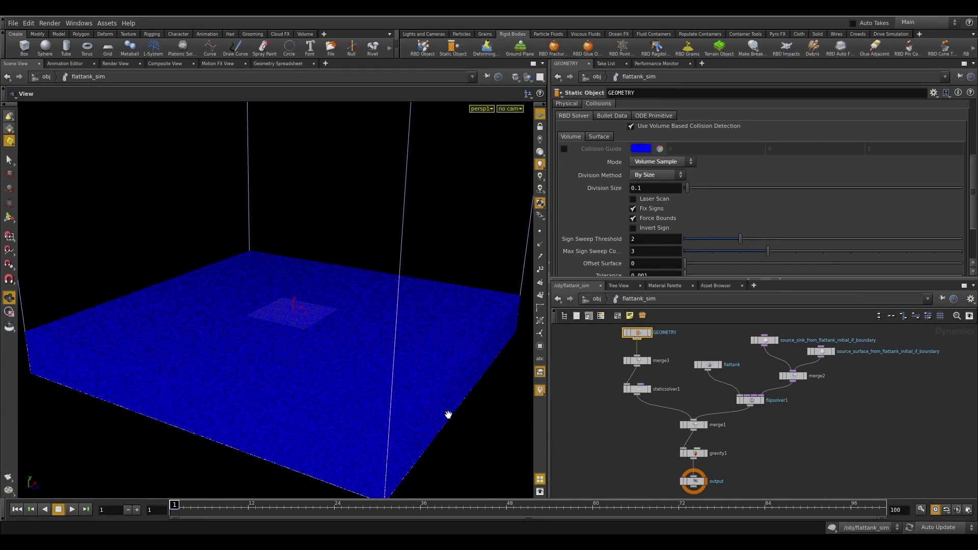
{"action": "scroll", "coordinate": [607, 154], "scroll_direction": "up", "scroll_amount": 3}
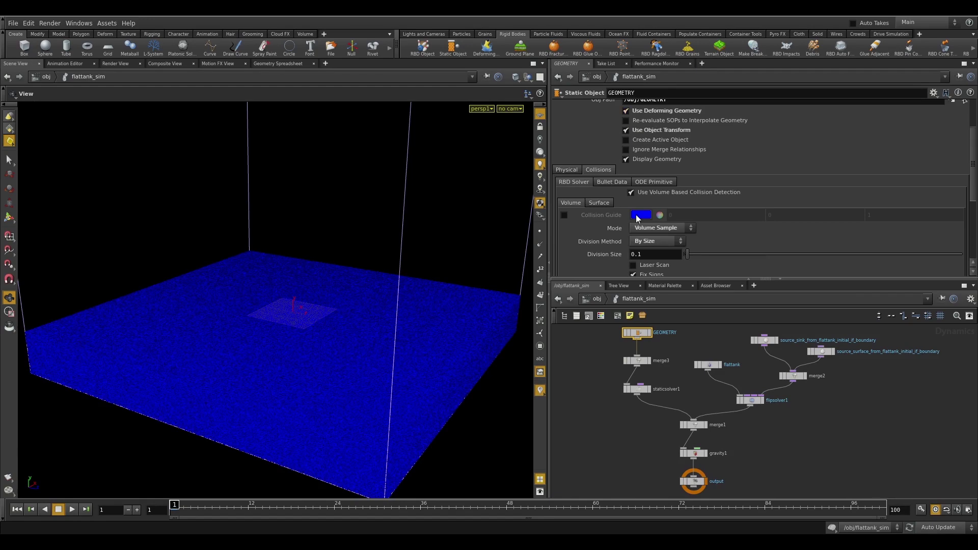
{"action": "scroll", "coordinate": [626, 226], "scroll_direction": "down", "scroll_amount": 2}
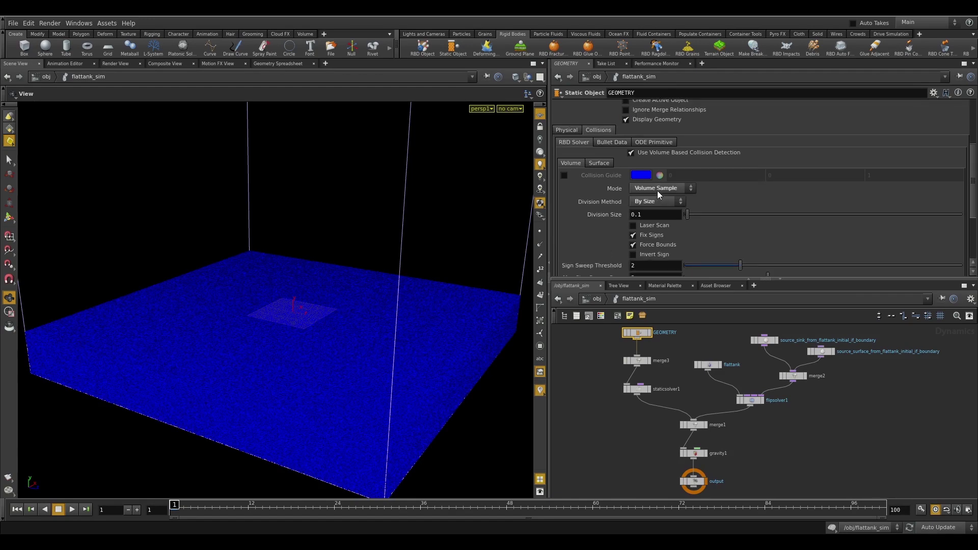
{"action": "scroll", "coordinate": [657, 191], "scroll_direction": "down", "scroll_amount": 2}
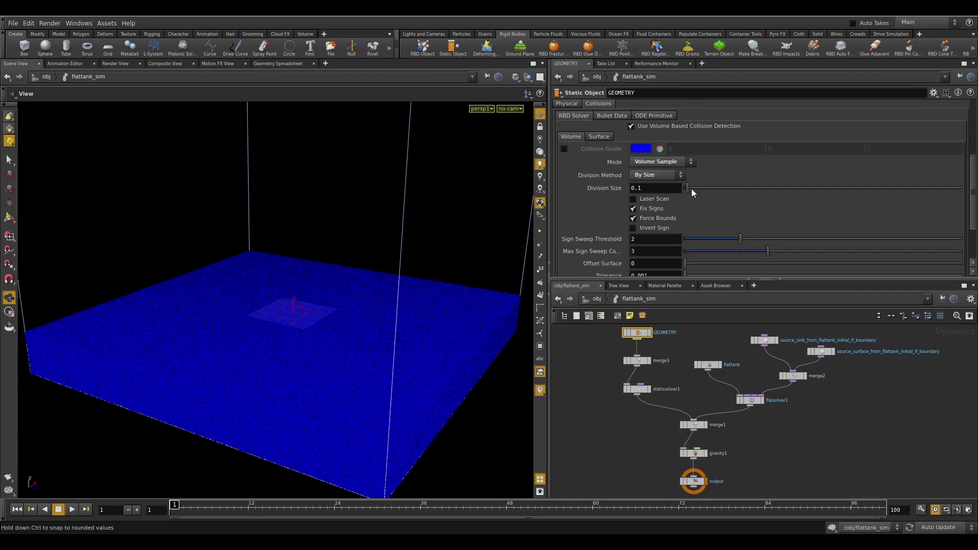
{"action": "scroll", "coordinate": [682, 239], "scroll_direction": "down", "scroll_amount": 3}
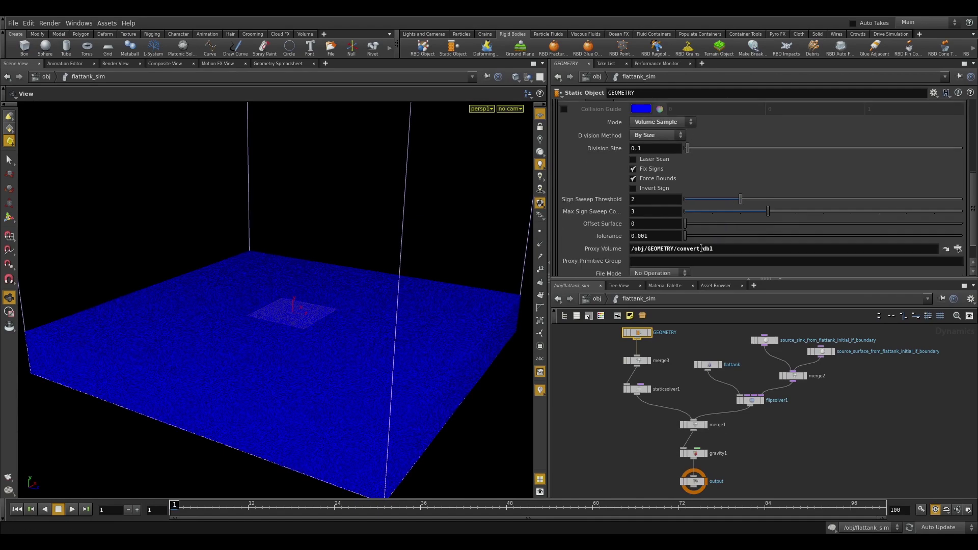
- Examine the settings of the flattank FLIP object and the collision settings of flipsolver1
{"action": "left_click", "coordinate": [711, 365]}
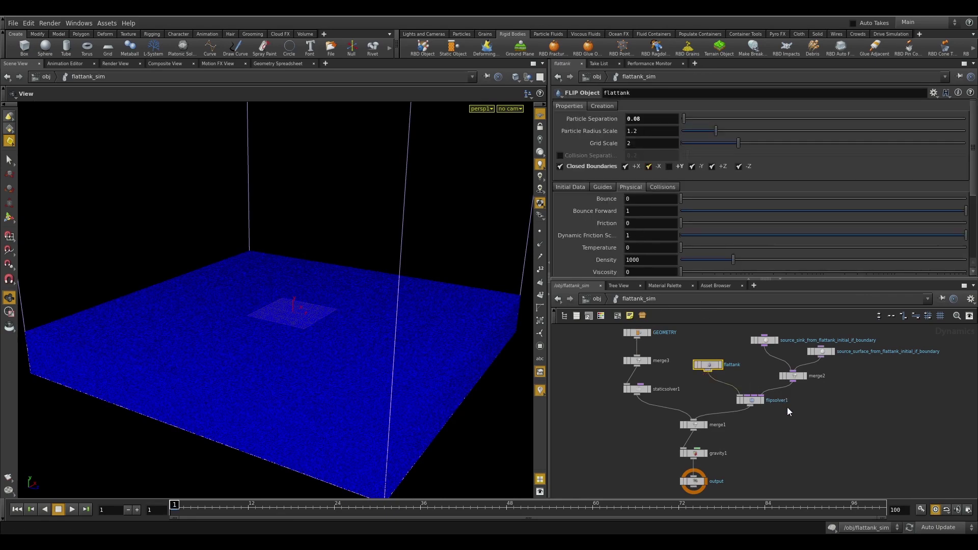
{"action": "left_click", "coordinate": [755, 401]}
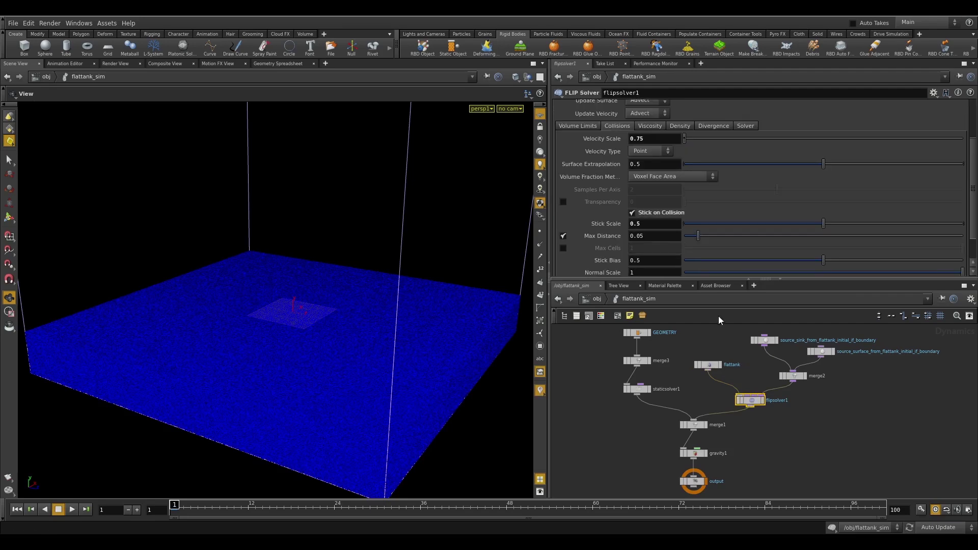
- Examine flipsolver1's volume motion settings and its collision velocity scale and Stick on Collision parameters
{"action": "scroll", "coordinate": [600, 209], "scroll_direction": "up", "scroll_amount": 3}
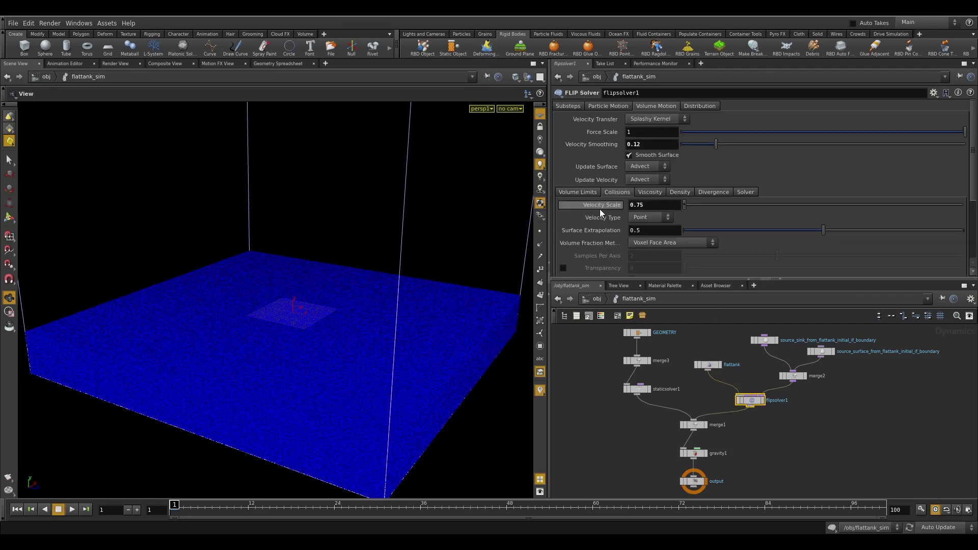
{"action": "scroll", "coordinate": [601, 208], "scroll_direction": "down", "scroll_amount": 3}
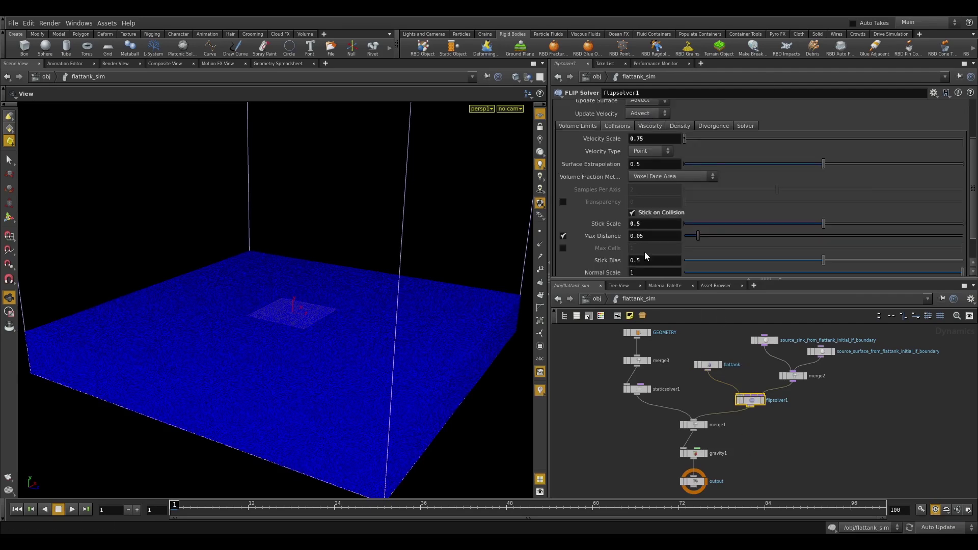
{"action": "scroll", "coordinate": [604, 208], "scroll_direction": "up", "scroll_amount": 3}
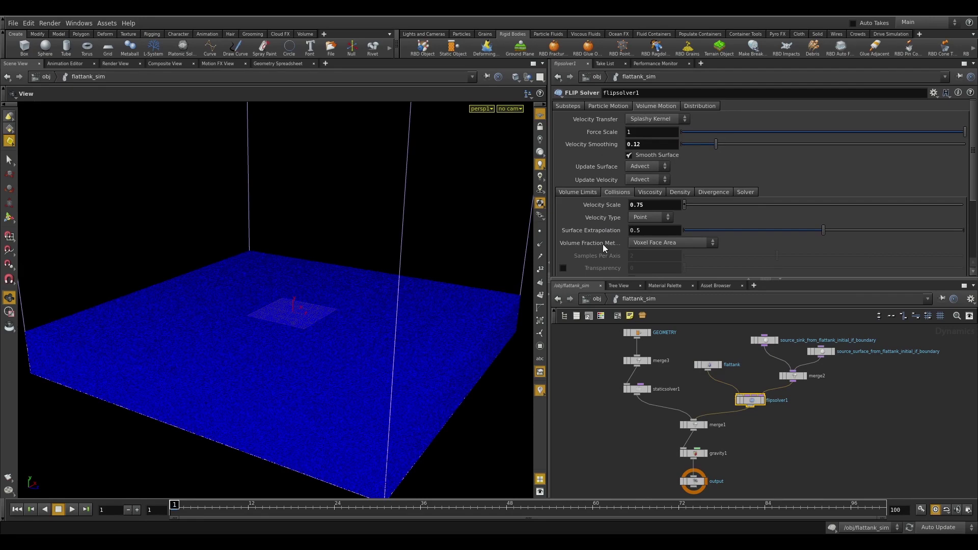
{"action": "scroll", "coordinate": [603, 243], "scroll_direction": "down", "scroll_amount": 3}
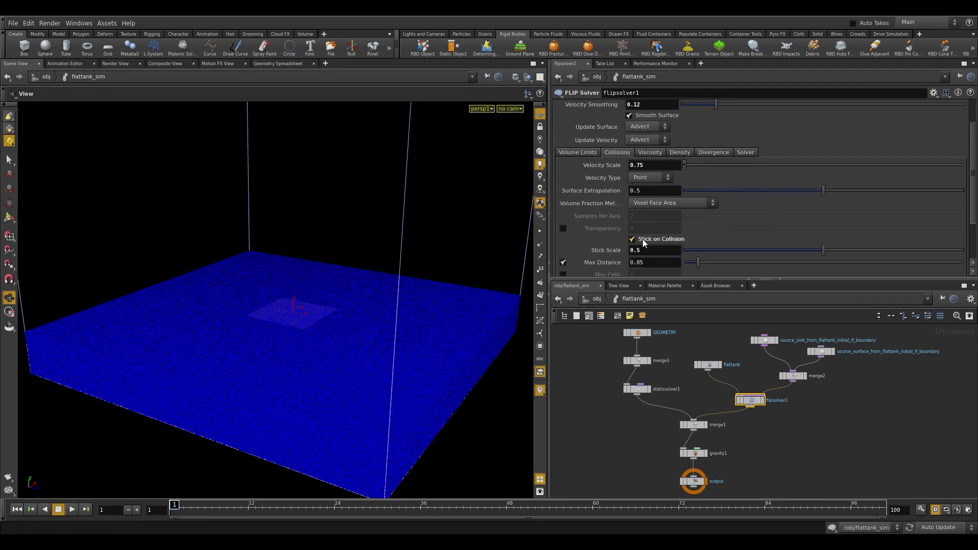
{"action": "scroll", "coordinate": [671, 232], "scroll_direction": "down", "scroll_amount": 2}
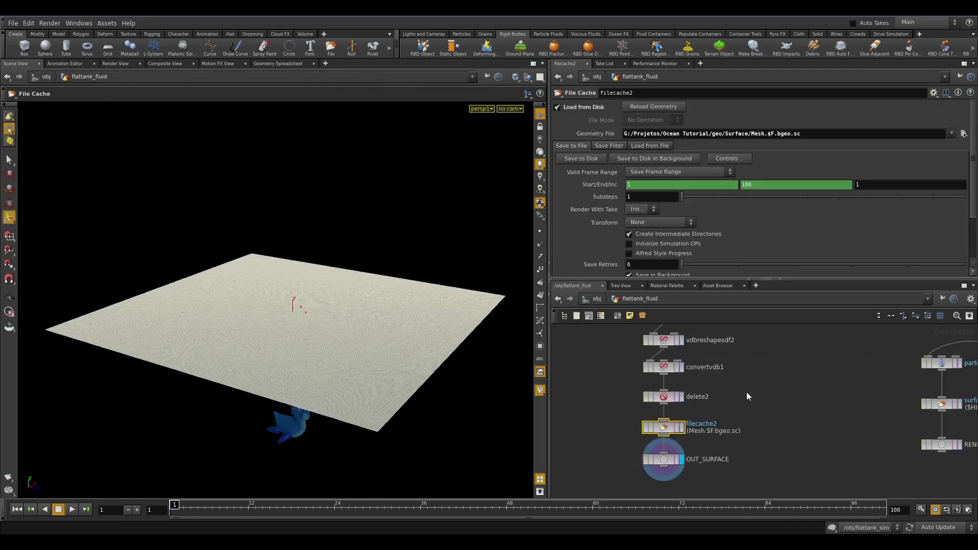
- Inspect the import_flattank DOP import in the flattank_fluid network and move its node slightly away from the filecache1 branch
{"action": "middle_click_drag", "start_coordinate": [811, 382], "coordinate": [584, 396]}
{"action": "middle_click_drag", "start_coordinate": [686, 366], "coordinate": [595, 377]}
{"action": "scroll", "coordinate": [598, 374], "scroll_direction": "down", "scroll_amount": 2}
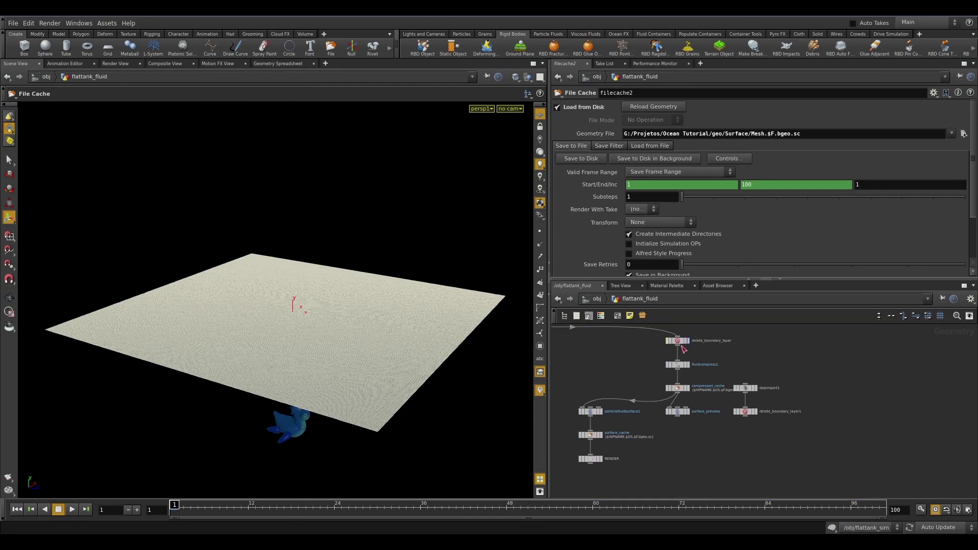
{"action": "middle_click_drag", "start_coordinate": [679, 384], "coordinate": [768, 392]}
{"action": "scroll", "coordinate": [750, 399], "scroll_direction": "up", "scroll_amount": 3}
{"action": "left_click", "coordinate": [709, 347]}
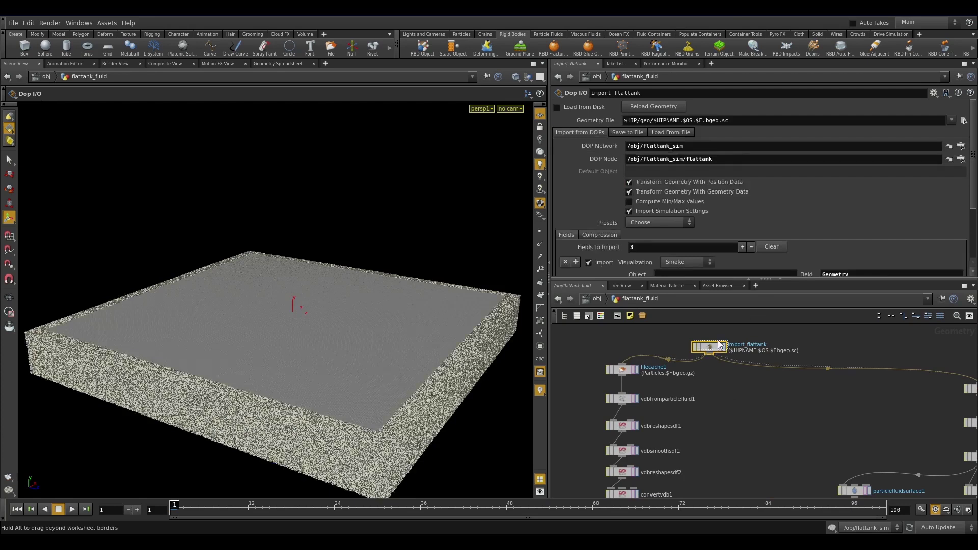
{"action": "left_click_drag", "start_coordinate": [713, 346], "coordinate": [743, 338]}
{"action": "left_click", "coordinate": [754, 338]}
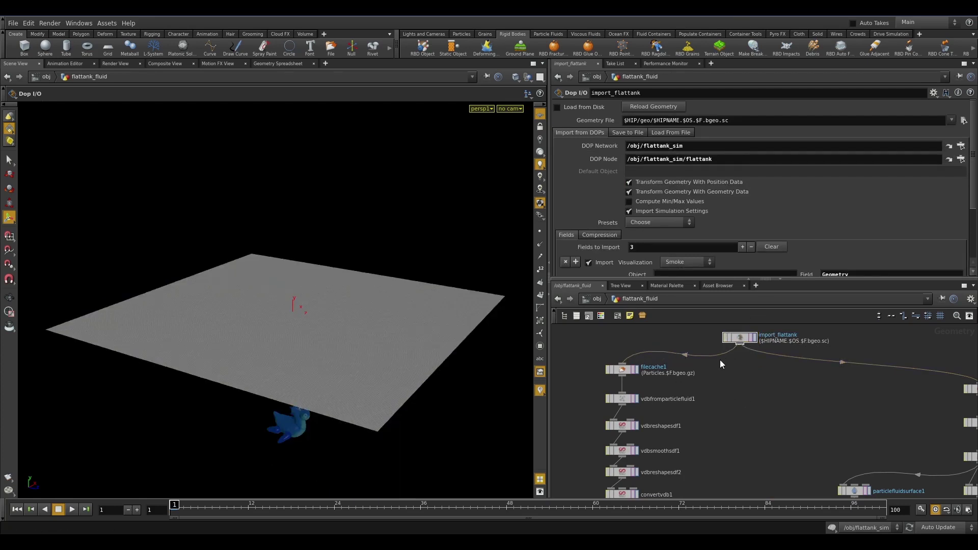
- Display the cached particles of filecache1 at frame 56 and view the splash from a lower angle
{"action": "left_click", "coordinate": [637, 369]}
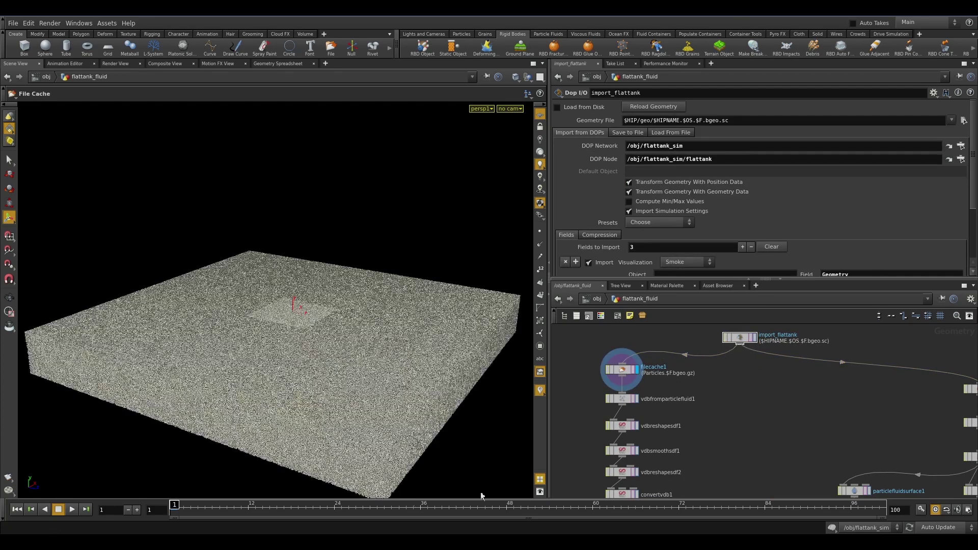
{"action": "left_click", "coordinate": [278, 505]}
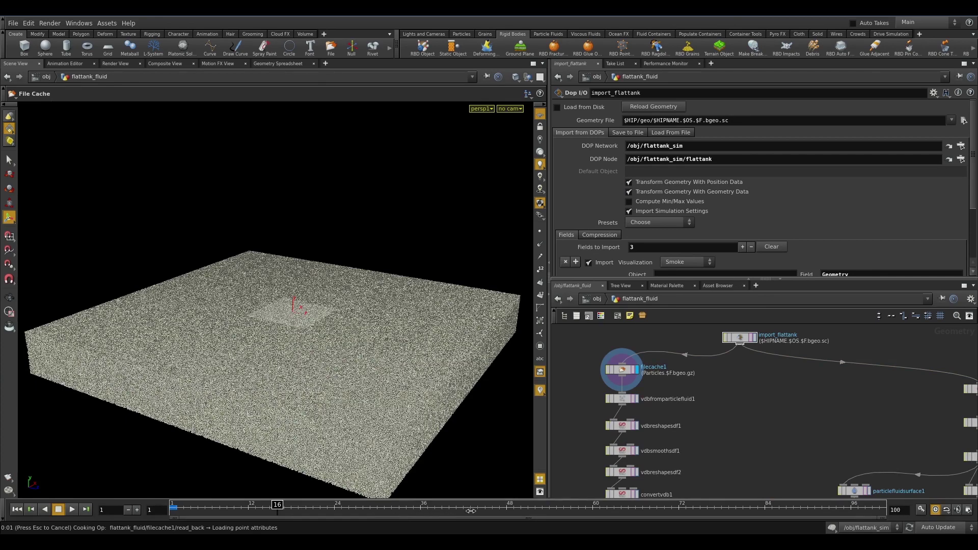
{"action": "left_click", "coordinate": [566, 509]}
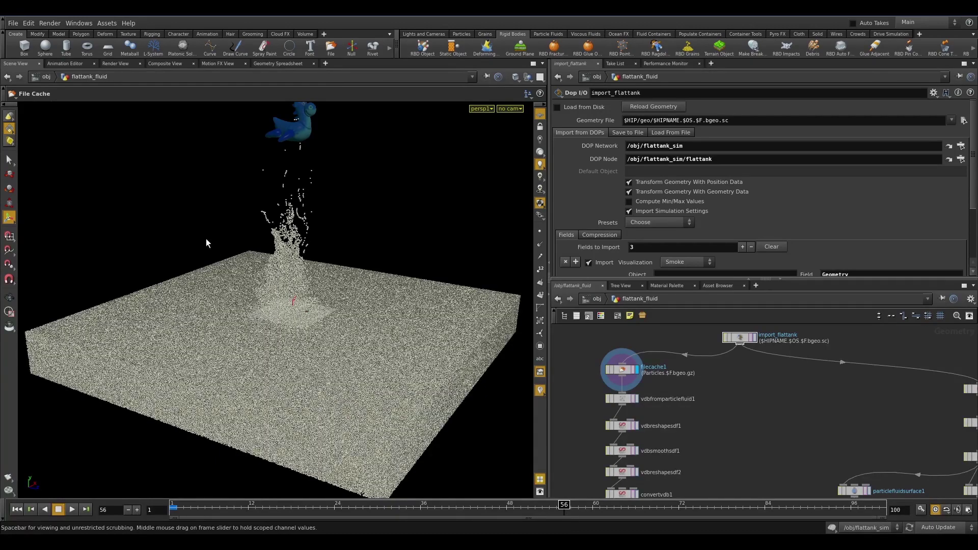
{"action": "key", "text": "Escape"}
{"action": "mouse_move", "coordinate": [333, 291]}
{"action": "left_mouse_down"}
{"action": "mouse_move", "coordinate": [378, 262]}
{"action": "mouse_move", "coordinate": [330, 279]}
{"action": "left_mouse_up"}
- Display vdbfromparticlefluid1 and examine its Rebuild SDF option and the expression driving its Particle Separation
{"action": "left_click", "coordinate": [633, 401]}
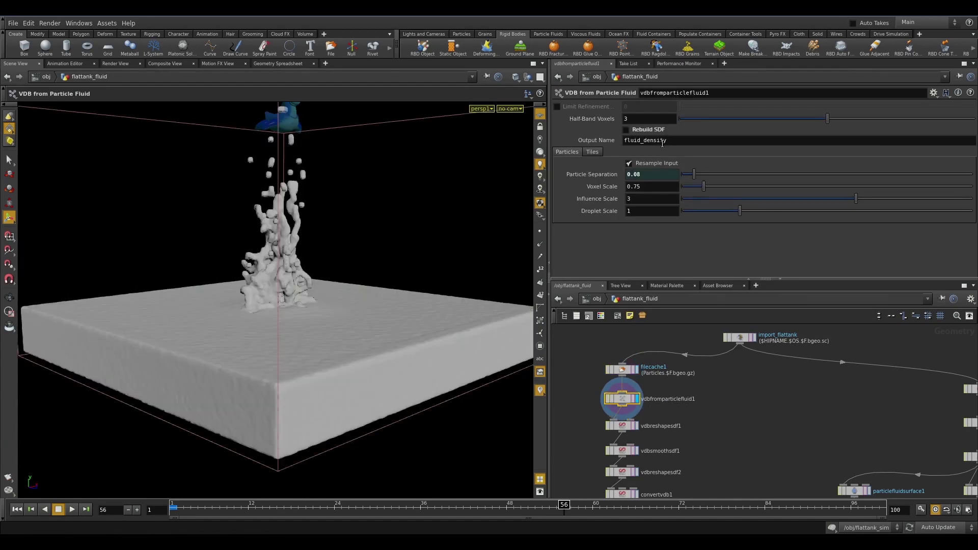
{"action": "mouse_move", "coordinate": [636, 133]}
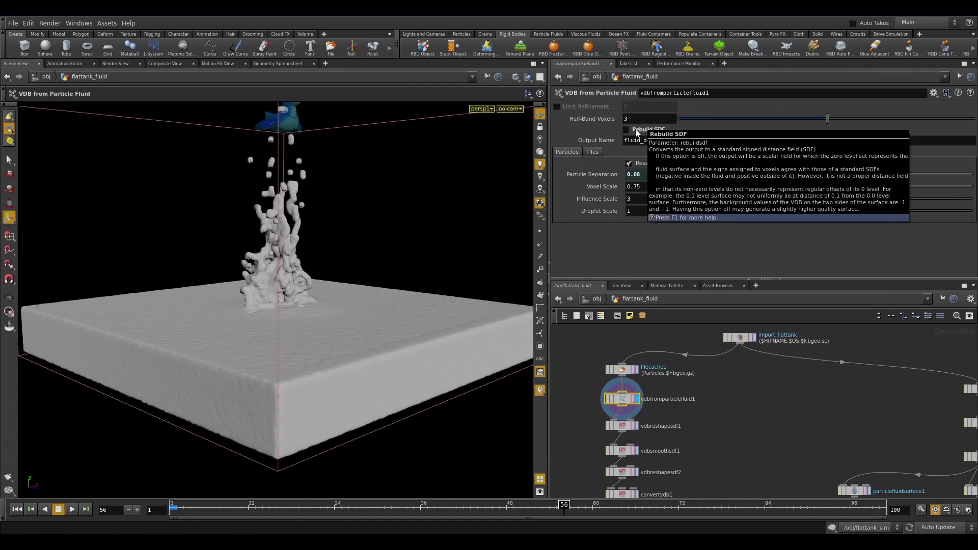
{"action": "left_click", "coordinate": [597, 175]}
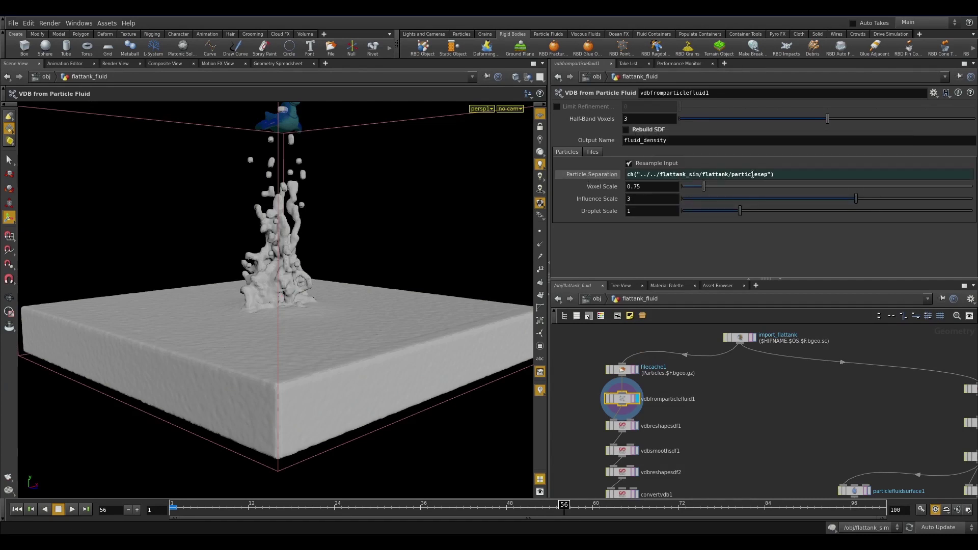
{"action": "left_click", "coordinate": [603, 179]}
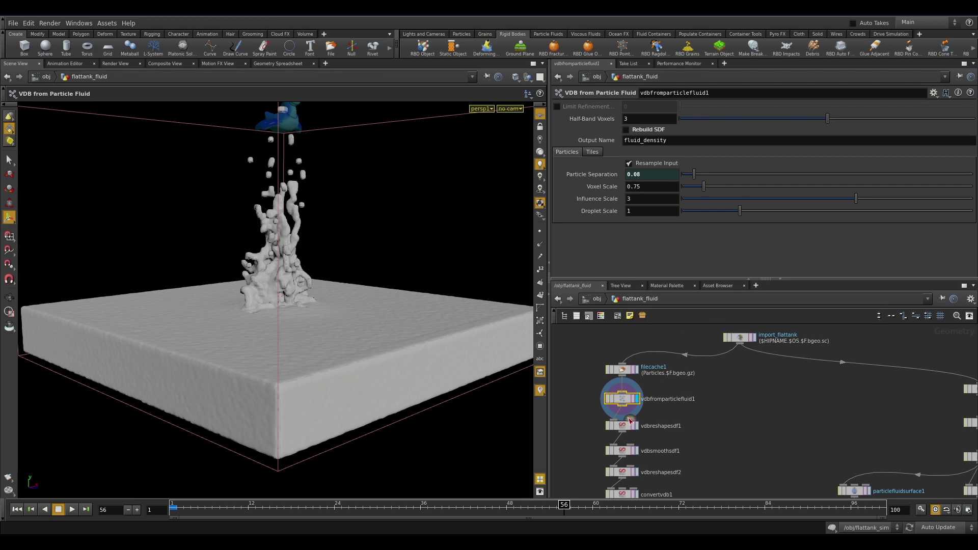
- Display vdbreshapesdf1 and vdbsmoothsdf1 in turn to examine their reshape and smoothing settings
{"action": "middle_click_drag", "start_coordinate": [701, 445], "coordinate": [716, 393]}
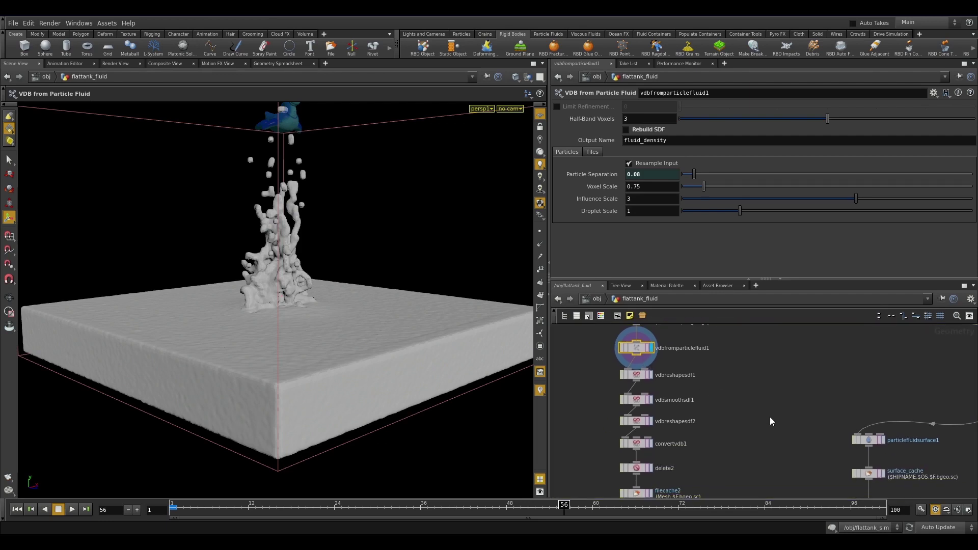
{"action": "left_click", "coordinate": [652, 375]}
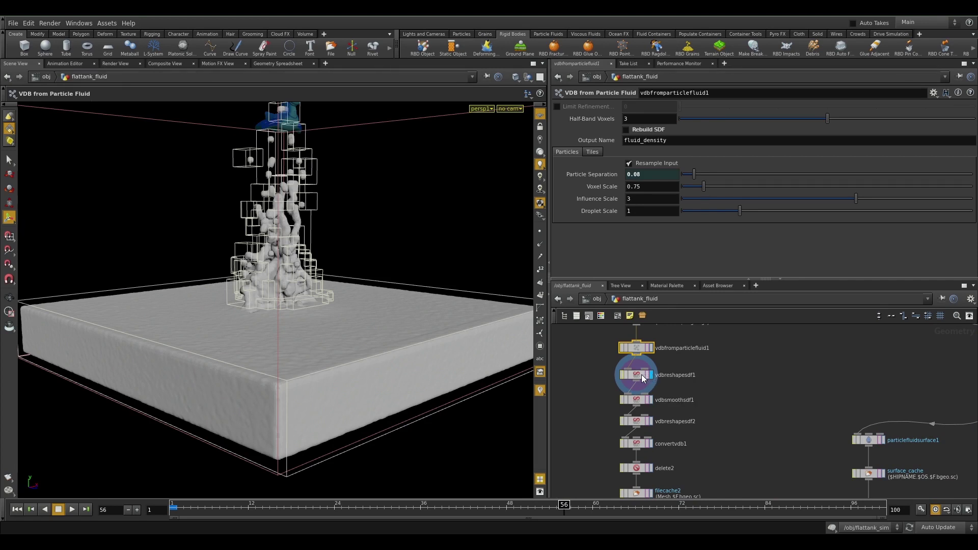
{"action": "left_click", "coordinate": [642, 376]}
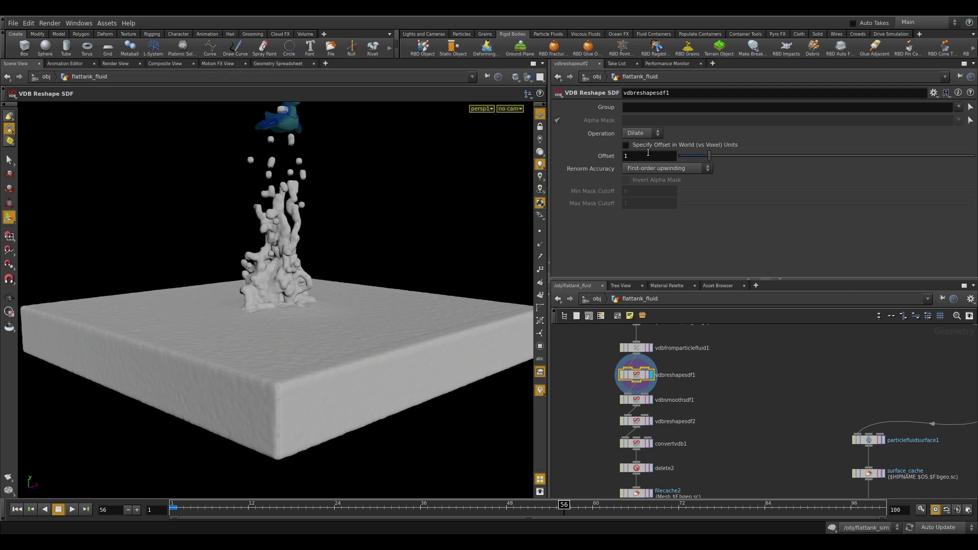
{"action": "left_click", "coordinate": [652, 400]}
{"action": "left_click", "coordinate": [637, 400]}
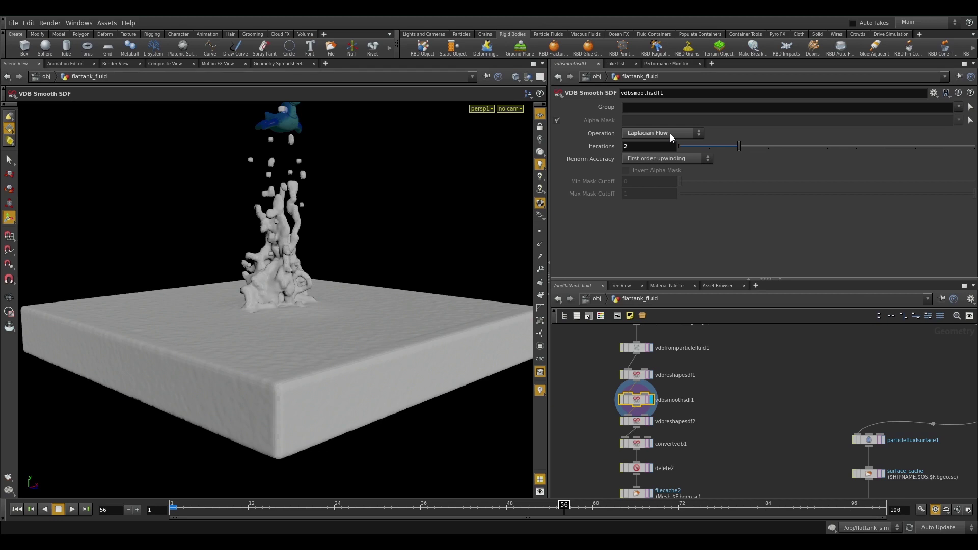
- Examine vdbreshapesdf2's Erode operation and compare its offset with the Dilate settings of vdbreshapesdf1
{"action": "left_click", "coordinate": [636, 424]}
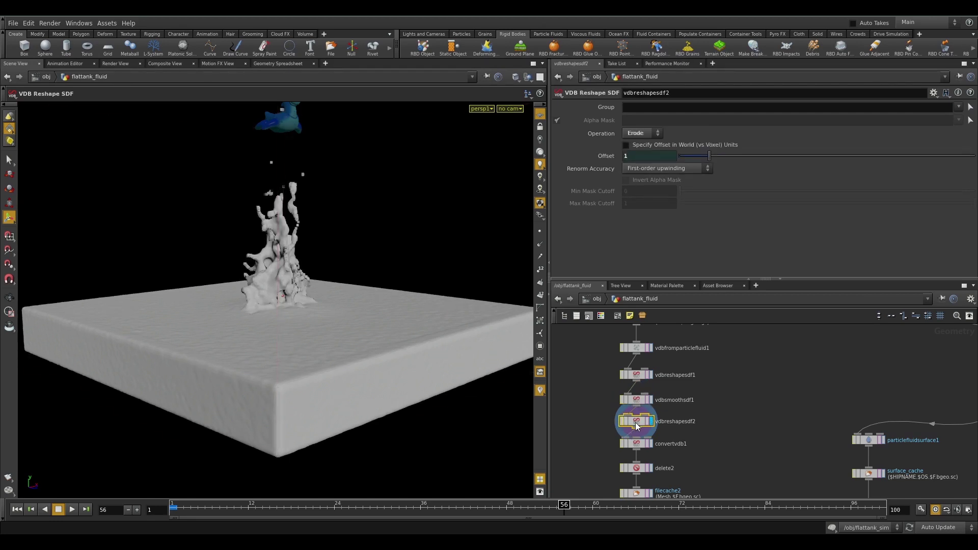
{"action": "left_click", "coordinate": [648, 137]}
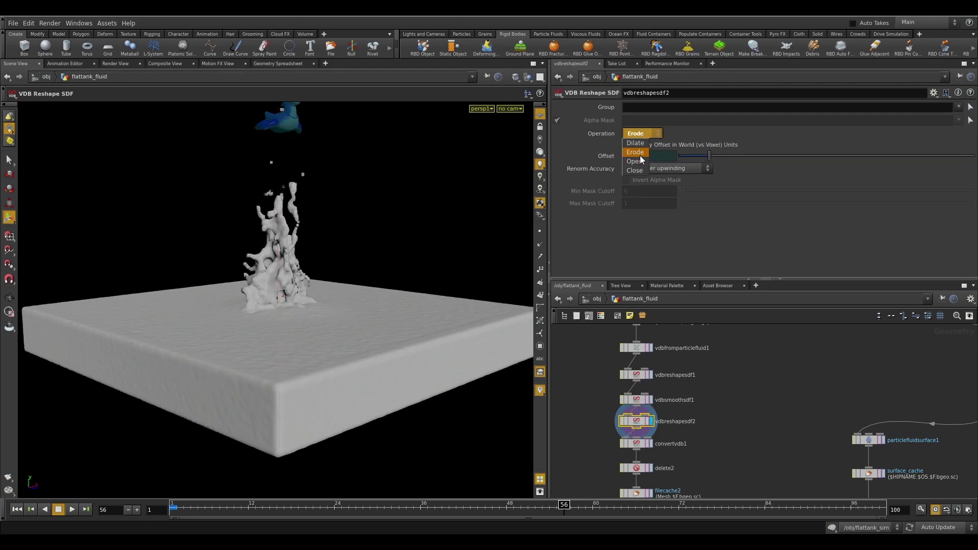
{"action": "left_click", "coordinate": [639, 155]}
{"action": "left_click", "coordinate": [640, 376]}
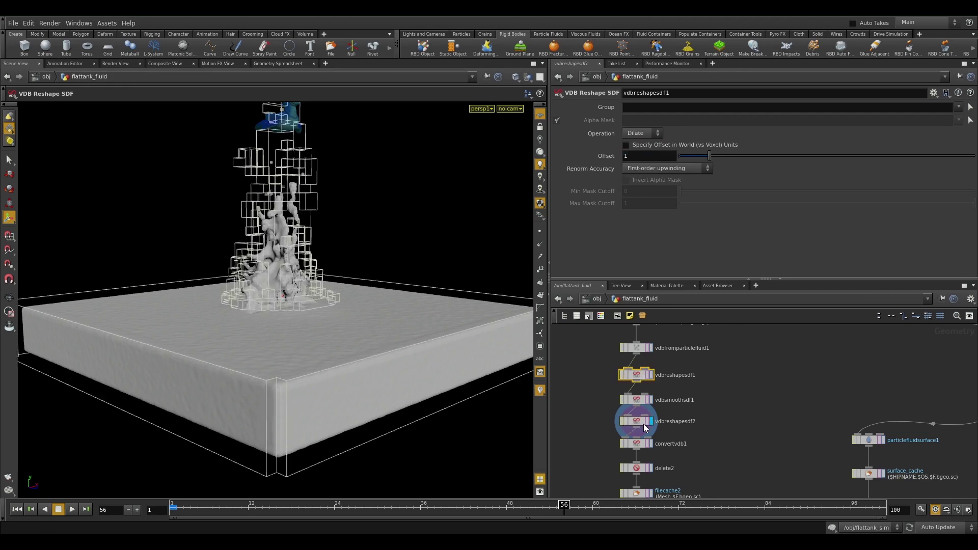
{"action": "left_click", "coordinate": [644, 424]}
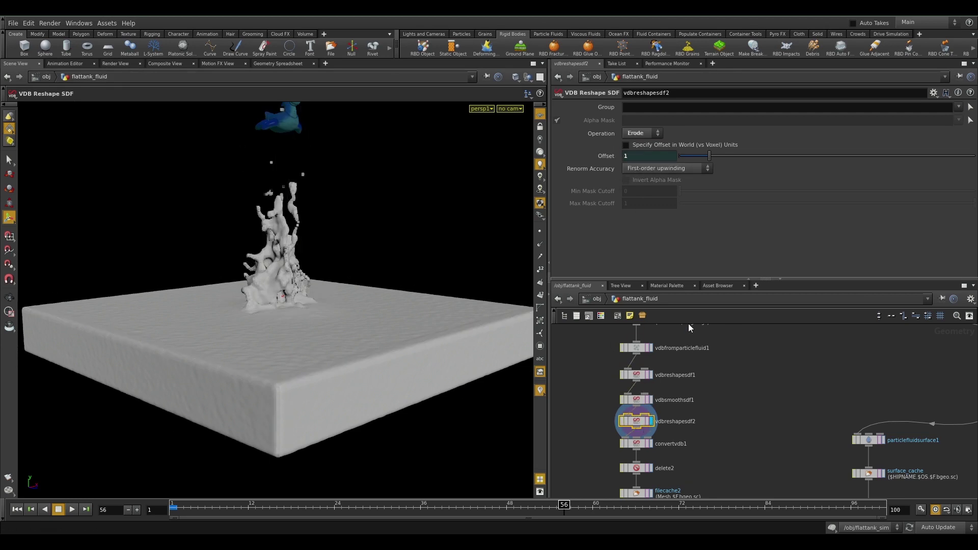
{"action": "left_click", "coordinate": [640, 377]}
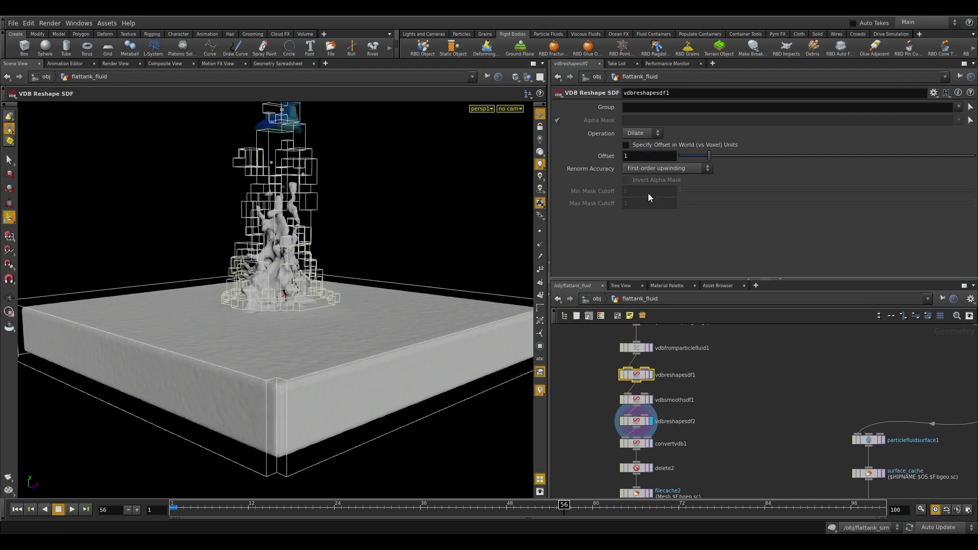
{"action": "left_click", "coordinate": [650, 421]}
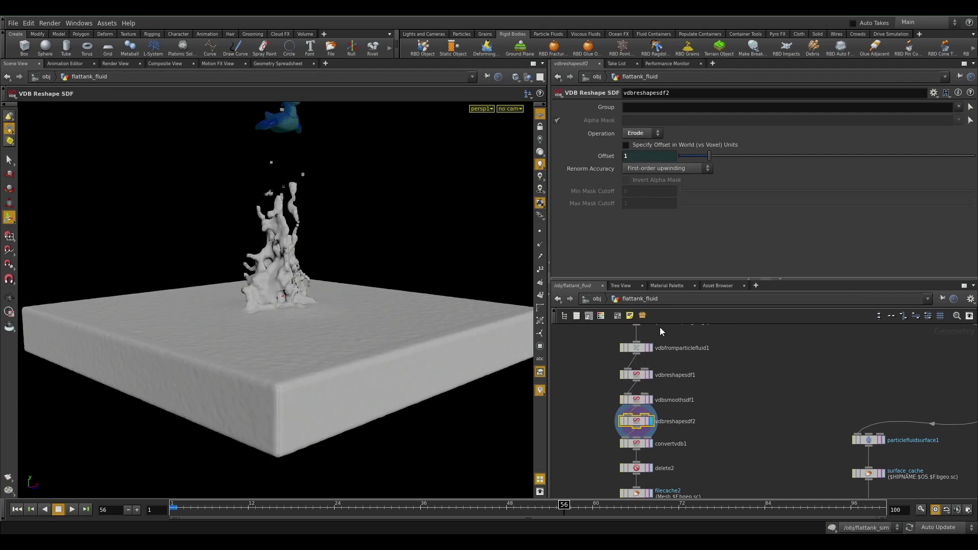
- Display the polygon mesh from convertvdb1 and examine its Polygon Soup conversion settings
{"action": "middle_click_drag", "start_coordinate": [746, 453], "coordinate": [752, 392]}
{"action": "left_click", "coordinate": [656, 383]}
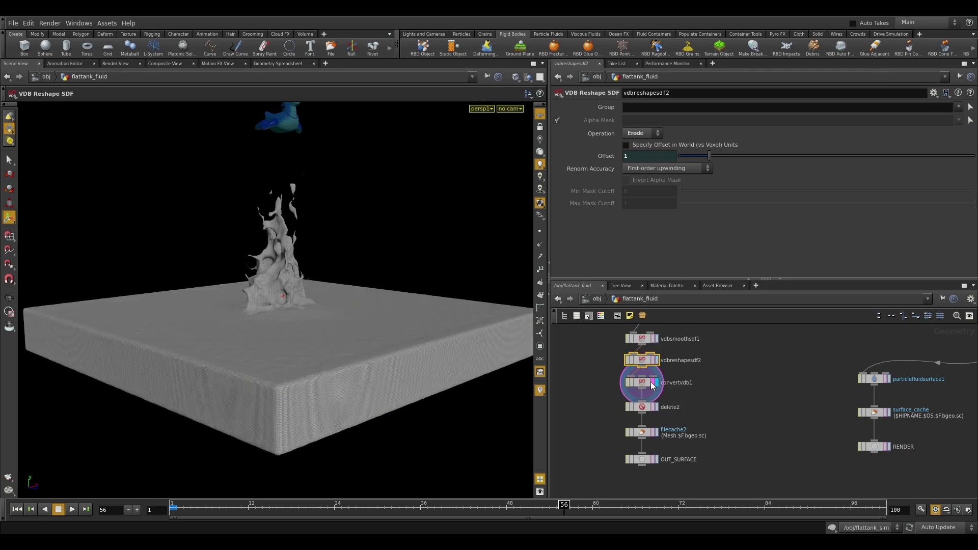
{"action": "left_click", "coordinate": [654, 386]}
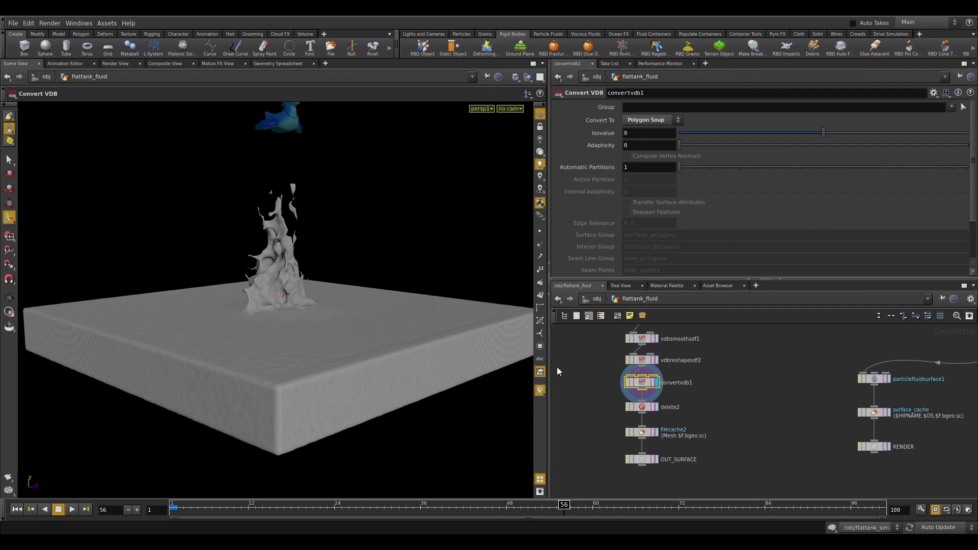
- Display delete2 and view the fluid surface trimmed by its bounding box
{"action": "left_click", "coordinate": [632, 402]}
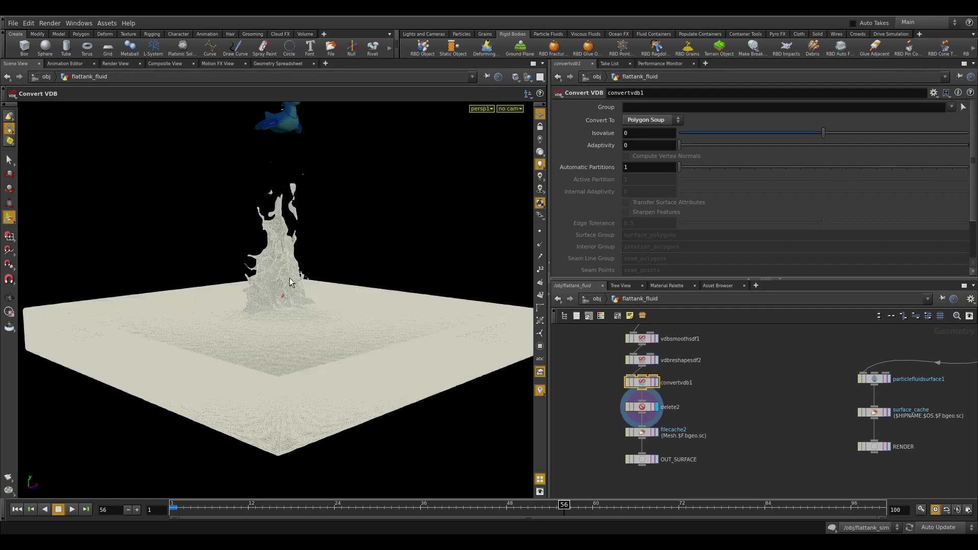
{"action": "left_click", "coordinate": [653, 412]}
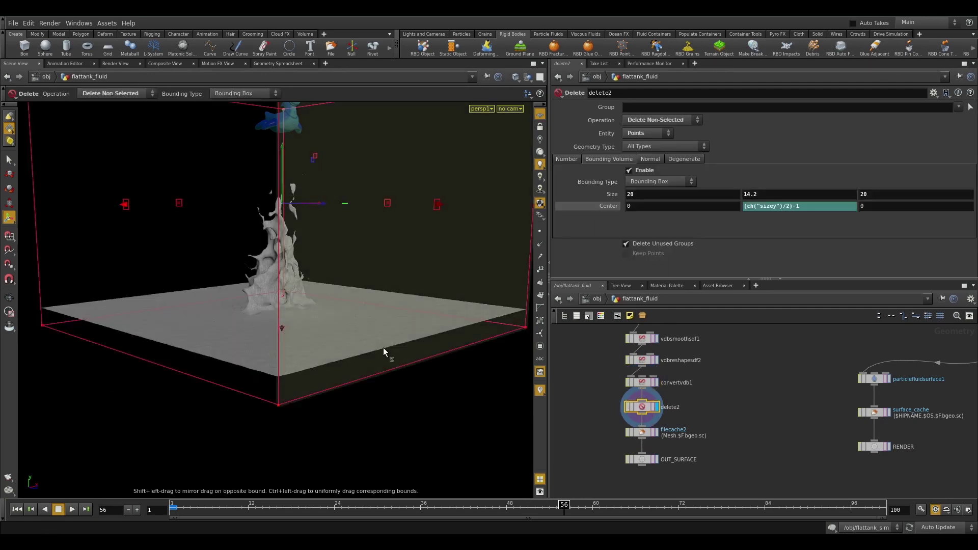
{"action": "left_click_drag", "start_coordinate": [388, 392], "coordinate": [387, 367]}
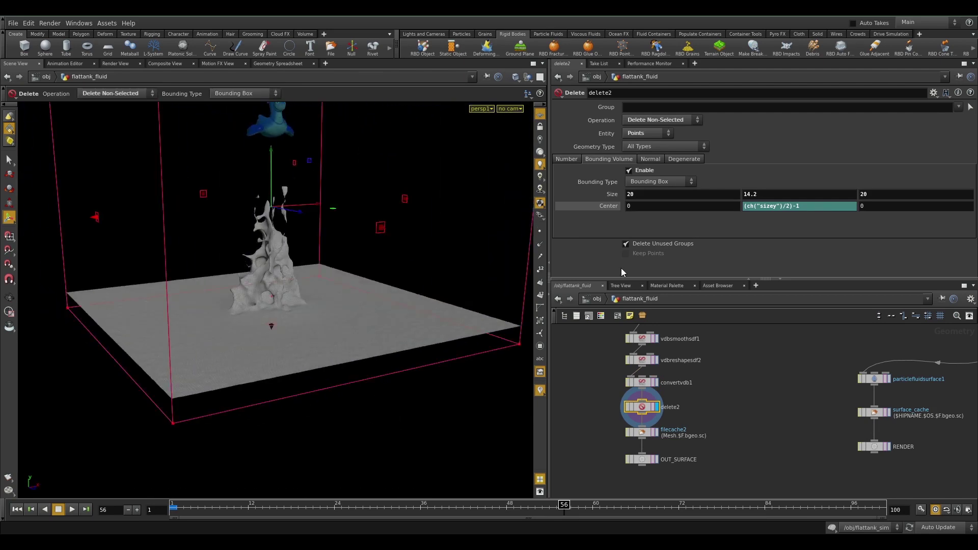
- Examine delete2's number, entity and operation options and its bounding volume size and center, with the whole bounding box in view
{"action": "left_click", "coordinate": [572, 159]}
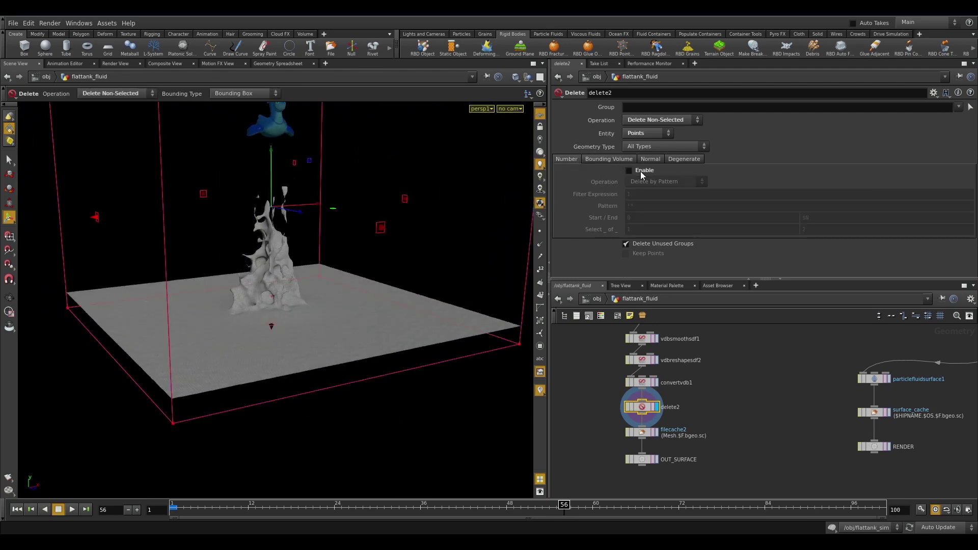
{"action": "left_click", "coordinate": [601, 161]}
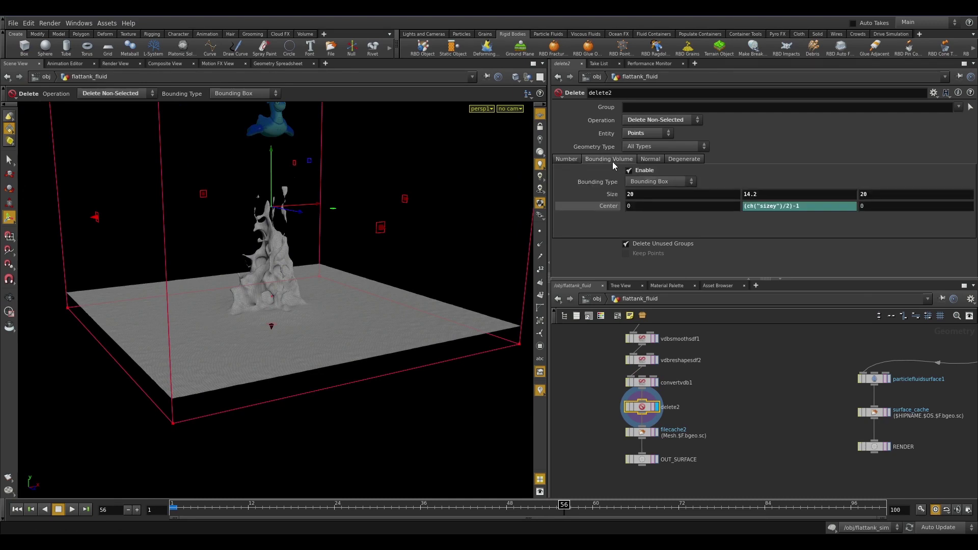
{"action": "left_click", "coordinate": [650, 132]}
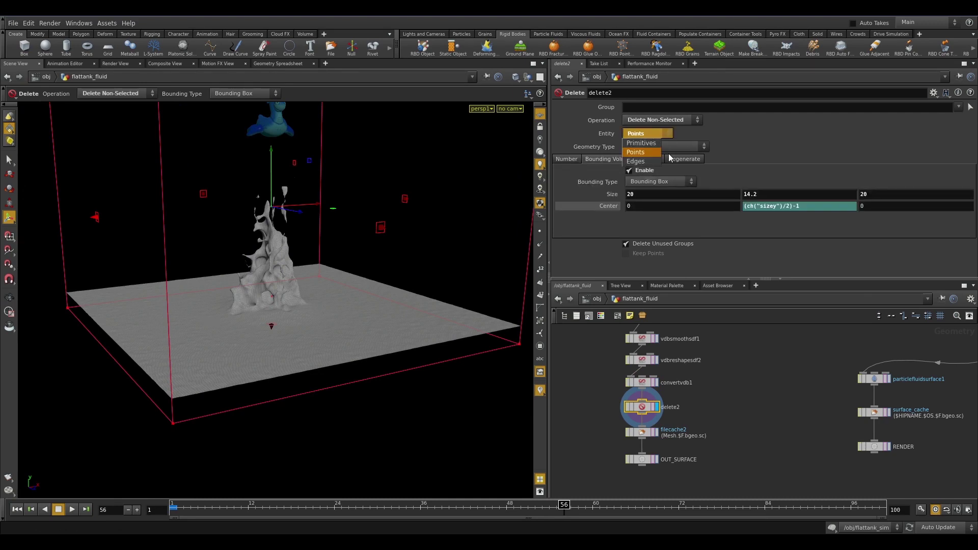
{"action": "left_click", "coordinate": [651, 154]}
{"action": "left_click", "coordinate": [685, 123]}
{"action": "left_click", "coordinate": [772, 163]}
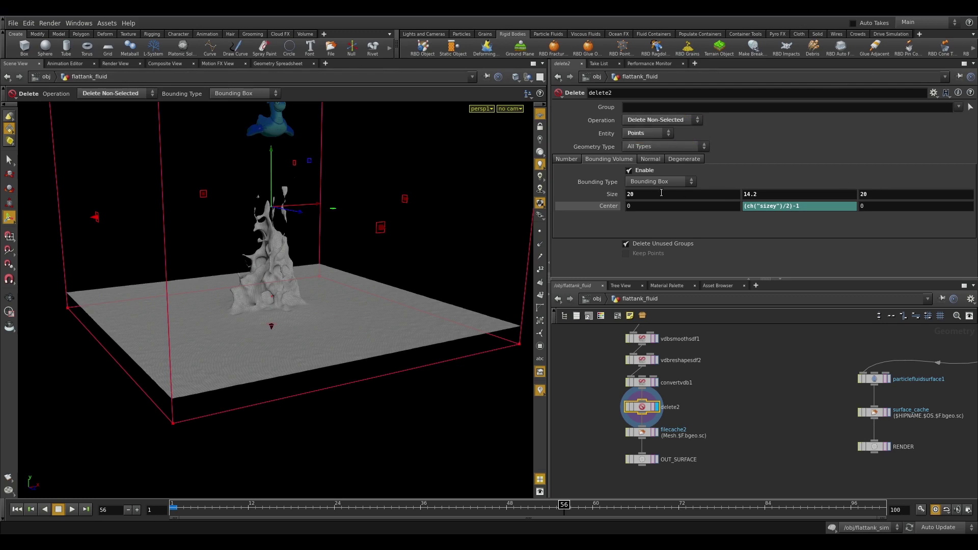
{"action": "left_click_drag", "start_coordinate": [348, 358], "coordinate": [387, 343], "text": "alt"}
{"action": "right_click_drag", "start_coordinate": [387, 343], "coordinate": [299, 334], "text": "alt"}
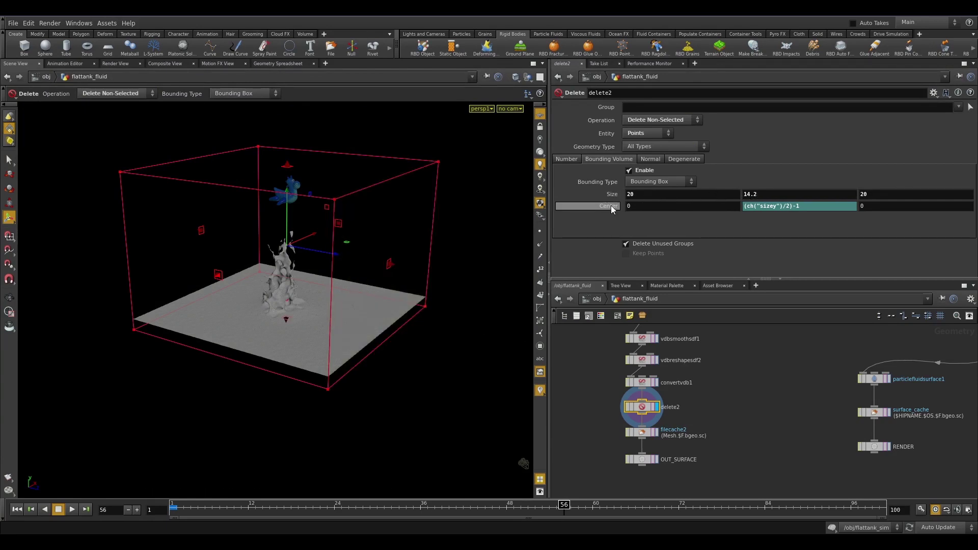
- Vary the Y size of delete2's bounding box to demonstrate its linked Y center expression, and undo the size change
{"action": "right_click", "coordinate": [769, 197]}
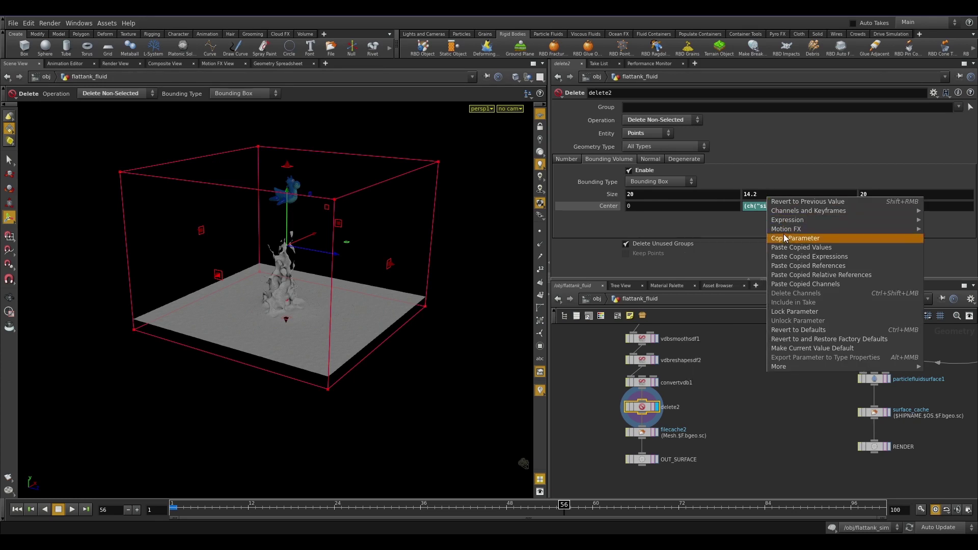
{"action": "left_click", "coordinate": [646, 223]}
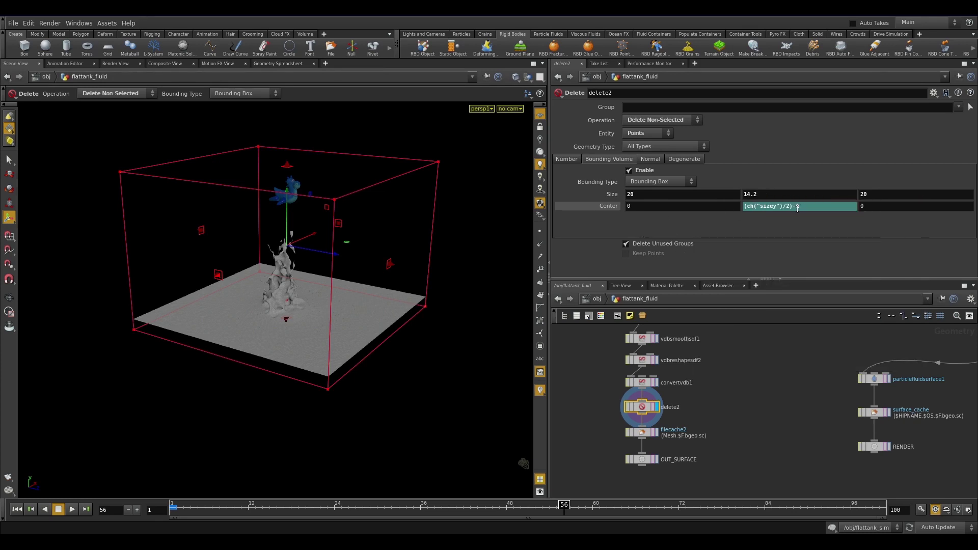
{"action": "left_click_drag", "start_coordinate": [304, 352], "coordinate": [261, 356], "text": "alt"}
{"action": "mouse_move", "coordinate": [766, 196]}
{"action": "middle_mouse_down"}
{"action": "mouse_move", "coordinate": [708, 200]}
{"action": "mouse_move", "coordinate": [763, 199]}
{"action": "mouse_move", "coordinate": [749, 203]}
{"action": "middle_mouse_up"}
{"action": "key", "text": "ctrl+z"}
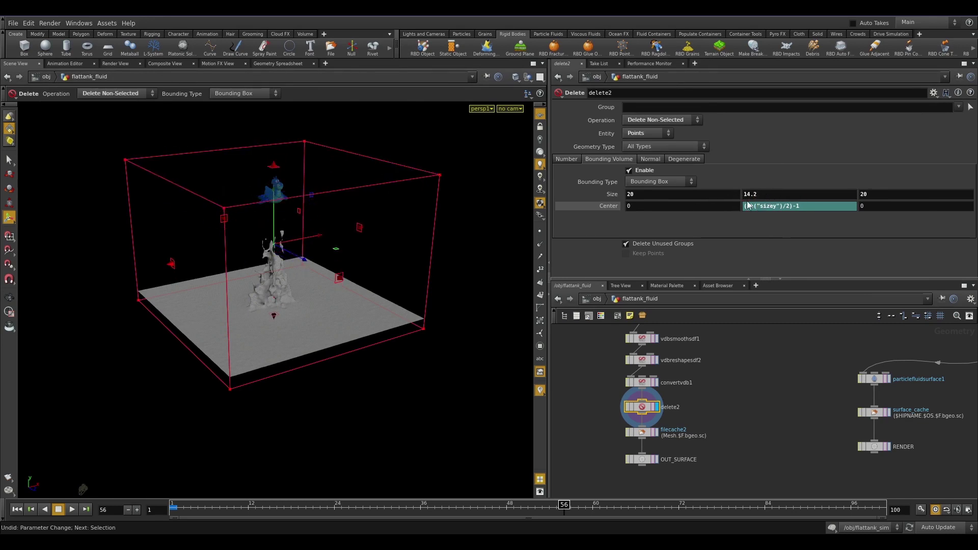
{"action": "left_click_drag", "start_coordinate": [275, 307], "coordinate": [314, 302], "text": "alt"}
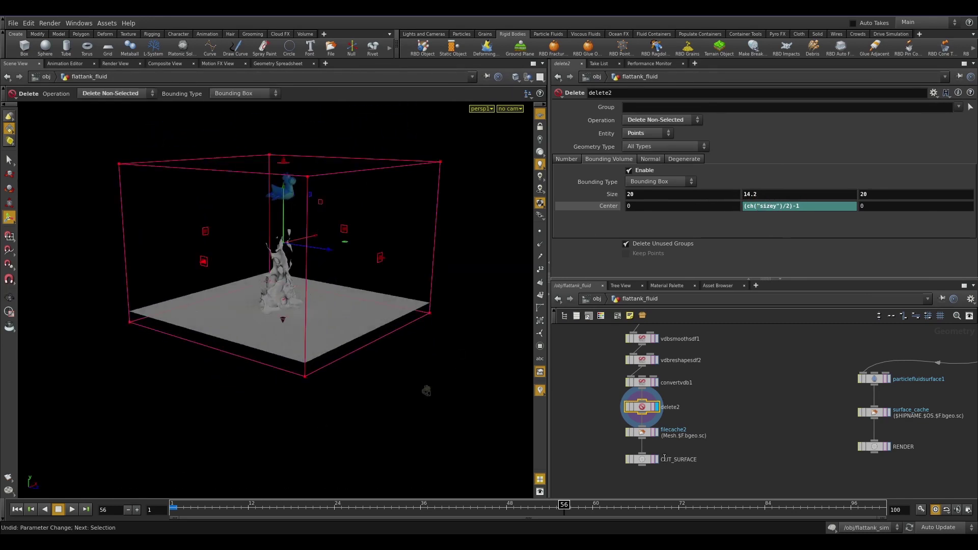
- Display the cached mesh from filecache2 up close, and move the display to OUT_SURFACE
{"action": "left_click", "coordinate": [656, 431]}
{"action": "right_click_drag", "start_coordinate": [361, 393], "coordinate": [385, 352], "text": "alt"}
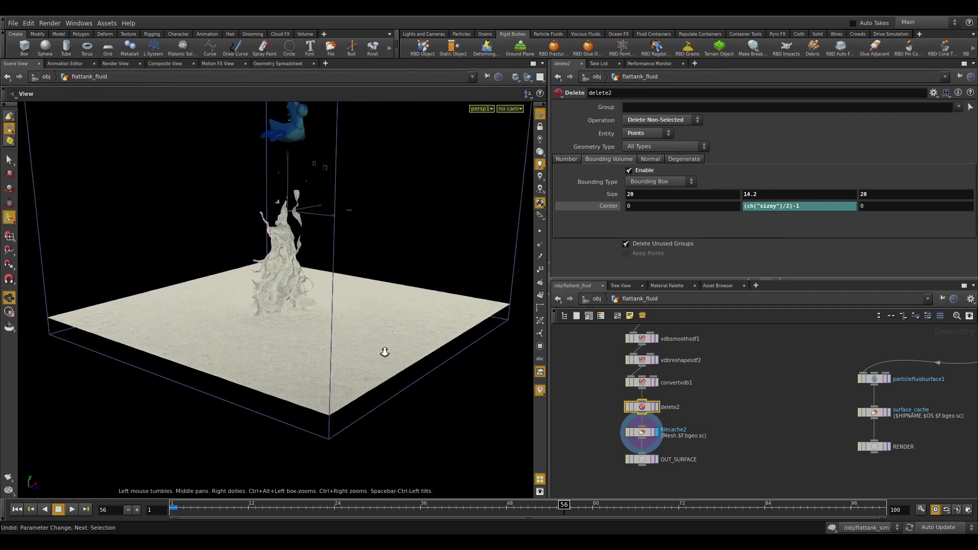
{"action": "left_click", "coordinate": [657, 460]}
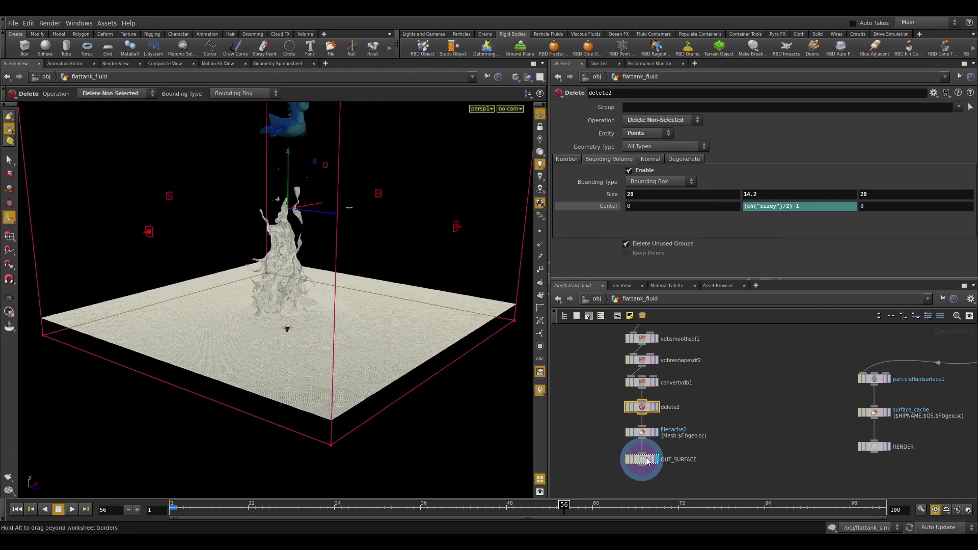
- Colour the OUT_SURFACE node black
{"action": "left_click", "coordinate": [646, 457]}
{"action": "key", "text": "c"}
{"action": "left_click", "coordinate": [557, 494]}
{"action": "key", "text": "c"}
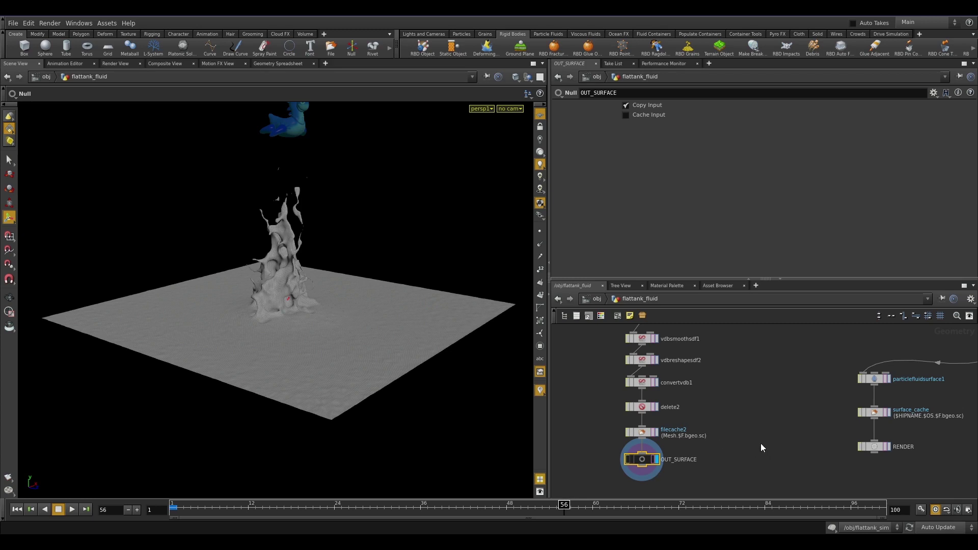
- Look through cam1 and scrub the timeline to frame 62 to review the splash surface
{"action": "middle_click_drag", "start_coordinate": [757, 441], "coordinate": [766, 418]}
{"action": "left_click", "coordinate": [511, 110]}
{"action": "left_click", "coordinate": [509, 152]}
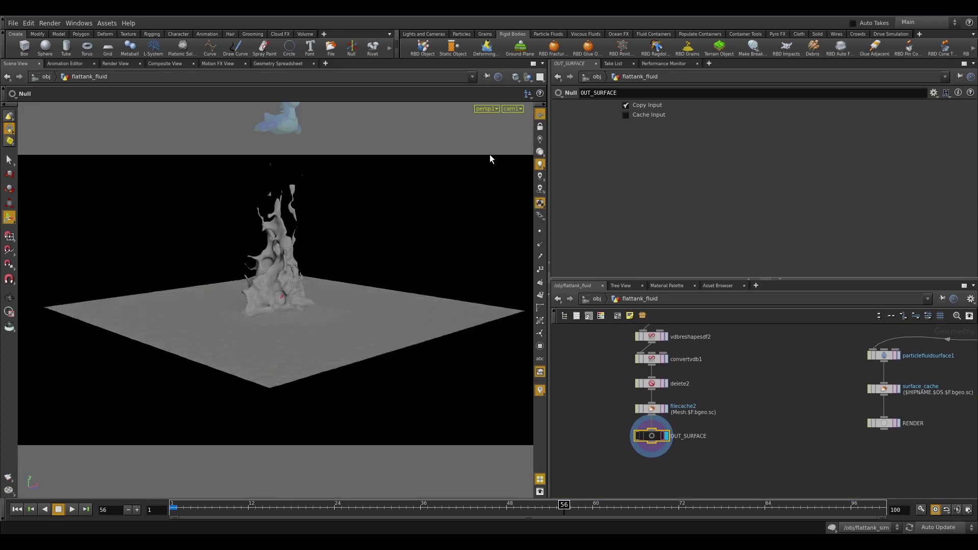
{"action": "left_click", "coordinate": [278, 507]}
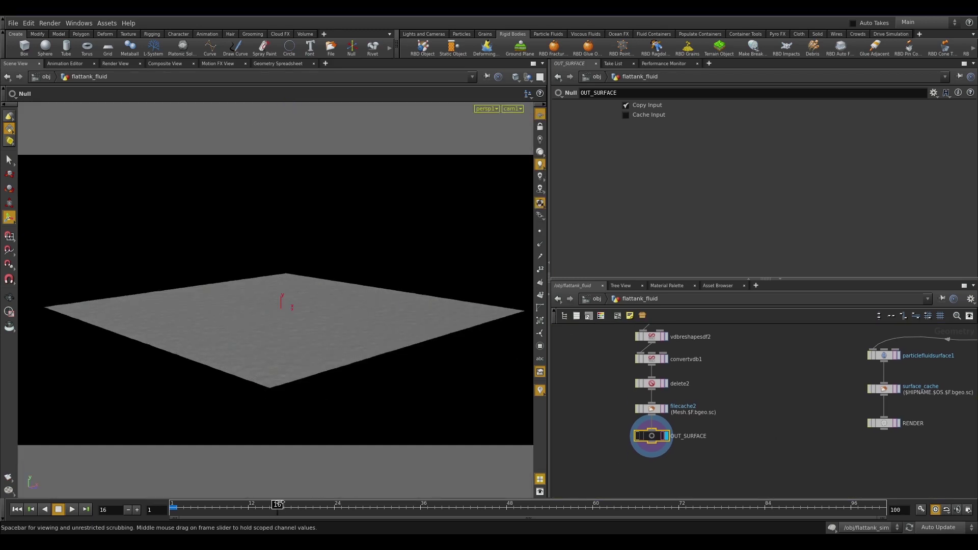
{"action": "left_click_drag", "start_coordinate": [279, 505], "coordinate": [606, 508]}
- Return to the object level and move the three whitewater nodes and the three flattank nodes farther away from GEOMETRY
{"action": "left_click", "coordinate": [596, 299]}
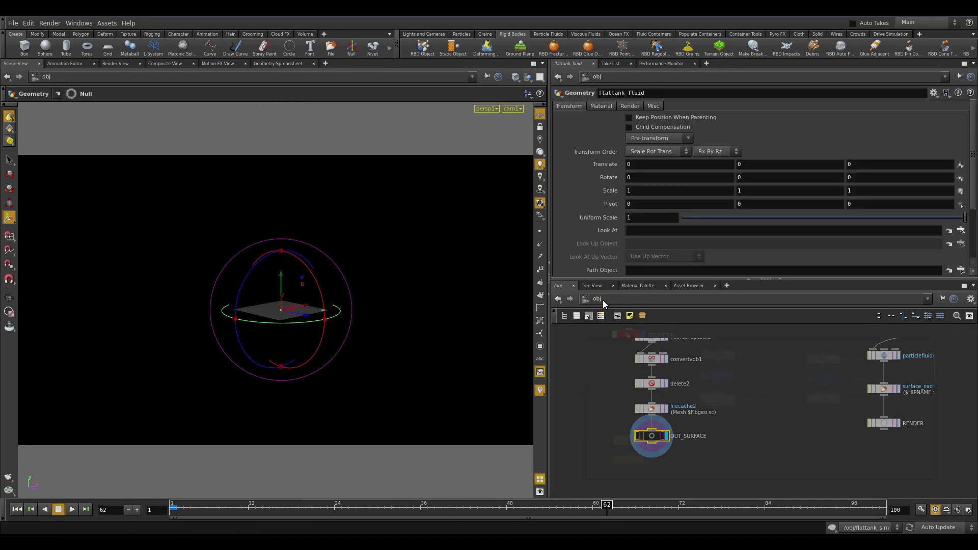
{"action": "left_click_drag", "start_coordinate": [820, 344], "coordinate": [853, 432]}
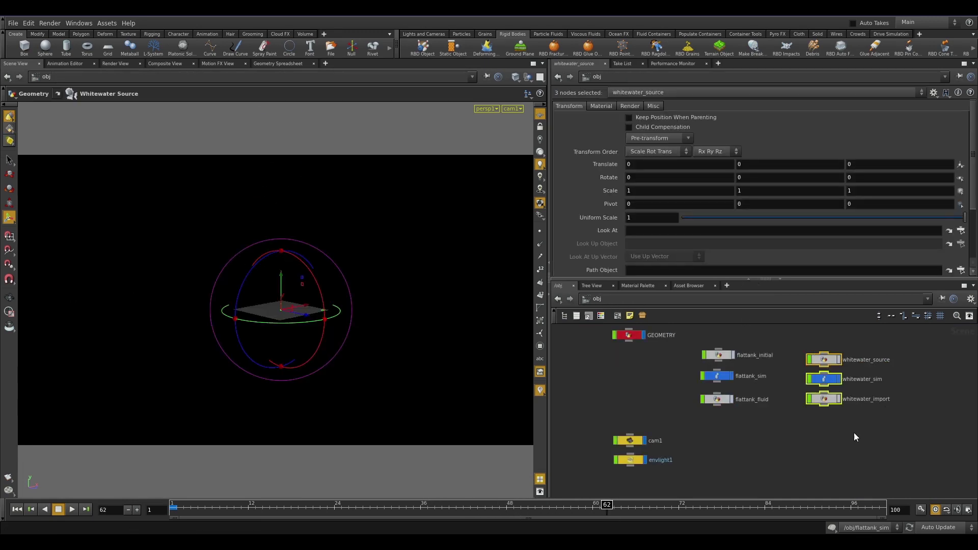
{"action": "left_click", "coordinate": [869, 424]}
{"action": "left_click_drag", "start_coordinate": [862, 340], "coordinate": [798, 412]}
{"action": "left_click_drag", "start_coordinate": [827, 363], "coordinate": [905, 357]}
{"action": "left_click_drag", "start_coordinate": [788, 343], "coordinate": [764, 394]}
{"action": "left_click", "coordinate": [768, 449]}
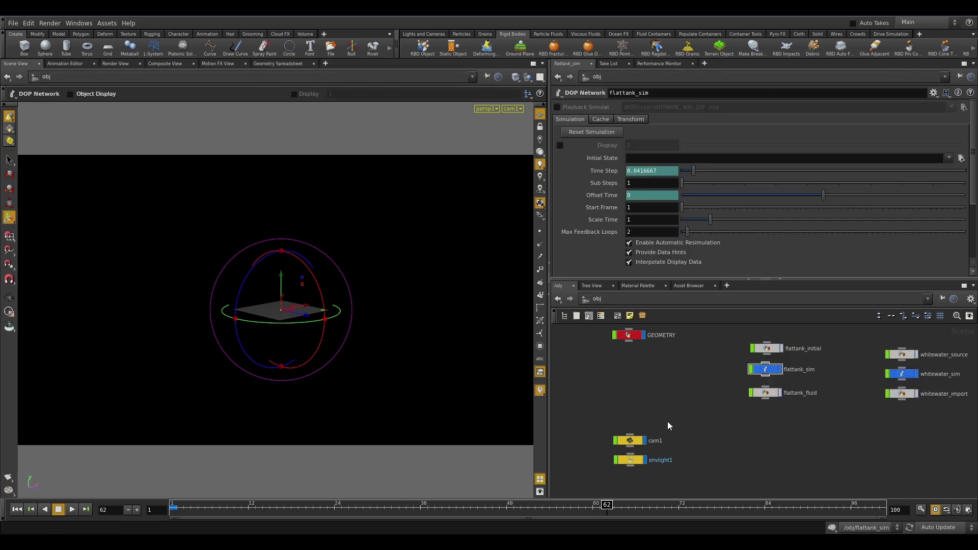
- Select cam1 and envlight1 in turn and examine the environment light's settings at the object level
{"action": "left_click", "coordinate": [624, 442]}
{"action": "left_click", "coordinate": [631, 461]}
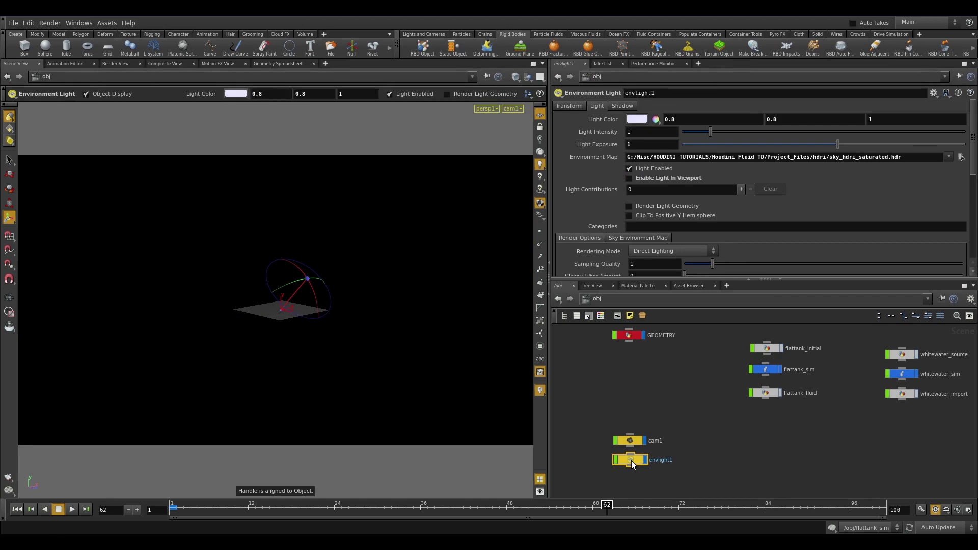
{"action": "left_click", "coordinate": [598, 300]}
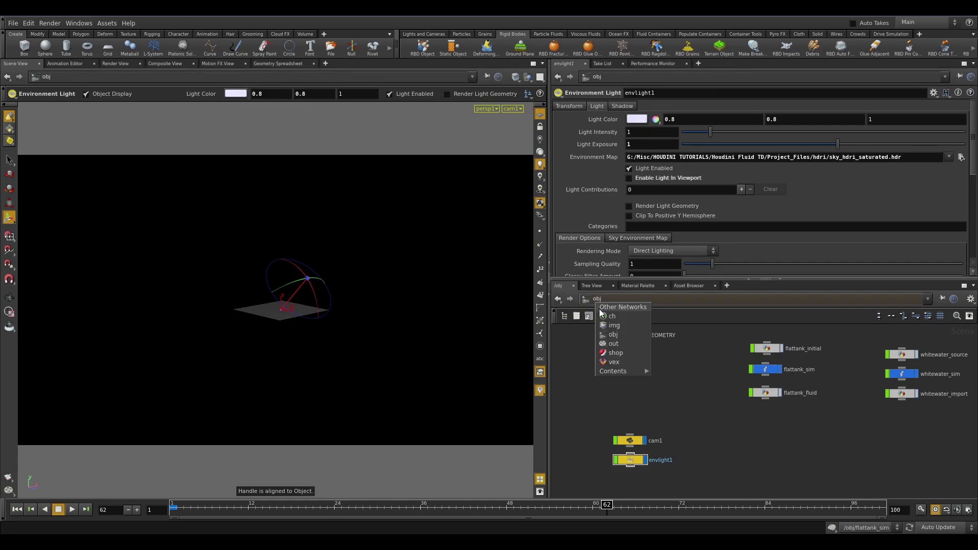
{"action": "left_click", "coordinate": [615, 336]}
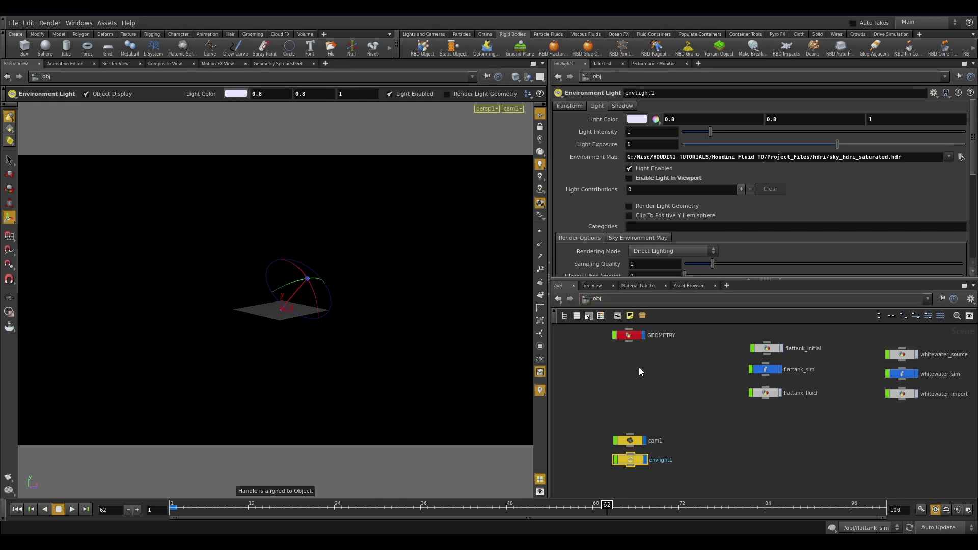
- Go to frame 1, create an Ocean Waves setup, and move oceanspectrum1 clear of the other nodes
{"action": "left_click", "coordinate": [618, 34]}
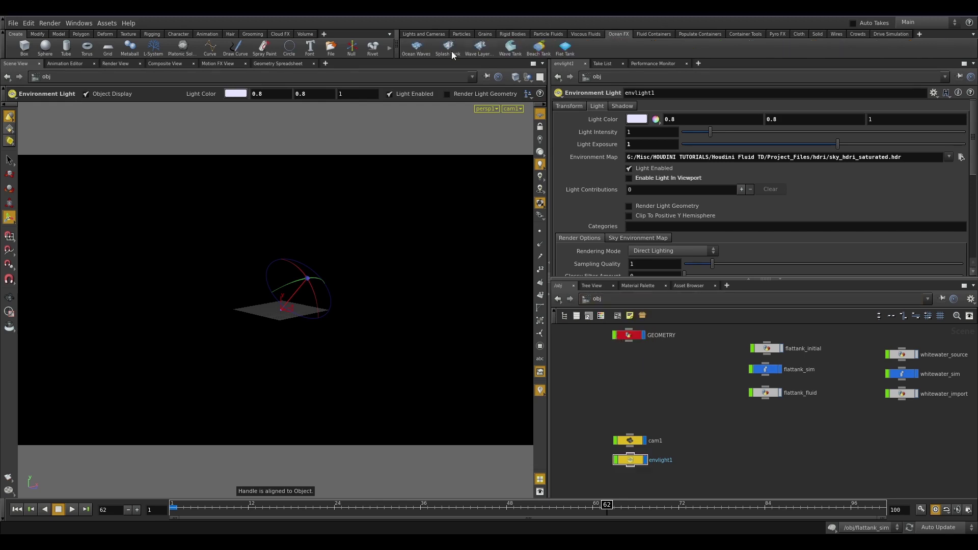
{"action": "left_click", "coordinate": [17, 509]}
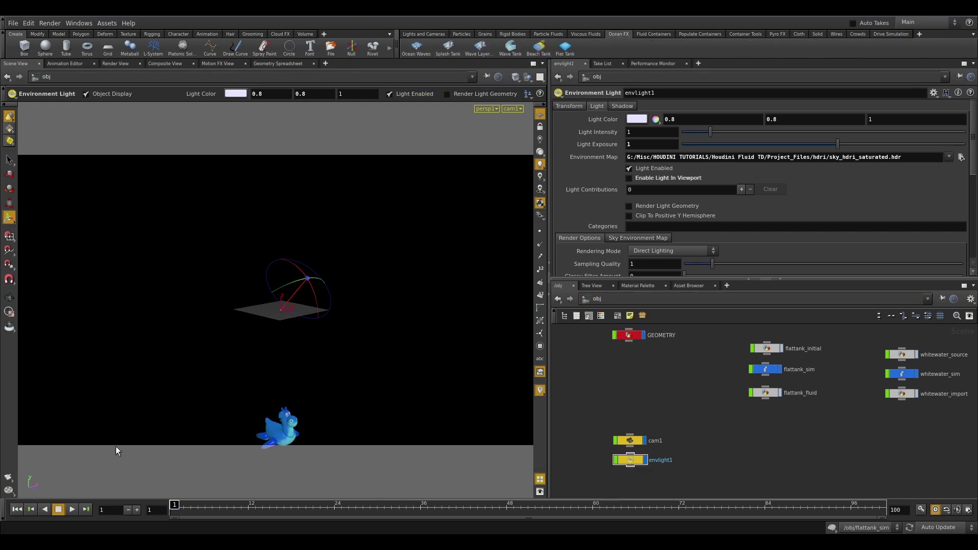
{"action": "left_click", "coordinate": [417, 48]}
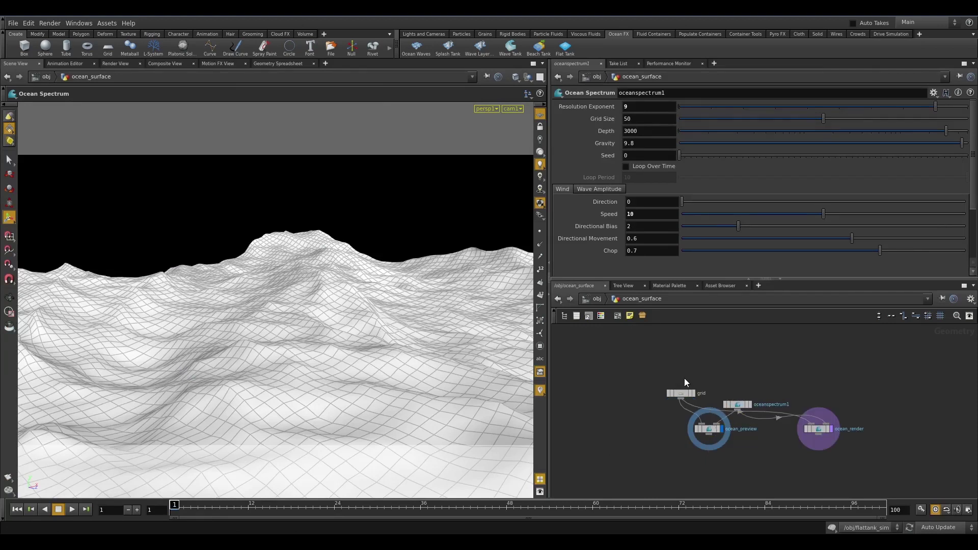
{"action": "left_click_drag", "start_coordinate": [739, 403], "coordinate": [760, 383]}
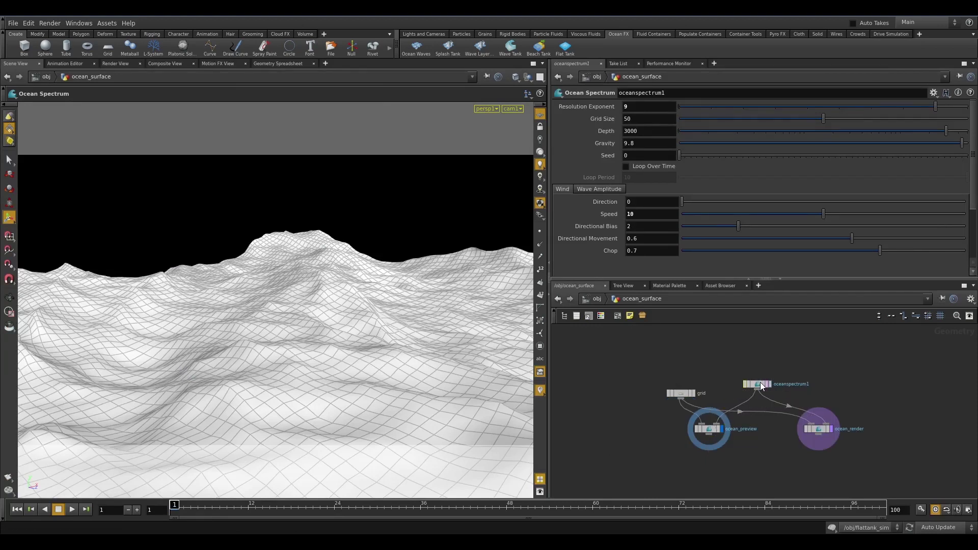
- Return to the object level and place ocean_surface and ocean_interior together between GEOMETRY and cam1
{"action": "left_click", "coordinate": [603, 296]}
{"action": "middle_click_drag", "start_coordinate": [689, 377], "coordinate": [696, 416]}
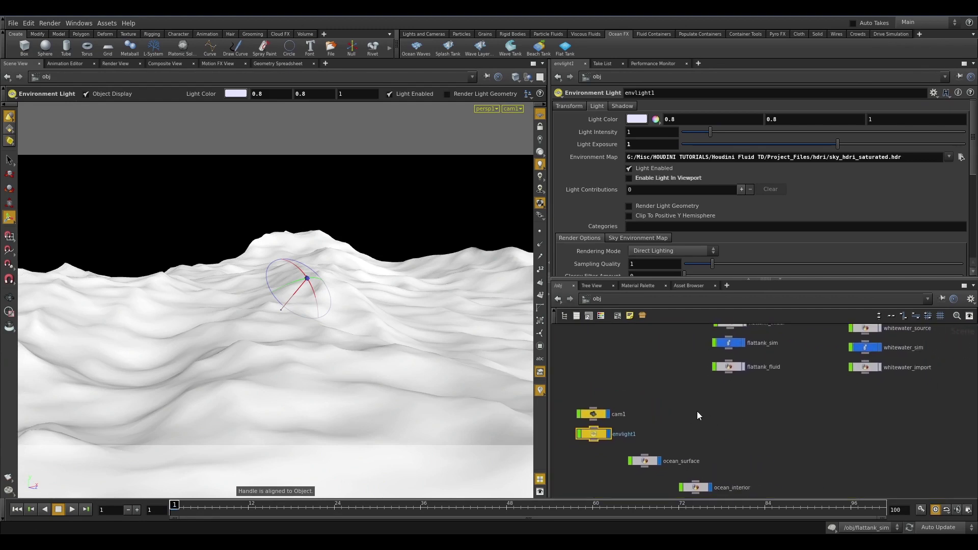
{"action": "scroll", "coordinate": [723, 423], "scroll_direction": "down", "scroll_amount": 2}
{"action": "left_click_drag", "start_coordinate": [721, 455], "coordinate": [688, 376]}
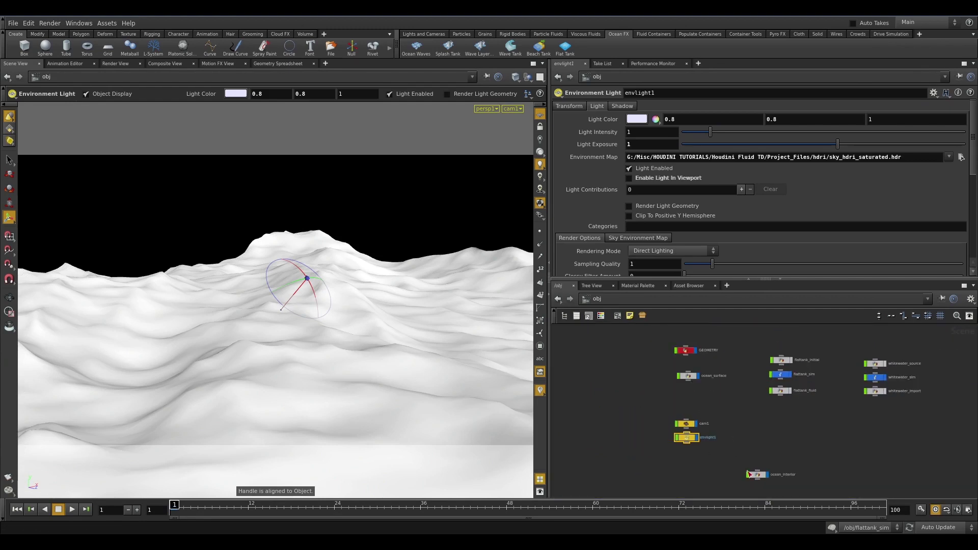
{"action": "left_click_drag", "start_coordinate": [724, 408], "coordinate": [687, 393]}
- Colour the ocean_surface and ocean_interior nodes purple
{"action": "left_click_drag", "start_coordinate": [650, 365], "coordinate": [713, 404]}
{"action": "key", "text": "c"}
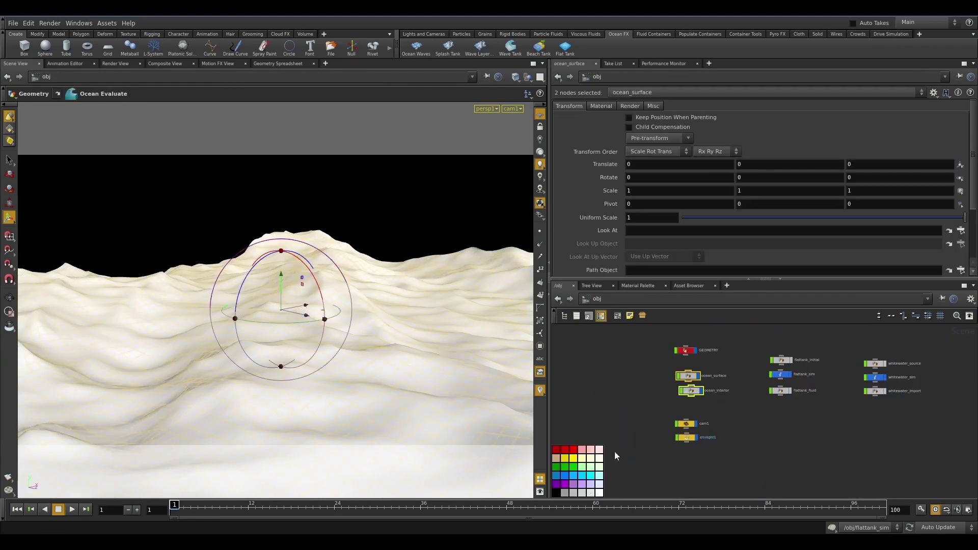
{"action": "left_click", "coordinate": [565, 484]}
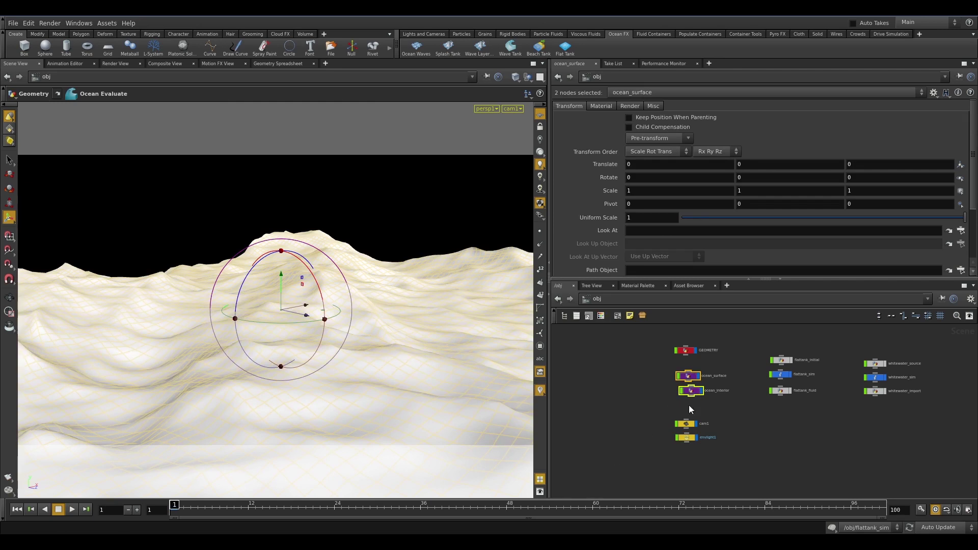
- Tidy the ocean_surface node's placement above ocean_interior and open the ocean_surface network
{"action": "scroll", "coordinate": [689, 405], "scroll_direction": "up", "scroll_amount": 2}
{"action": "left_click", "coordinate": [697, 394]}
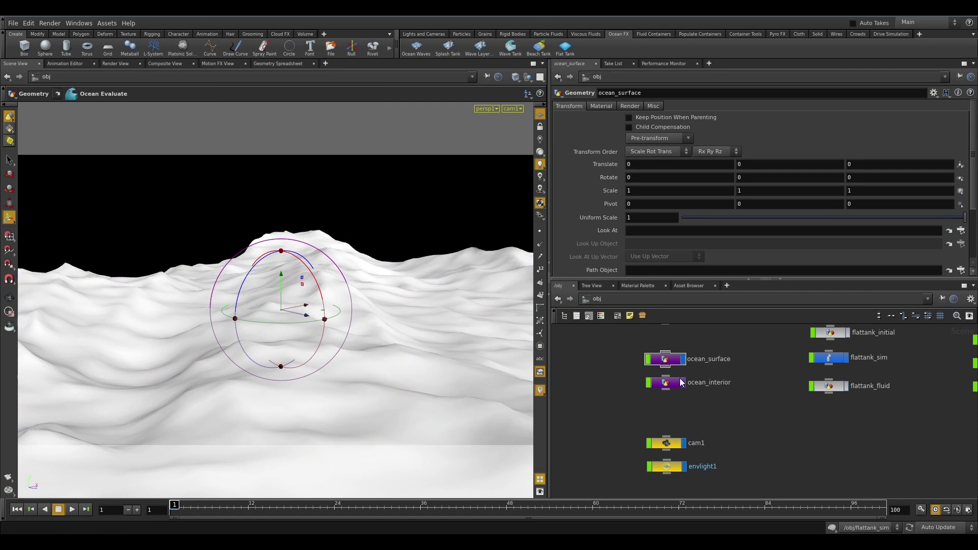
{"action": "middle_click_drag", "start_coordinate": [803, 368], "coordinate": [764, 379]}
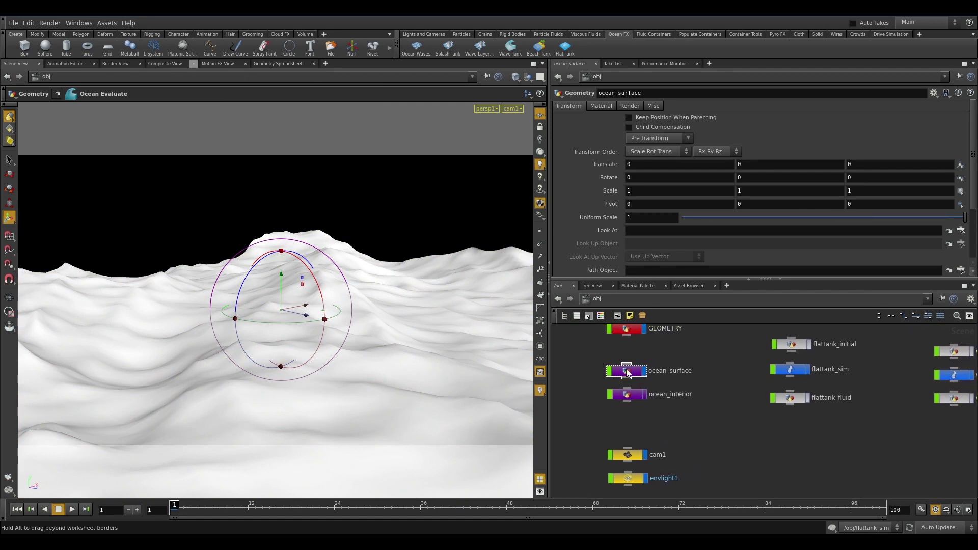
{"action": "left_click_drag", "start_coordinate": [629, 371], "coordinate": [633, 373]}
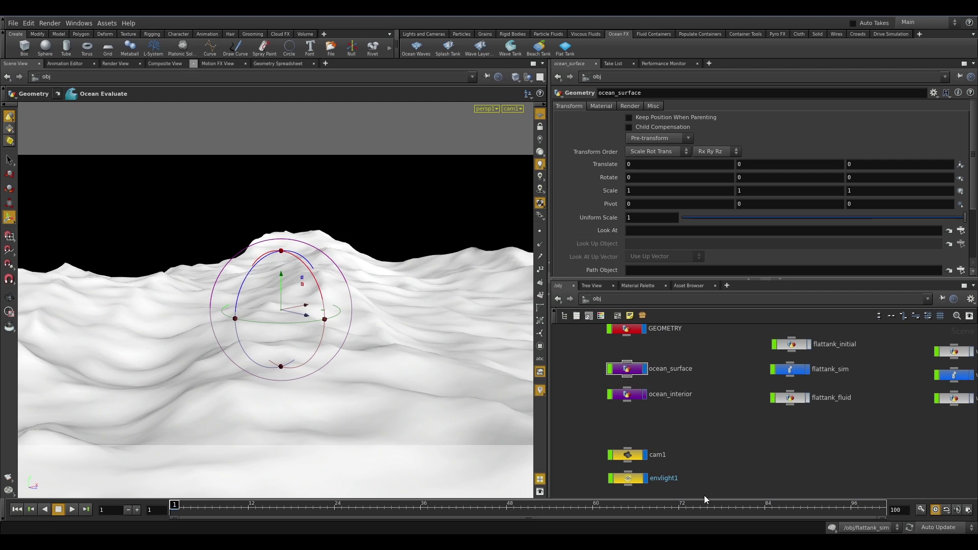
{"action": "double_click", "coordinate": [627, 369]}
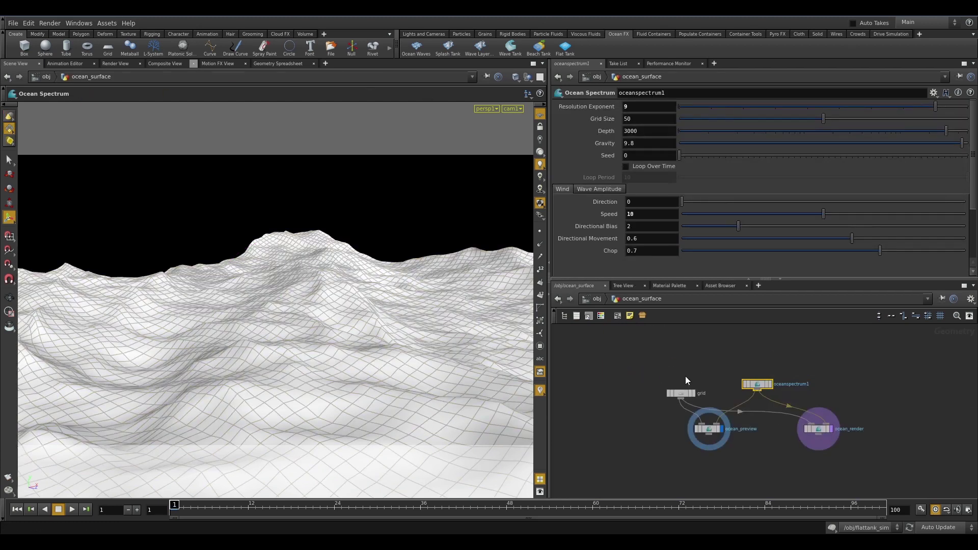
- Arrange the ocean_surface network with grid and oceanspectrum1 spaced out above the ocean_preview and ocean_render nodes
{"action": "left_click", "coordinate": [695, 368]}
{"action": "key", "text": "l"}
{"action": "left_click_drag", "start_coordinate": [736, 405], "coordinate": [770, 385]}
{"action": "left_click_drag", "start_coordinate": [711, 430], "coordinate": [702, 442]}
{"action": "left_click_drag", "start_coordinate": [814, 436], "coordinate": [808, 447]}
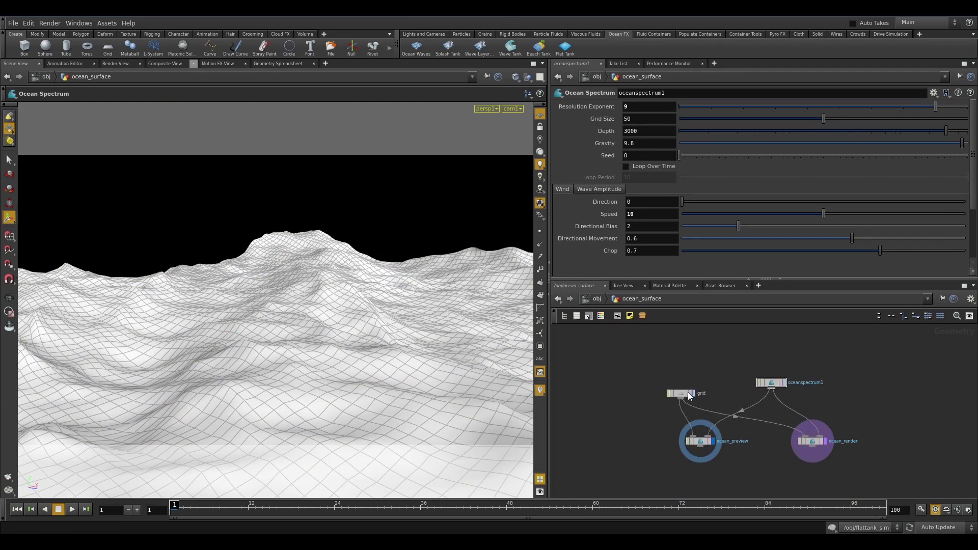
{"action": "left_click_drag", "start_coordinate": [688, 393], "coordinate": [696, 383]}
- Check the grid node's size, set oceanspectrum1's Grid Size to 100, and view the whole ocean patch outside the camera
{"action": "left_click", "coordinate": [688, 383]}
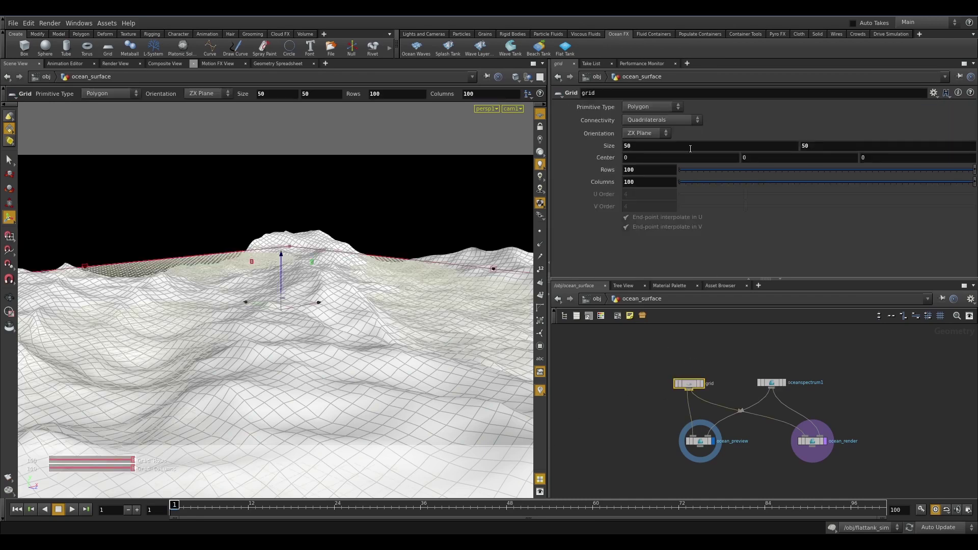
{"action": "left_click", "coordinate": [769, 384]}
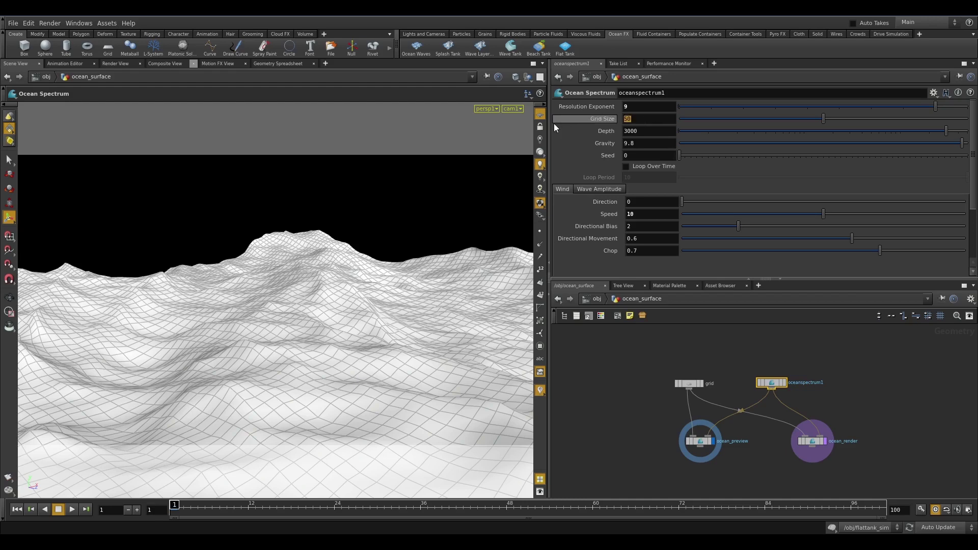
{"action": "type", "text": "100"}
{"action": "key", "text": "Return"}
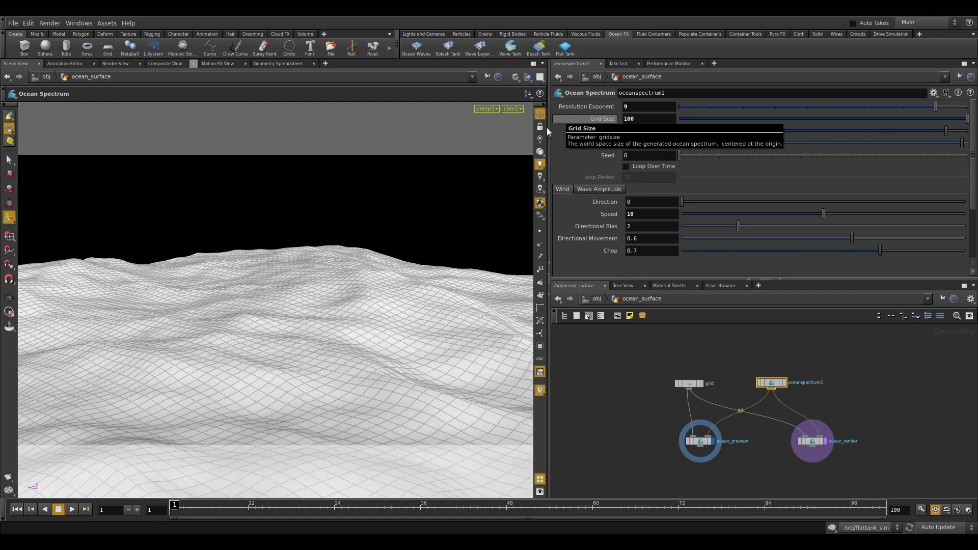
{"action": "key", "text": "Escape"}
{"action": "right_click_drag", "start_coordinate": [369, 341], "coordinate": [380, 305], "text": "alt"}
{"action": "right_click", "coordinate": [638, 118]}
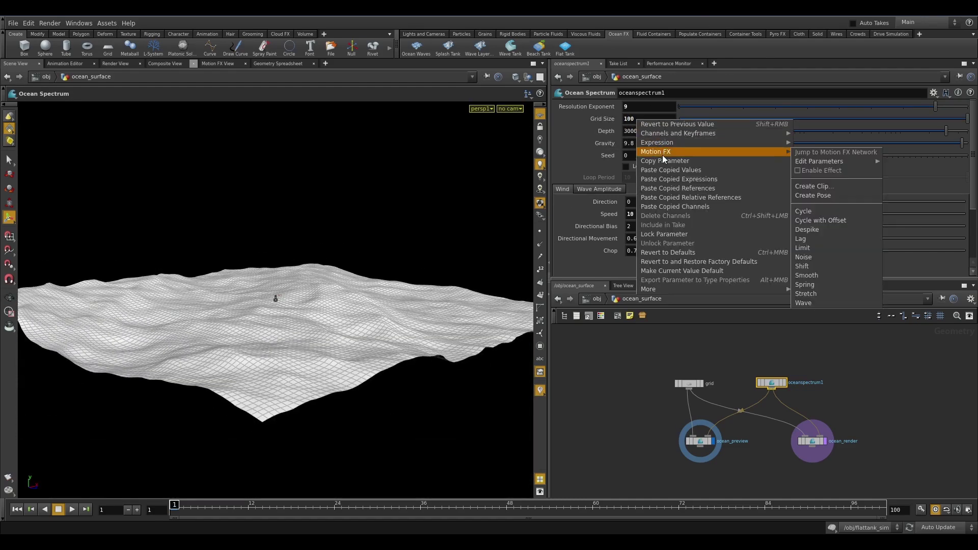
{"action": "left_click", "coordinate": [657, 148]}
- Set the first Size value of the grid node to 3500
{"action": "left_click", "coordinate": [688, 383]}
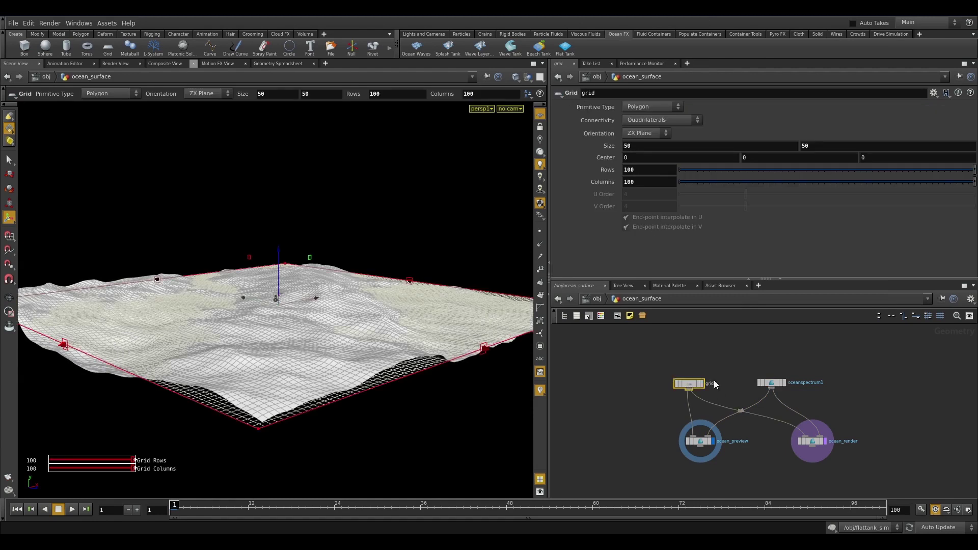
{"action": "left_click", "coordinate": [626, 146]}
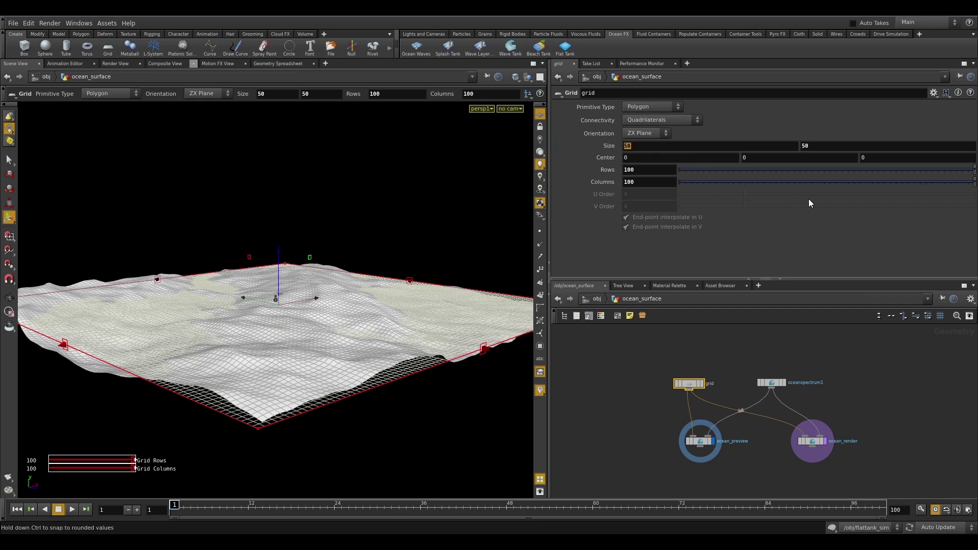
{"action": "key", "text": "Return"}
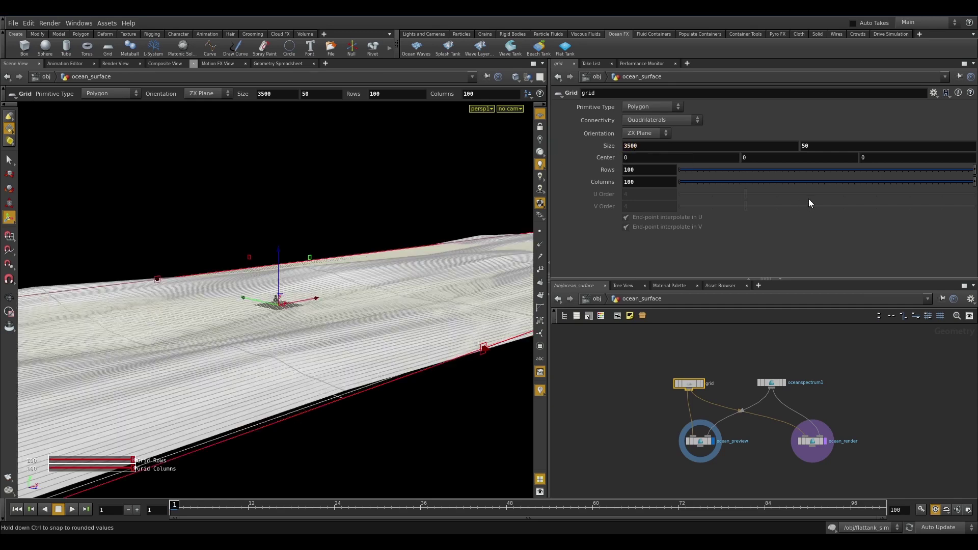
- Link the grid node's second Size value to its first with the relative reference ch("sizex")
{"action": "left_click", "coordinate": [662, 182]}
{"action": "right_click", "coordinate": [820, 146]}
{"action": "left_click", "coordinate": [852, 221]}
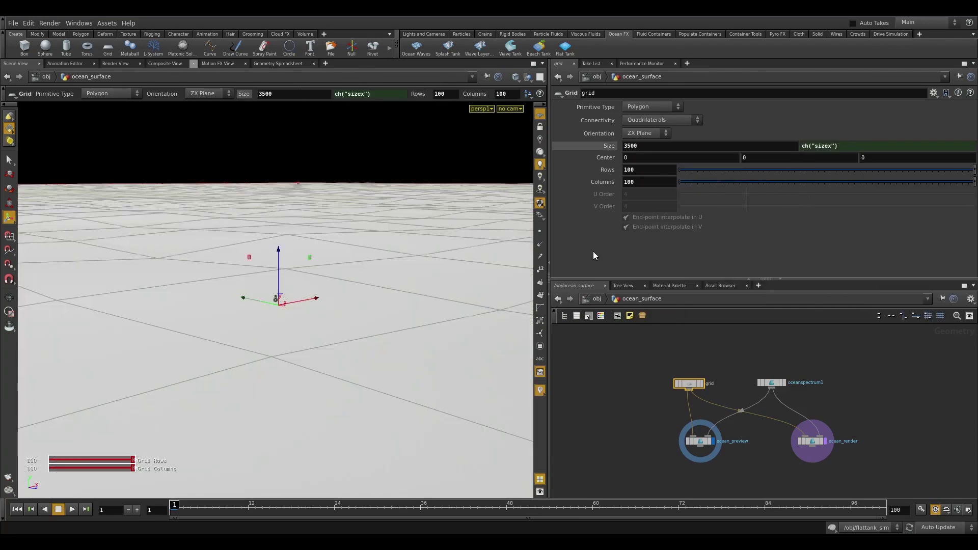
- Try 500 and 5000 as the grid's first Size value while viewing the ocean from outside the camera
{"action": "left_click_drag", "start_coordinate": [443, 190], "coordinate": [438, 224], "text": "alt"}
{"action": "double_click", "coordinate": [647, 146]}
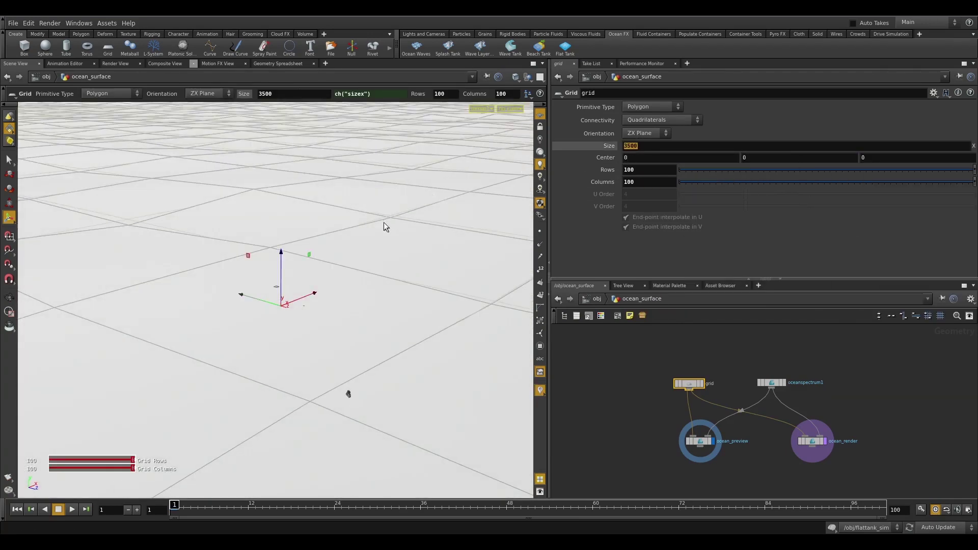
{"action": "right_click", "coordinate": [434, 224]}
{"action": "left_click", "coordinate": [317, 232]}
{"action": "right_click_drag", "start_coordinate": [357, 244], "coordinate": [415, 230], "text": "alt"}
{"action": "double_click", "coordinate": [649, 146]}
{"action": "type", "text": "500"}
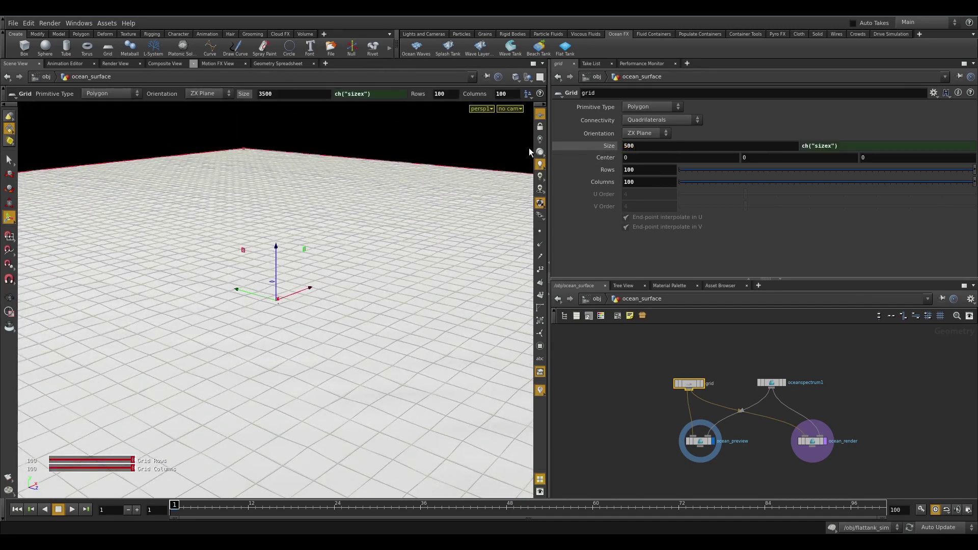
{"action": "key", "text": "Return"}
{"action": "left_click", "coordinate": [649, 146]}
{"action": "type", "text": "0"}
{"action": "key", "text": "Return"}
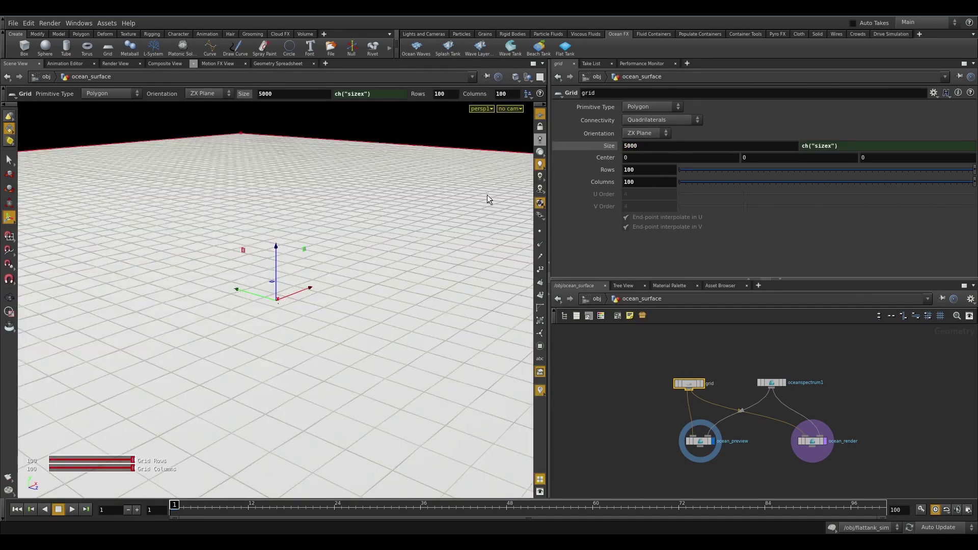
- Set the grid's first Size value to 3500 and view the ocean surface through cam1
{"action": "double_click", "coordinate": [661, 146]}
{"action": "type", "text": "3"}
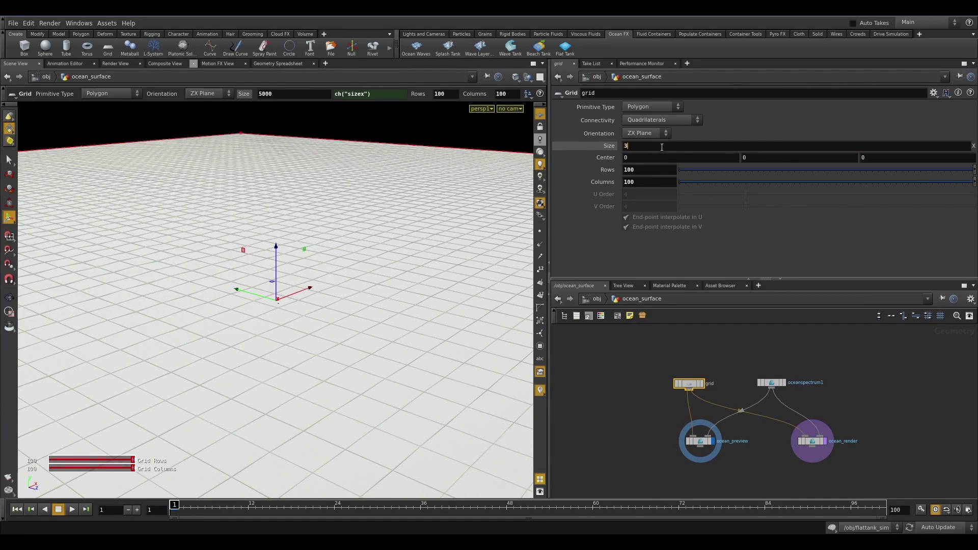
{"action": "type", "text": "540"}
{"action": "key", "text": "Return"}
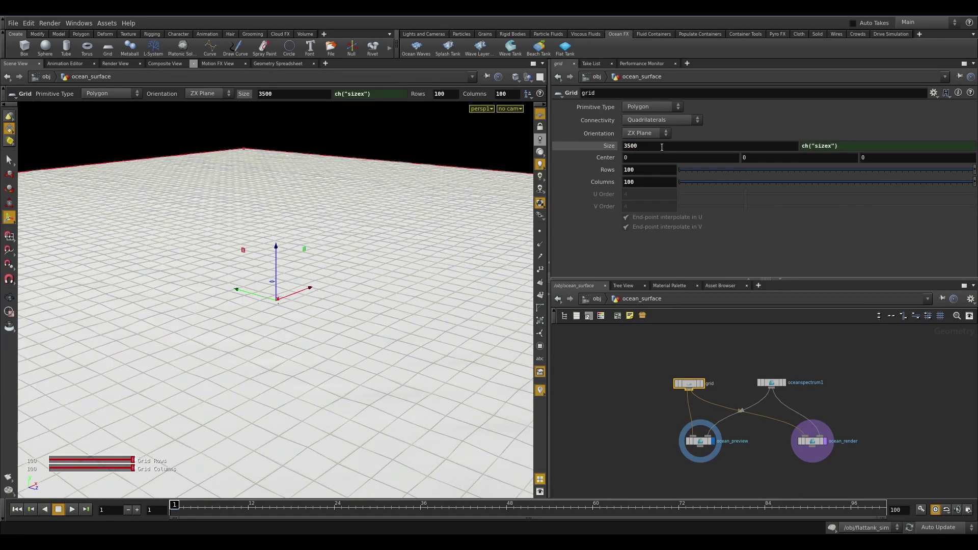
{"action": "left_click", "coordinate": [510, 107]}
{"action": "left_click", "coordinate": [512, 148]}
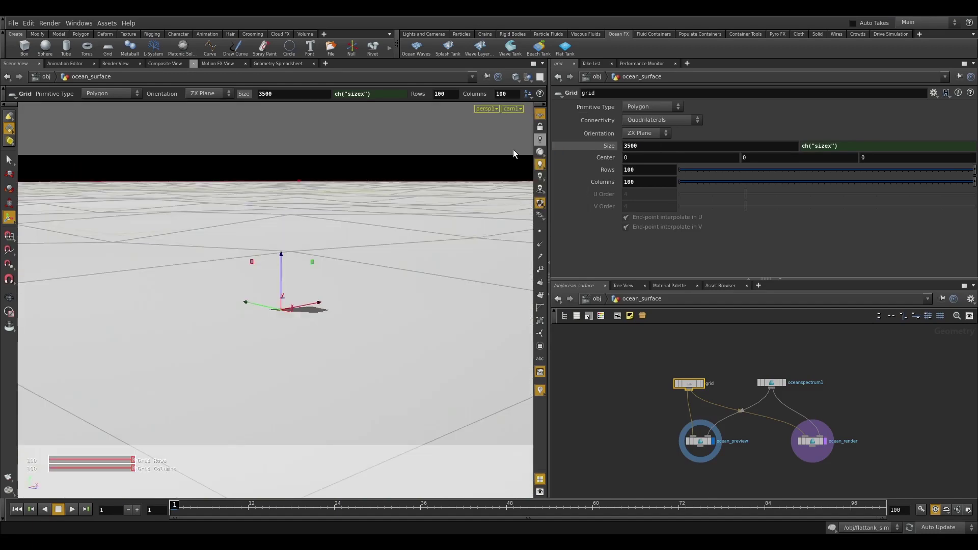
- Link the grid's Rows to its first Size value with the relative reference ch("sizex")
{"action": "right_click", "coordinate": [634, 146]}
{"action": "left_click", "coordinate": [659, 188]}
{"action": "right_click", "coordinate": [638, 172]}
{"action": "left_click", "coordinate": [671, 249]}
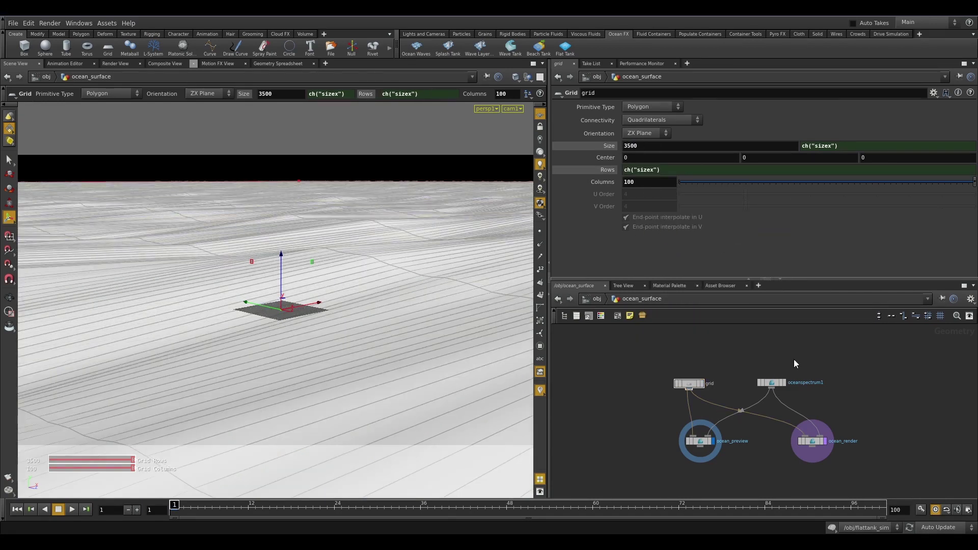
- Divide the grid's Rows expression by oceanspectrum1's Grid Size, giving (ch("sizex")/ch("../oceanspectrum1/gridsize"))
{"action": "left_click", "coordinate": [771, 382]}
{"action": "right_click", "coordinate": [609, 121]}
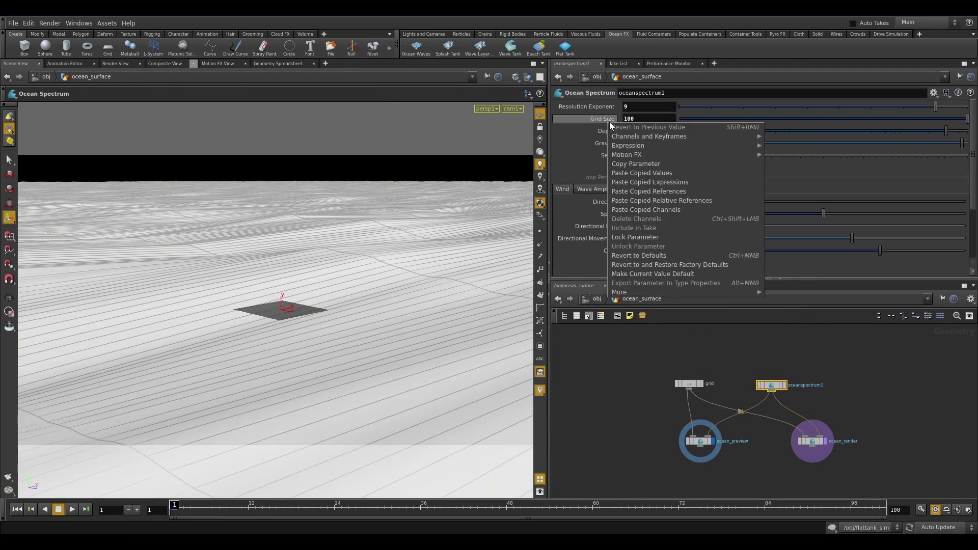
{"action": "left_click", "coordinate": [639, 164]}
{"action": "left_click_drag", "start_coordinate": [695, 368], "coordinate": [672, 388]}
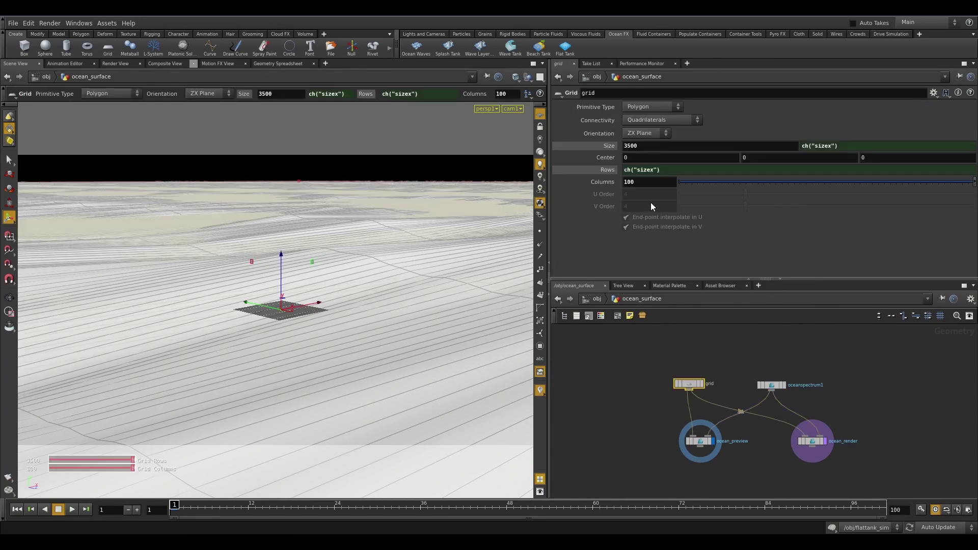
{"action": "type", "text": "/"}
{"action": "right_click", "coordinate": [666, 172]}
{"action": "left_click", "coordinate": [723, 248]}
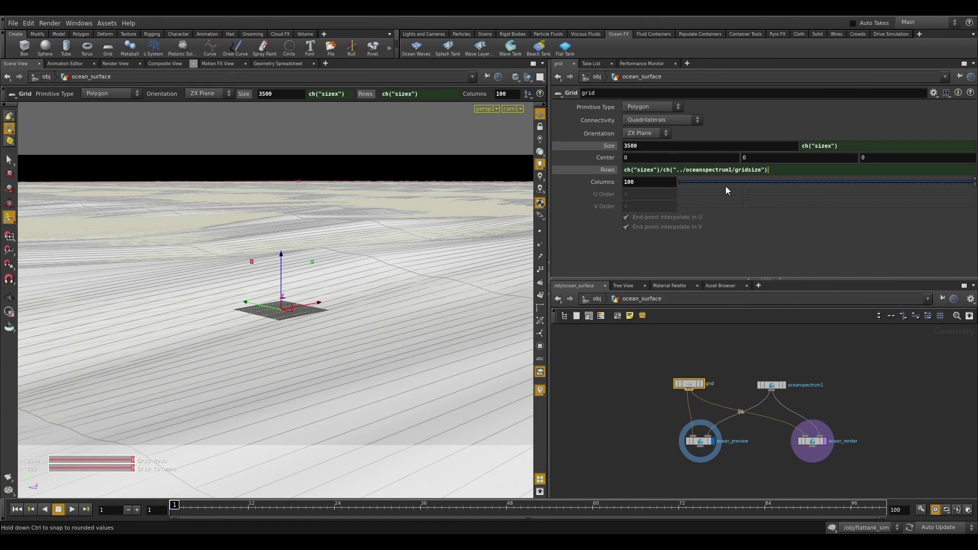
{"action": "type", "text": ")/ch("}
{"action": "key", "text": "Return"}
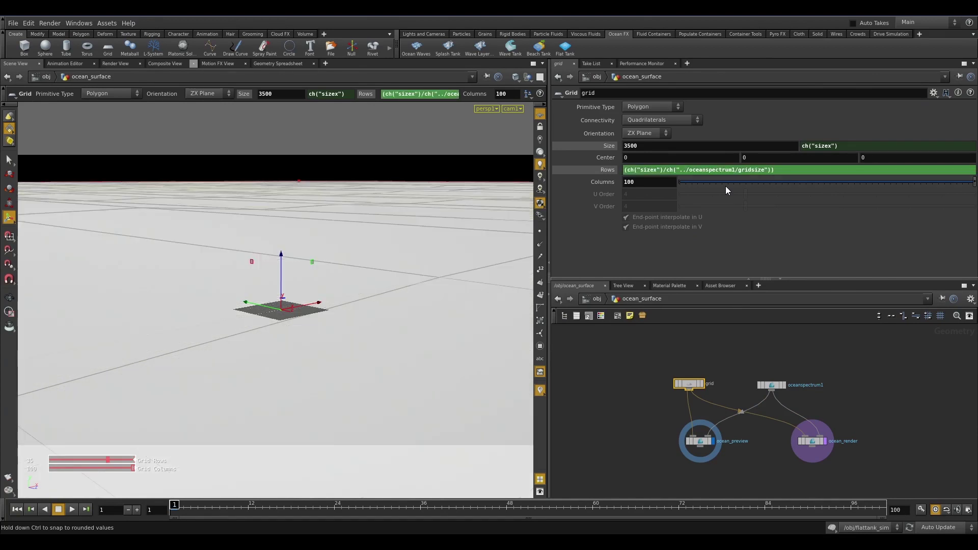
- Link the grid's Columns to its Rows with ch("rows") and show both fields as evaluated numbers
{"action": "right_click", "coordinate": [633, 171]}
{"action": "left_click", "coordinate": [664, 213]}
{"action": "right_click", "coordinate": [639, 186]}
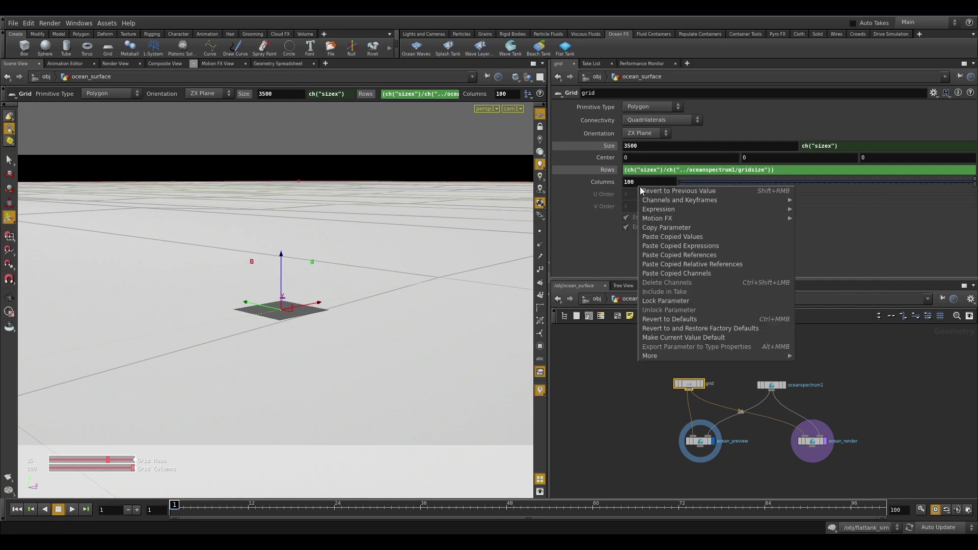
{"action": "left_click", "coordinate": [685, 264]}
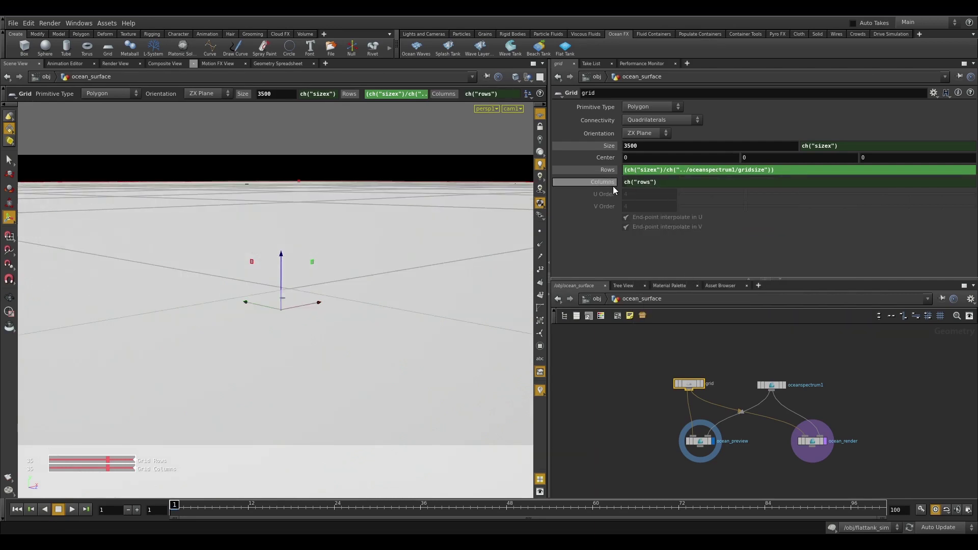
{"action": "left_click", "coordinate": [604, 171]}
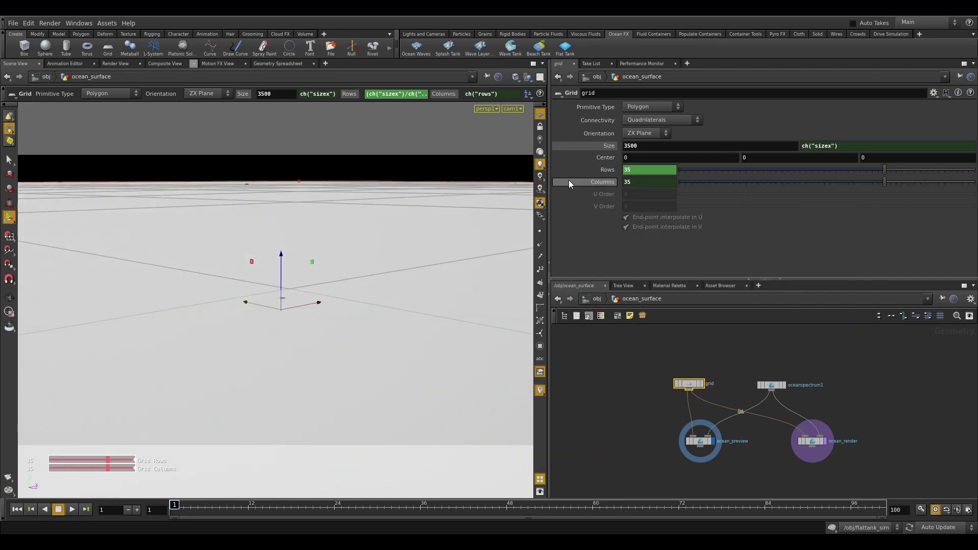
- Add an Object Merge node to the ocean_surface network beside oceanspectrum1 and adjust oceanspectrum1's placement
{"action": "left_click", "coordinate": [824, 349]}
{"action": "key", "text": "Tab"}
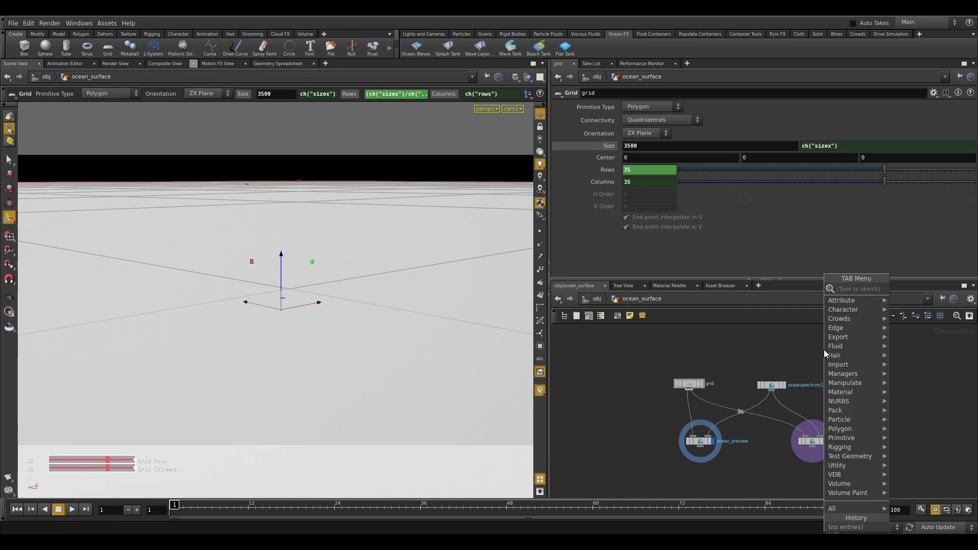
{"action": "type", "text": "obj"}
{"action": "key", "text": "Return"}
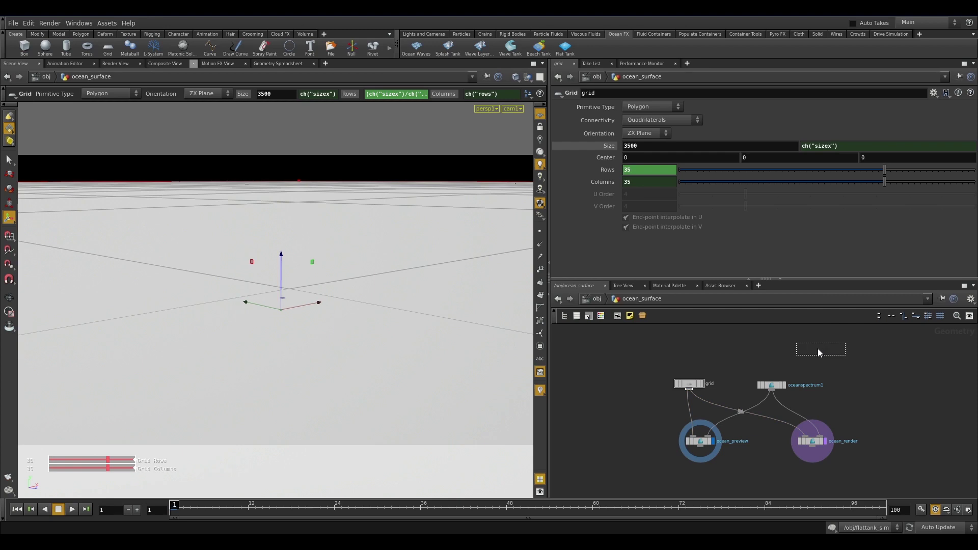
{"action": "left_click", "coordinate": [829, 373]}
{"action": "left_click_drag", "start_coordinate": [772, 387], "coordinate": [775, 376]}
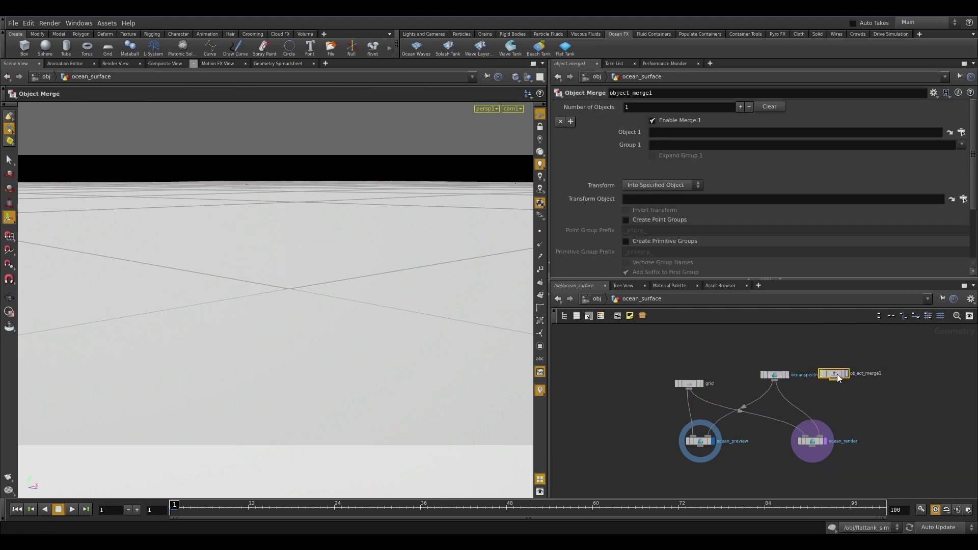
- Set object_merge1's Object 1 to /obj/flattank_fluid/OUT_SURFACE and save the scene file
{"action": "left_click", "coordinate": [956, 132]}
{"action": "scroll", "coordinate": [900, 130], "scroll_direction": "down", "scroll_amount": 5}
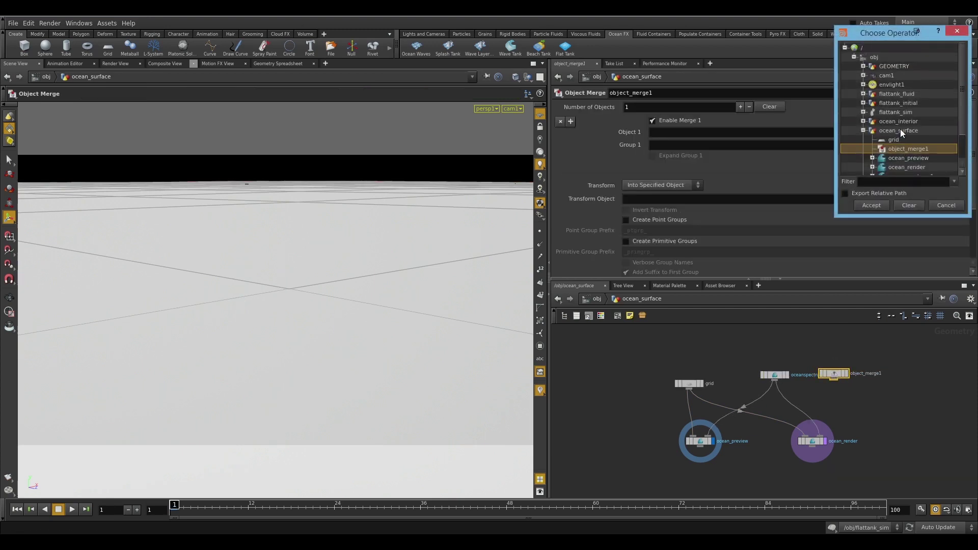
{"action": "left_click", "coordinate": [862, 103]}
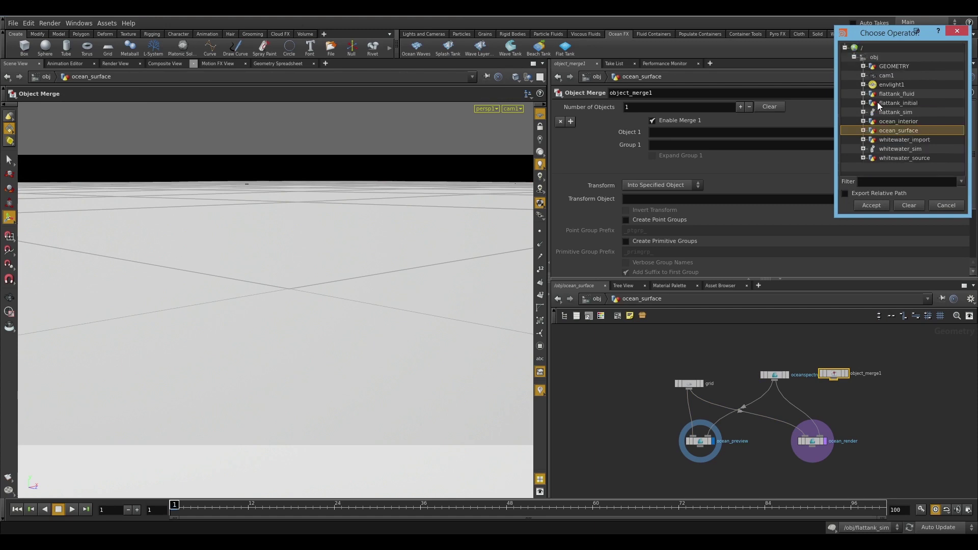
{"action": "left_click", "coordinate": [896, 93]}
{"action": "left_click", "coordinate": [863, 94]}
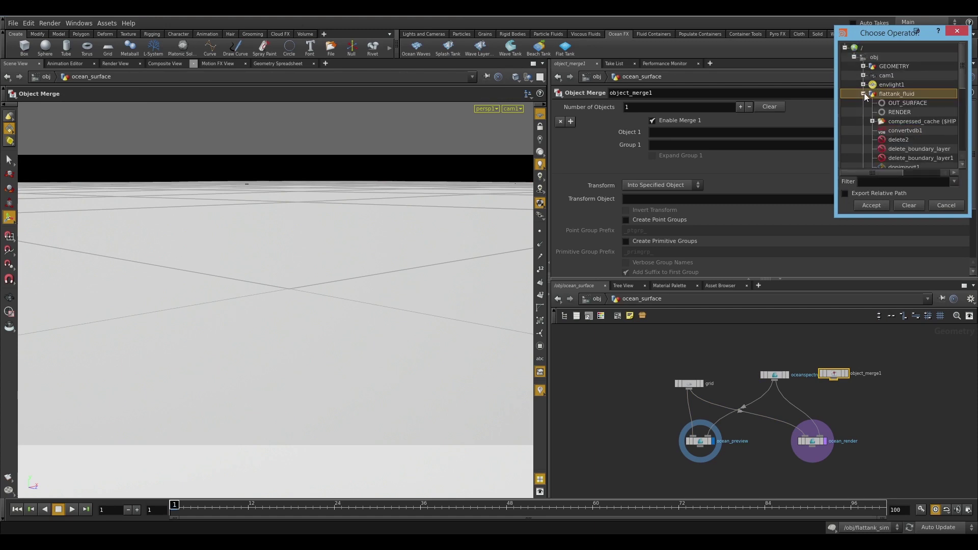
{"action": "left_click", "coordinate": [903, 103]}
{"action": "left_click", "coordinate": [870, 205]}
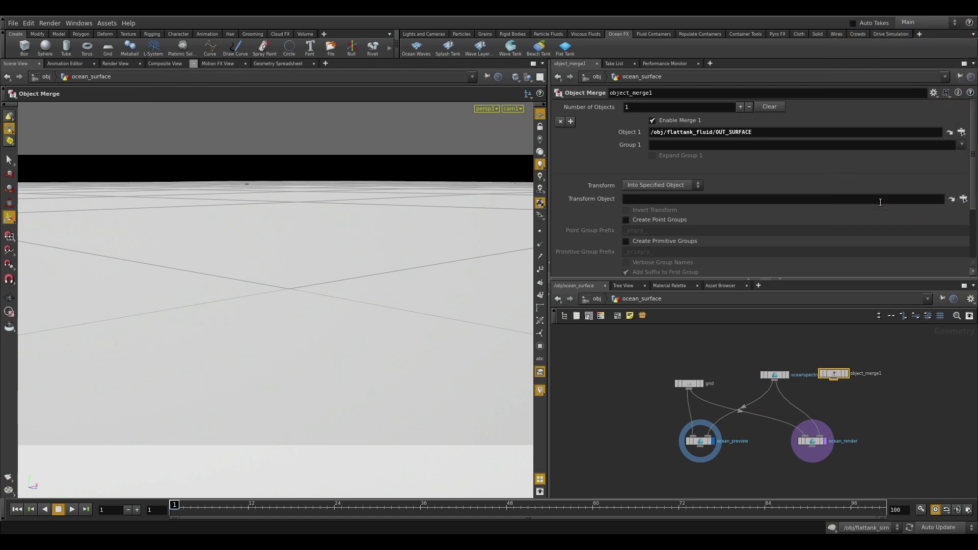
{"action": "key", "text": "Escape"}
{"action": "left_click_drag", "start_coordinate": [462, 237], "coordinate": [393, 307]}
{"action": "key", "text": "ctrl+s"}
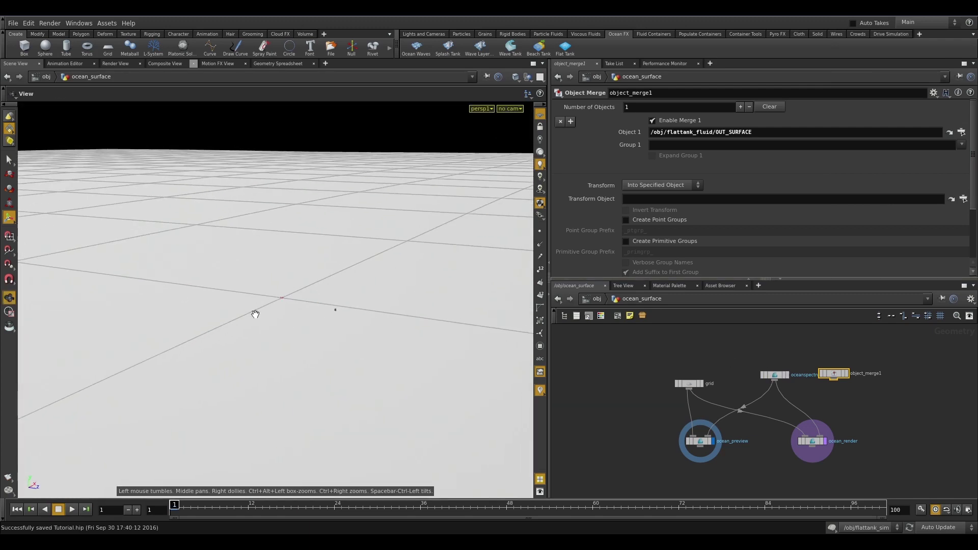
- Display object_merge1 in the viewport and go to frame 45 of the splash
{"action": "left_click_drag", "start_coordinate": [253, 312], "coordinate": [443, 310]}
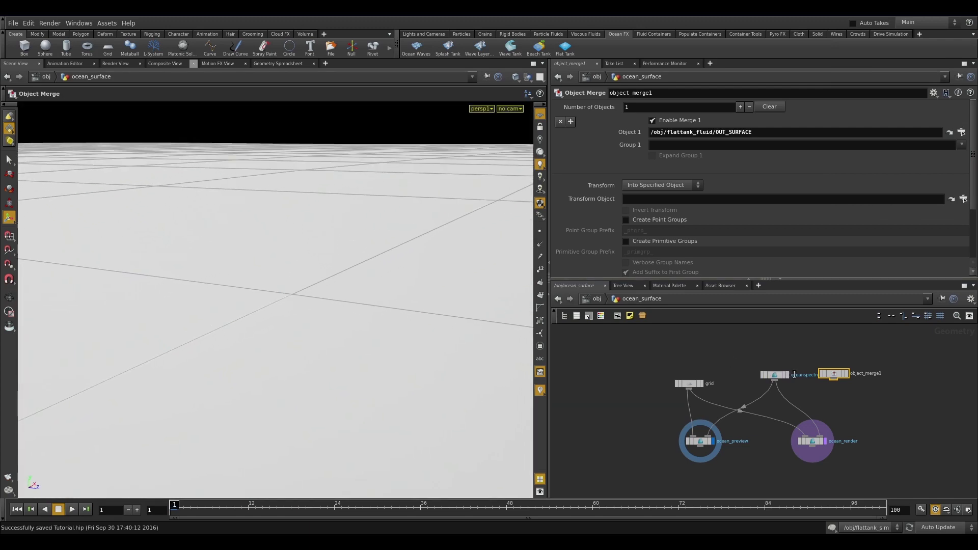
{"action": "left_click", "coordinate": [847, 374]}
{"action": "right_click_drag", "start_coordinate": [274, 304], "coordinate": [368, 300]}
{"action": "left_click_drag", "start_coordinate": [402, 341], "coordinate": [388, 339]}
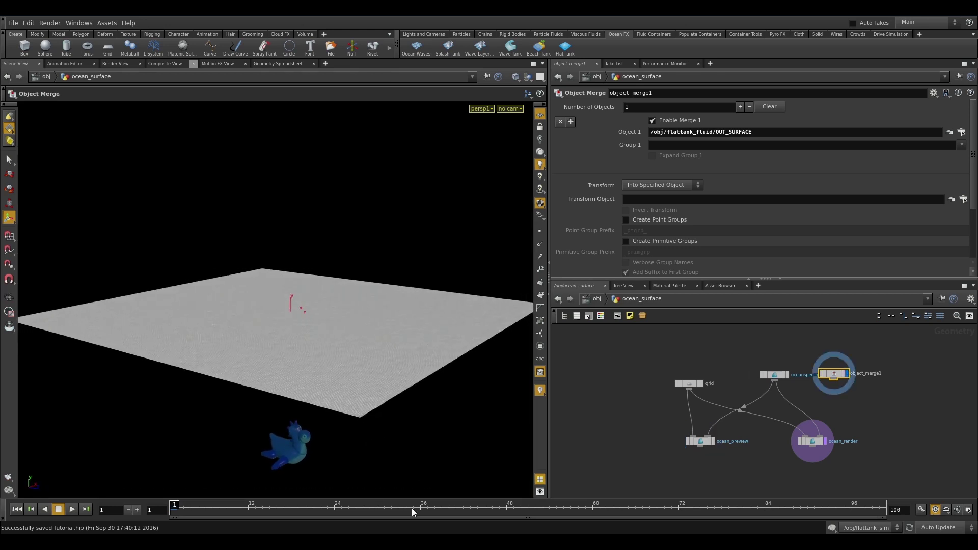
{"action": "left_click_drag", "start_coordinate": [411, 508], "coordinate": [485, 506]}
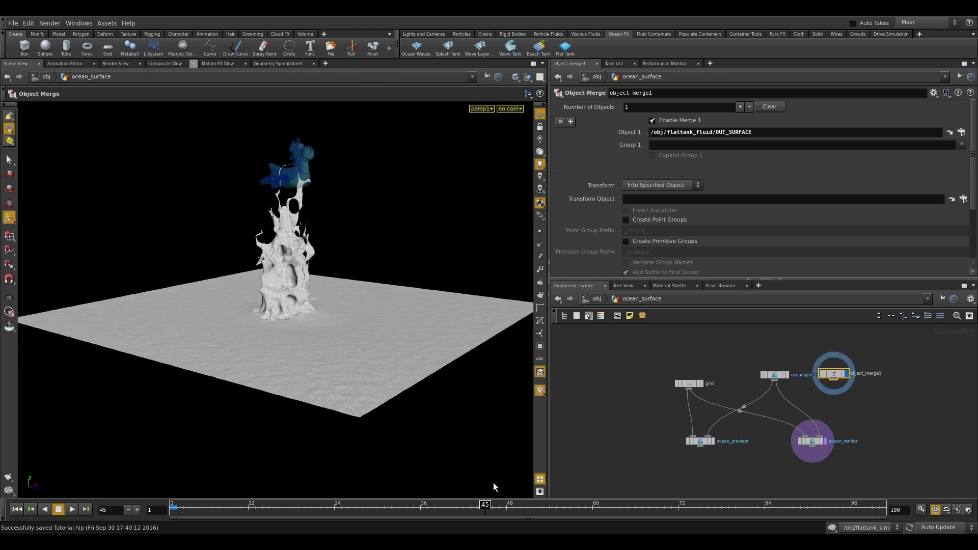
- Show the grid as a template alongside the displayed object_merge1 splash and view both from farther away
{"action": "left_click", "coordinate": [701, 384]}
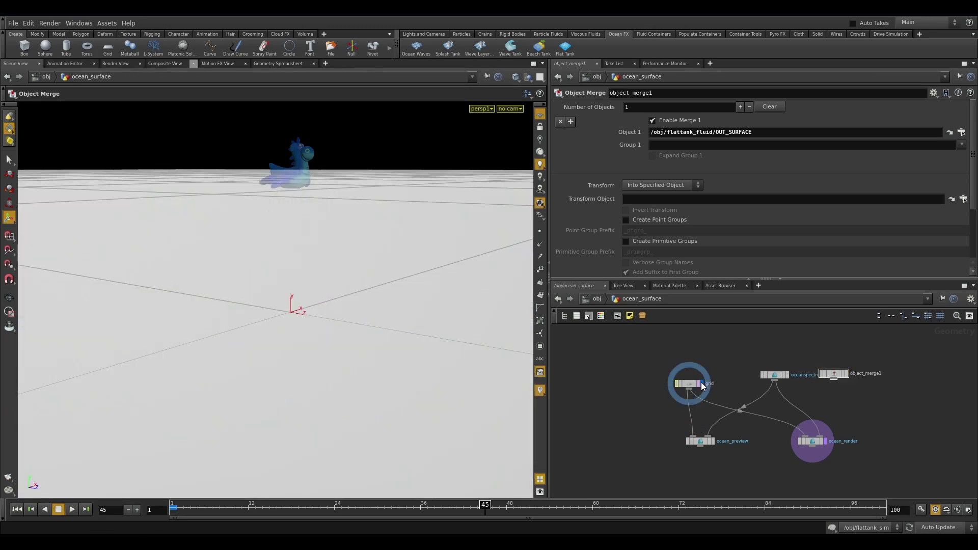
{"action": "left_click", "coordinate": [846, 374]}
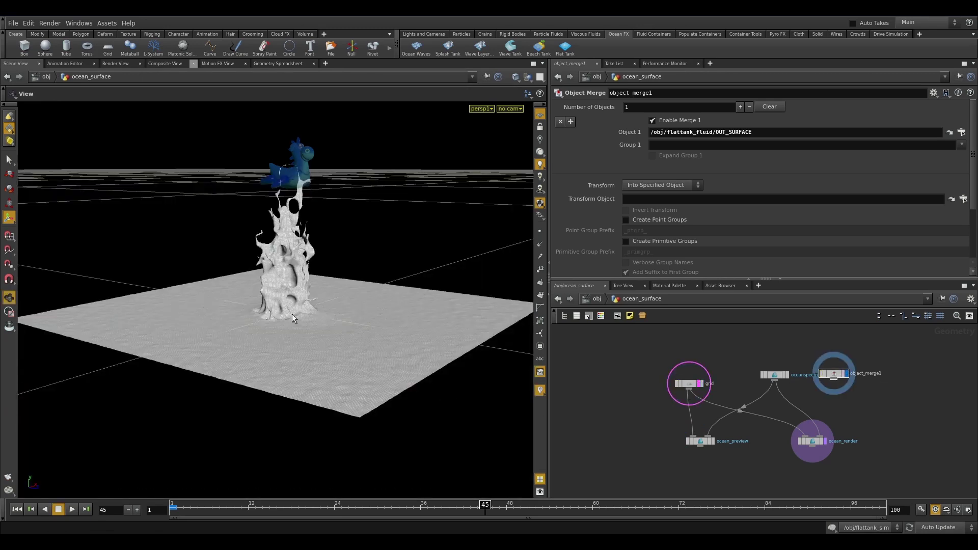
{"action": "left_click_drag", "start_coordinate": [299, 346], "coordinate": [414, 371], "text": "alt"}
{"action": "right_click_drag", "start_coordinate": [414, 371], "coordinate": [310, 355], "text": "alt"}
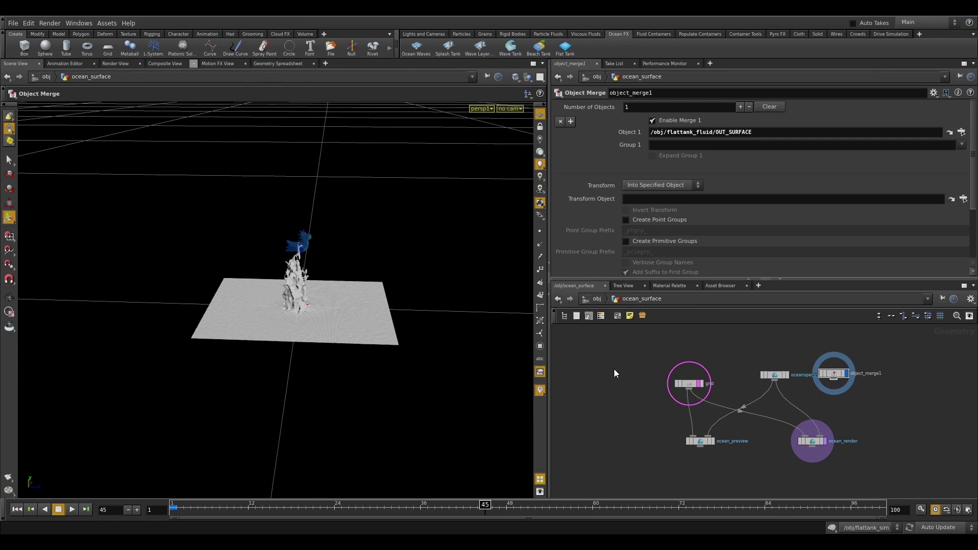
- Add +1 inside the closing parenthesis of the grid's Rows expression
{"action": "left_click", "coordinate": [683, 383]}
{"action": "left_click", "coordinate": [606, 171]}
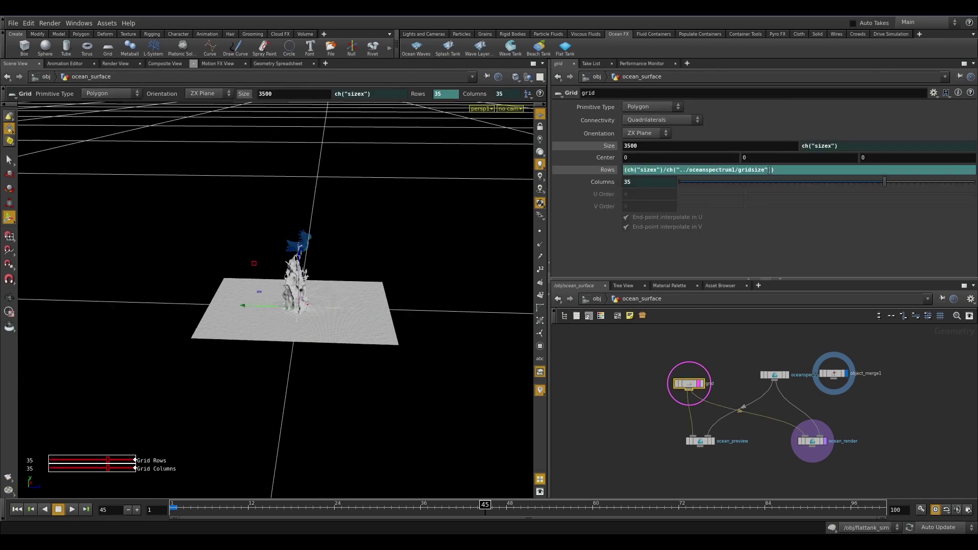
{"action": "left_click", "coordinate": [770, 172]}
{"action": "type", "text": "+1"}
{"action": "key", "text": "Return"}
- Multiply the parenthesised Rows expression of the grid by 5, after first trying a factor of 3
{"action": "left_click", "coordinate": [812, 169]}
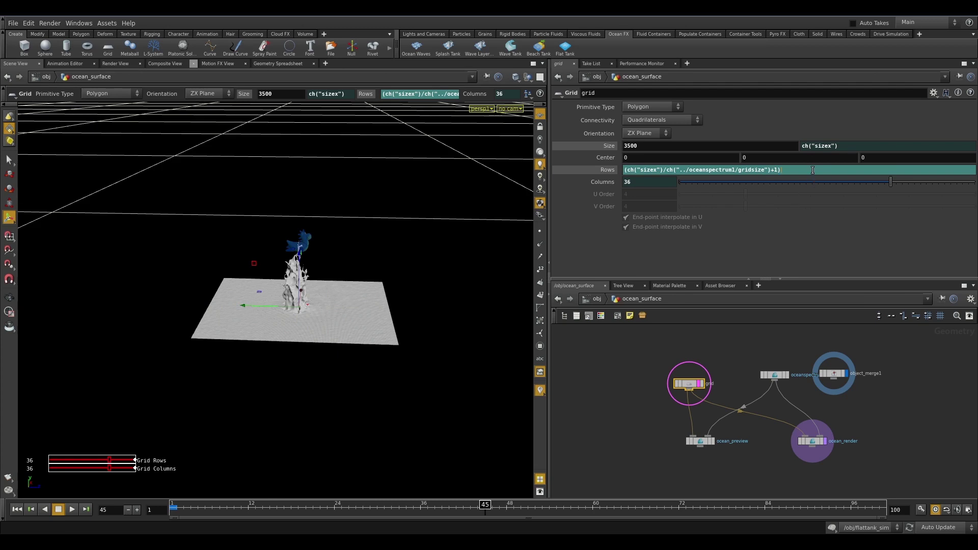
{"action": "type", "text": "*3"}
{"action": "key", "text": "Return"}
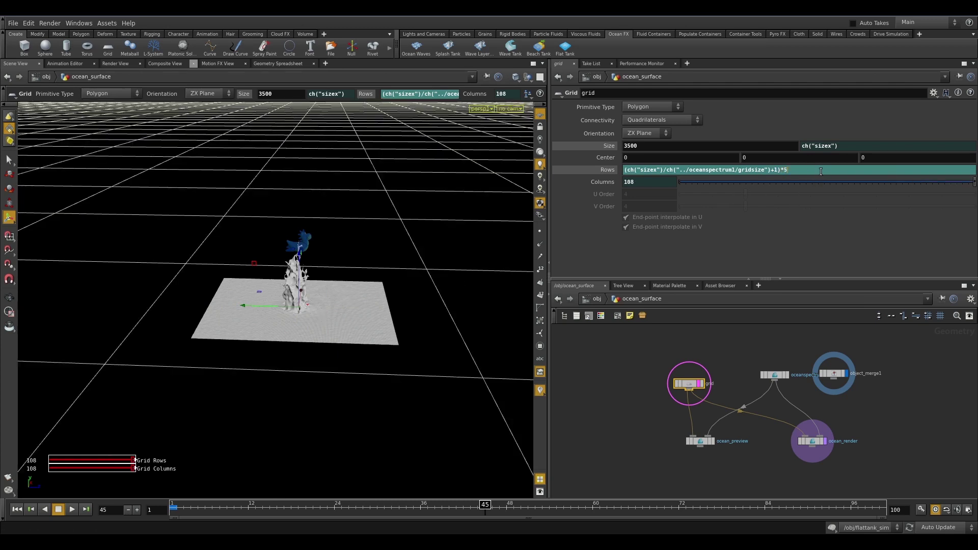
{"action": "key", "text": "Return"}
- Examine the grid's cell density and extent around the splash mesh from several distances and through cam1
{"action": "right_click_drag", "start_coordinate": [264, 368], "coordinate": [341, 341], "text": "alt"}
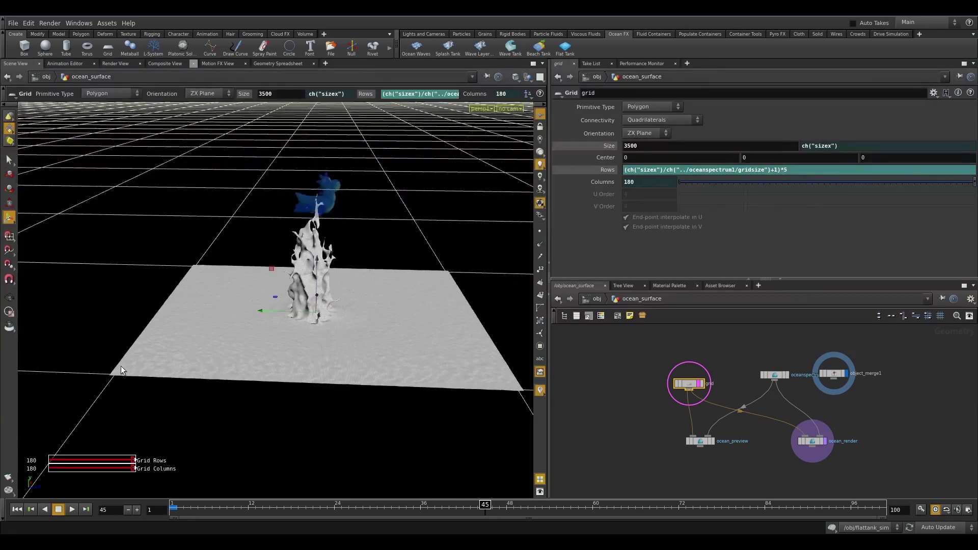
{"action": "right_click_drag", "start_coordinate": [120, 366], "coordinate": [368, 340], "text": "alt"}
{"action": "left_click_drag", "start_coordinate": [368, 340], "coordinate": [318, 350], "text": "alt"}
{"action": "right_click_drag", "start_coordinate": [317, 349], "coordinate": [443, 373], "text": "alt"}
{"action": "left_click_drag", "start_coordinate": [315, 388], "coordinate": [332, 368], "text": "alt"}
{"action": "right_click_drag", "start_coordinate": [332, 369], "coordinate": [224, 368], "text": "alt"}
{"action": "left_click_drag", "start_coordinate": [364, 368], "coordinate": [383, 370], "text": "alt"}
{"action": "right_click_drag", "start_coordinate": [384, 370], "coordinate": [161, 371], "text": "alt"}
{"action": "right_click_drag", "start_coordinate": [245, 376], "coordinate": [199, 378], "text": "alt"}
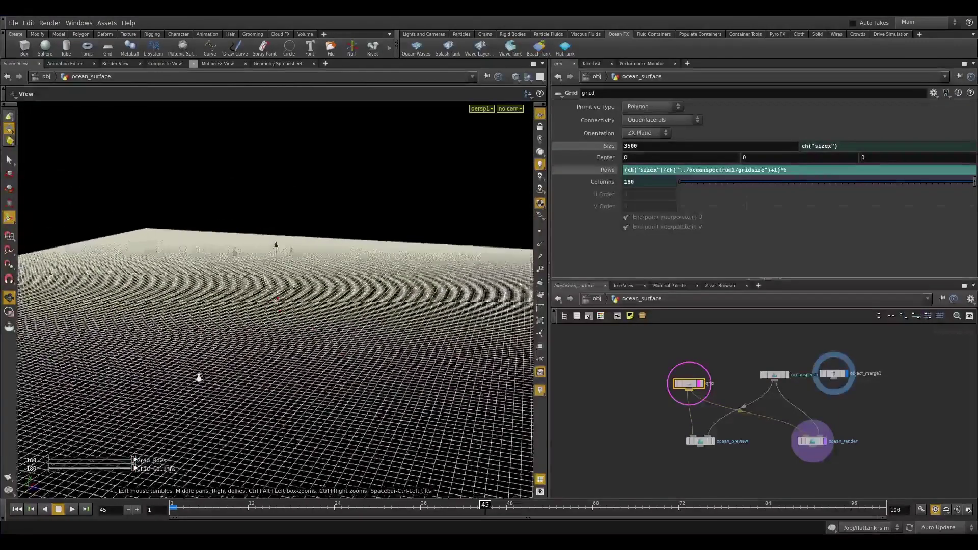
{"action": "left_click", "coordinate": [508, 109]}
{"action": "left_click", "coordinate": [509, 148]}
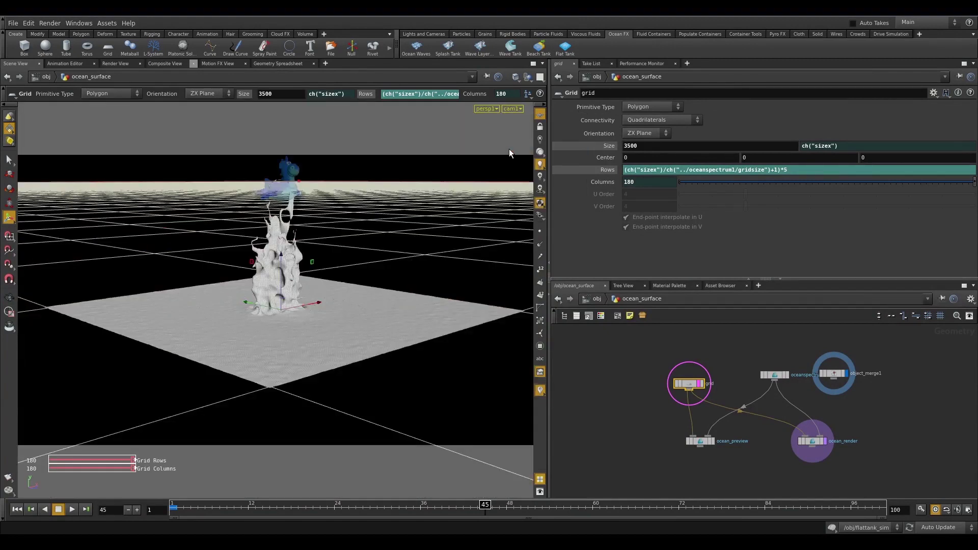
- Switch the displayed node from object_merge1 to ocean_preview
{"action": "left_click_drag", "start_coordinate": [413, 227], "coordinate": [399, 257], "text": "alt"}
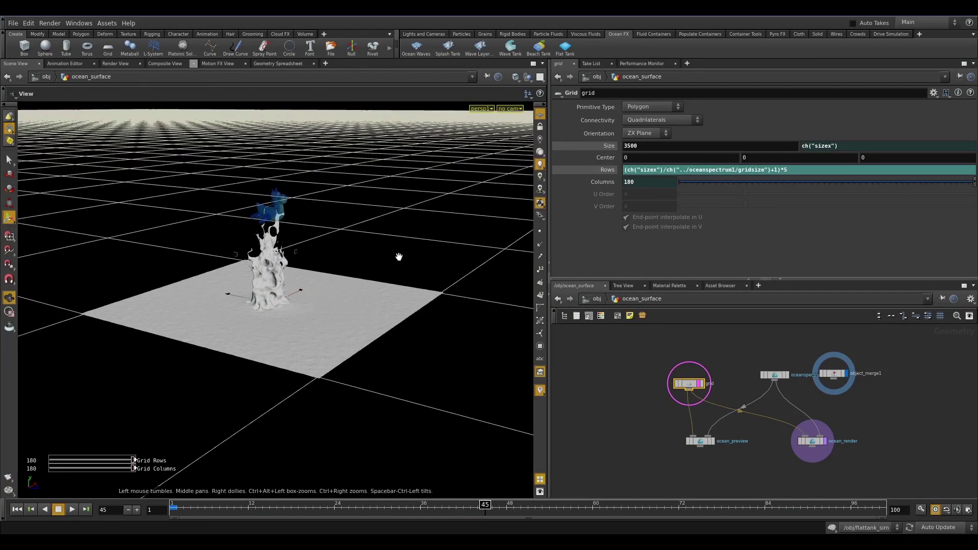
{"action": "left_click", "coordinate": [602, 173]}
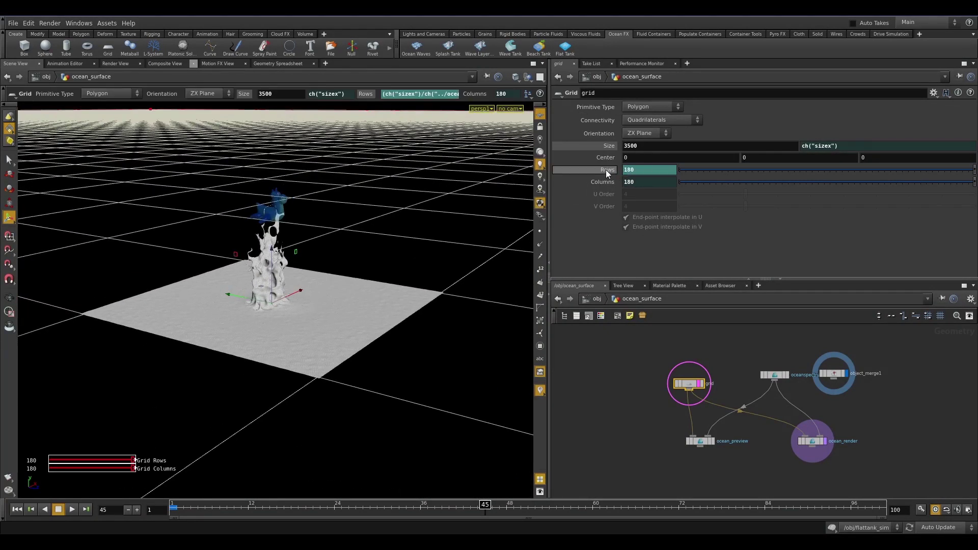
{"action": "left_click", "coordinate": [606, 169]}
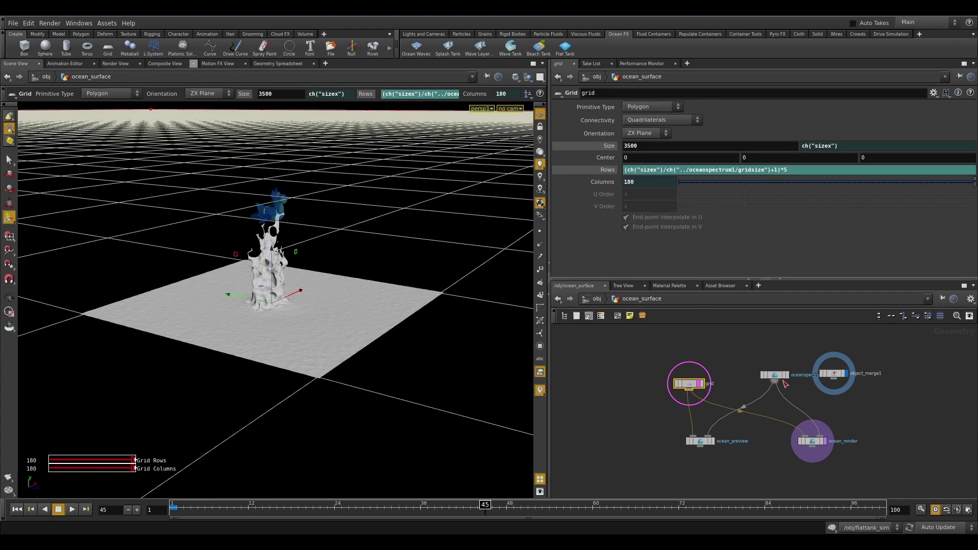
{"action": "left_click", "coordinate": [832, 376]}
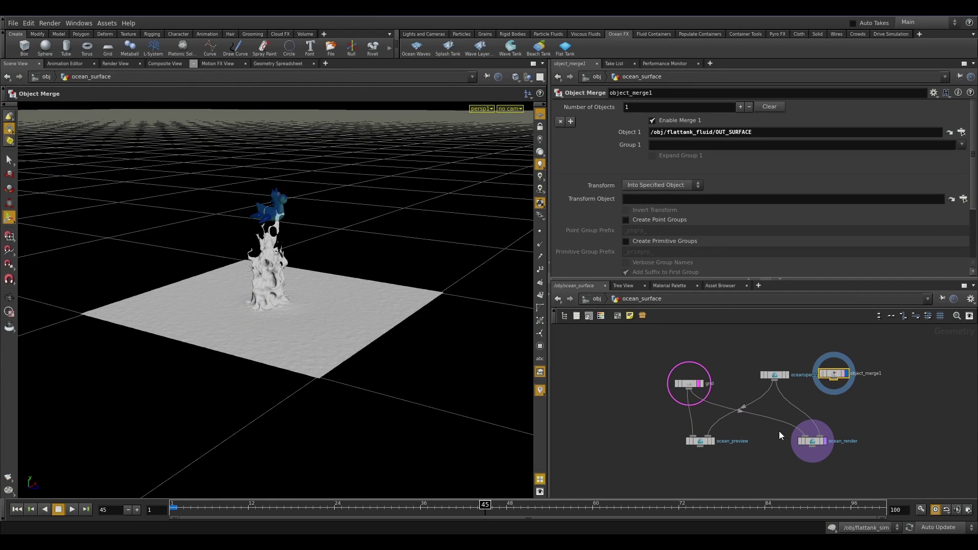
{"action": "left_click_drag", "start_coordinate": [711, 441], "coordinate": [712, 447]}
{"action": "left_click", "coordinate": [712, 447]}
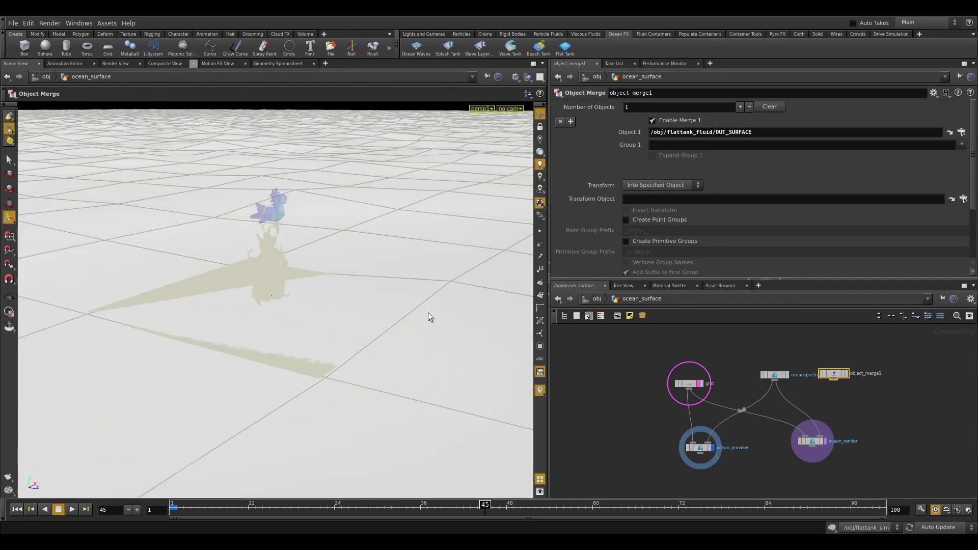
- Set the grid's Size to 150 and the multiplier in its Rows expression to 20
{"action": "left_click", "coordinate": [690, 384]}
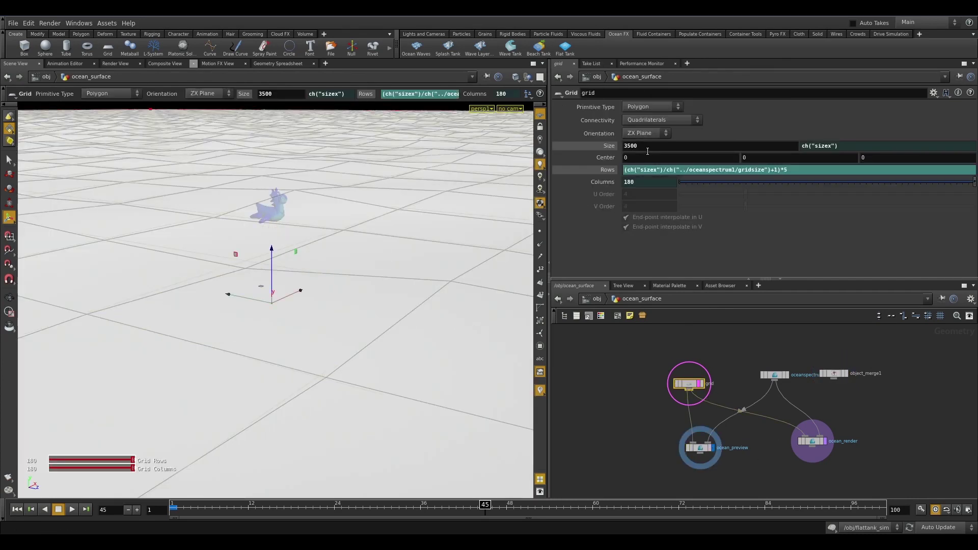
{"action": "type", "text": "150"}
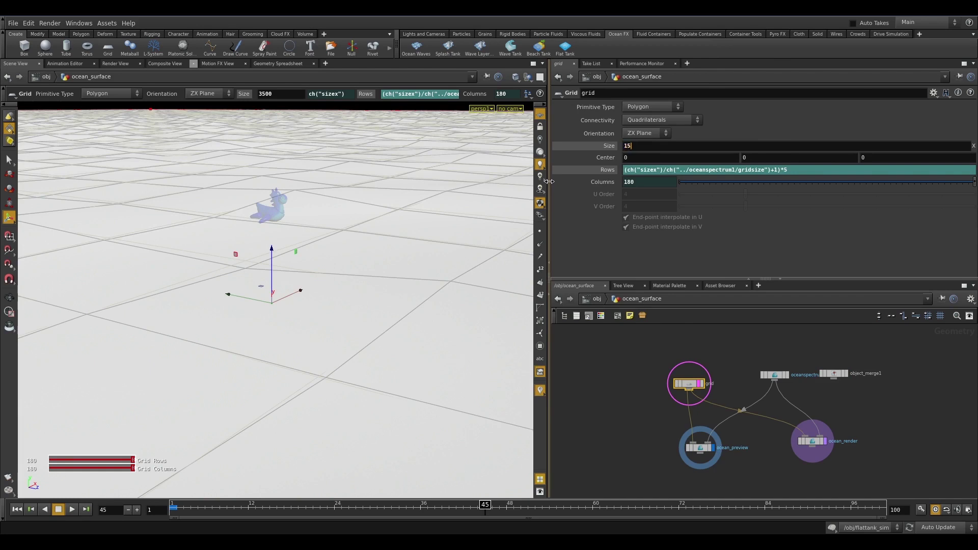
{"action": "key", "text": "Return"}
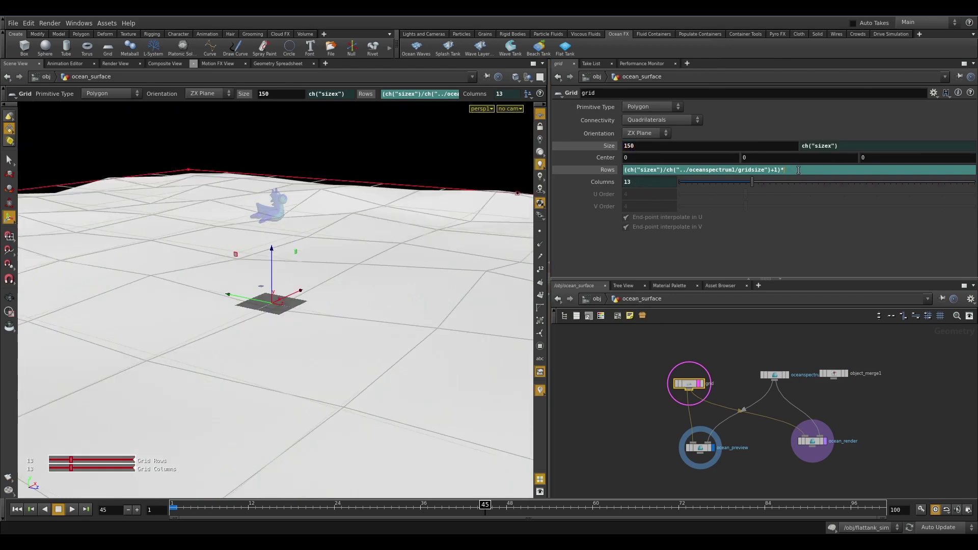
{"action": "type", "text": "20"}
{"action": "key", "text": "Return"}
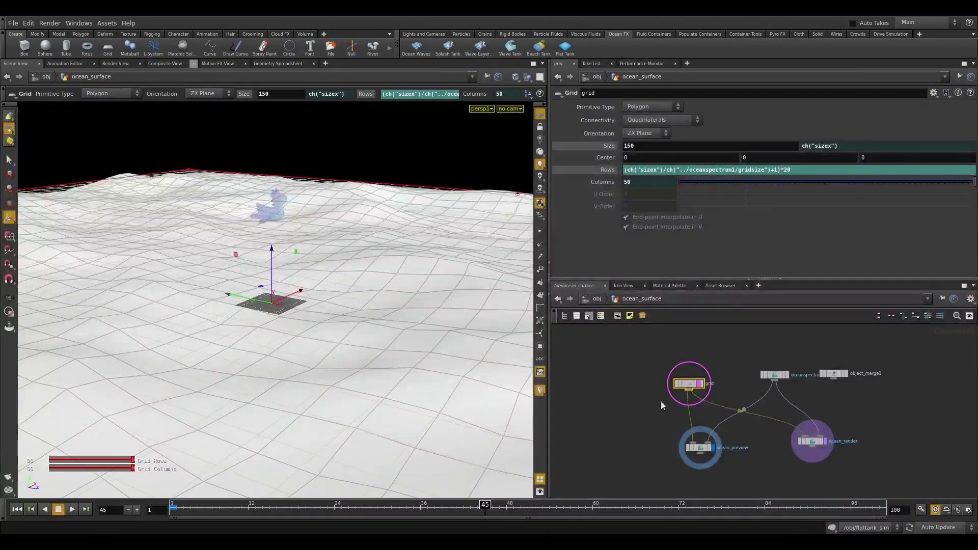
- Check the ocean preview at frame 32, then raise the multiplier in the grid's Rows expression to 30
{"action": "left_click_drag", "start_coordinate": [193, 508], "coordinate": [392, 508]}
{"action": "right_click_drag", "start_coordinate": [408, 361], "coordinate": [76, 356], "text": "alt"}
{"action": "right_click_drag", "start_coordinate": [89, 356], "coordinate": [407, 315], "text": "alt"}
{"action": "left_click", "coordinate": [825, 169]}
{"action": "key", "text": "BackSpace"}
{"action": "key", "text": "BackSpace"}
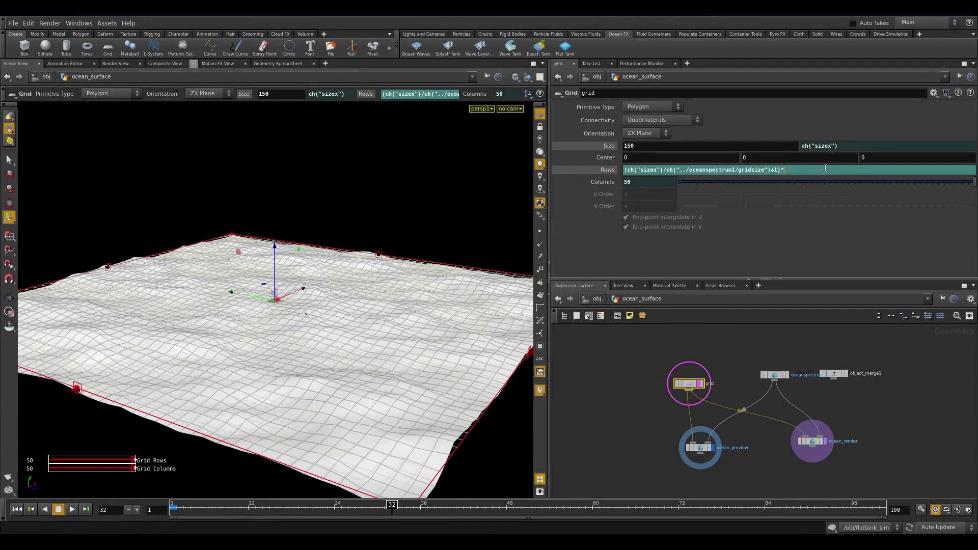
{"action": "type", "text": "30"}
{"action": "key", "text": "Return"}
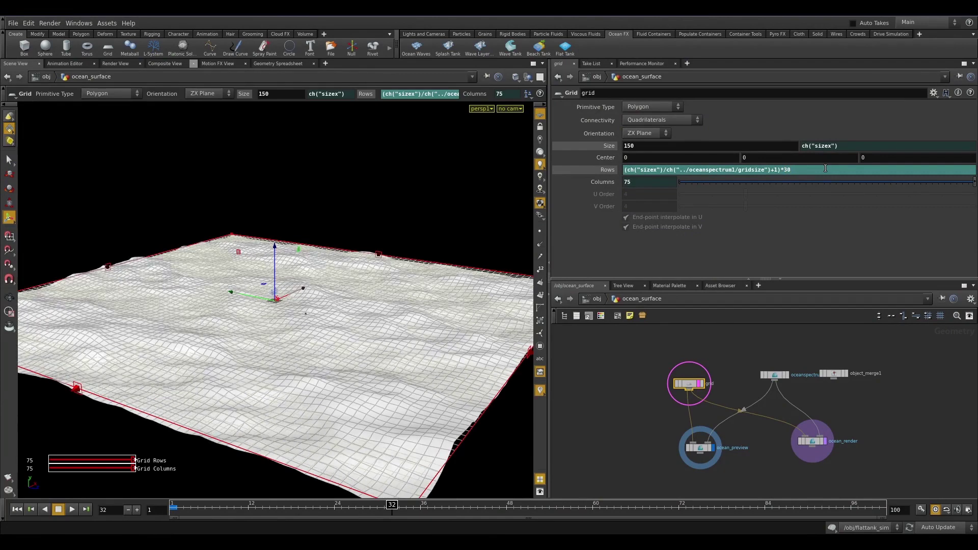
- Set the wind Speed of oceanspectrum1 to 5
{"action": "left_click", "coordinate": [778, 376]}
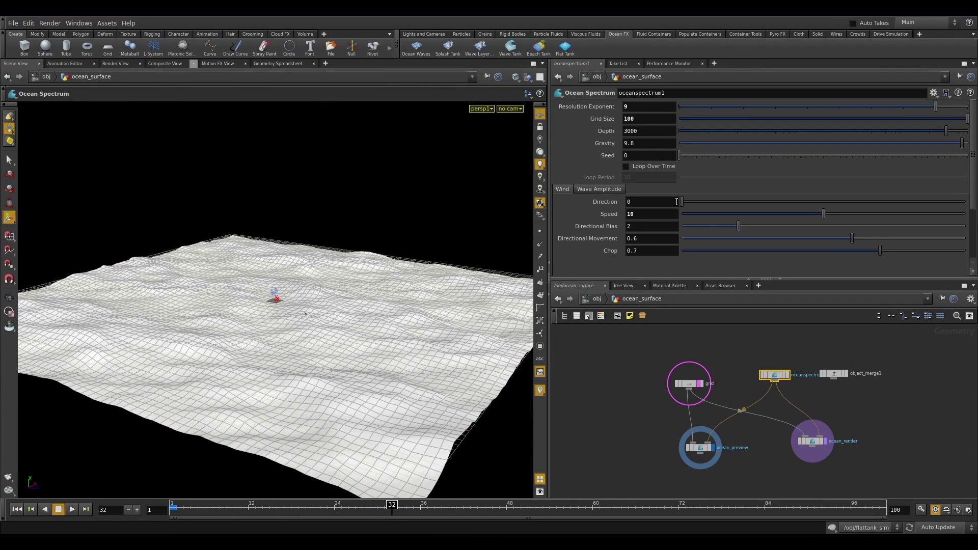
{"action": "left_click_drag", "start_coordinate": [666, 213], "coordinate": [614, 222]}
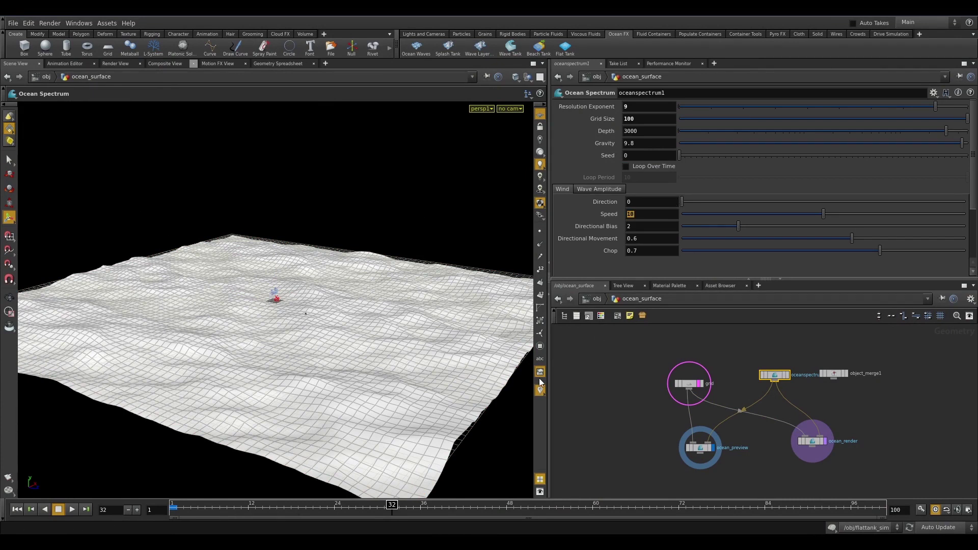
{"action": "left_click", "coordinate": [595, 191]}
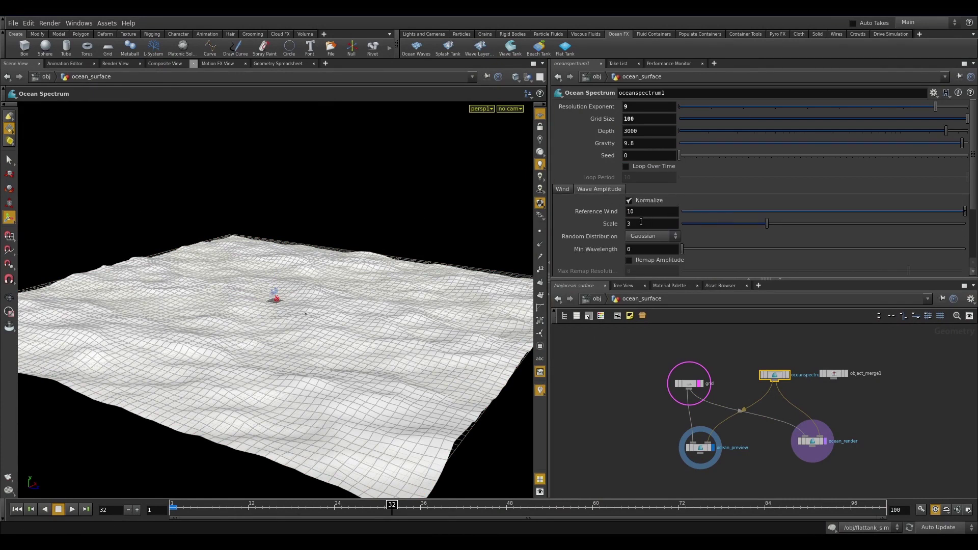
{"action": "left_click", "coordinate": [562, 189]}
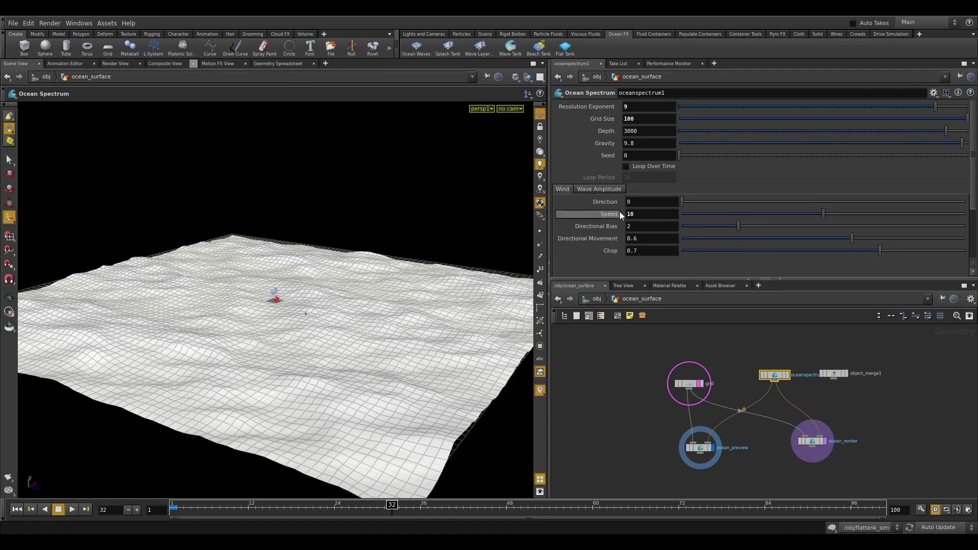
{"action": "double_click", "coordinate": [636, 218]}
{"action": "type", "text": "5"}
{"action": "key", "text": "Return"}
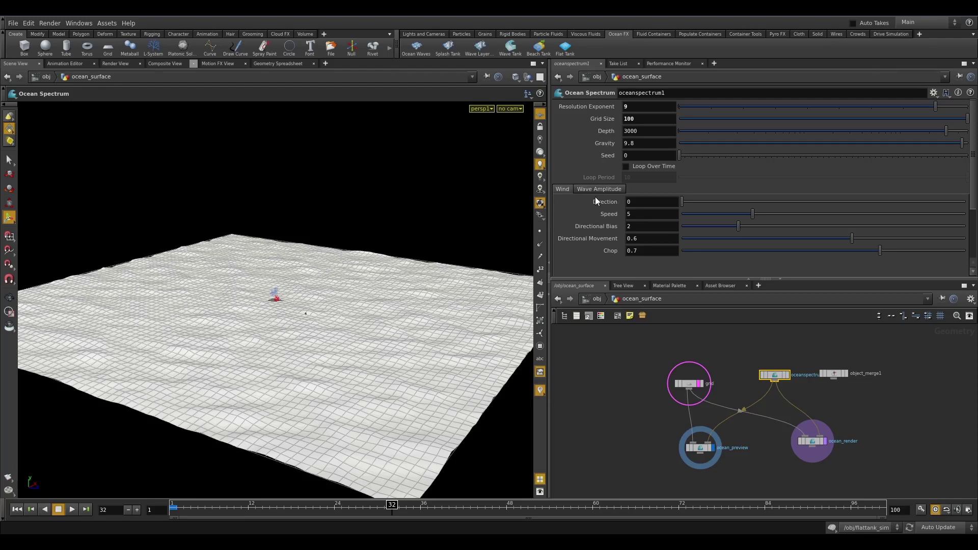
- Set oceanspectrum1's wind Chop to 0.55 and its Direction to about 54.4
{"action": "key", "text": "BackSpace"}
{"action": "type", "text": "55"}
{"action": "key", "text": "Return"}
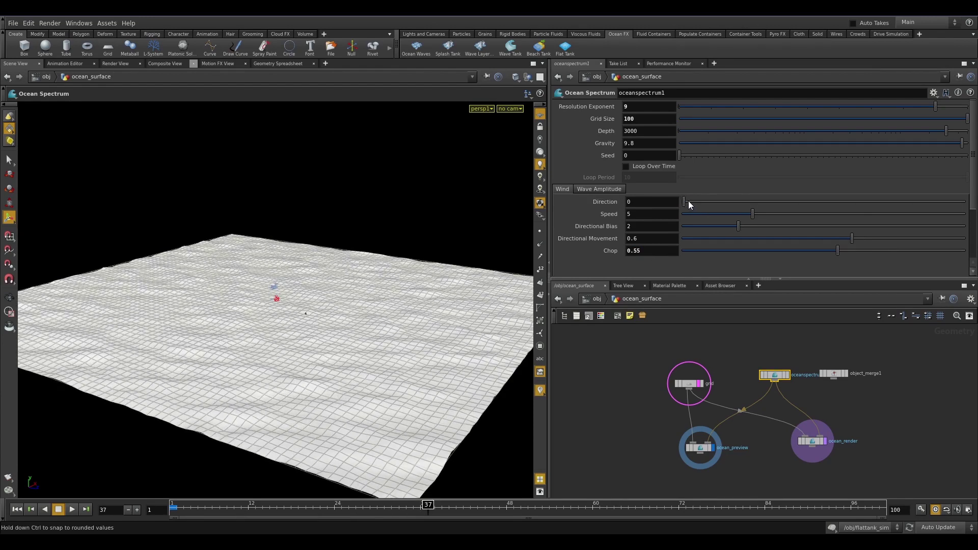
{"action": "left_click_drag", "start_coordinate": [688, 202], "coordinate": [725, 201]}
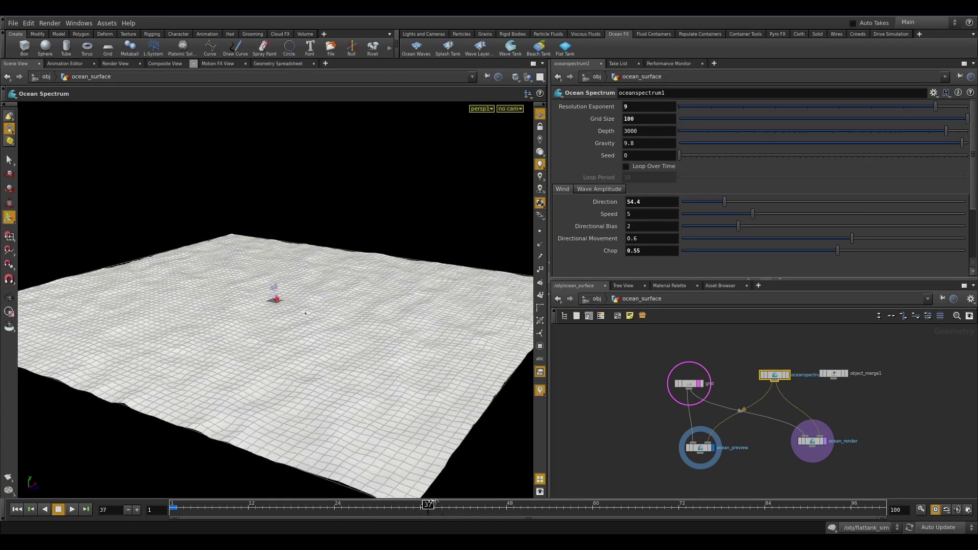
- Set oceanspectrum1's Directional Movement to 0.75 and its wave amplitude Scale to 4
{"action": "left_click", "coordinate": [663, 238]}
{"action": "key", "text": "BackSpace"}
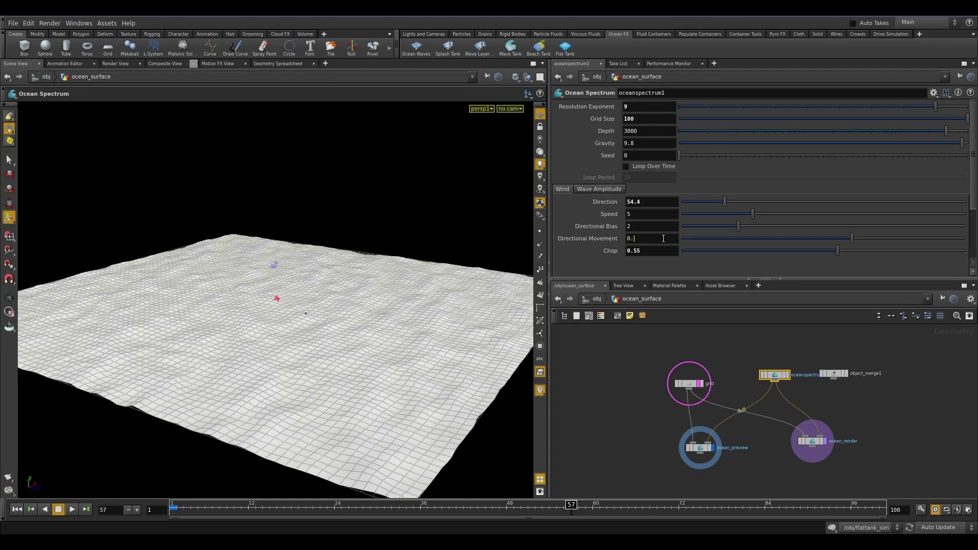
{"action": "type", "text": "75"}
{"action": "key", "text": "Return"}
{"action": "left_click", "coordinate": [613, 188]}
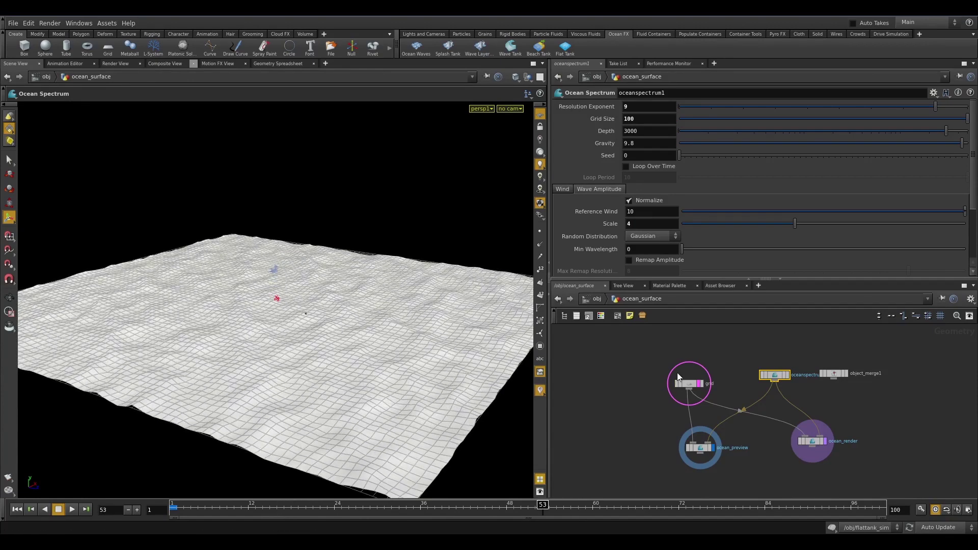
- Set the multiplier in the grid's Rows expression to 3 and the grid's Size to 3500
{"action": "left_click", "coordinate": [688, 383]}
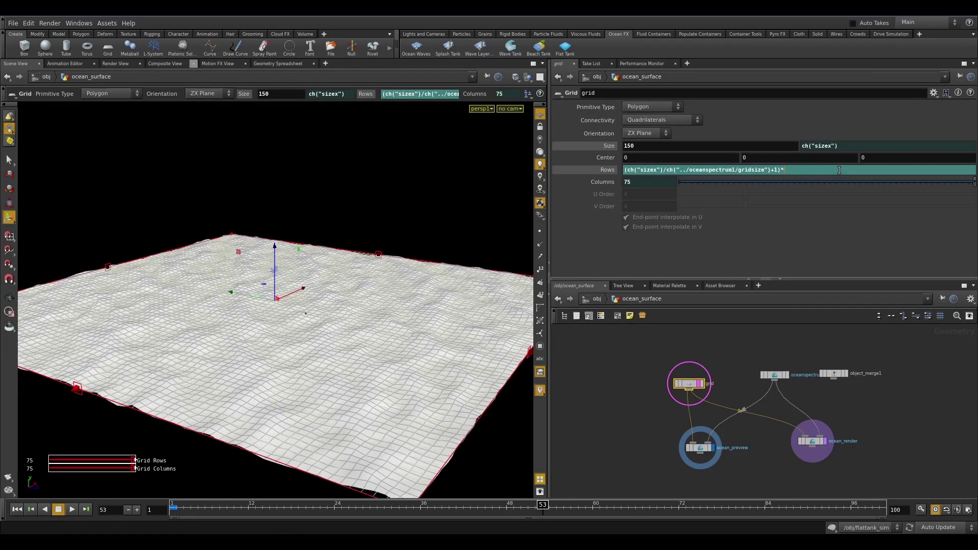
{"action": "type", "text": "3"}
{"action": "key", "text": "Return"}
{"action": "double_click", "coordinate": [650, 144]}
{"action": "type", "text": "3"}
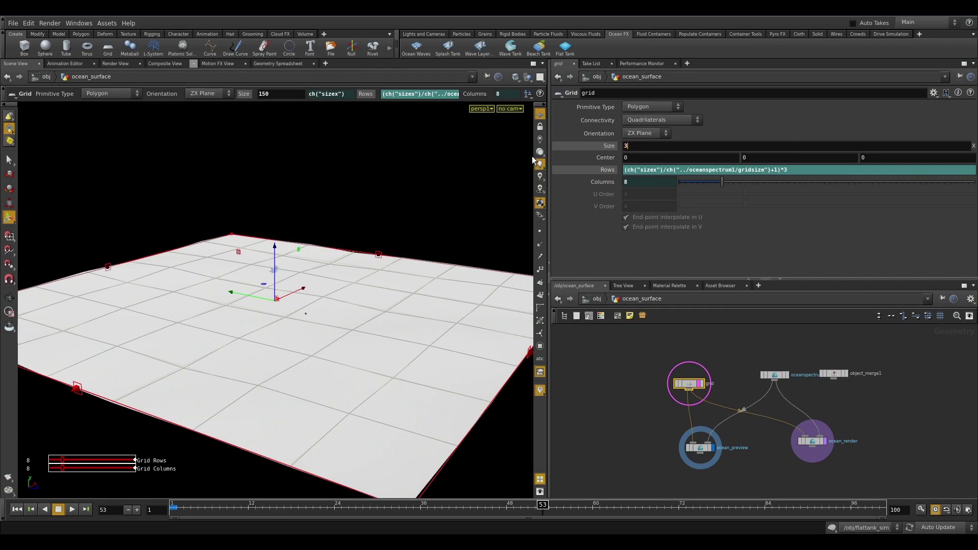
{"action": "type", "text": "500"}
{"action": "key", "text": "Return"}
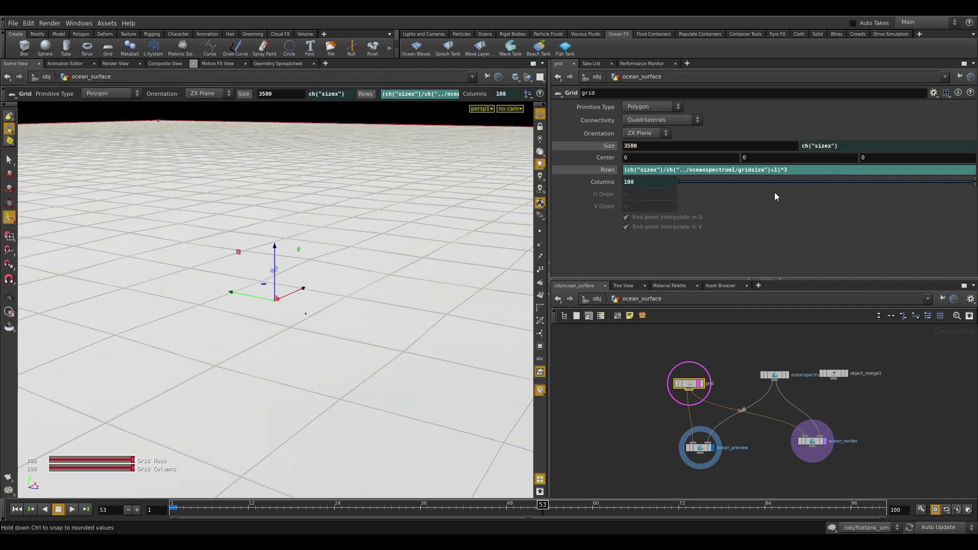
- Change the multiplier in the grid's Rows expression to 5 and view the whole ocean surface
{"action": "left_click", "coordinate": [602, 171]}
{"action": "left_click", "coordinate": [608, 170]}
{"action": "left_click", "coordinate": [840, 168]}
{"action": "key", "text": "BackSpace"}
{"action": "type", "text": "5"}
{"action": "key", "text": "Return"}
{"action": "scroll", "coordinate": [243, 354], "scroll_direction": "down", "scroll_amount": 10}
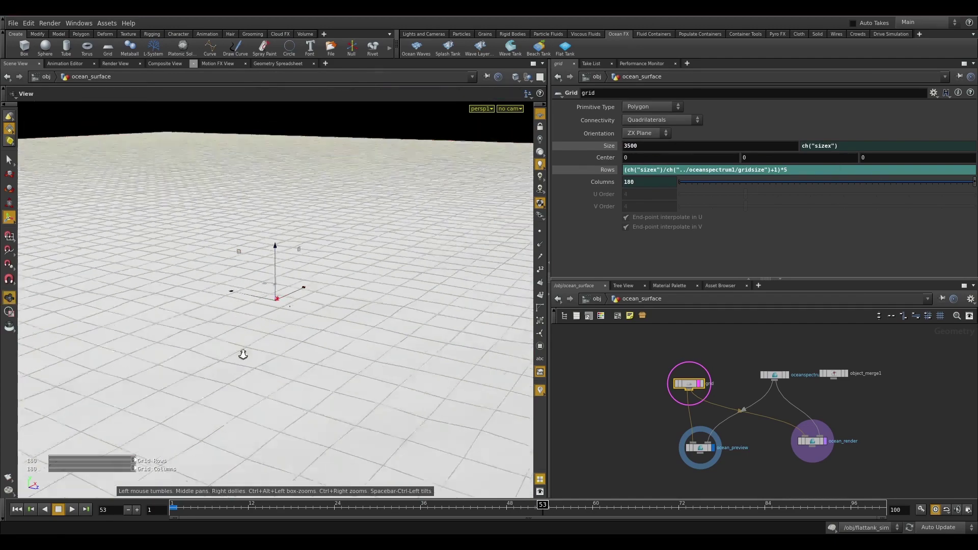
{"action": "left_click_drag", "start_coordinate": [318, 331], "coordinate": [421, 163], "text": "alt"}
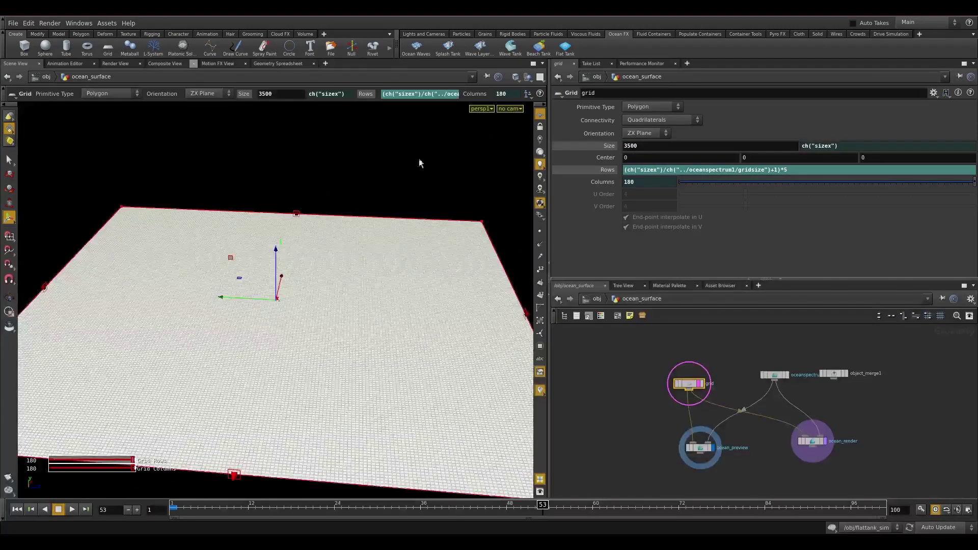
- Display object_merge1 with the templated grid through cam1 and save the scene
{"action": "left_click", "coordinate": [511, 109]}
{"action": "left_click", "coordinate": [503, 147]}
{"action": "key", "text": "Escape"}
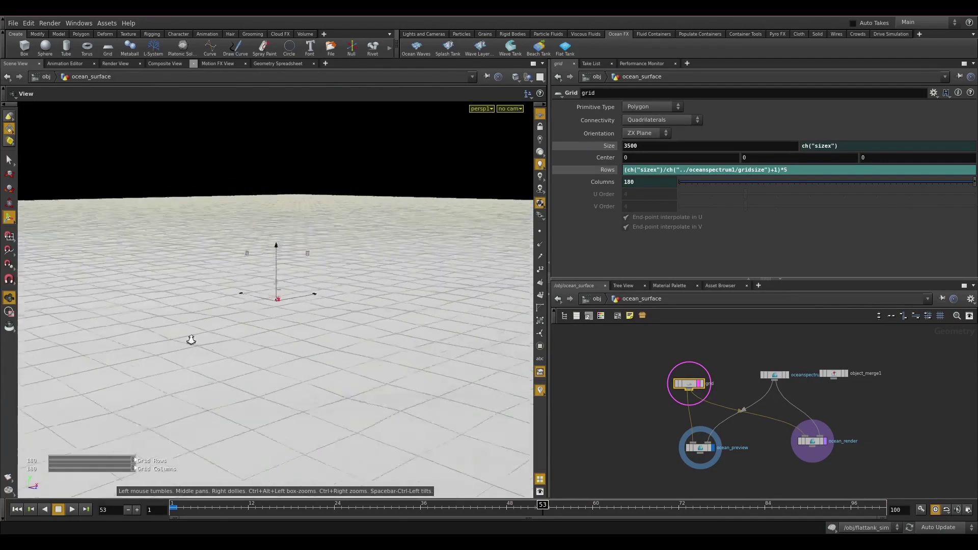
{"action": "key", "text": "Return"}
{"action": "left_click", "coordinate": [846, 374]}
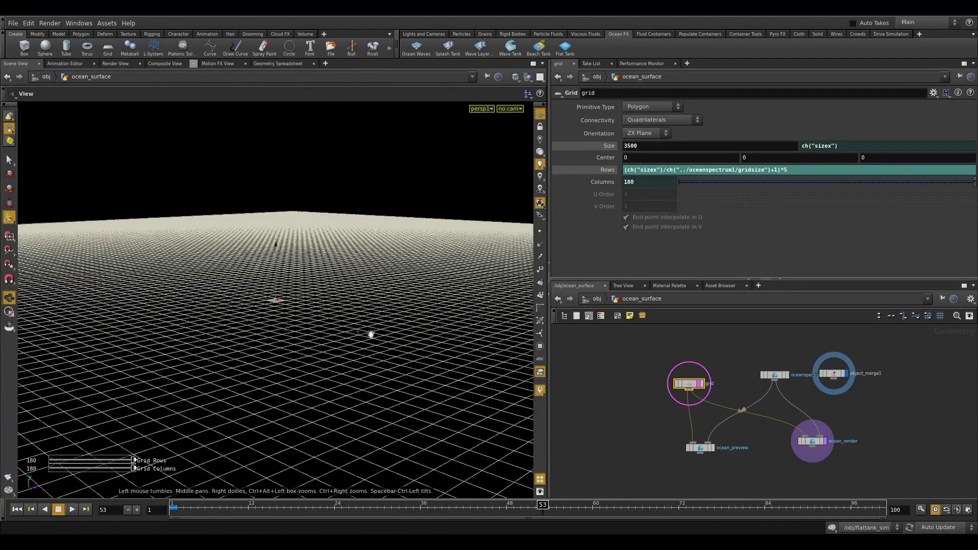
{"action": "key", "text": "Escape"}
{"action": "left_click", "coordinate": [510, 108]}
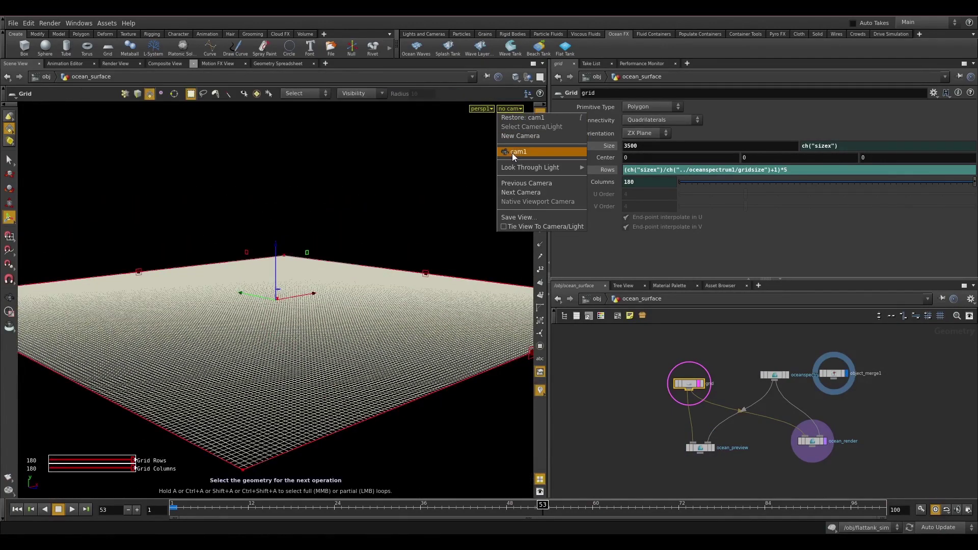
{"action": "left_click", "coordinate": [511, 152]}
{"action": "left_click", "coordinate": [838, 372]}
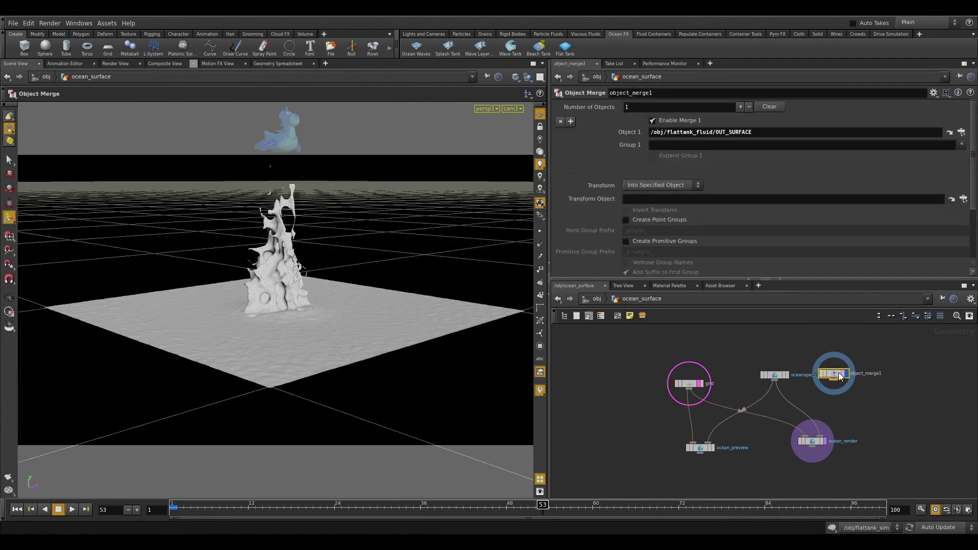
{"action": "key", "text": "ctrl+s"}
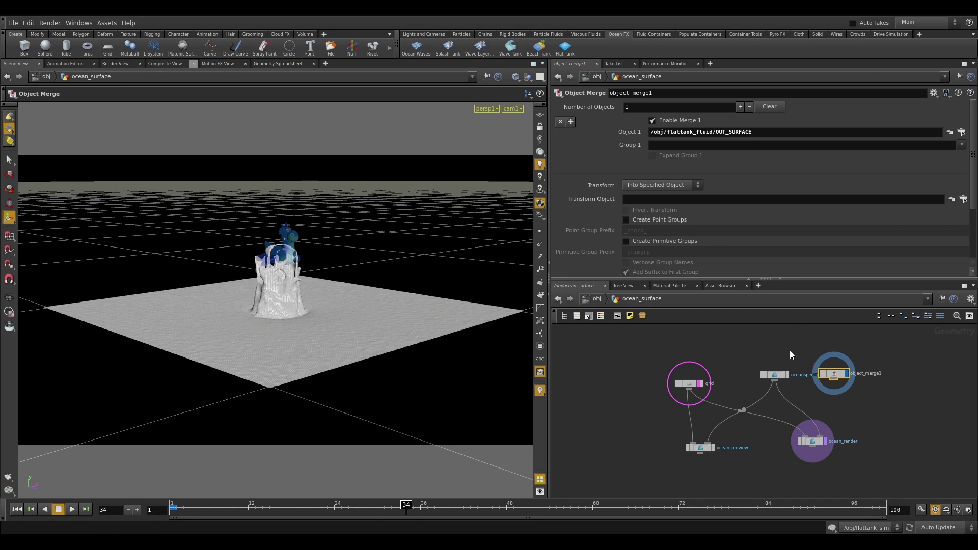
- Connect object_merge1 to the first input of ocean_preview and display ocean_preview to see the splash mesh deformed
{"action": "left_click_drag", "start_coordinate": [834, 382], "coordinate": [695, 444]}
{"action": "left_click", "coordinate": [722, 338]}
{"action": "left_click", "coordinate": [712, 447]}
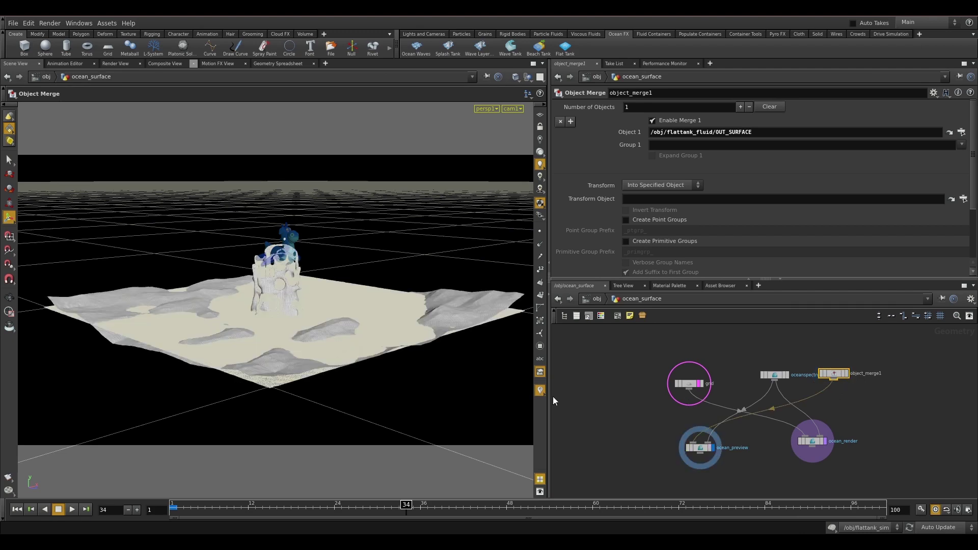
{"action": "left_click", "coordinate": [593, 428]}
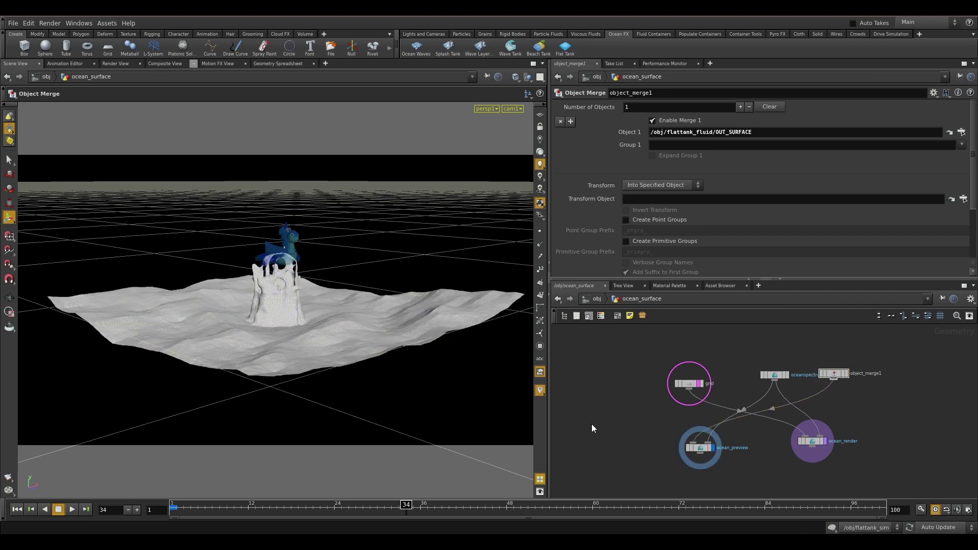
{"action": "left_click", "coordinate": [700, 449]}
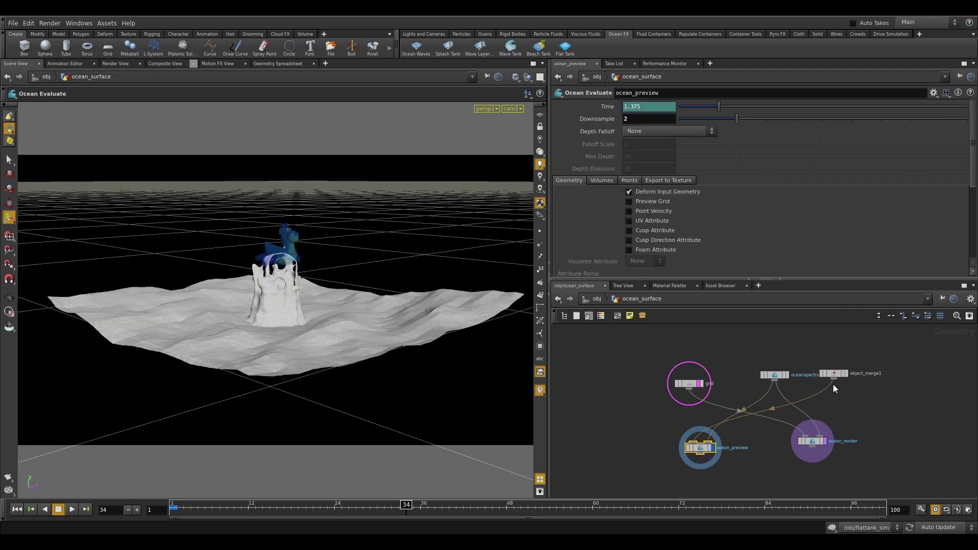
- Connect object_merge1 to ocean_render's first input and reconnect the grid to ocean_preview's first input
{"action": "left_click_drag", "start_coordinate": [835, 388], "coordinate": [812, 435]}
{"action": "left_click_drag", "start_coordinate": [715, 457], "coordinate": [699, 446]}
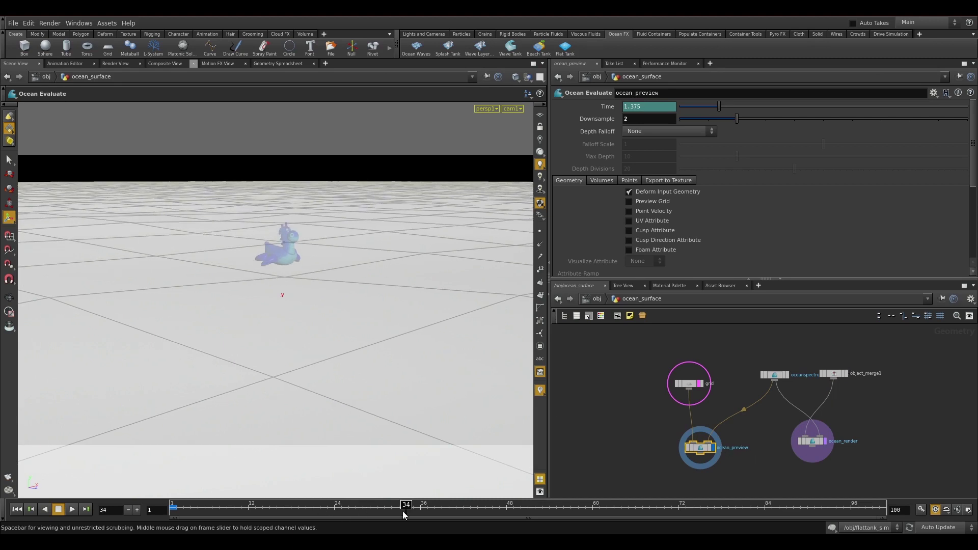
{"action": "left_click", "coordinate": [832, 374]}
{"action": "left_click", "coordinate": [815, 441]}
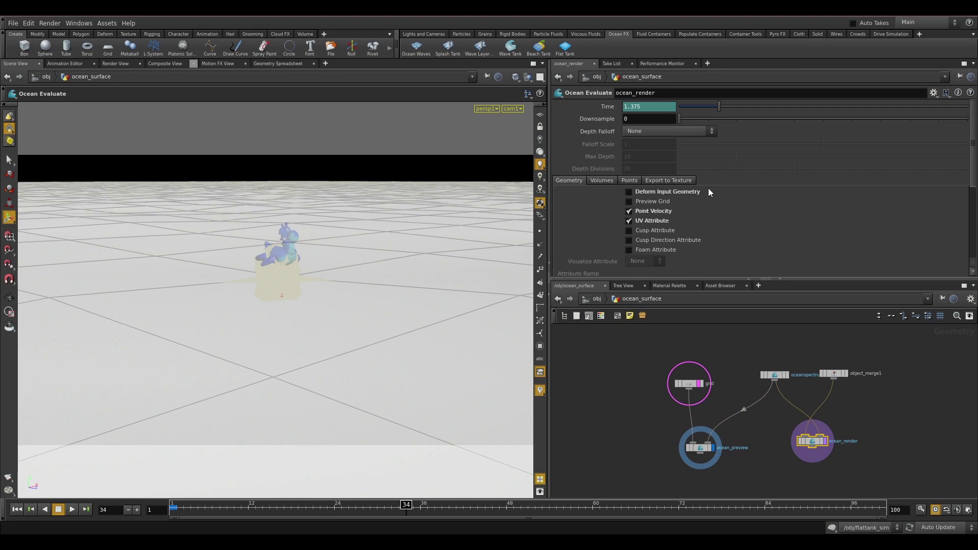
- Browse for ocean_render's texture export output file and create a folder named maps in G:/Projetos/Tutorial
{"action": "left_click", "coordinate": [669, 181]}
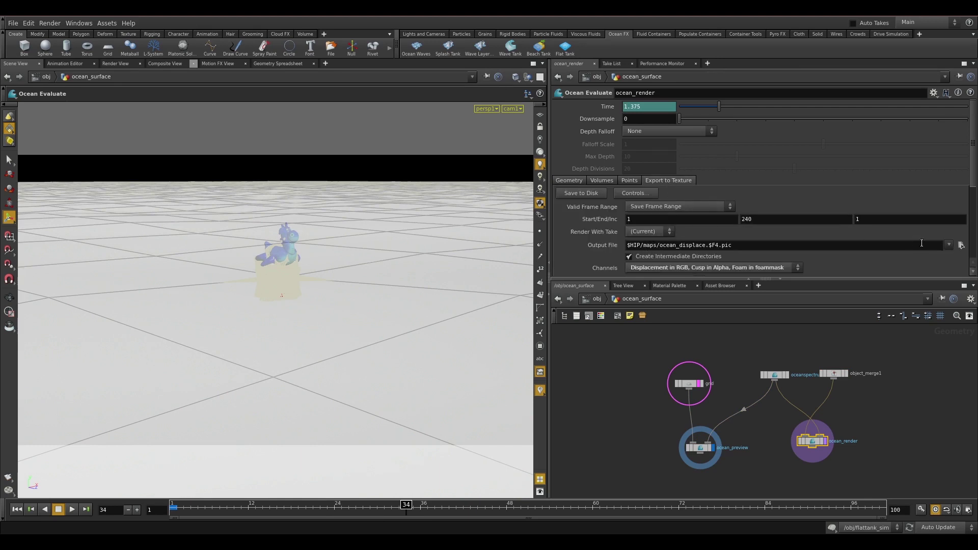
{"action": "left_click", "coordinate": [960, 245]}
{"action": "left_click", "coordinate": [606, 123]}
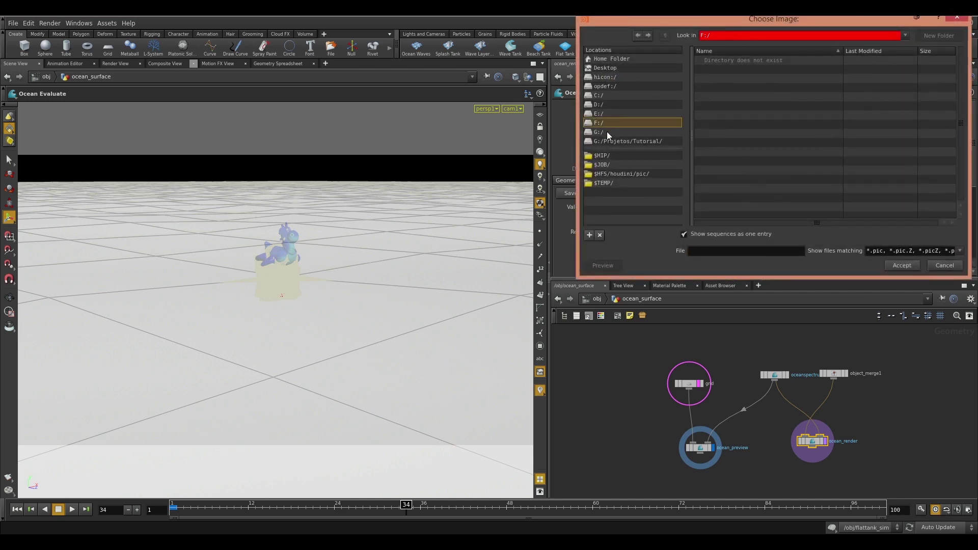
{"action": "left_click", "coordinate": [607, 131]}
{"action": "double_click", "coordinate": [772, 87]}
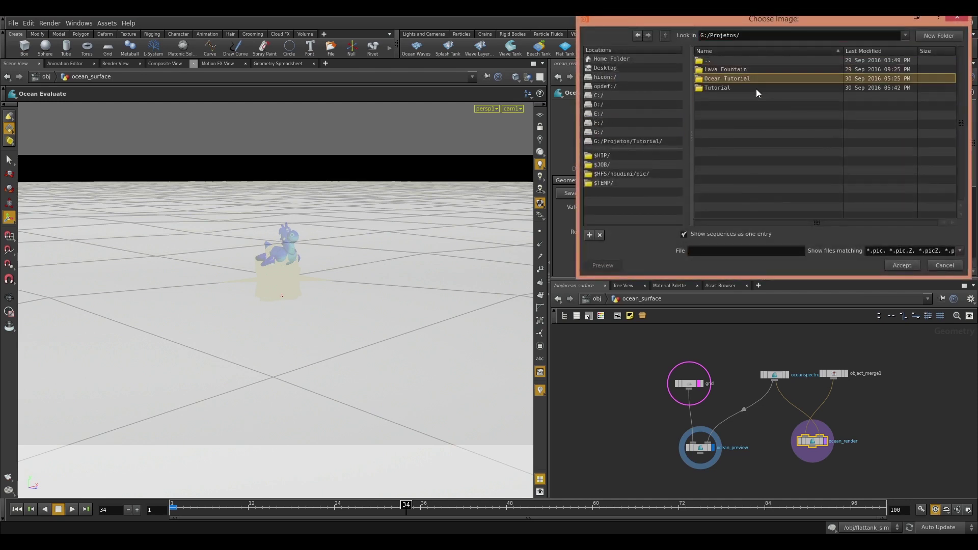
{"action": "double_click", "coordinate": [755, 88]}
{"action": "left_click", "coordinate": [942, 35]}
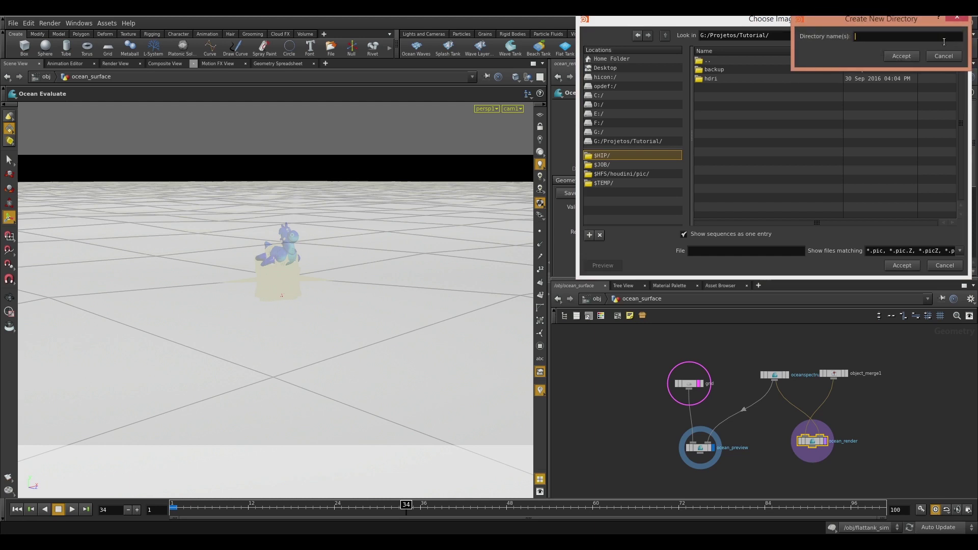
{"action": "type", "text": "maps"}
{"action": "left_click", "coordinate": [901, 56]}
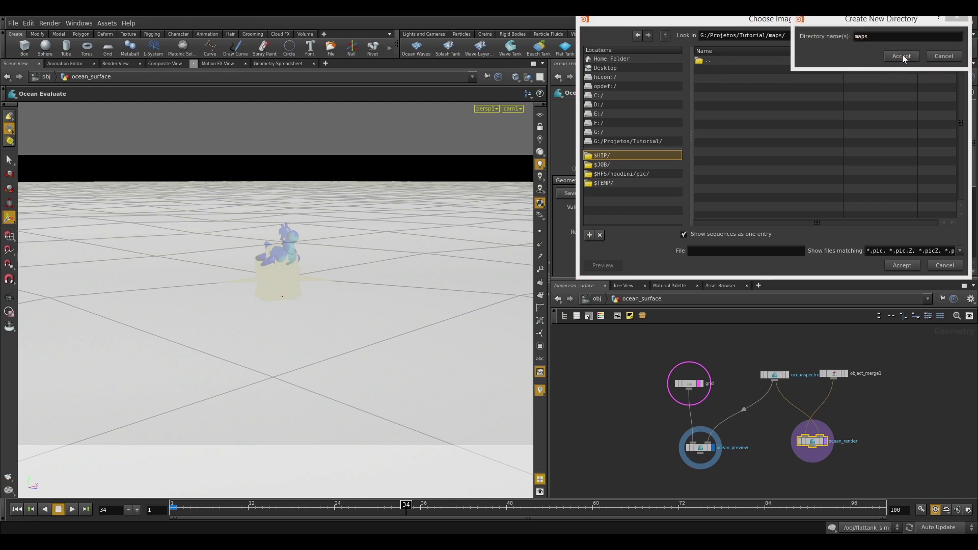
- Set the texture output file to ocean_displace.$F4.pic inside the maps folder
{"action": "left_click_drag", "start_coordinate": [652, 21], "coordinate": [252, 98]}
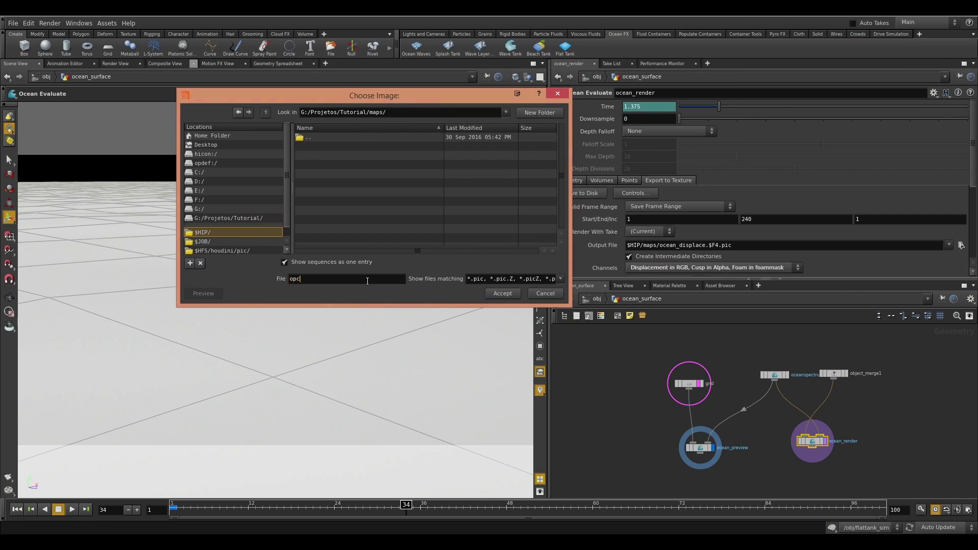
{"action": "type", "text": "ocean_displace_"}
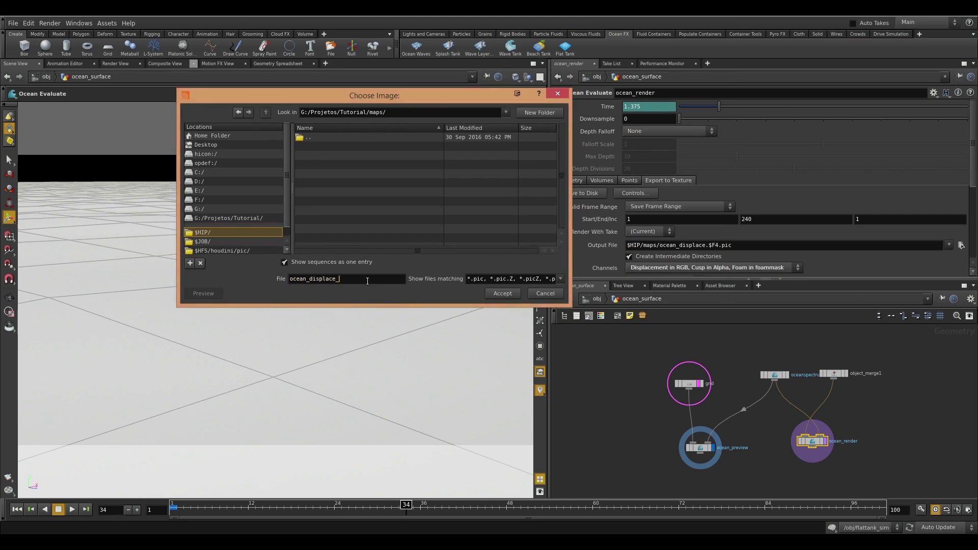
{"action": "key", "text": "BackSpace"}
{"action": "type", "text": ".$F4.pic"}
{"action": "left_click", "coordinate": [499, 293]}
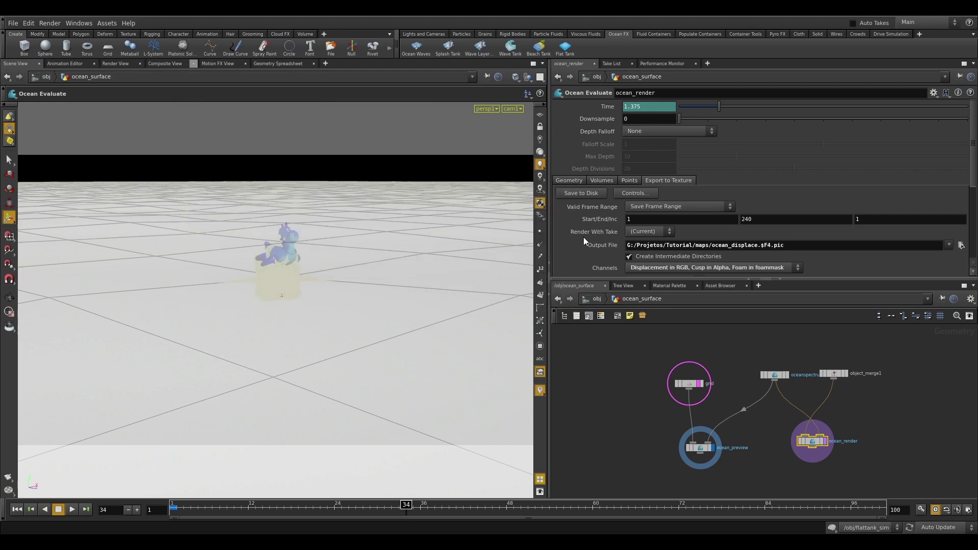
- Set the end frame of ocean_render's texture export to $RFEND
{"action": "scroll", "coordinate": [584, 239], "scroll_direction": "down", "scroll_amount": 3}
{"action": "scroll", "coordinate": [583, 240], "scroll_direction": "up", "scroll_amount": 2}
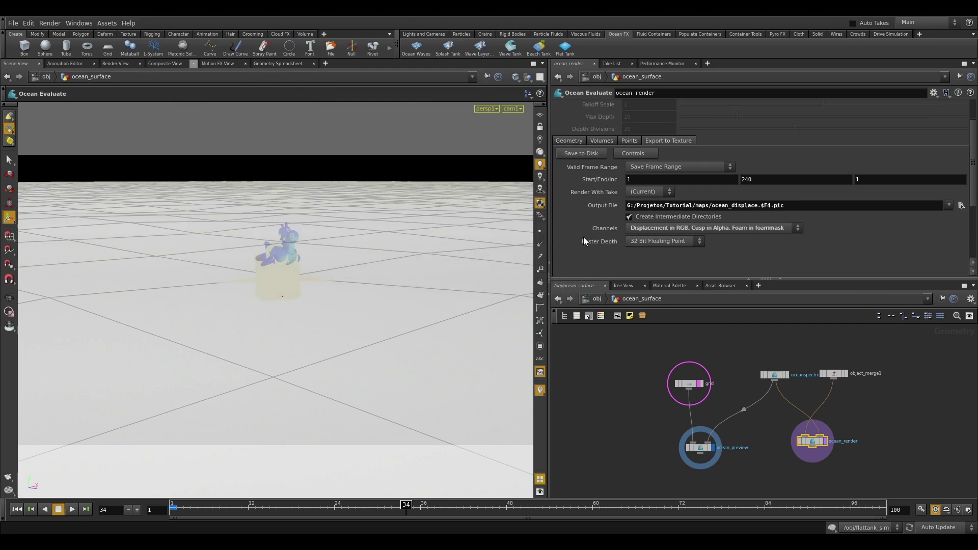
{"action": "double_click", "coordinate": [786, 207]}
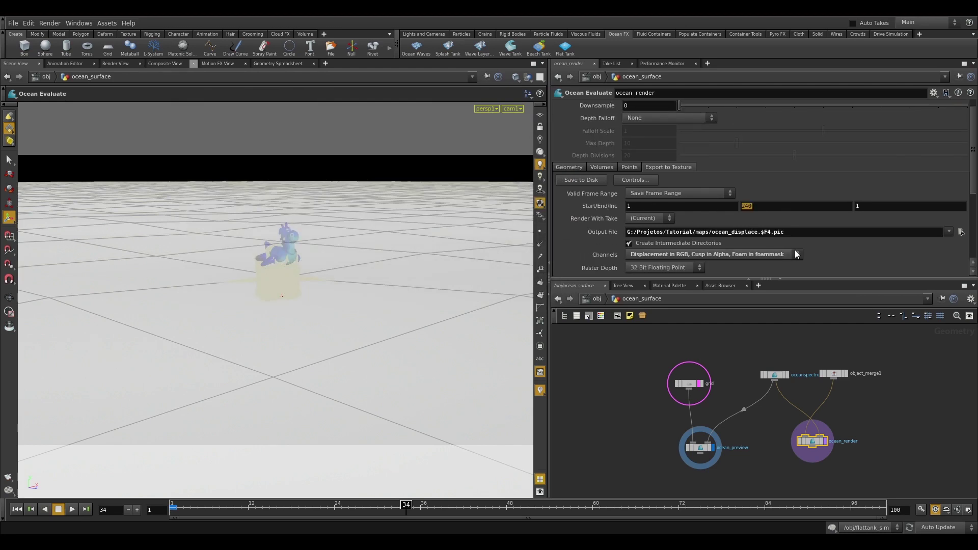
{"action": "type", "text": "100"}
{"action": "key", "text": "Return"}
{"action": "type", "text": "$R"}
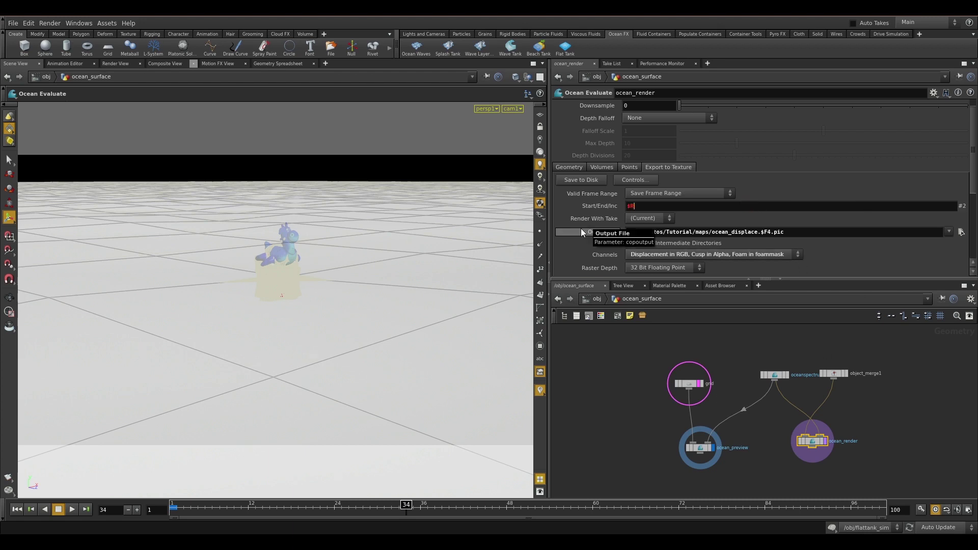
{"action": "key", "text": "Return"}
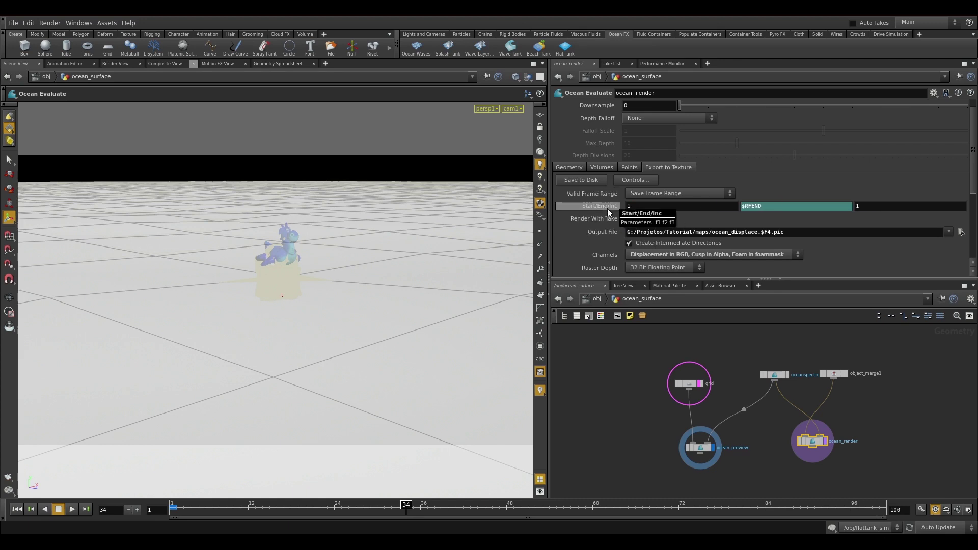
- Rearrange the oceanspectrum1 and ocean_render nodes to tidy the network
{"action": "mouse_move", "coordinate": [753, 356]}
{"action": "left_mouse_down"}
{"action": "mouse_move", "coordinate": [779, 379]}
{"action": "mouse_move", "coordinate": [755, 374]}
{"action": "left_mouse_up"}
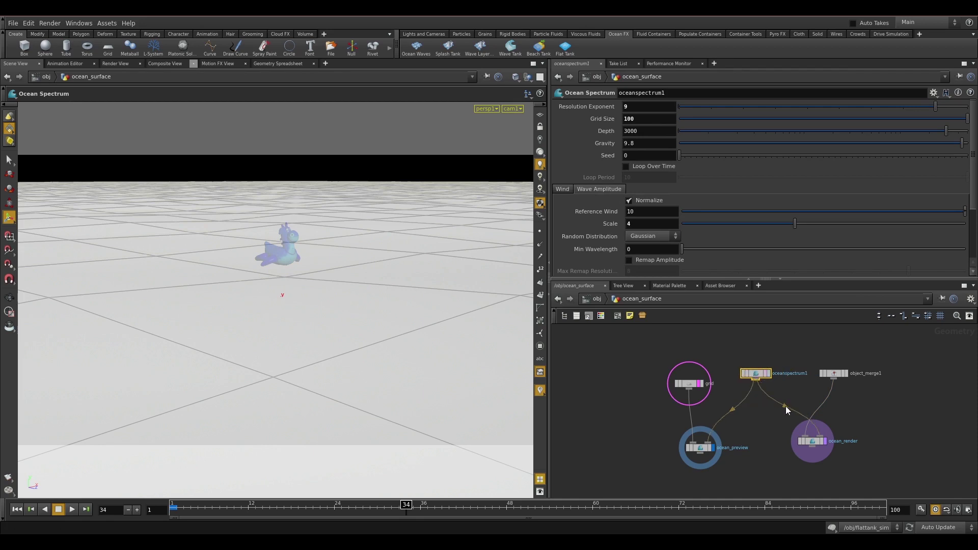
{"action": "left_click_drag", "start_coordinate": [815, 442], "coordinate": [784, 448]}
{"action": "scroll", "coordinate": [774, 365], "scroll_direction": "up", "scroll_amount": 3}
{"action": "scroll", "coordinate": [774, 369], "scroll_direction": "down", "scroll_amount": 2}
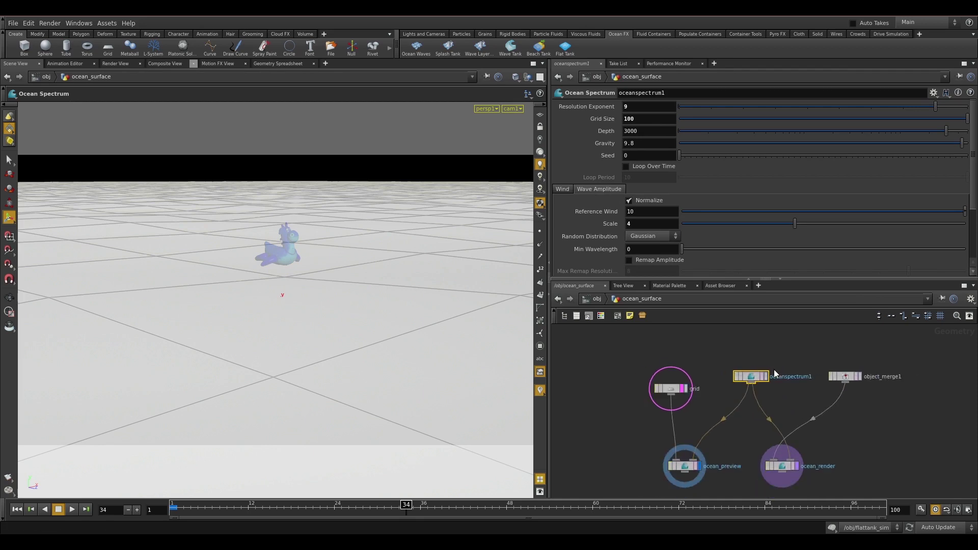
- Set oceanspectrum1's Resolution Exponent to 10 and check the volume resolution in the node info
{"action": "middle_click", "coordinate": [750, 377]}
{"action": "left_click_drag", "start_coordinate": [647, 110], "coordinate": [478, 135]}
{"action": "key", "text": "Return"}
{"action": "middle_click", "coordinate": [750, 377]}
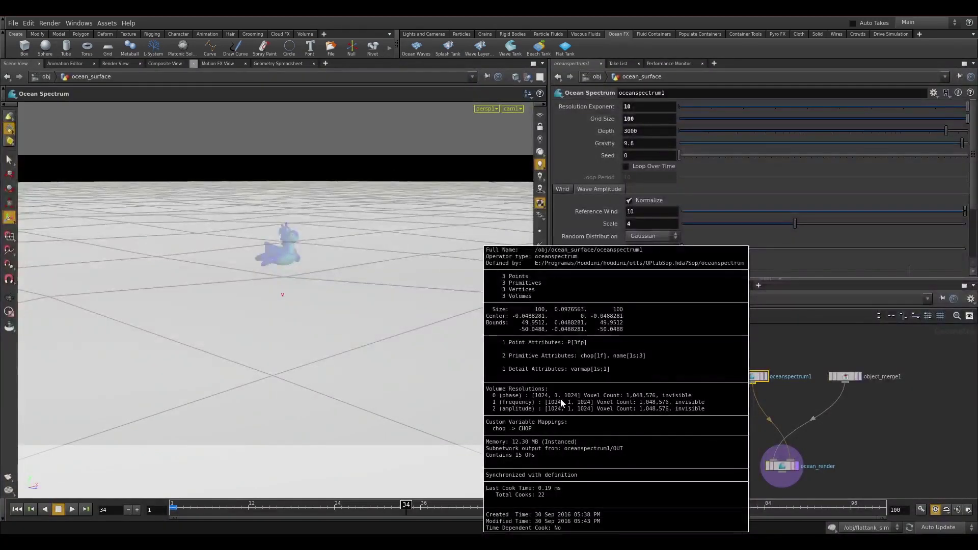
- Raise oceanspectrum1's Resolution Exponent to 11 and check its volume resolution again
{"action": "key", "text": "BackSpace"}
{"action": "type", "text": "1"}
{"action": "key", "text": "Return"}
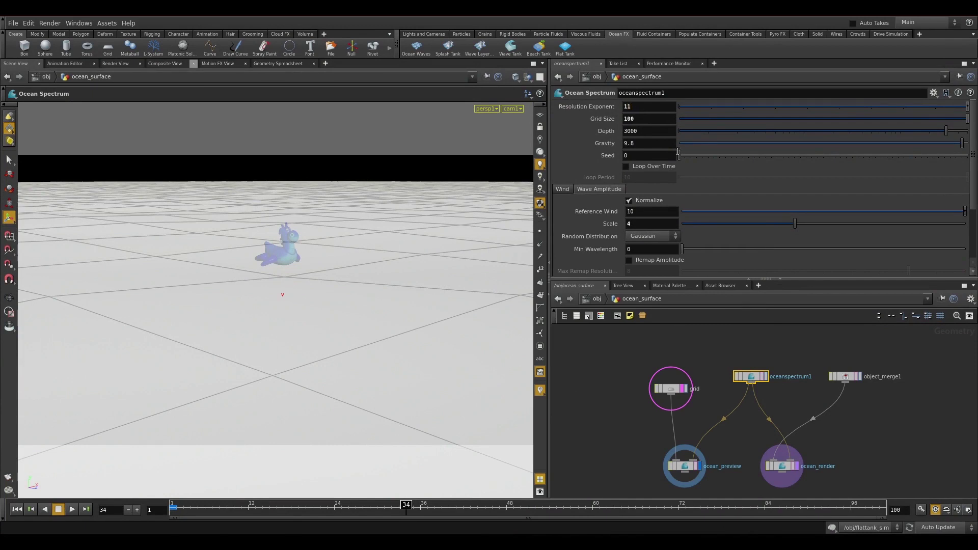
{"action": "middle_click", "coordinate": [756, 379]}
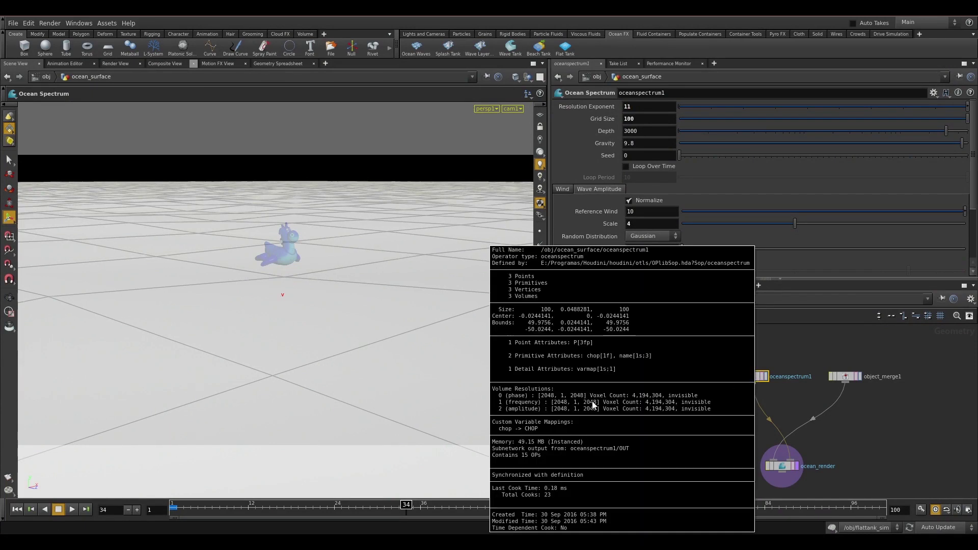
- Set oceanspectrum1's Resolution Exponent back to 9
{"action": "left_click_drag", "start_coordinate": [652, 109], "coordinate": [569, 109]}
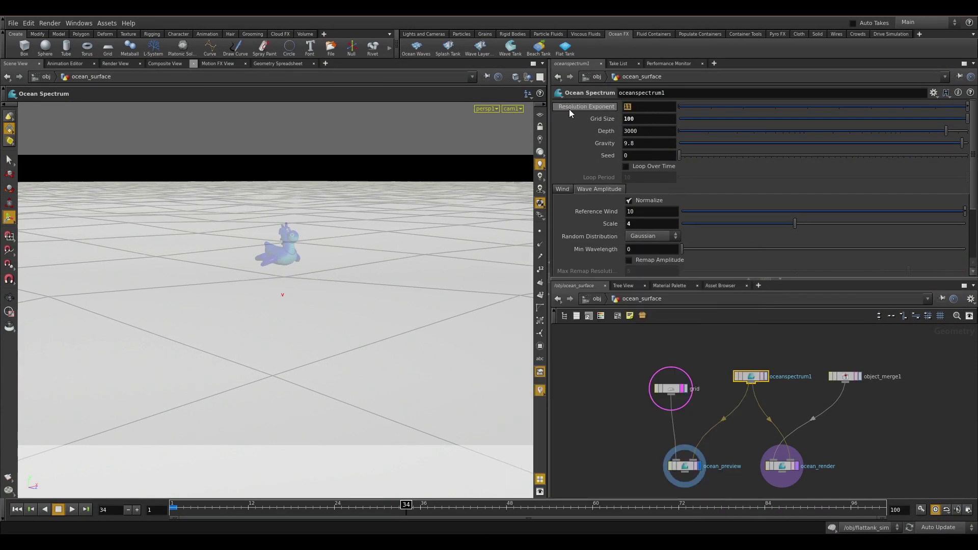
{"action": "type", "text": "9"}
{"action": "key", "text": "Return"}
- Save ocean_render's displacement texture sequence to disk
{"action": "left_click_drag", "start_coordinate": [836, 453], "coordinate": [763, 479]}
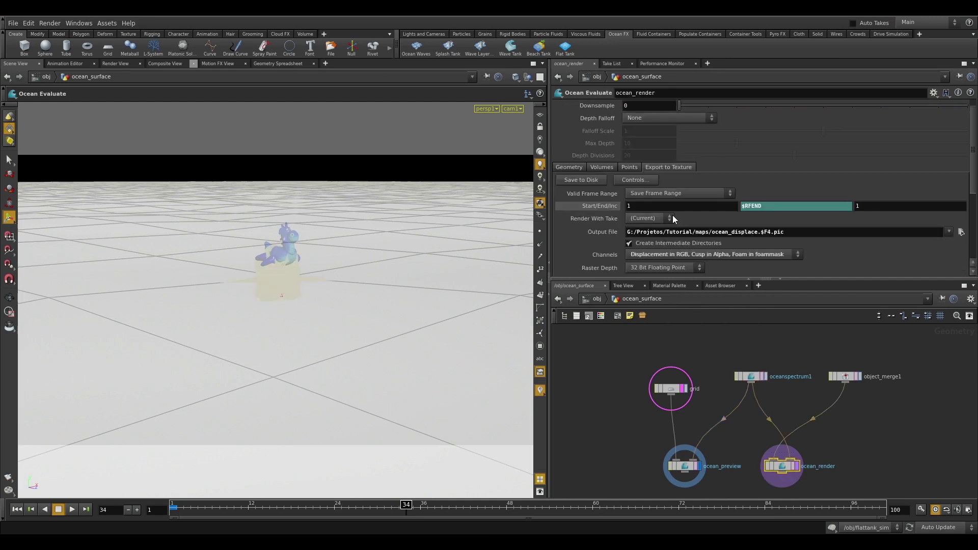
{"action": "left_click", "coordinate": [592, 178]}
- Inspect the displacement map settings of the oceansurface material, and return to the ocean_surface network
{"action": "left_click", "coordinate": [682, 285]}
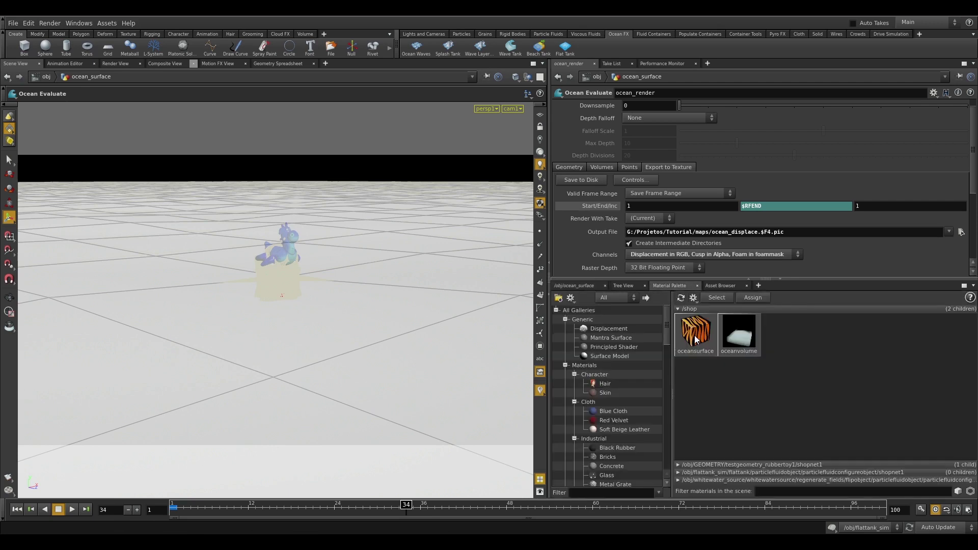
{"action": "left_click", "coordinate": [696, 340]}
{"action": "scroll", "coordinate": [695, 182], "scroll_direction": "down", "scroll_amount": 2}
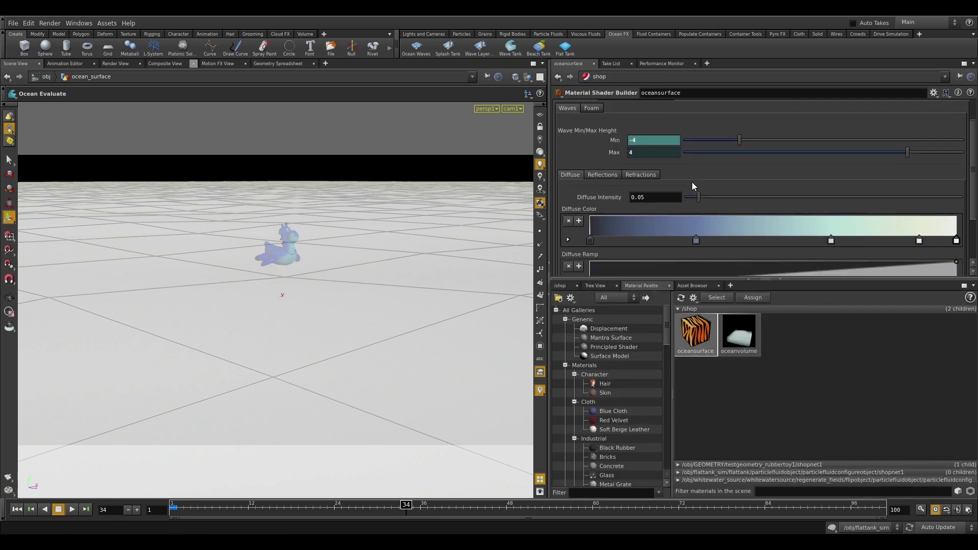
{"action": "scroll", "coordinate": [692, 181], "scroll_direction": "up", "scroll_amount": 2}
{"action": "left_click", "coordinate": [616, 132]}
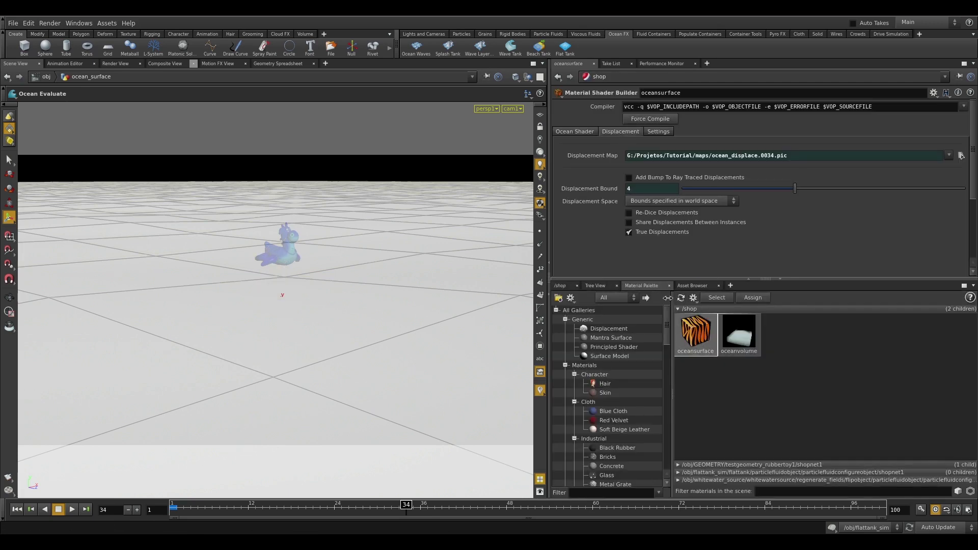
{"action": "left_click", "coordinate": [560, 285]}
{"action": "left_click", "coordinate": [603, 300]}
{"action": "left_click", "coordinate": [620, 333]}
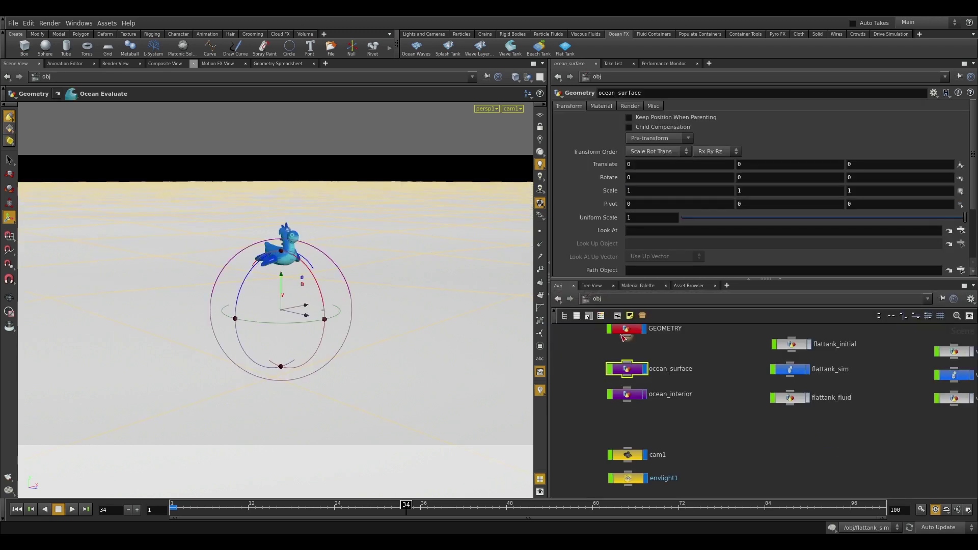
{"action": "double_click", "coordinate": [627, 370]}
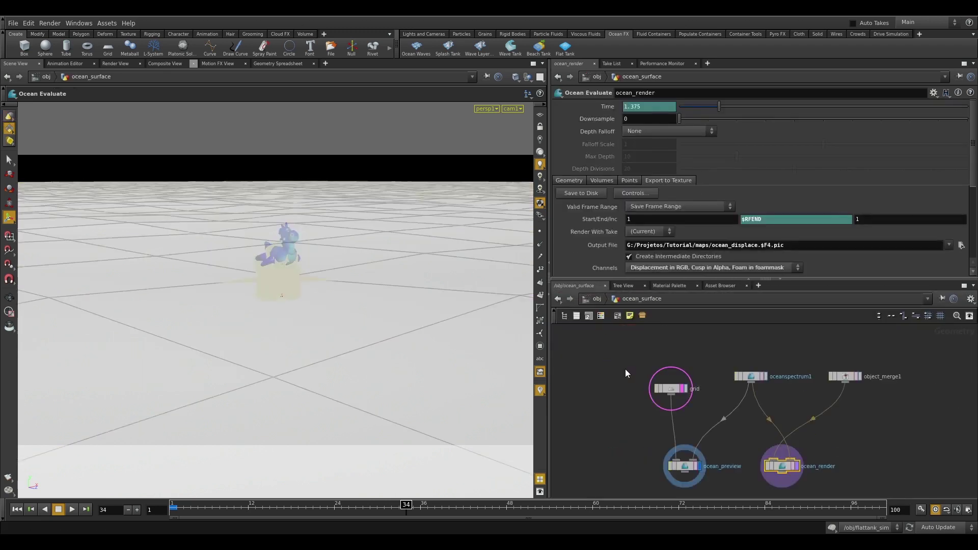
- Create a Mantra - PBR render node and override its camera resolution at 1/2 (Half Resolution)
{"action": "left_click", "coordinate": [56, 23]}
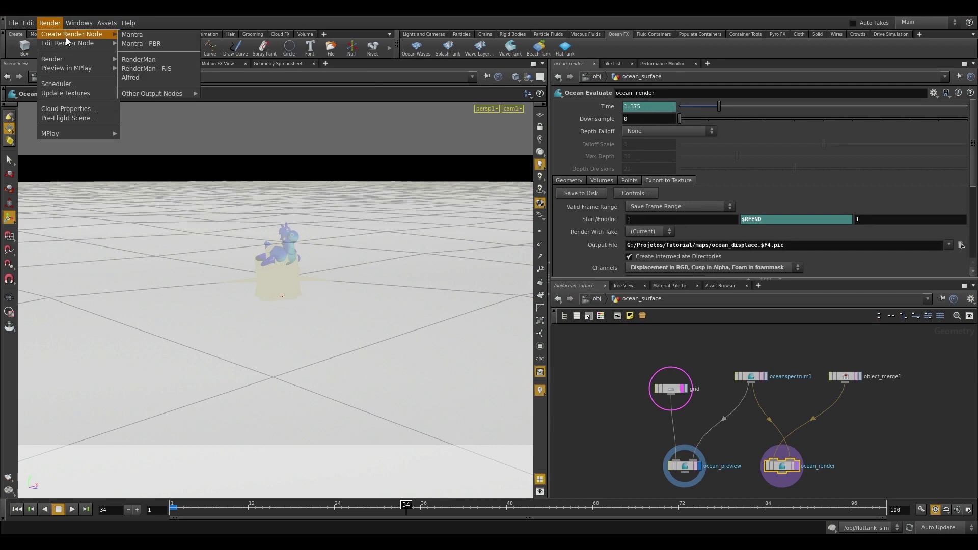
{"action": "mouse_move", "coordinate": [76, 43]}
{"action": "left_click", "coordinate": [153, 44]}
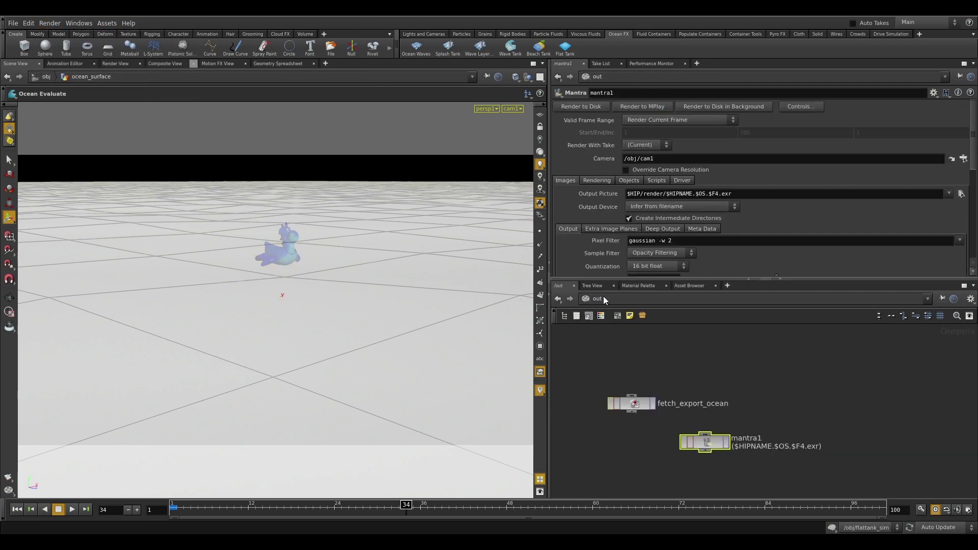
{"action": "left_click", "coordinate": [657, 170]}
{"action": "left_click", "coordinate": [670, 182]}
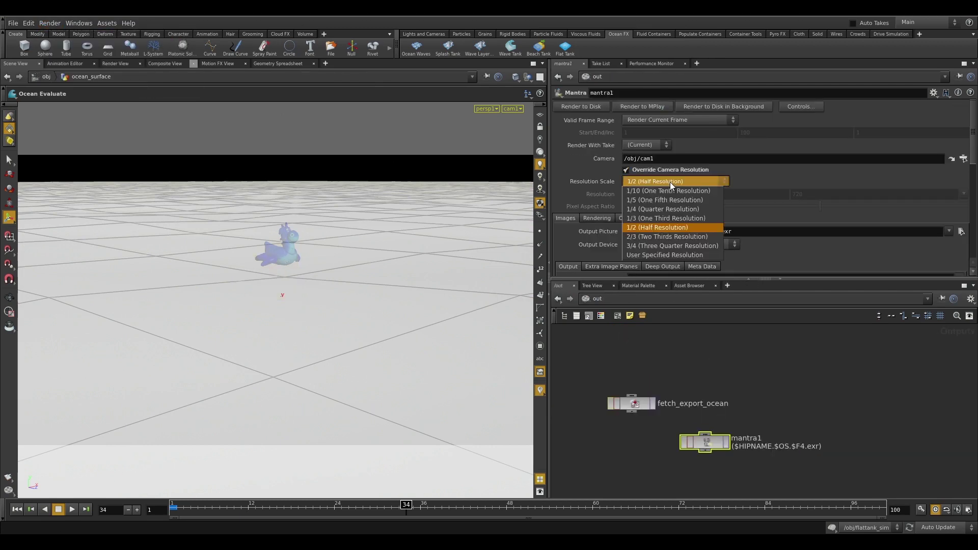
{"action": "left_click", "coordinate": [679, 228]}
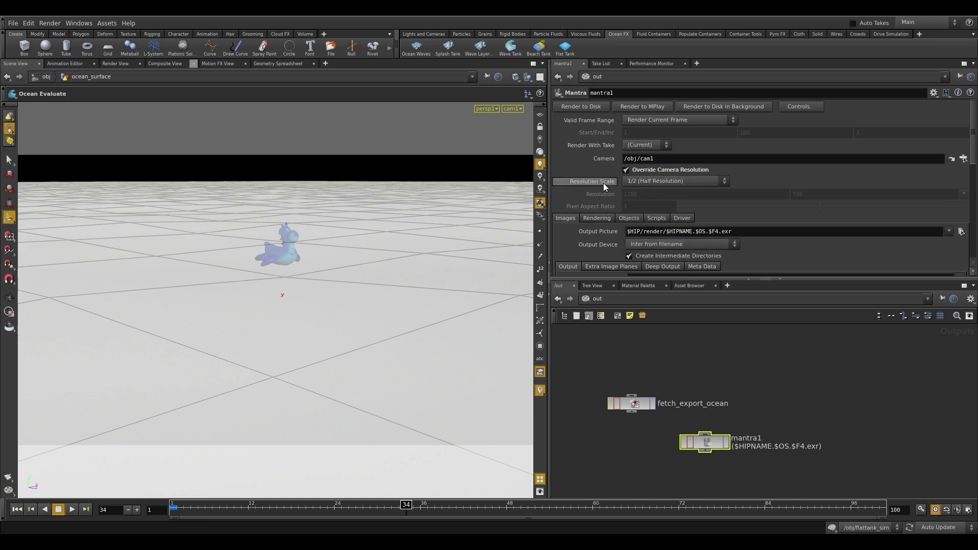
- Set mantra1's Pixel Samples to 2 by 2
{"action": "scroll", "coordinate": [629, 194], "scroll_direction": "down", "scroll_amount": 1}
{"action": "left_click", "coordinate": [599, 192]}
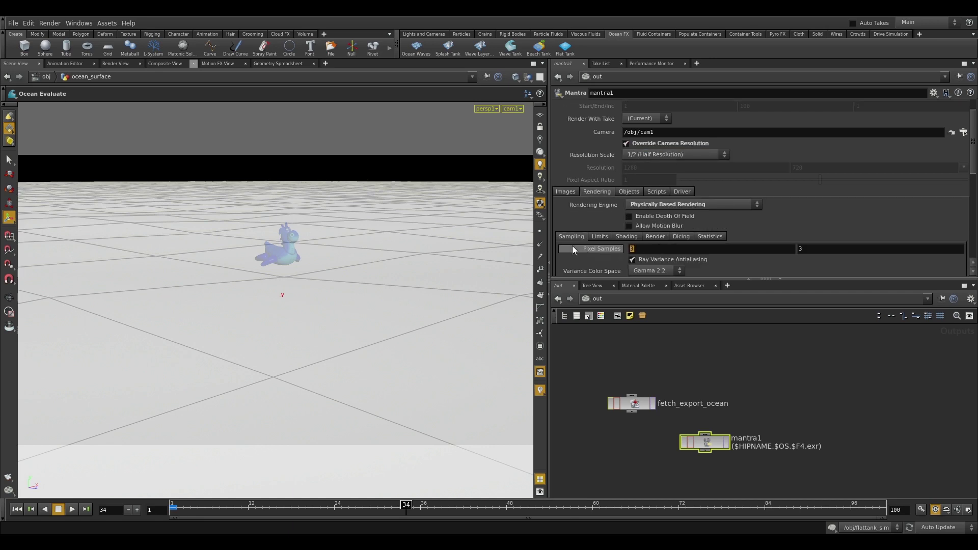
{"action": "type", "text": "2"}
{"action": "key", "text": "Tab"}
{"action": "type", "text": "2"}
{"action": "key", "text": "Return"}
- Render the scene in the Render View with mantra1 through /obj/cam1
{"action": "left_click", "coordinate": [115, 64]}
{"action": "left_click", "coordinate": [204, 78]}
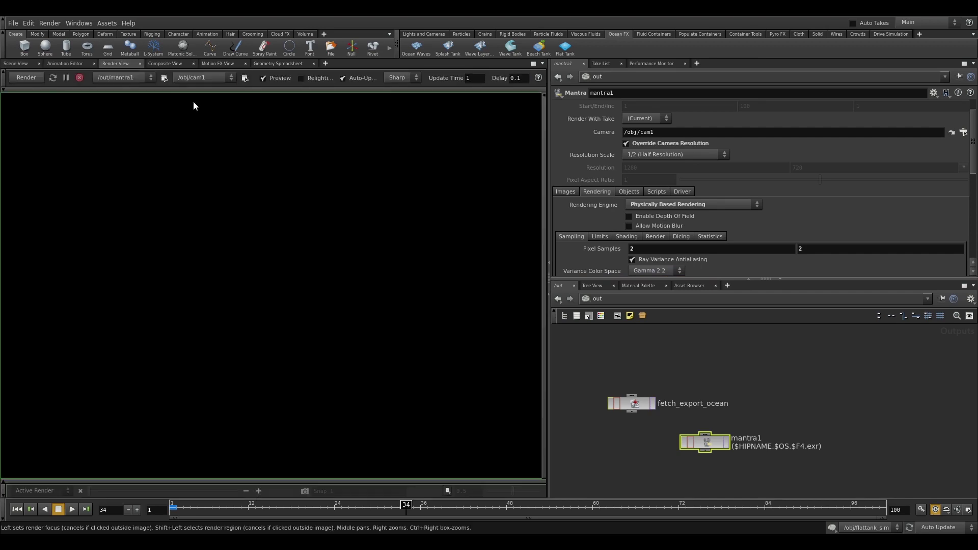
{"action": "left_click", "coordinate": [193, 101]}
{"action": "left_click", "coordinate": [25, 78]}
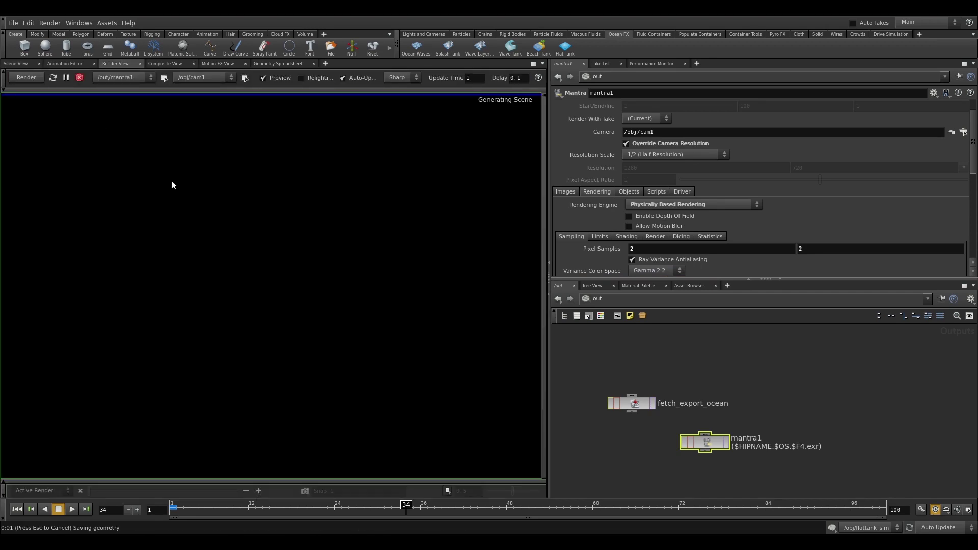
{"action": "left_click", "coordinate": [126, 94]}
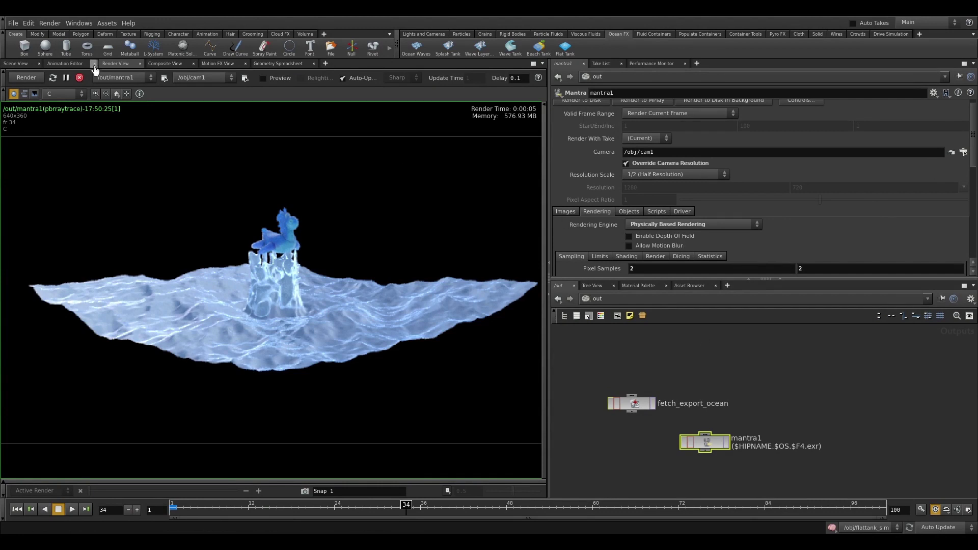
{"action": "left_click", "coordinate": [51, 23]}
{"action": "mouse_move", "coordinate": [76, 33]}
{"action": "left_click", "coordinate": [778, 409]}
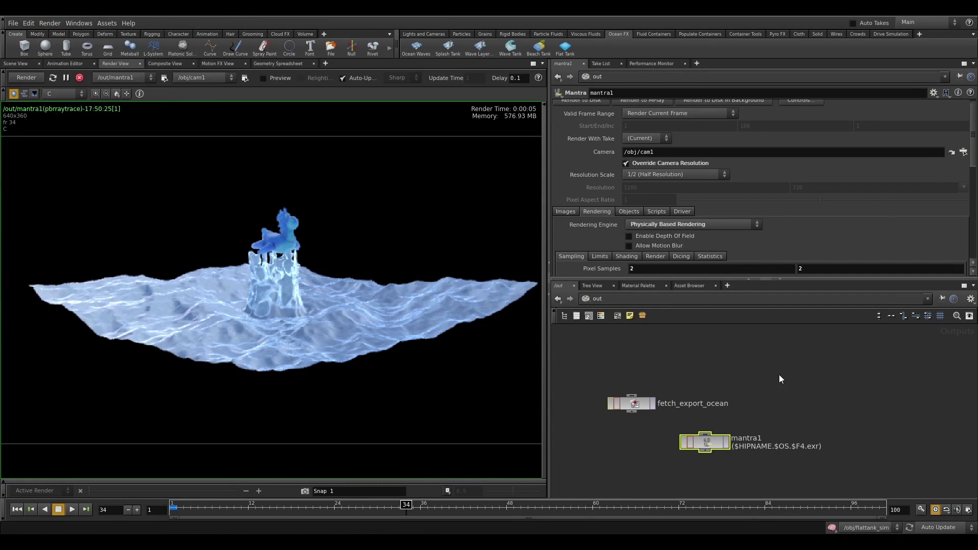
{"action": "scroll", "coordinate": [642, 164], "scroll_direction": "up", "scroll_amount": 1}
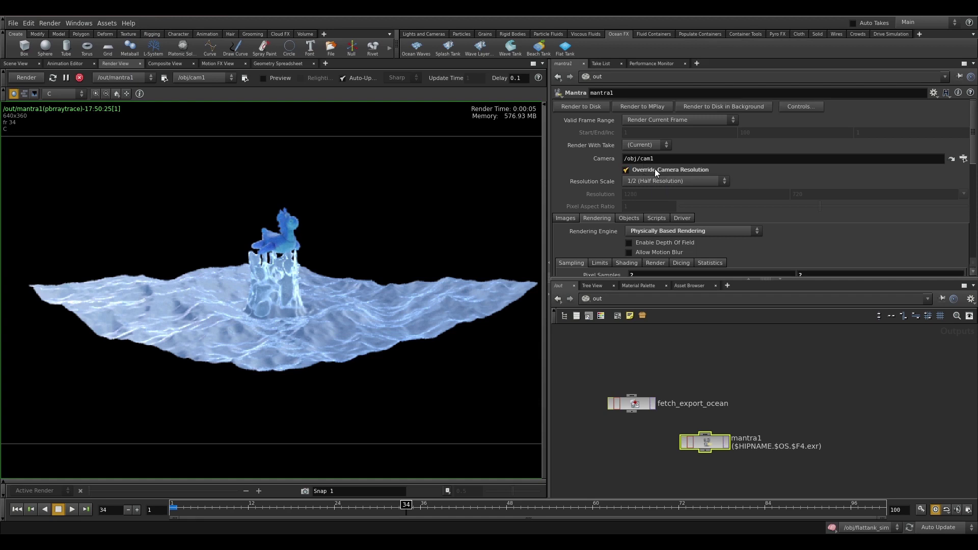
{"action": "scroll", "coordinate": [615, 202], "scroll_direction": "down", "scroll_amount": 3}
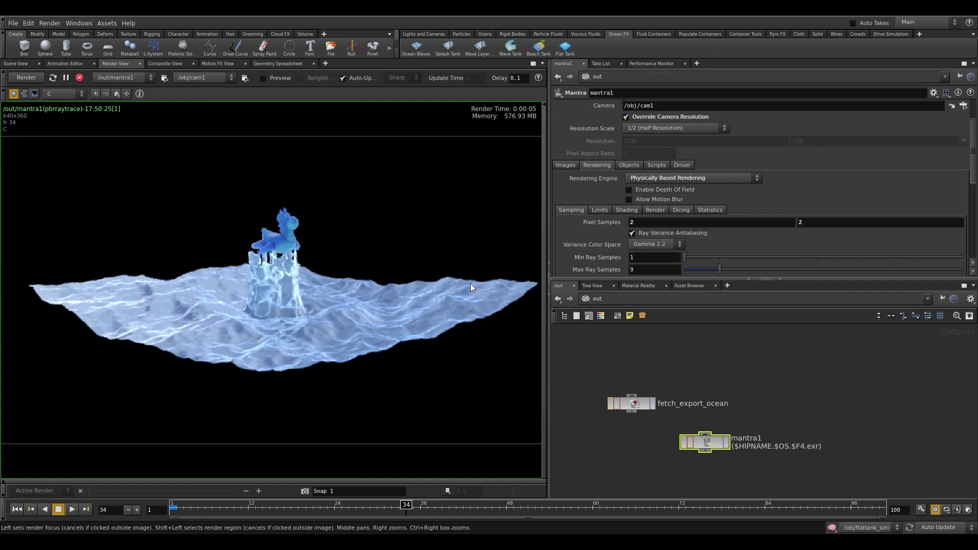
- Open the ocean_surface network and make object_merge1 its displayed and rendered node to compare the render without ocean evaluation
{"action": "left_click", "coordinate": [582, 300]}
{"action": "left_click", "coordinate": [643, 341]}
{"action": "left_click", "coordinate": [630, 400]}
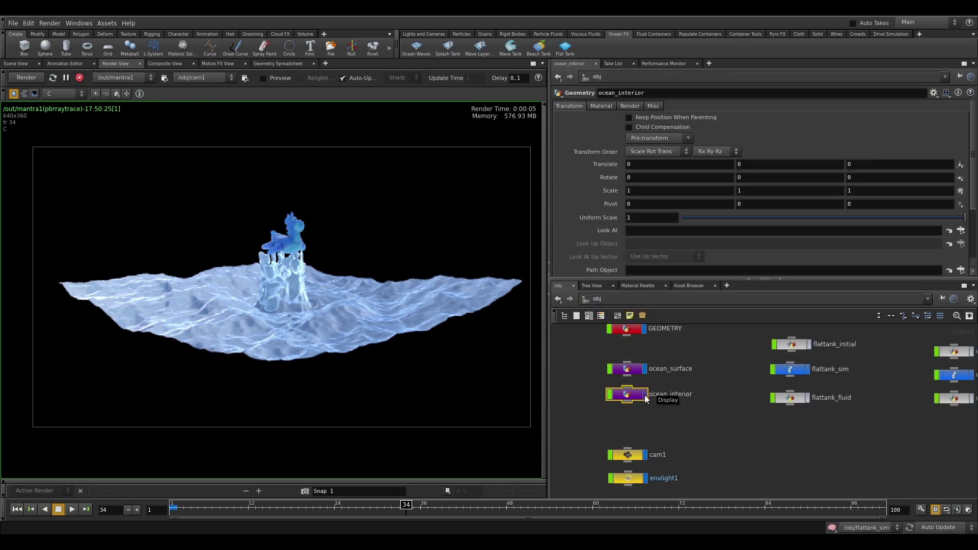
{"action": "double_click", "coordinate": [627, 369]}
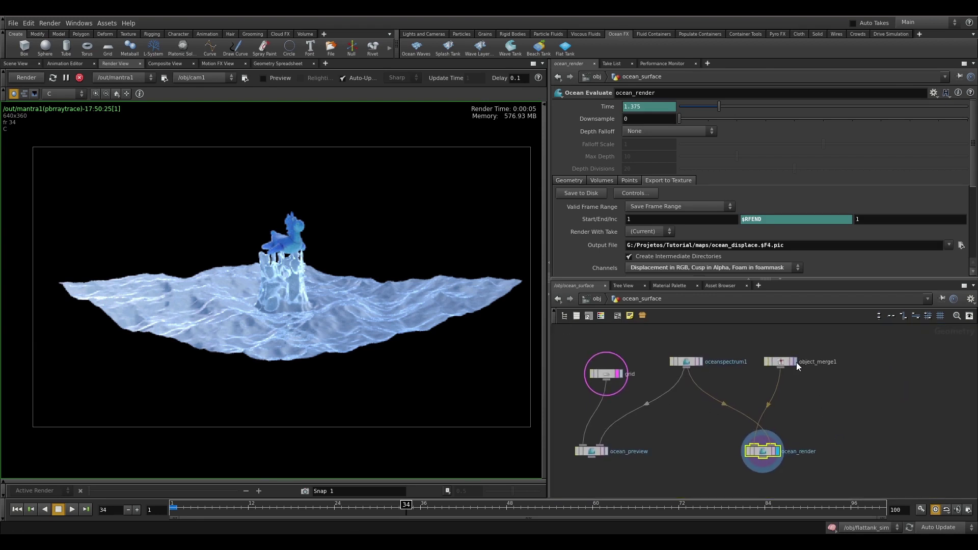
{"action": "left_click", "coordinate": [796, 362]}
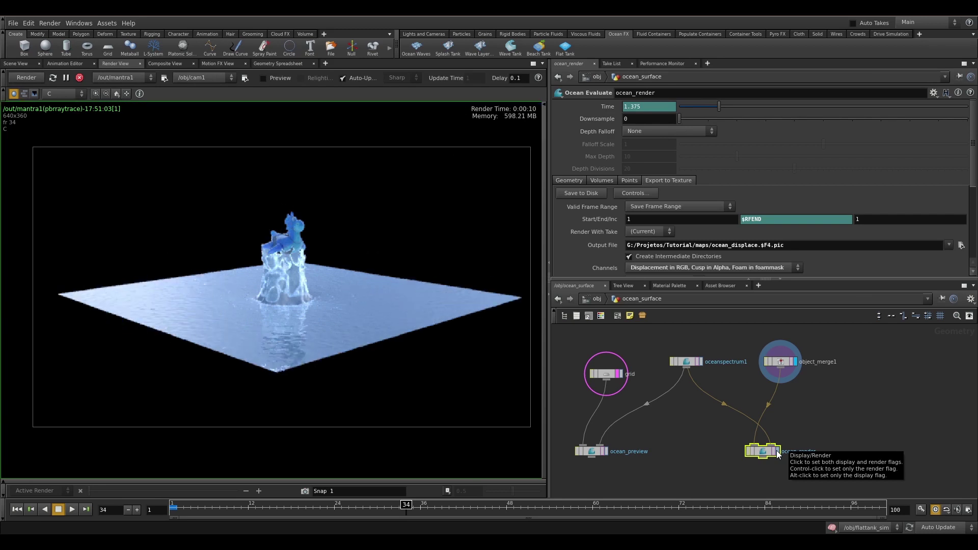
- Set the display and render flags back to ocean_render, and stop the live render to return to the 3D scene view
{"action": "left_click", "coordinate": [777, 451]}
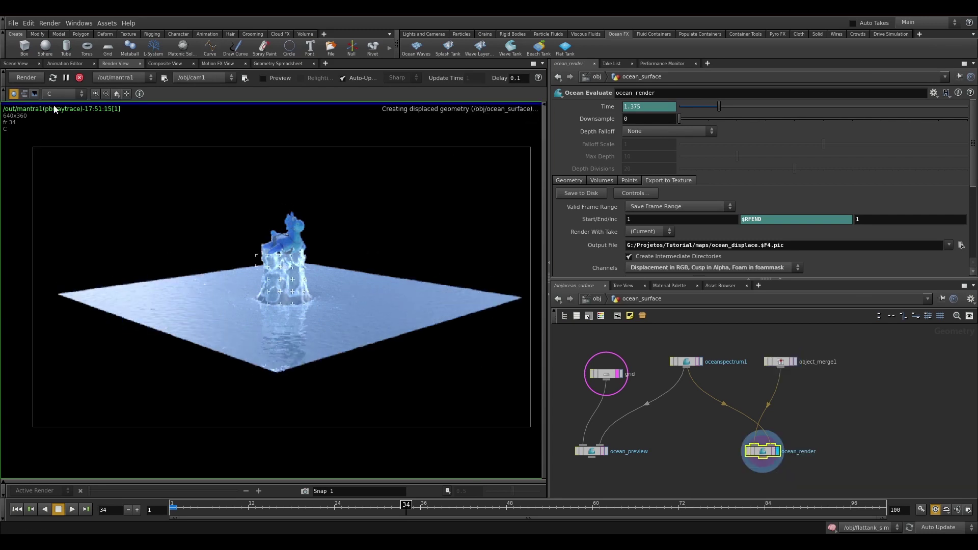
{"action": "left_click", "coordinate": [80, 77]}
{"action": "left_click", "coordinate": [24, 65]}
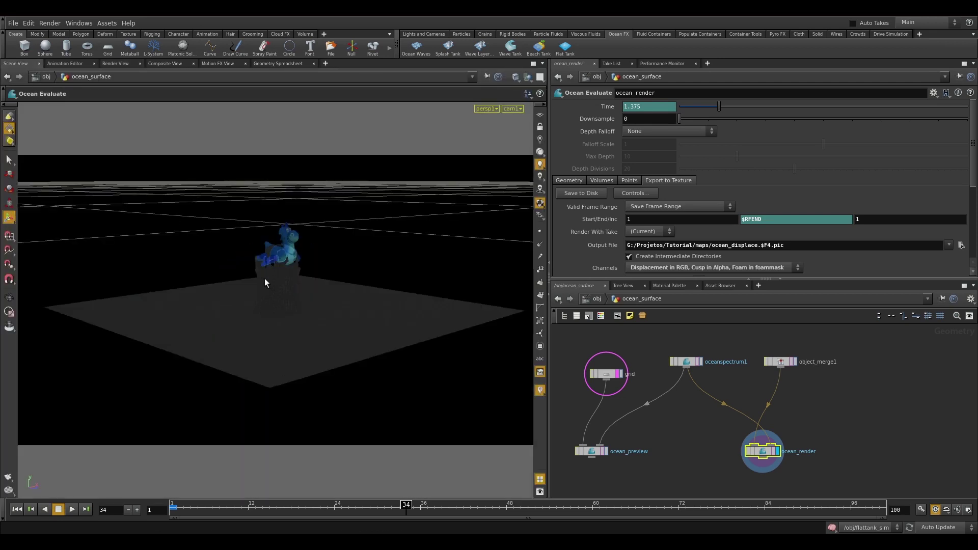
- Duplicate the ocean_render node between ocean_preview and ocean_render, and connect the grid node to the copy's first input
{"action": "middle_click_drag", "start_coordinate": [697, 440], "coordinate": [737, 429]}
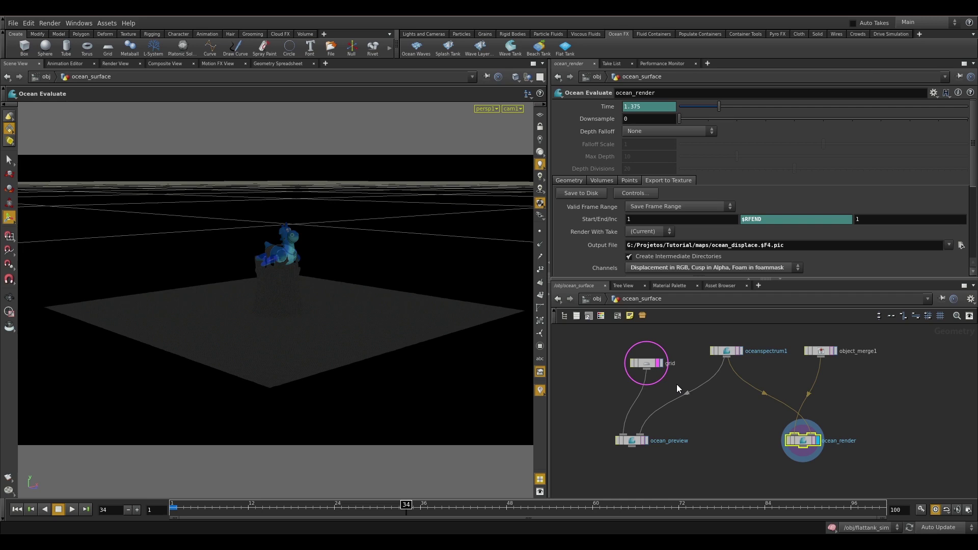
{"action": "key", "text": "ctrl+c"}
{"action": "left_click_drag", "start_coordinate": [806, 439], "coordinate": [823, 437]}
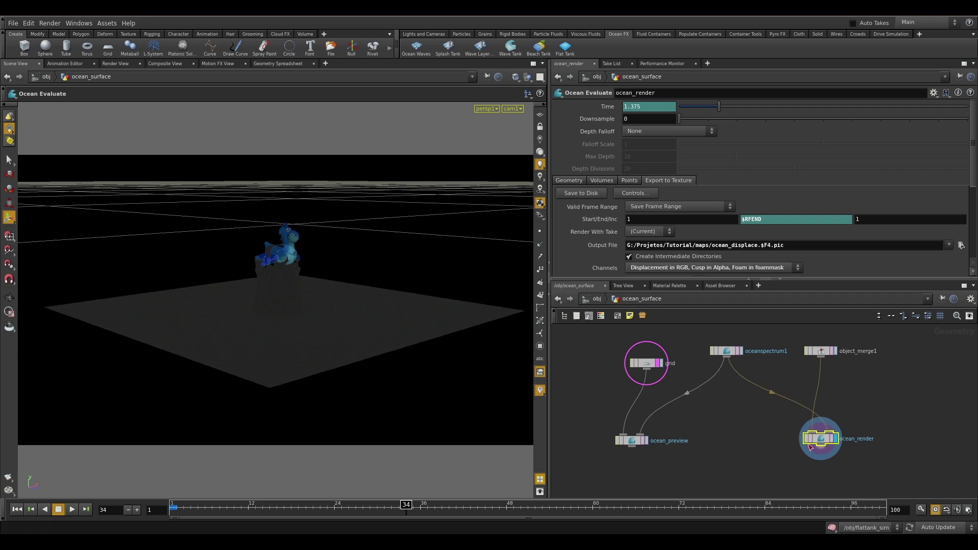
{"action": "left_click", "coordinate": [744, 433]}
{"action": "key", "text": "ctrl+v"}
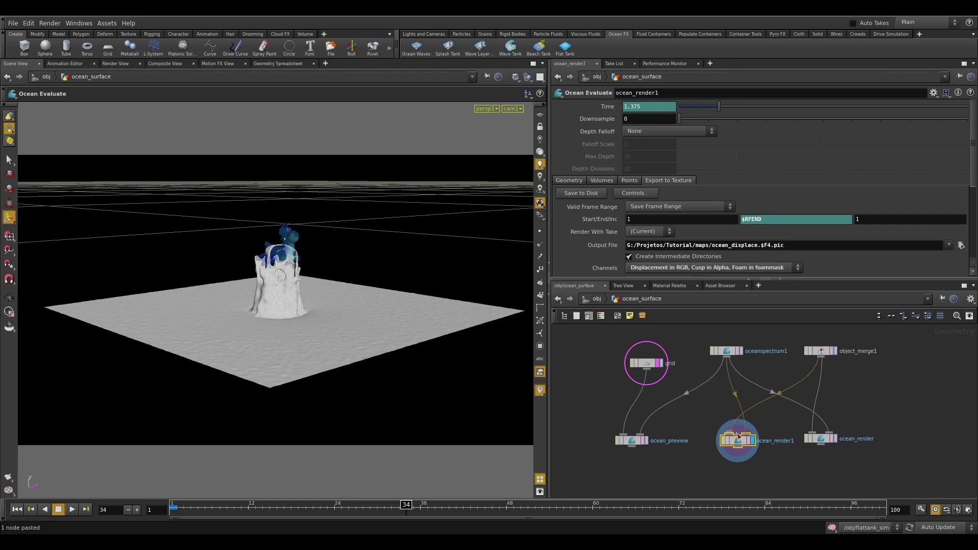
{"action": "left_click_drag", "start_coordinate": [730, 434], "coordinate": [647, 371]}
- Select the grid node and switch its Rows parameter from the expression to its evaluated value
{"action": "left_click", "coordinate": [657, 361]}
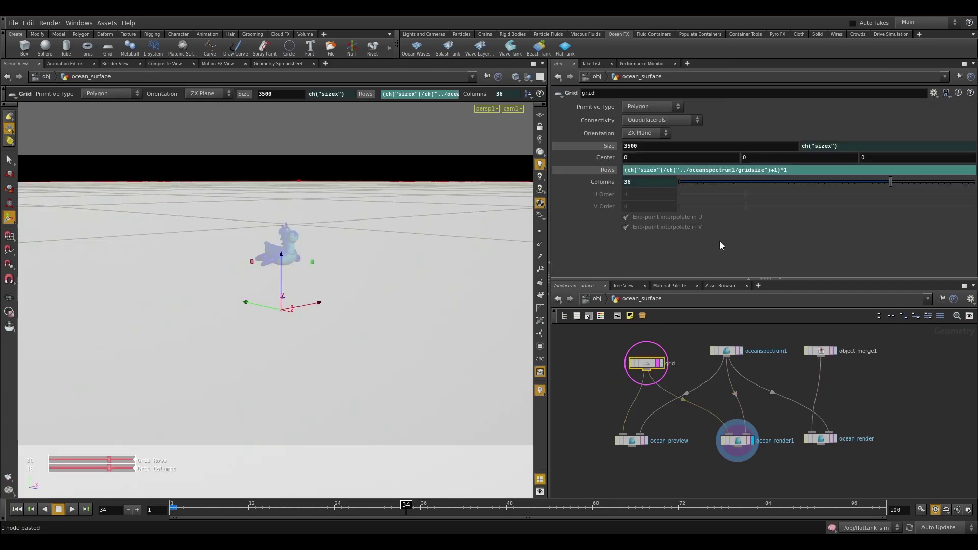
{"action": "left_click", "coordinate": [613, 168]}
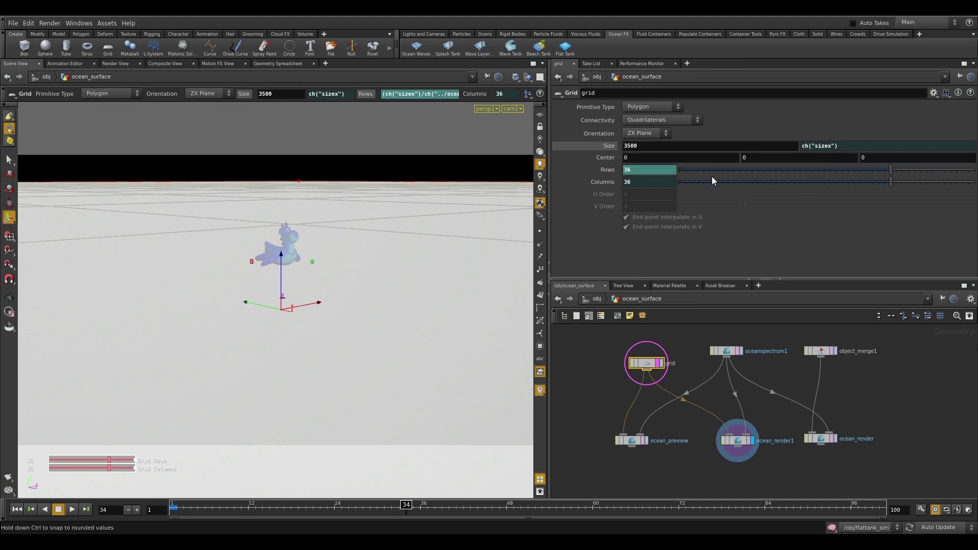
- Render the current frame through cam1 with mantra1 to test the enlarged ocean grid
{"action": "left_click", "coordinate": [613, 170]}
{"action": "left_click", "coordinate": [113, 63]}
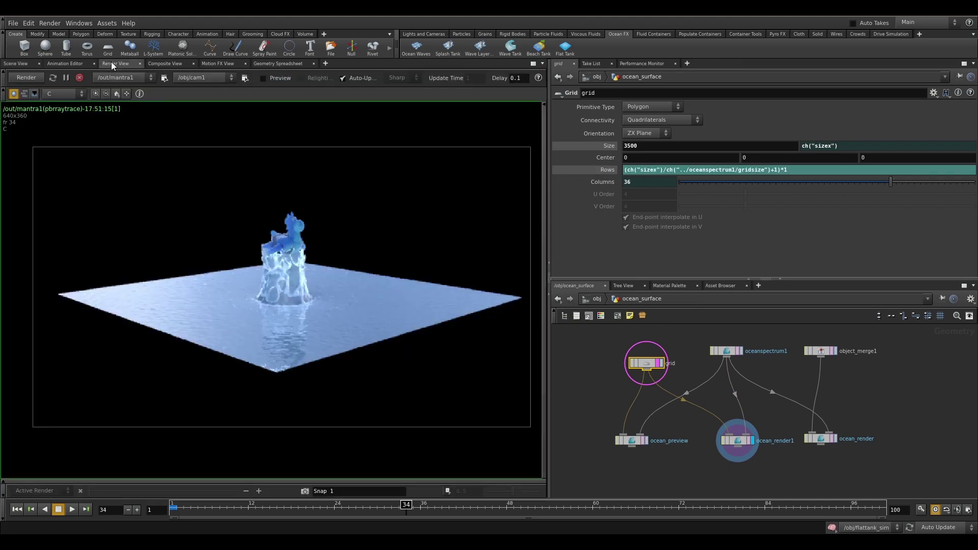
{"action": "left_click", "coordinate": [23, 79]}
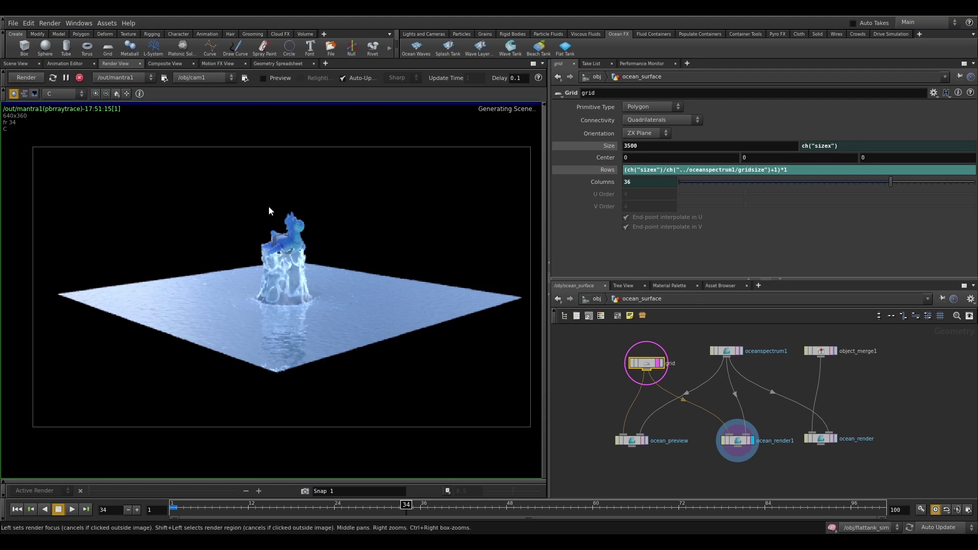
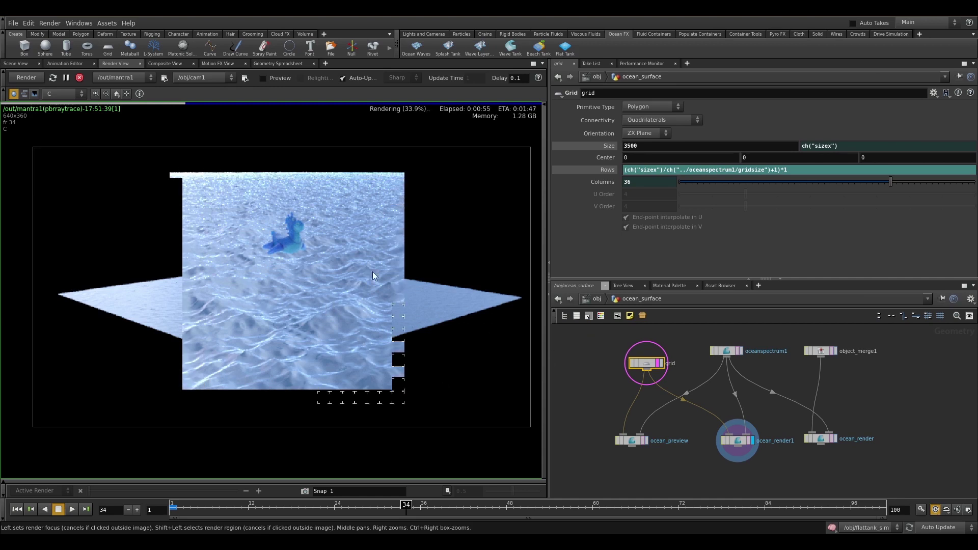
- Set the light exposure of envlight1 to 0 and its light intensity to 1.4
{"action": "left_click", "coordinate": [594, 298]}
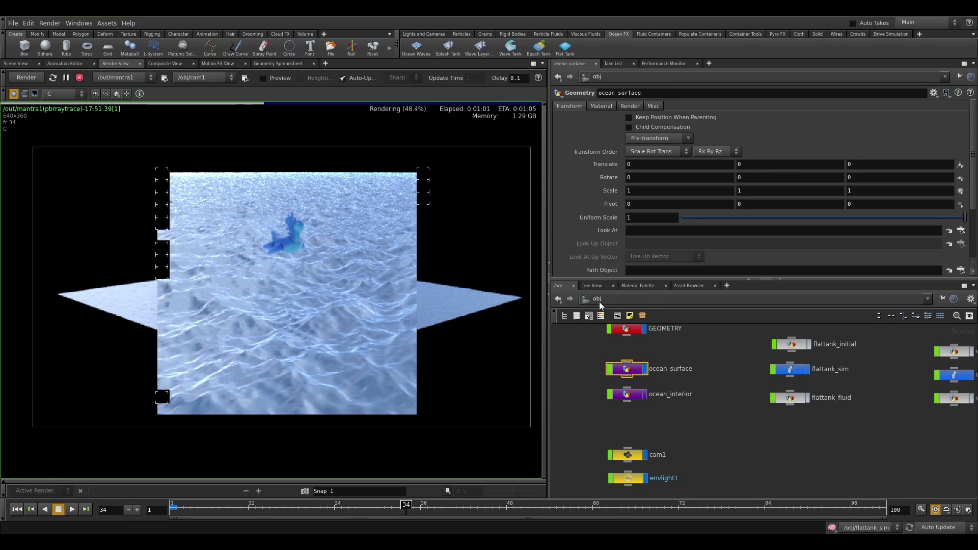
{"action": "left_click", "coordinate": [630, 478]}
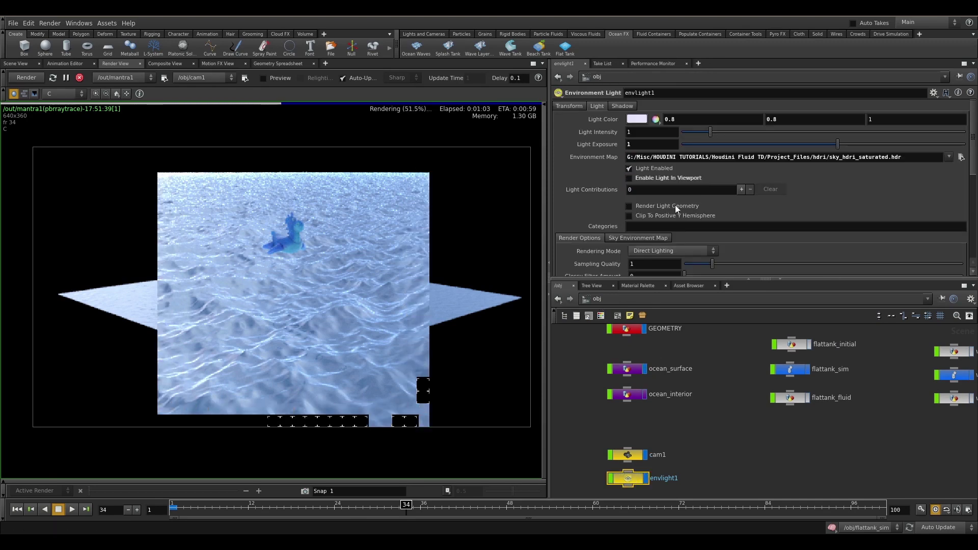
{"action": "type", "text": "0"}
{"action": "left_click", "coordinate": [669, 133]}
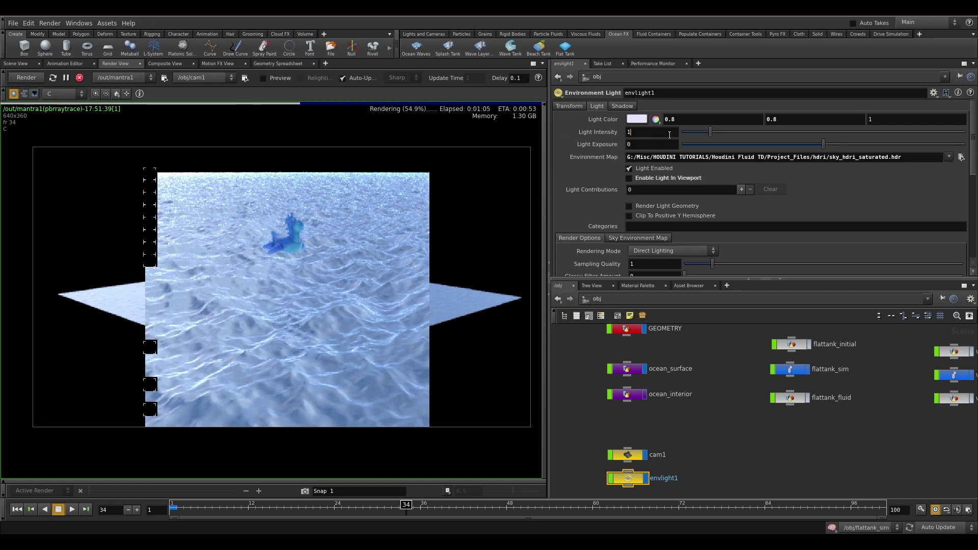
{"action": "type", "text": "."}
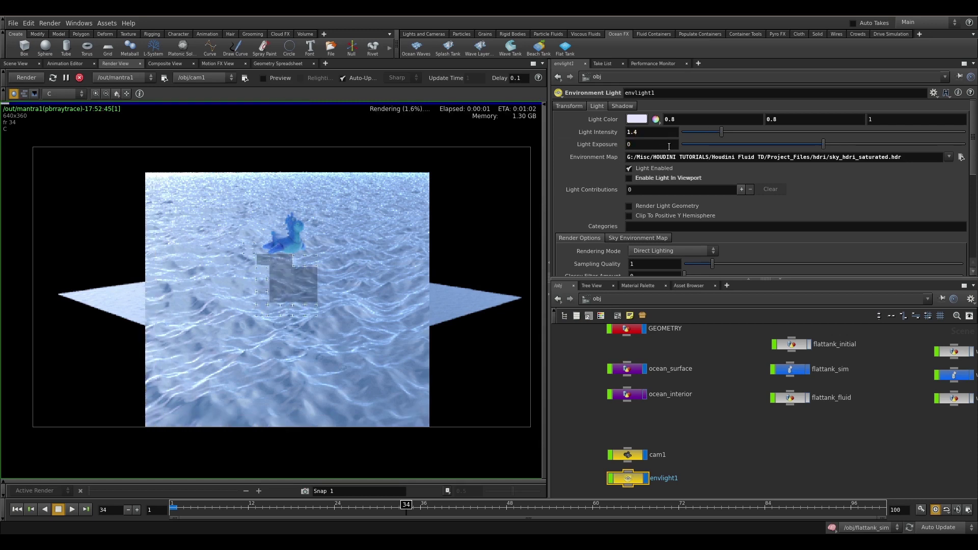
{"action": "type", "text": "4"}
{"action": "key", "text": "Return"}
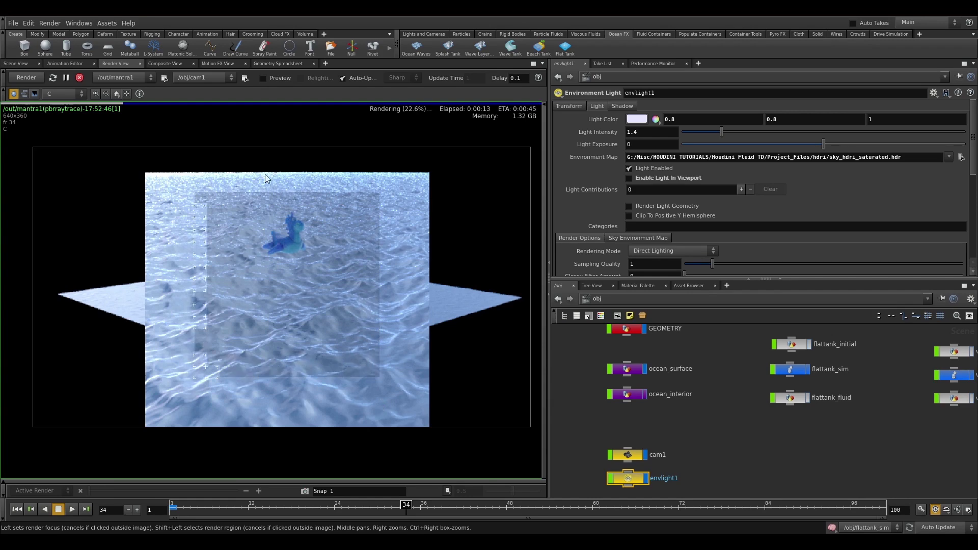
- Examine the rendered water around the floating toy under the changed environment lighting
{"action": "scroll", "coordinate": [263, 184], "scroll_direction": "up", "scroll_amount": 2}
{"action": "scroll", "coordinate": [259, 186], "scroll_direction": "up", "scroll_amount": 1}
{"action": "scroll", "coordinate": [256, 205], "scroll_direction": "down", "scroll_amount": 3}
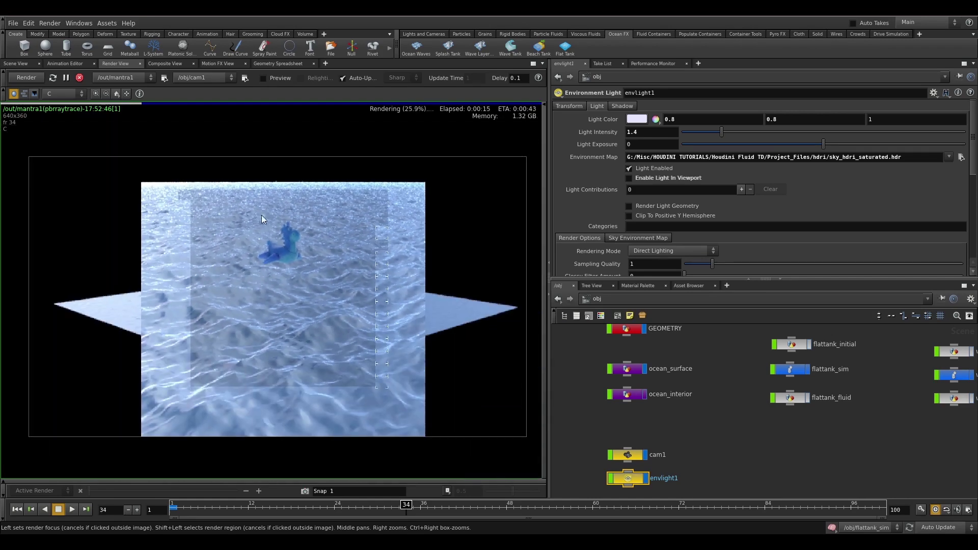
{"action": "middle_click_drag", "start_coordinate": [382, 273], "coordinate": [353, 264]}
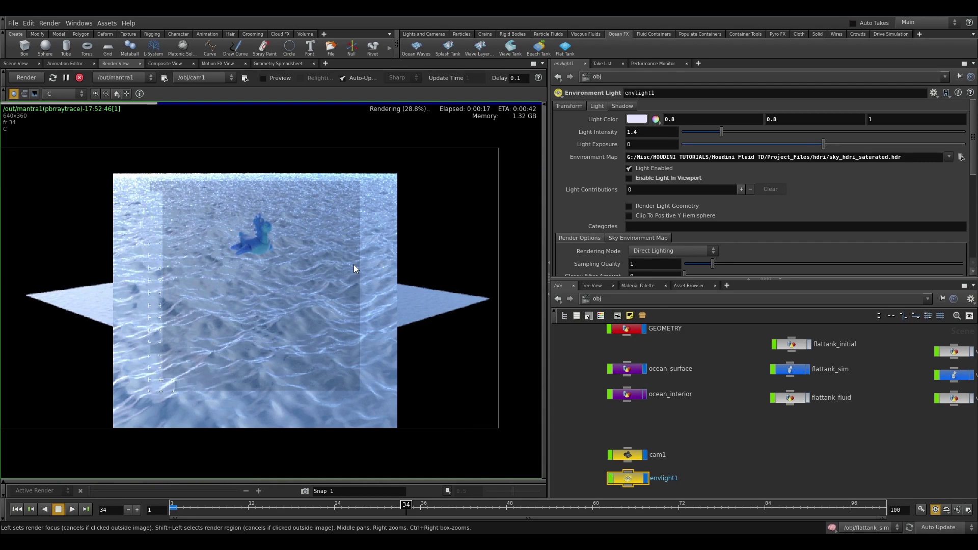
{"action": "scroll", "coordinate": [363, 263], "scroll_direction": "down", "scroll_amount": 1}
{"action": "middle_click_drag", "start_coordinate": [263, 261], "coordinate": [305, 285]}
{"action": "scroll", "coordinate": [305, 286], "scroll_direction": "up", "scroll_amount": 1}
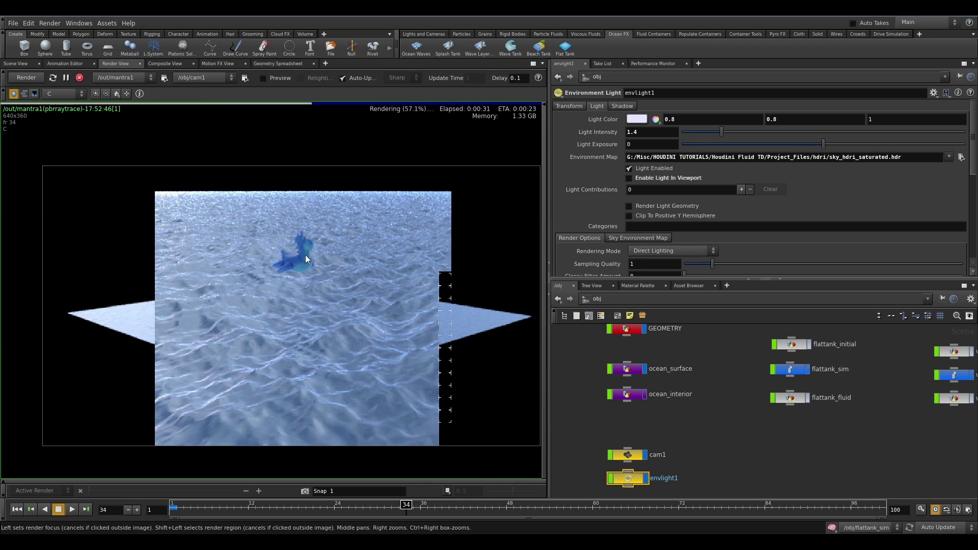
- Open the ocean_surface network and inspect the rendered ocean from the foreground waves to the horizon
{"action": "double_click", "coordinate": [633, 371]}
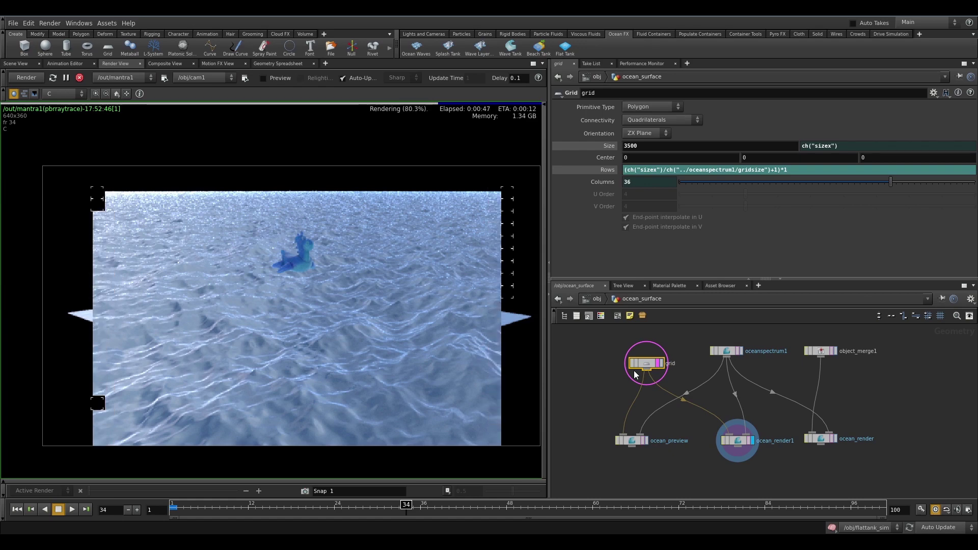
{"action": "scroll", "coordinate": [402, 227], "scroll_direction": "up", "scroll_amount": 2}
{"action": "middle_click_drag", "start_coordinate": [398, 248], "coordinate": [355, 272]}
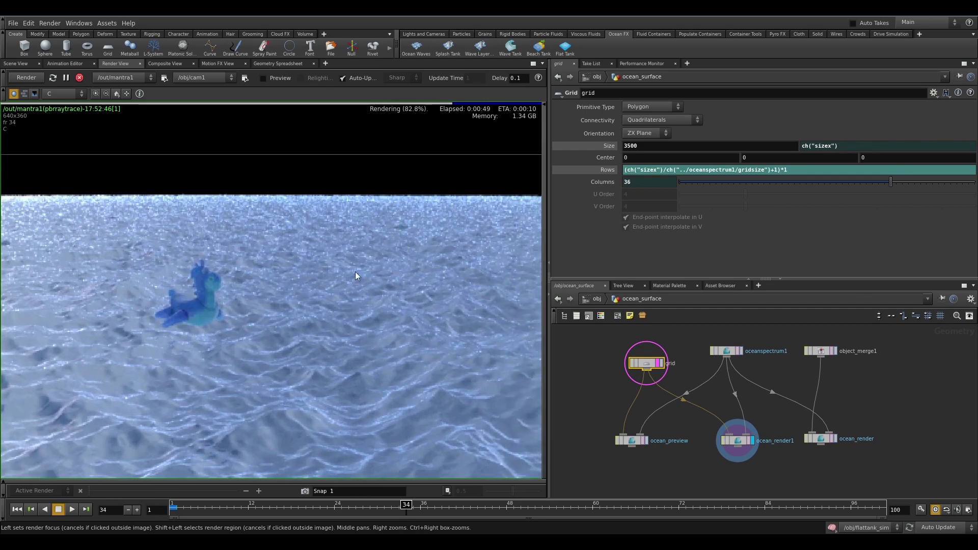
{"action": "scroll", "coordinate": [459, 235], "scroll_direction": "down", "scroll_amount": 3}
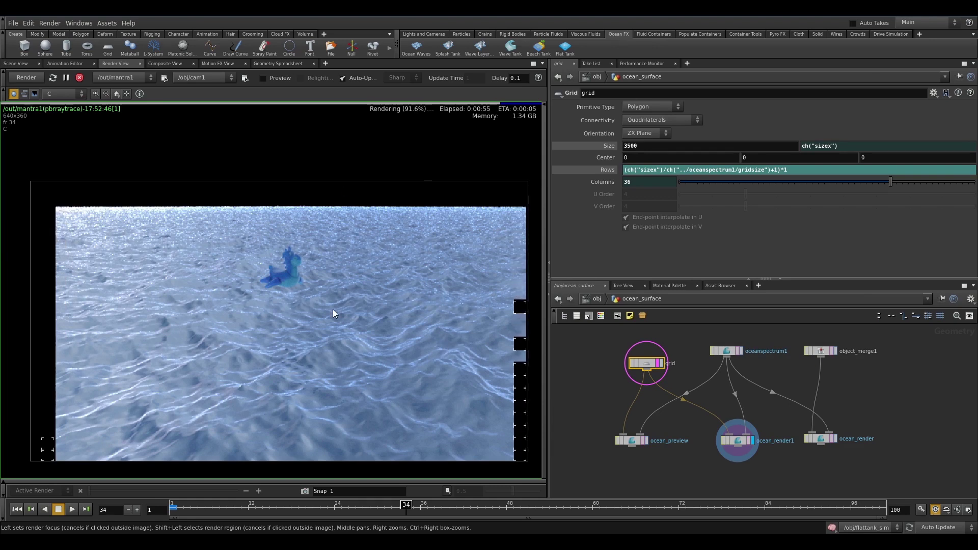
{"action": "middle_click_drag", "start_coordinate": [413, 304], "coordinate": [392, 270]}
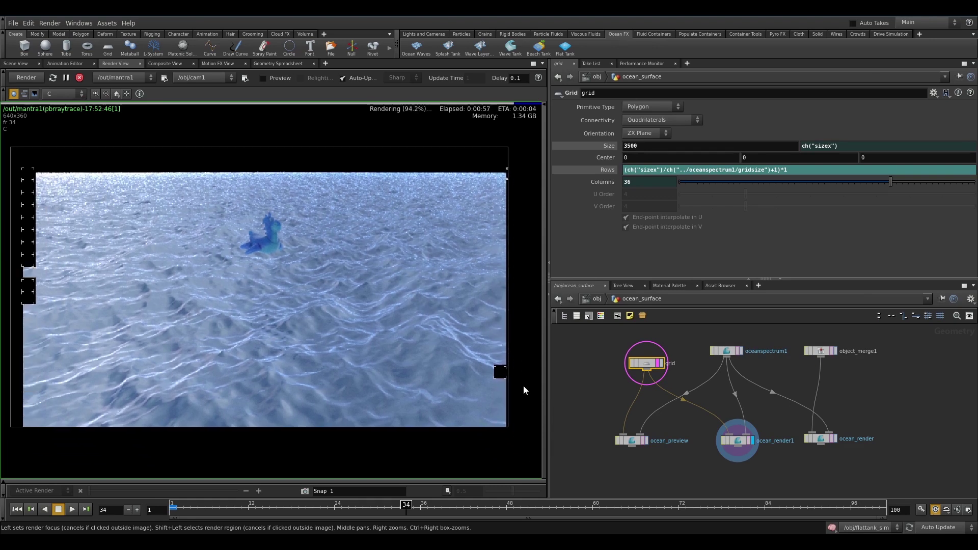
{"action": "middle_click_drag", "start_coordinate": [334, 279], "coordinate": [375, 257]}
{"action": "middle_click_drag", "start_coordinate": [225, 158], "coordinate": [208, 189]}
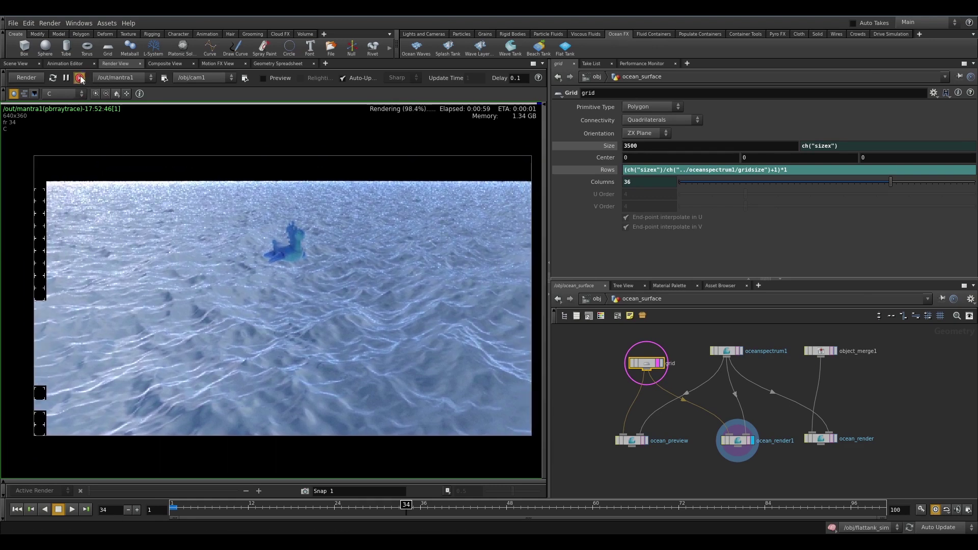
- Return to the 3D scene, rename ocean_render to ocean_render_surface and ocean_render1 to ocean_render_infinite, and align both nodes in a row
{"action": "left_click", "coordinate": [30, 64]}
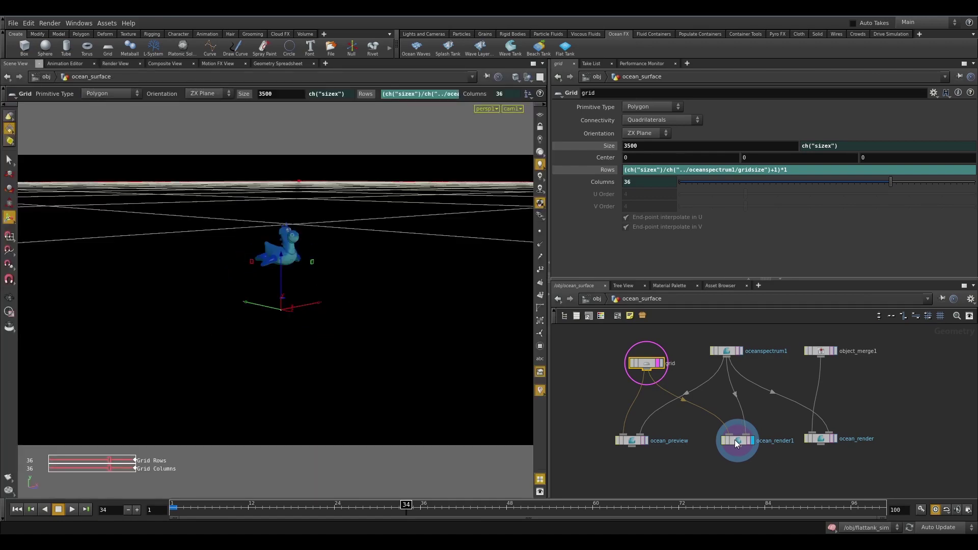
{"action": "left_click_drag", "start_coordinate": [734, 440], "coordinate": [732, 431]}
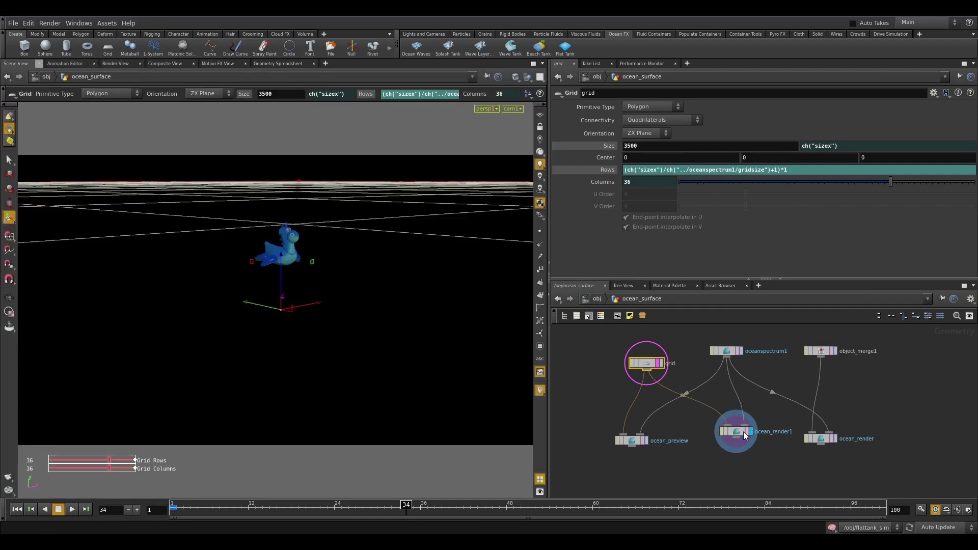
{"action": "middle_click_drag", "start_coordinate": [770, 459], "coordinate": [731, 418]}
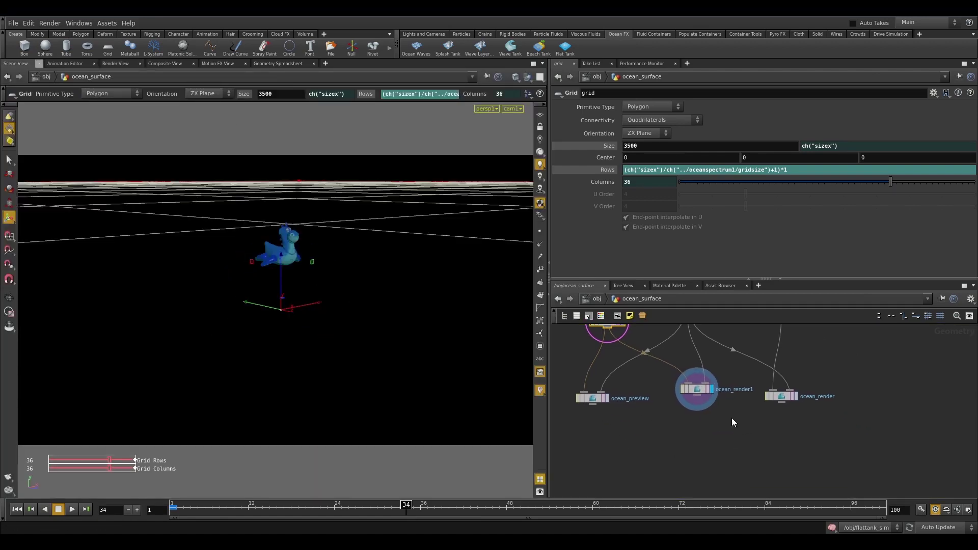
{"action": "double_click", "coordinate": [833, 396]}
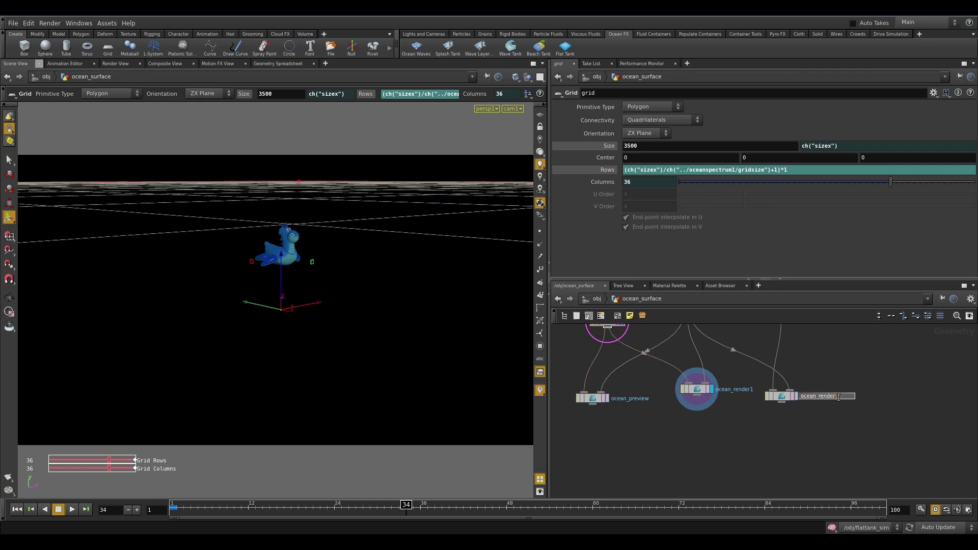
{"action": "type", "text": "ace"}
{"action": "key", "text": "Return"}
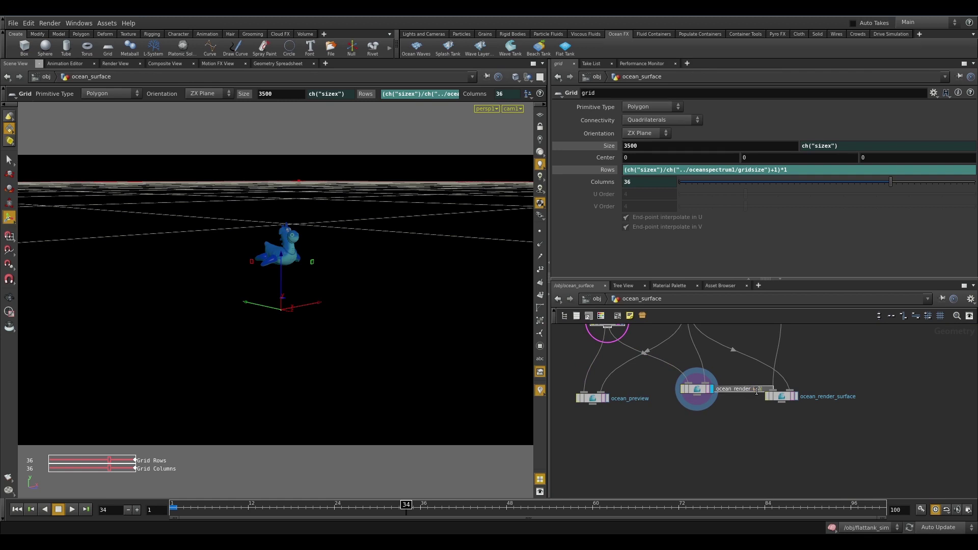
{"action": "key", "text": "Return"}
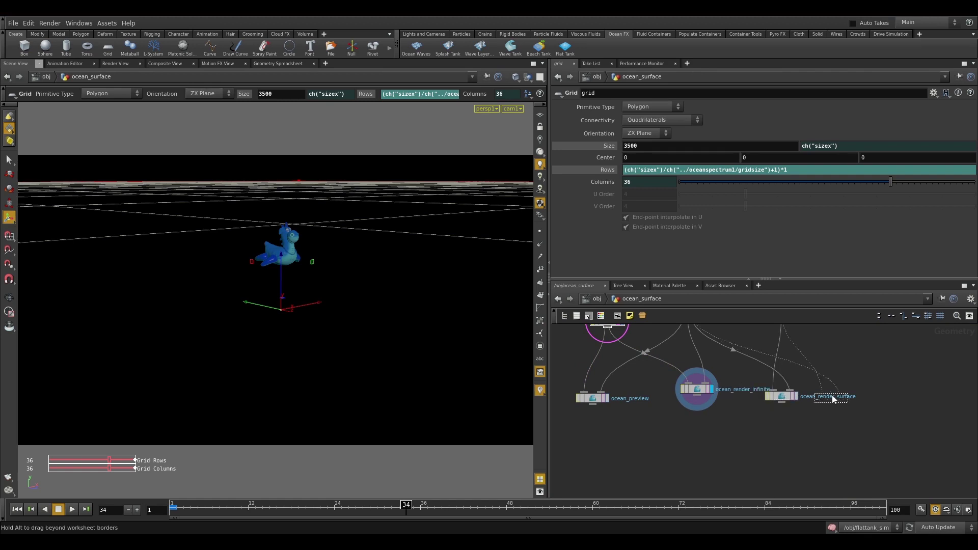
{"action": "left_click_drag", "start_coordinate": [771, 401], "coordinate": [821, 403]}
{"action": "left_click_drag", "start_coordinate": [704, 403], "coordinate": [704, 412]}
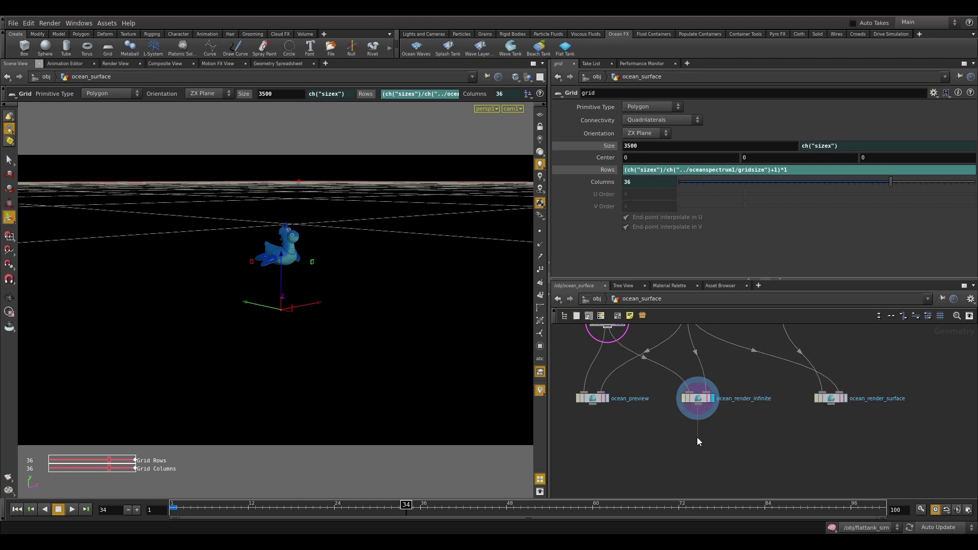
- Add an Attribute VOP node below ocean_render_infinite, fed by its output
{"action": "key", "text": "Tab"}
{"action": "type", "text": "attri"}
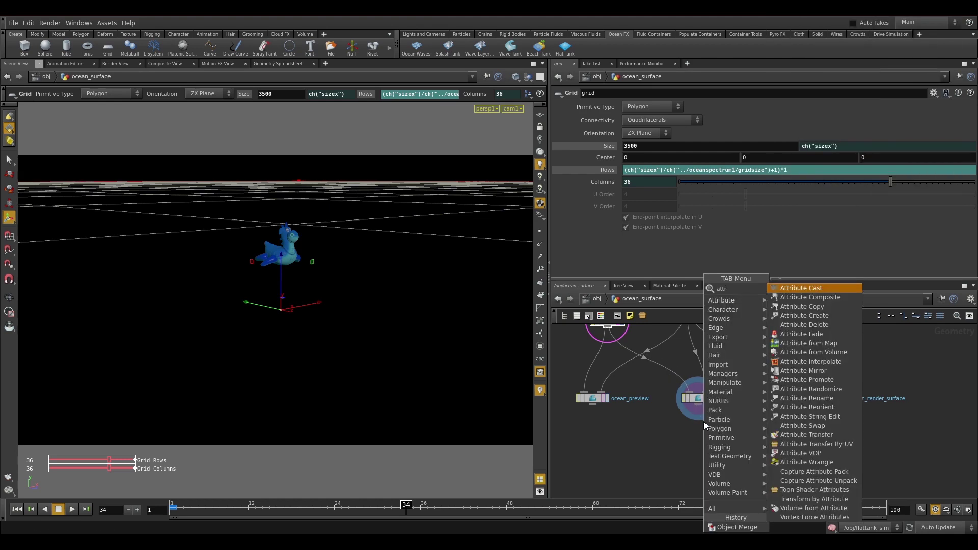
{"action": "type", "text": "bute v"}
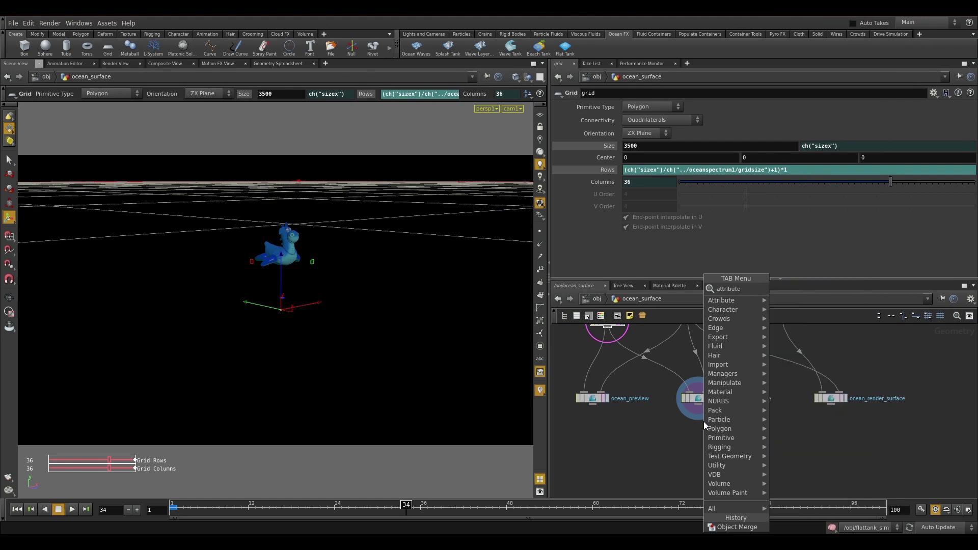
{"action": "key", "text": "Return"}
{"action": "key", "text": "Return"}
{"action": "middle_click_drag", "start_coordinate": [704, 420], "coordinate": [692, 452]}
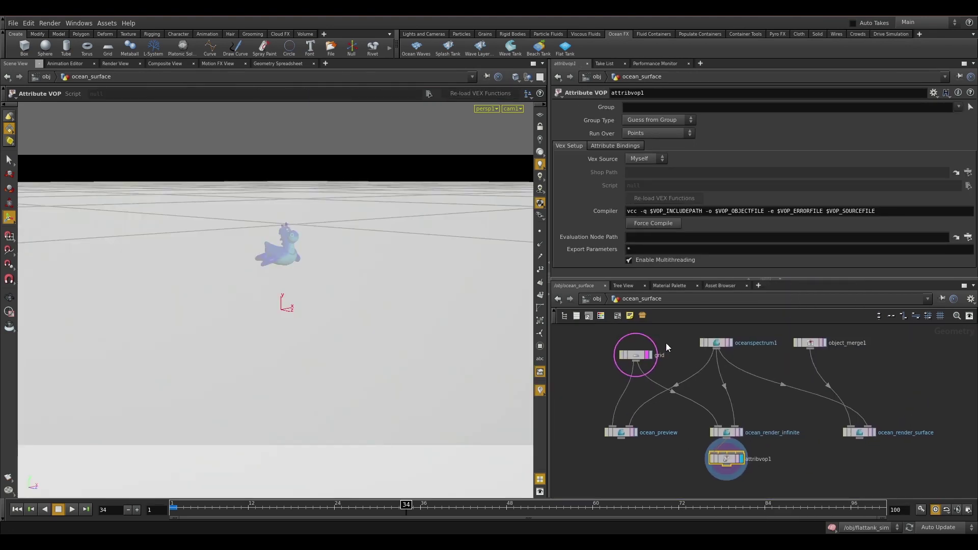
- Turn off the grid's template flag and set its Rows expression to (ch("sizex")/ch("../oceanspectrum1/gridsize")+1)*5
{"action": "left_click", "coordinate": [645, 352]}
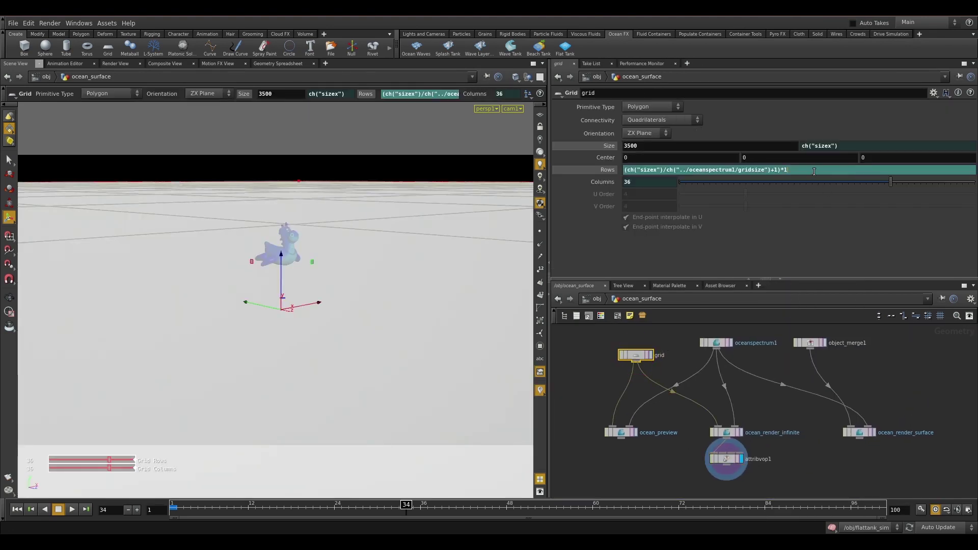
{"action": "type", "text": "5"}
{"action": "key", "text": "Return"}
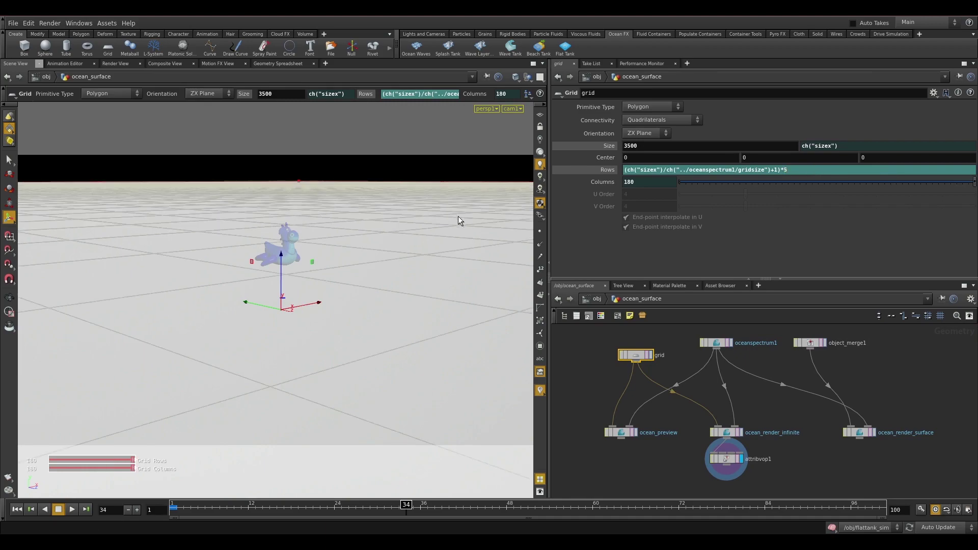
{"action": "key", "text": "Escape"}
{"action": "right_click_drag", "start_coordinate": [365, 329], "coordinate": [192, 264], "text": "alt"}
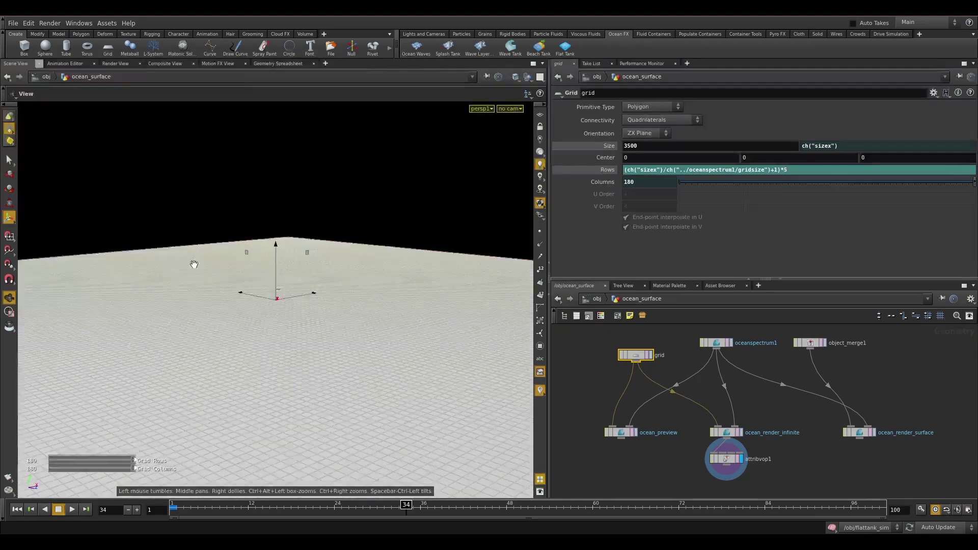
{"action": "left_click_drag", "start_coordinate": [192, 264], "coordinate": [298, 308], "text": "alt"}
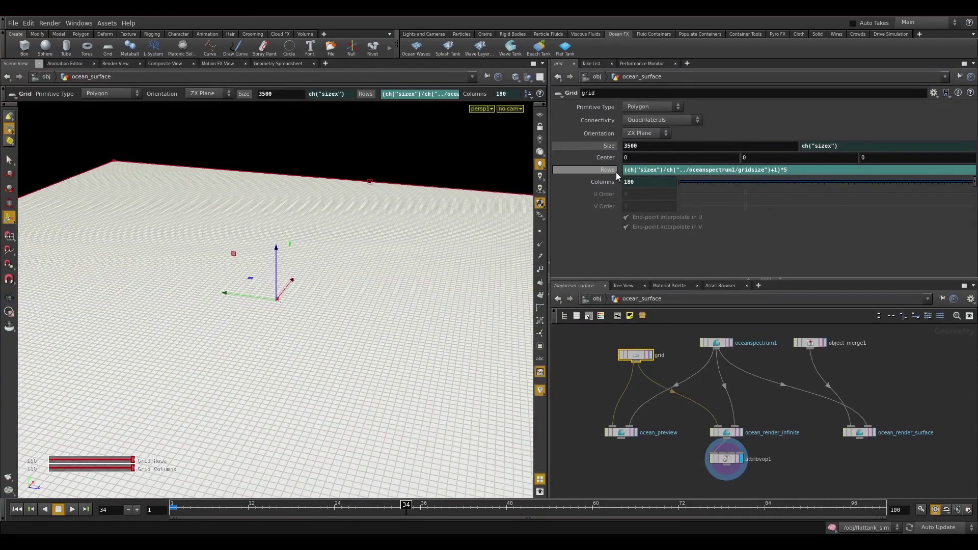
- Enter attribvop1, widen the network area, and space geometryvopglobal1 and geometryvopoutput1 apart with the global node before the output
{"action": "left_click", "coordinate": [726, 460]}
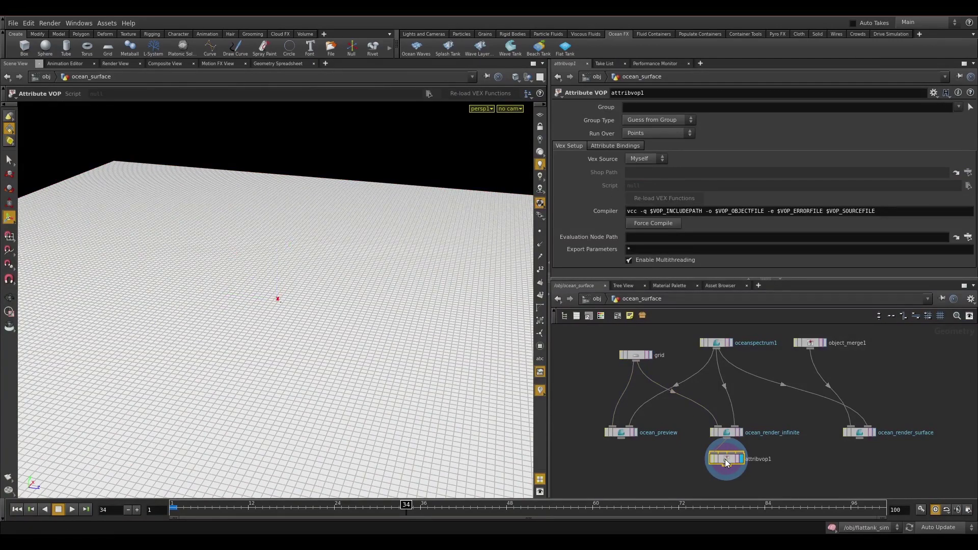
{"action": "double_click", "coordinate": [725, 459]}
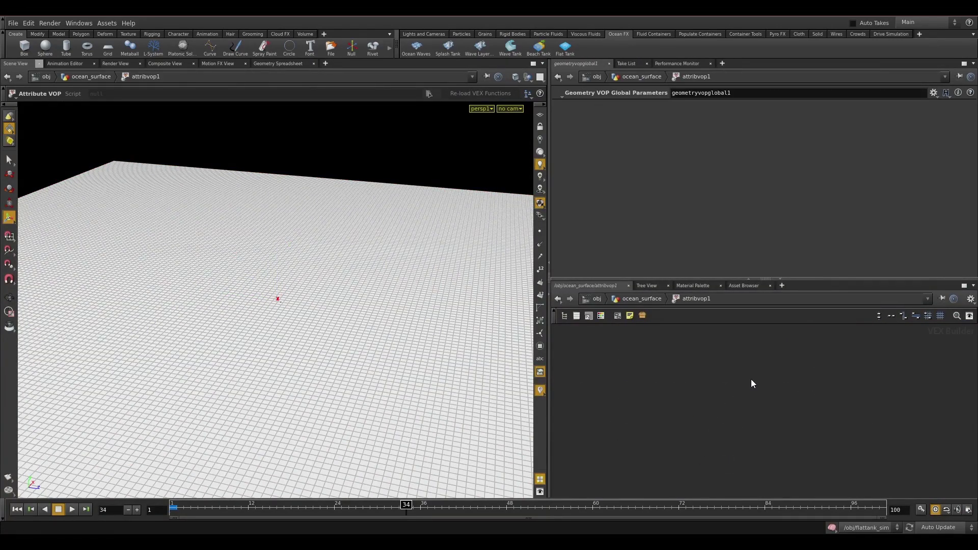
{"action": "left_click_drag", "start_coordinate": [549, 374], "coordinate": [407, 373]}
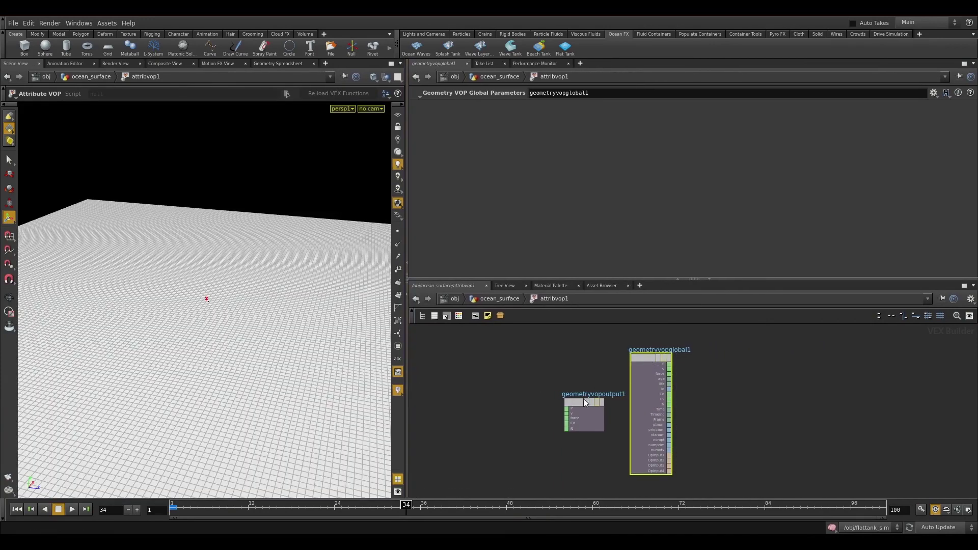
{"action": "left_click_drag", "start_coordinate": [583, 398], "coordinate": [897, 381]}
{"action": "middle_click_drag", "start_coordinate": [765, 374], "coordinate": [649, 374]}
{"action": "left_click_drag", "start_coordinate": [536, 356], "coordinate": [515, 357]}
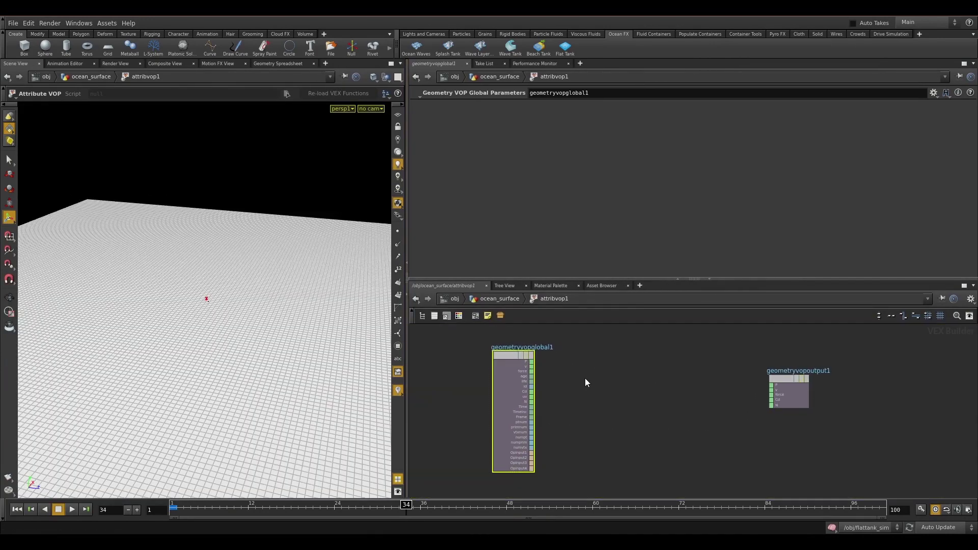
{"action": "left_click", "coordinate": [601, 383]}
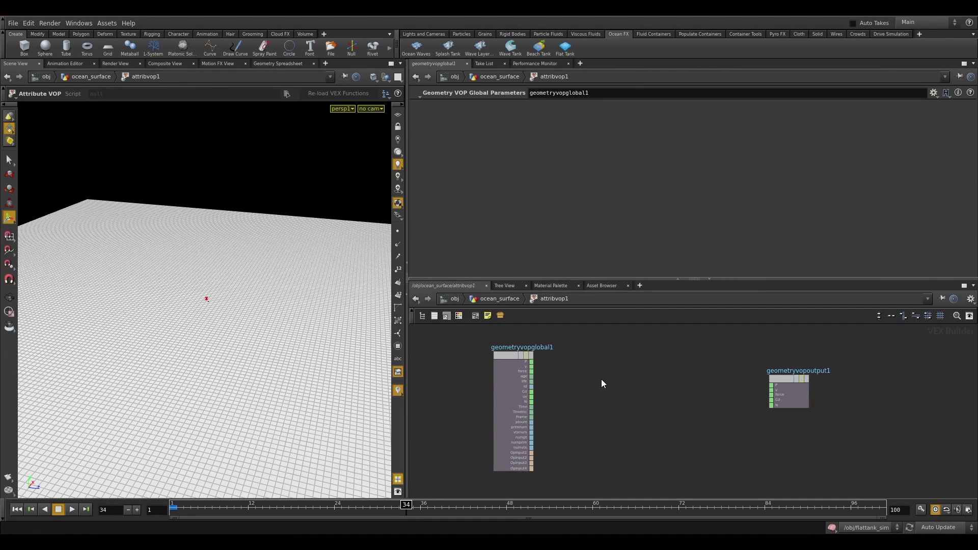
- Add a Turbulent Noise node between the global and output nodes and feed its position input from the global P output
{"action": "key", "text": "Tab"}
{"action": "type", "text": "ocean sample"}
{"action": "key", "text": "Return"}
{"action": "left_click", "coordinate": [610, 398]}
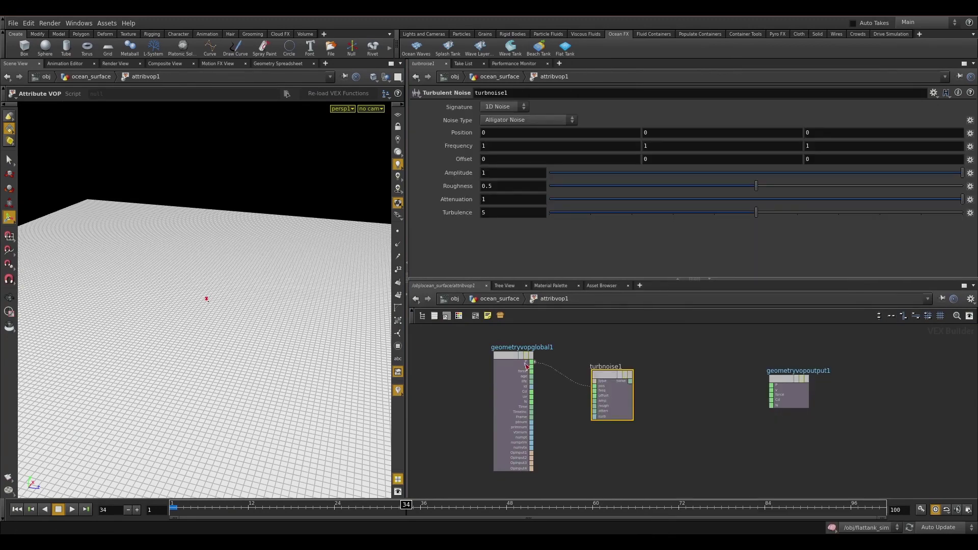
{"action": "left_click", "coordinate": [526, 366]}
{"action": "left_click_drag", "start_coordinate": [612, 379], "coordinate": [612, 397]}
- Create an Add node that sums the global P output and the turbnoise1 noise output
{"action": "key", "text": "Tab"}
{"action": "type", "text": "a"}
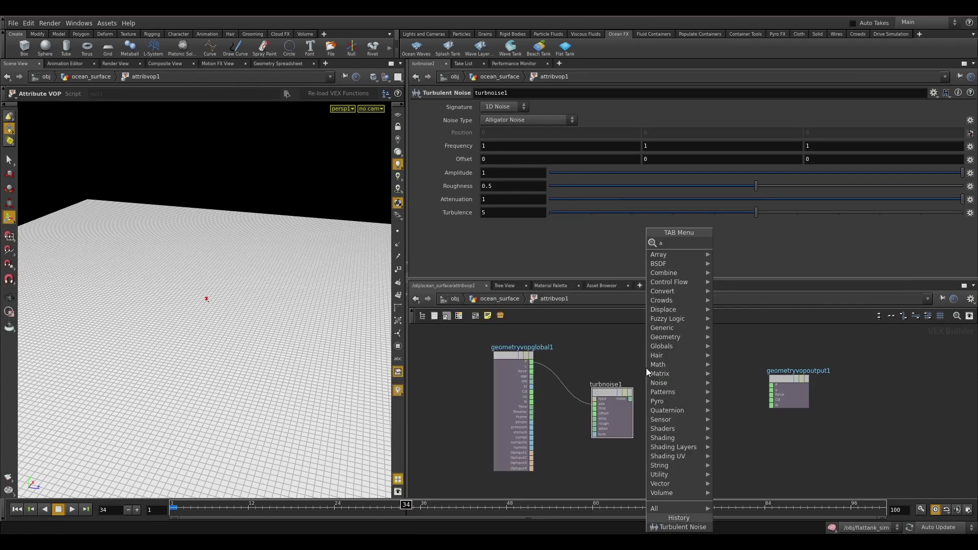
{"action": "type", "text": "dd"}
{"action": "key", "text": "Return"}
{"action": "left_click", "coordinate": [649, 352]}
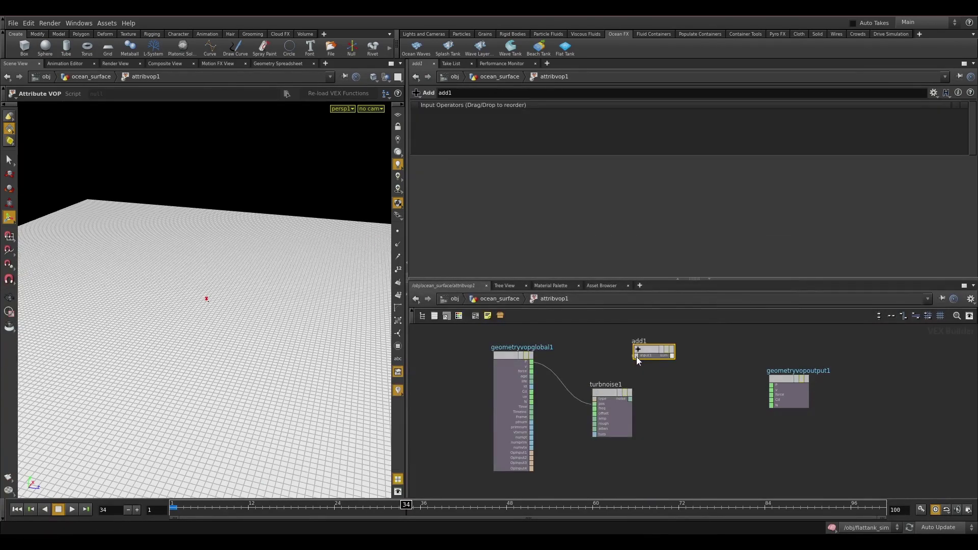
{"action": "left_click", "coordinate": [532, 363]}
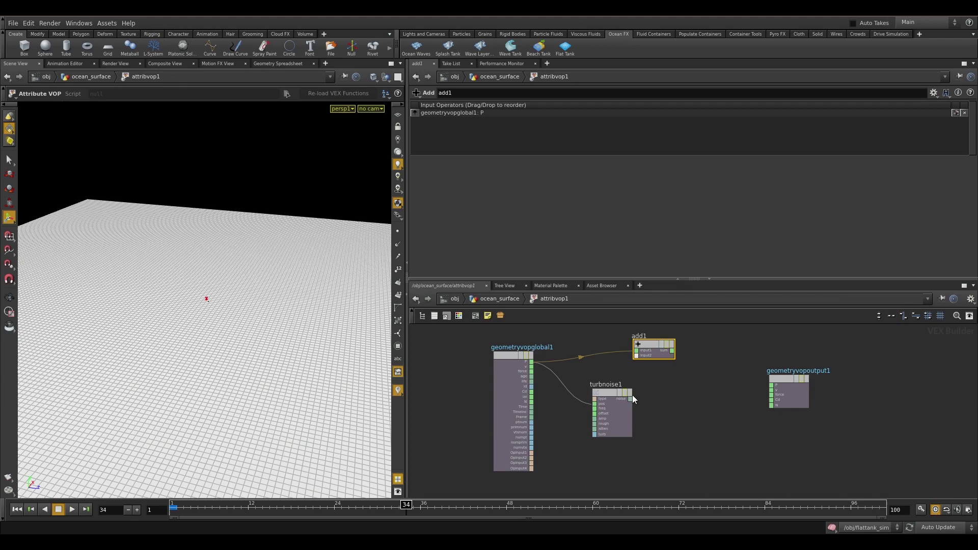
{"action": "left_click", "coordinate": [636, 357]}
- Spread out the global, noise and add nodes, and connect the add1 sum to P on geometryvopoutput1
{"action": "left_click_drag", "start_coordinate": [488, 358], "coordinate": [438, 359]}
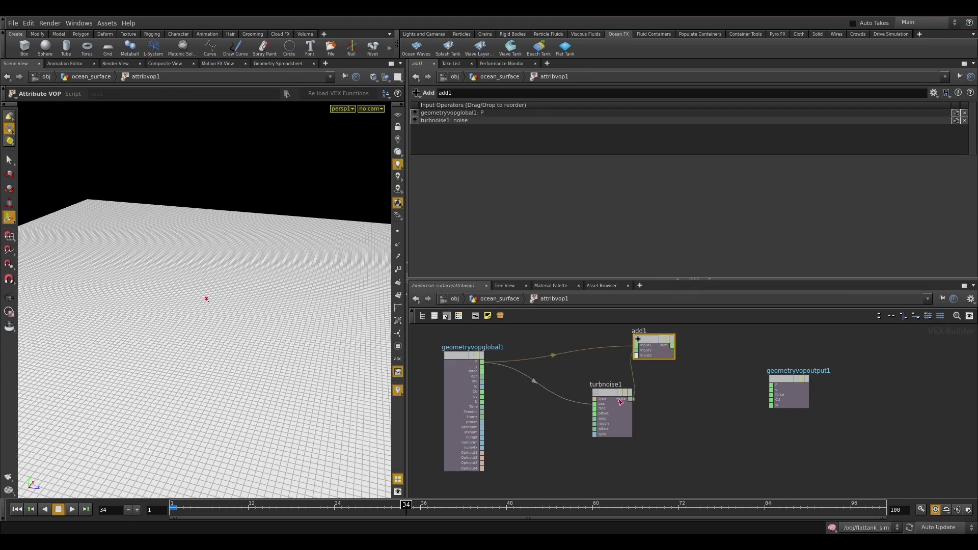
{"action": "left_click_drag", "start_coordinate": [611, 401], "coordinate": [553, 393]}
{"action": "left_click_drag", "start_coordinate": [650, 338], "coordinate": [643, 383]}
{"action": "left_click_drag", "start_coordinate": [553, 386], "coordinate": [545, 406]}
{"action": "left_click_drag", "start_coordinate": [659, 393], "coordinate": [765, 393]}
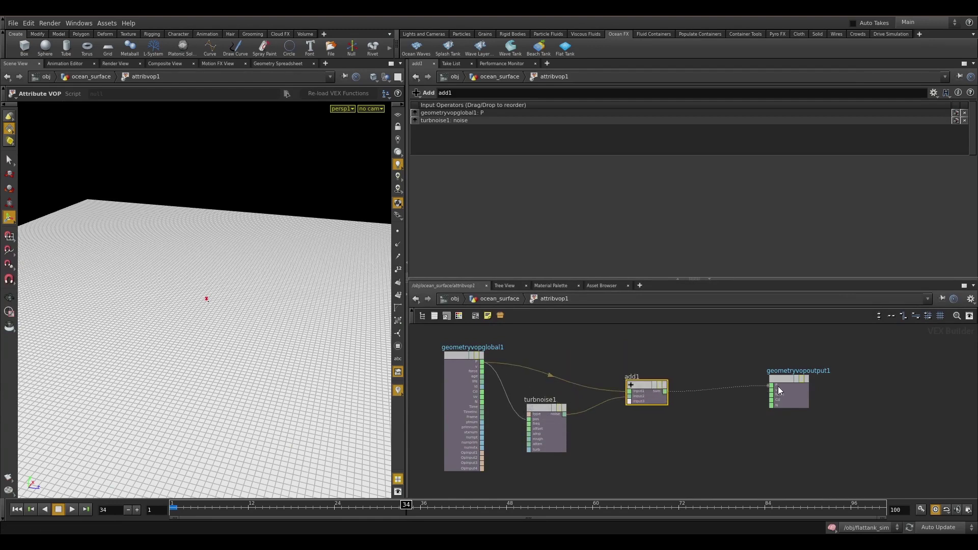
- Set turbnoise1 to the 3D Noise signature with an amplitude of 400
{"action": "left_click", "coordinate": [559, 410]}
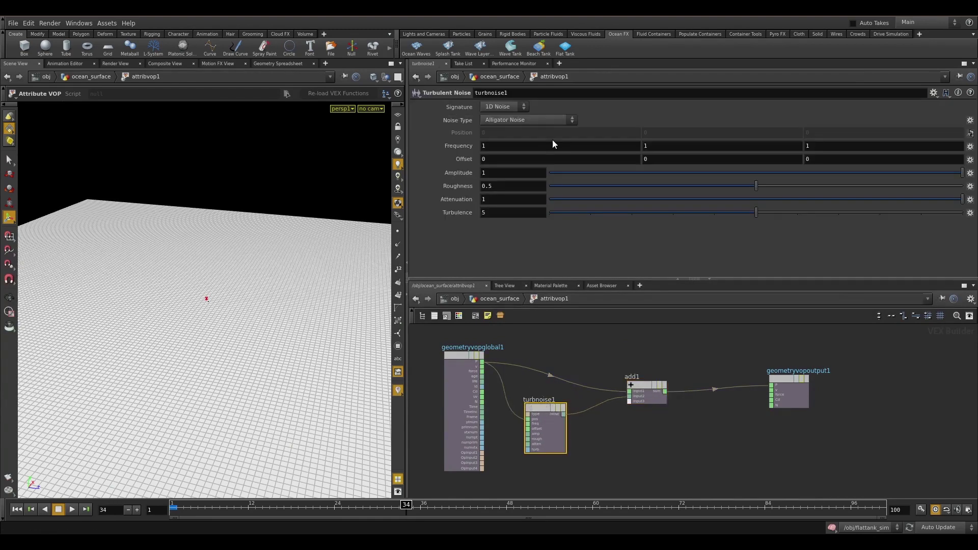
{"action": "left_click", "coordinate": [521, 108]}
{"action": "left_click", "coordinate": [518, 118]}
{"action": "double_click", "coordinate": [479, 174]}
{"action": "type", "text": "400"}
{"action": "key", "text": "Return"}
- Reference the first noise frequency component in the second and third with the relative expression ch("freq1")
{"action": "right_click", "coordinate": [502, 145]}
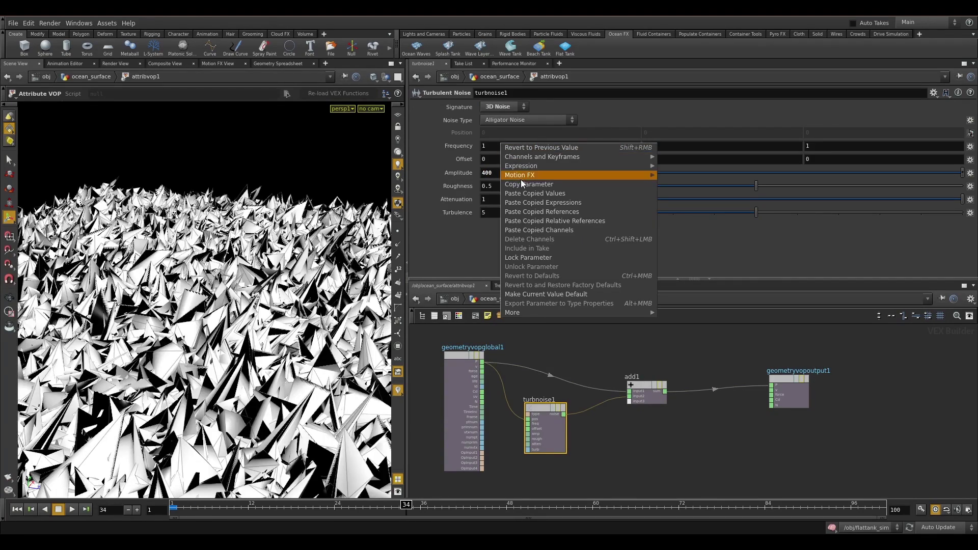
{"action": "key", "text": "Escape"}
{"action": "right_click", "coordinate": [673, 149]}
{"action": "left_click", "coordinate": [727, 227]}
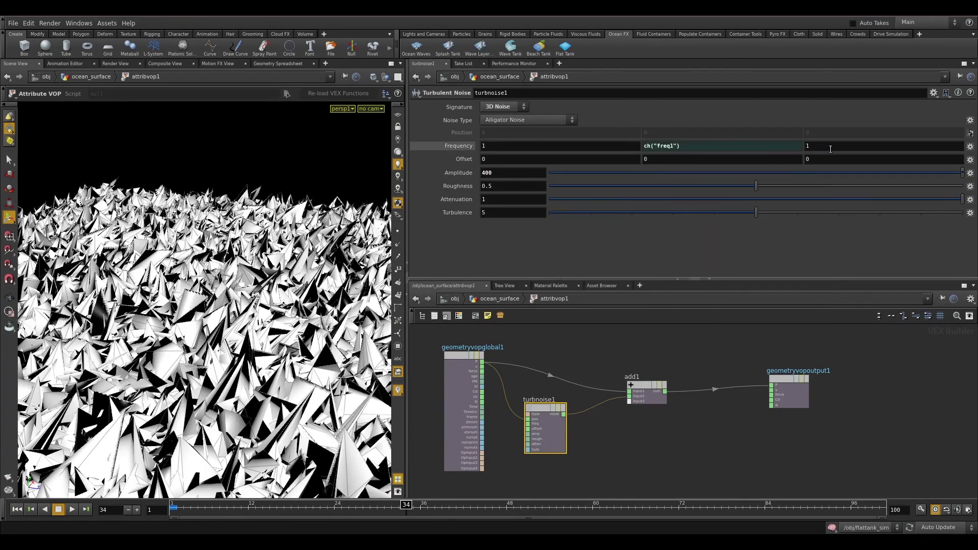
{"action": "right_click", "coordinate": [818, 148]}
{"action": "left_click", "coordinate": [808, 218]}
- Set the first noise frequency component to 0.001 and inspect the displaced grid from several angles
{"action": "left_click", "coordinate": [587, 147]}
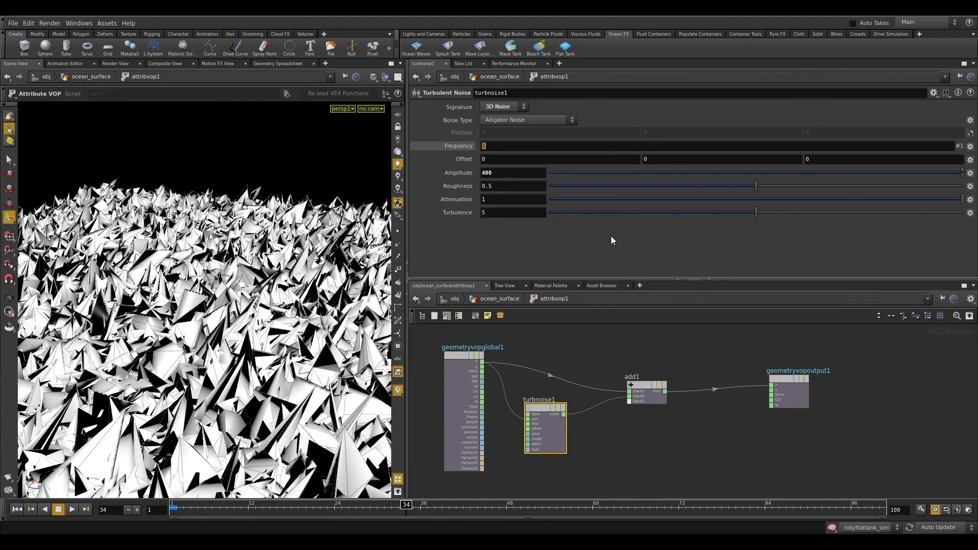
{"action": "type", "text": "0.01"}
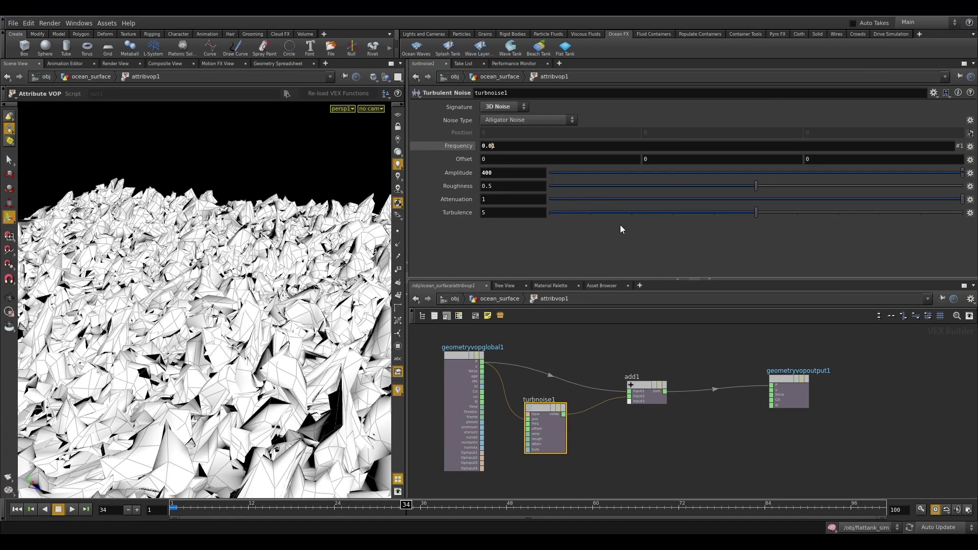
{"action": "key", "text": "BackSpace"}
{"action": "type", "text": "01"}
{"action": "key", "text": "Return"}
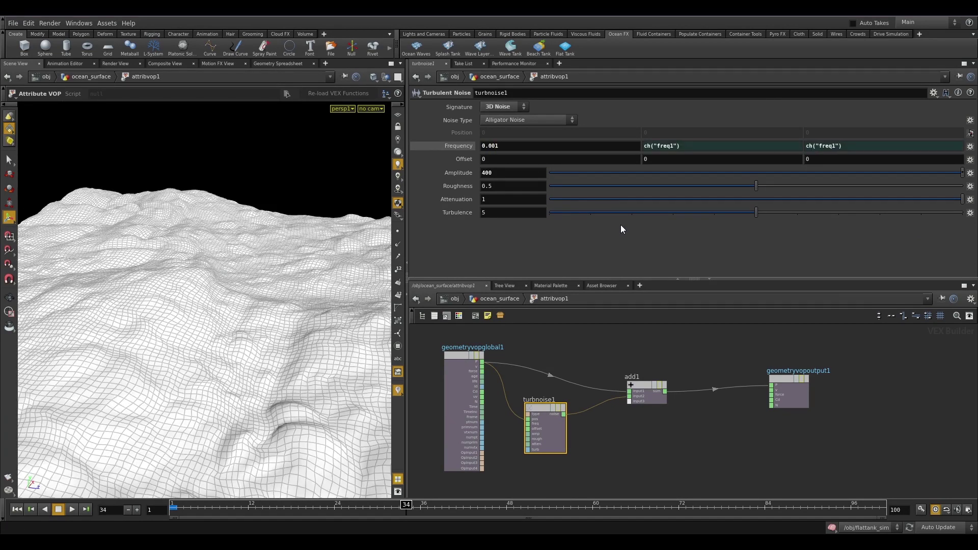
{"action": "left_click_drag", "start_coordinate": [306, 326], "coordinate": [348, 361]}
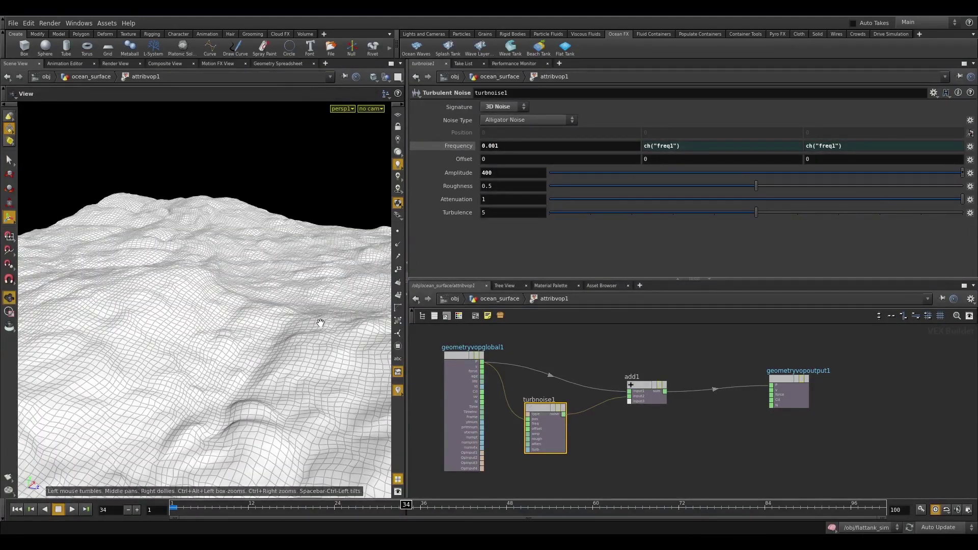
{"action": "left_click_drag", "start_coordinate": [321, 320], "coordinate": [218, 331]}
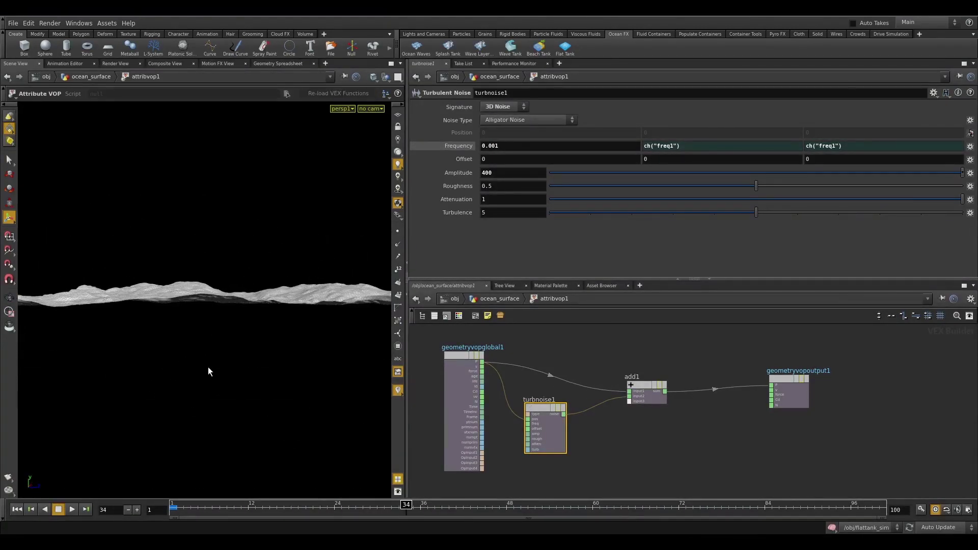
{"action": "left_click_drag", "start_coordinate": [232, 277], "coordinate": [209, 326]}
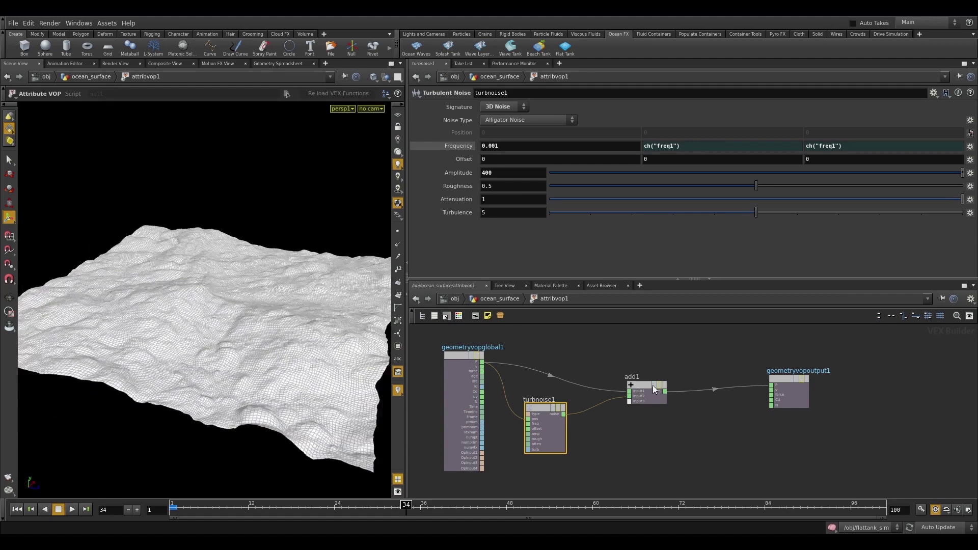
- Insert a Set Vector Component node into the wire between add1 and geometryvopoutput1
{"action": "left_click_drag", "start_coordinate": [646, 383], "coordinate": [624, 385]}
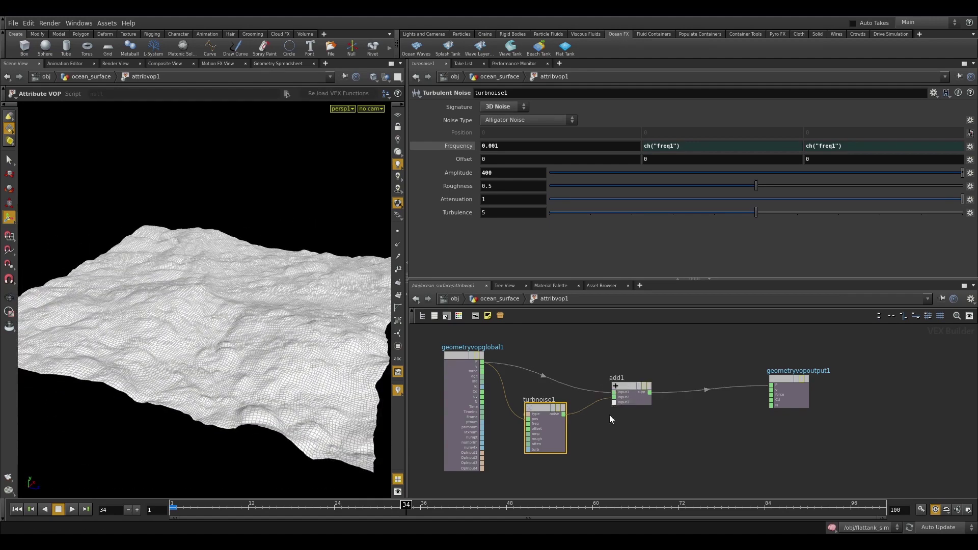
{"action": "left_click", "coordinate": [667, 363]}
{"action": "key", "text": "Tab"}
{"action": "type", "text": "set"}
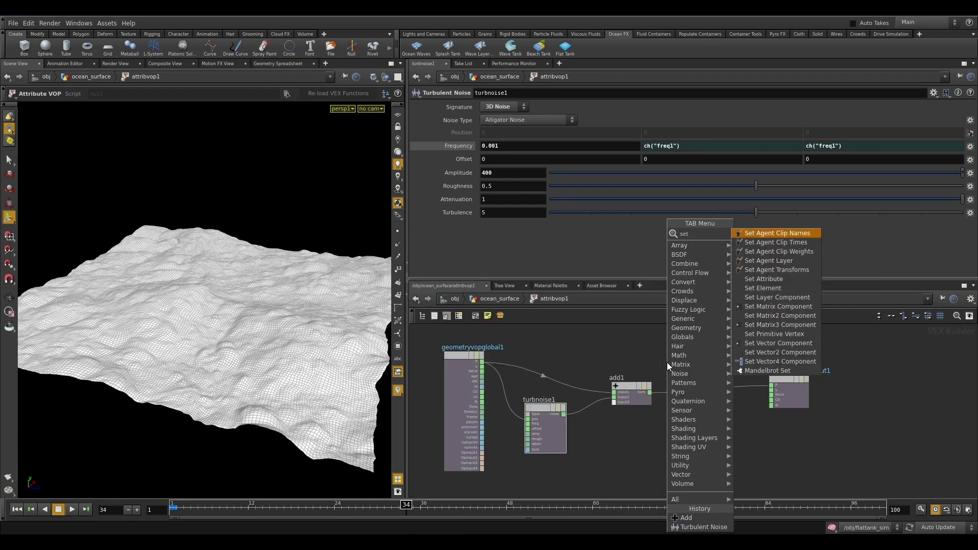
{"action": "type", "text": " co"}
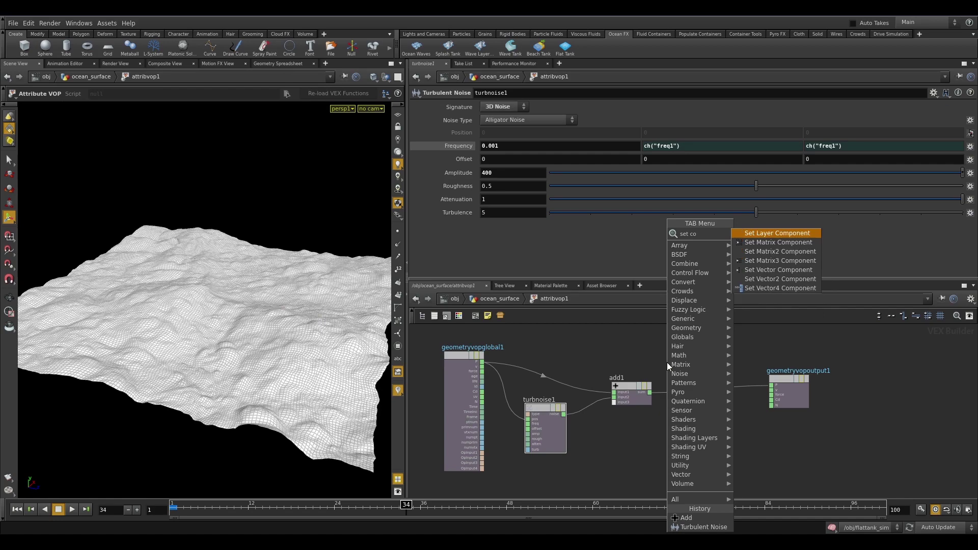
{"action": "key", "text": "Down"}
{"action": "key", "text": "Down"}
{"action": "key", "text": "Down"}
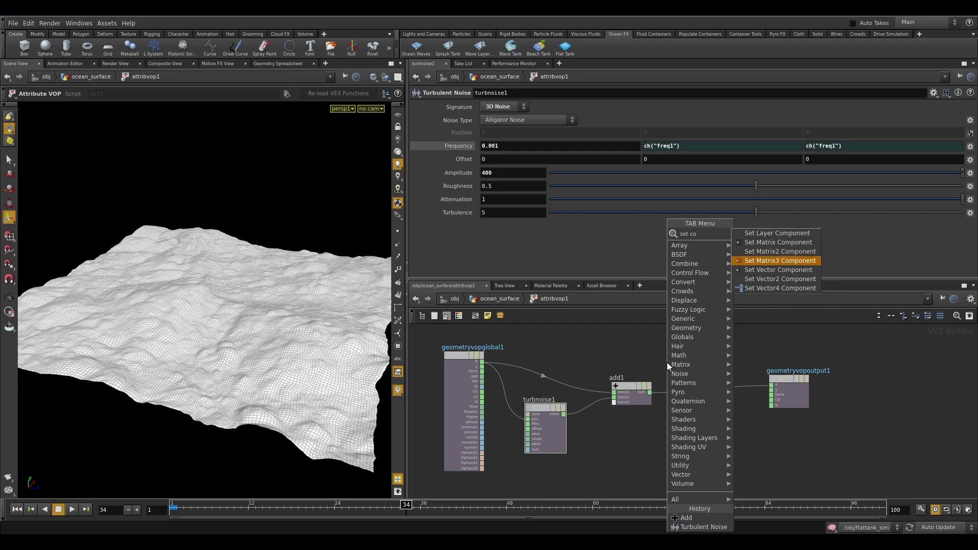
{"action": "key", "text": "Return"}
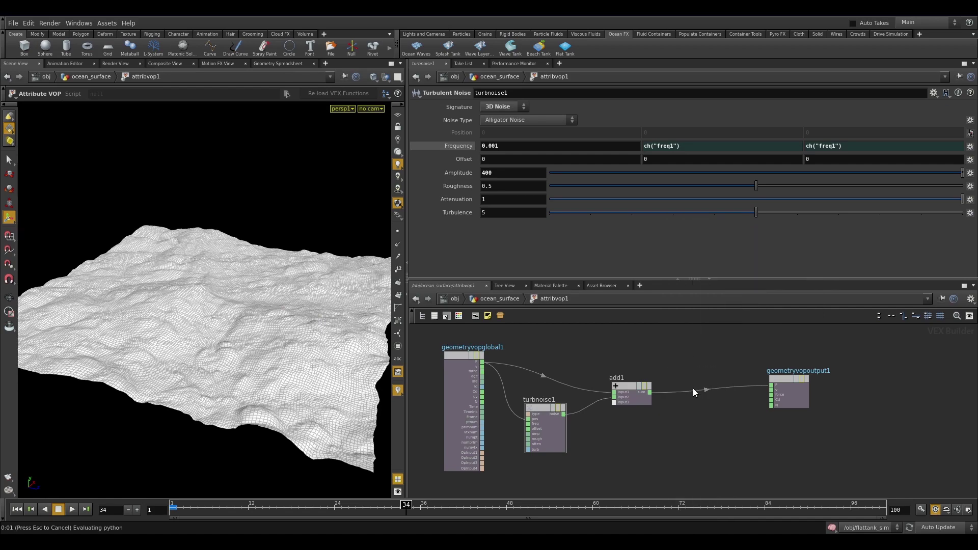
{"action": "left_click", "coordinate": [693, 387]}
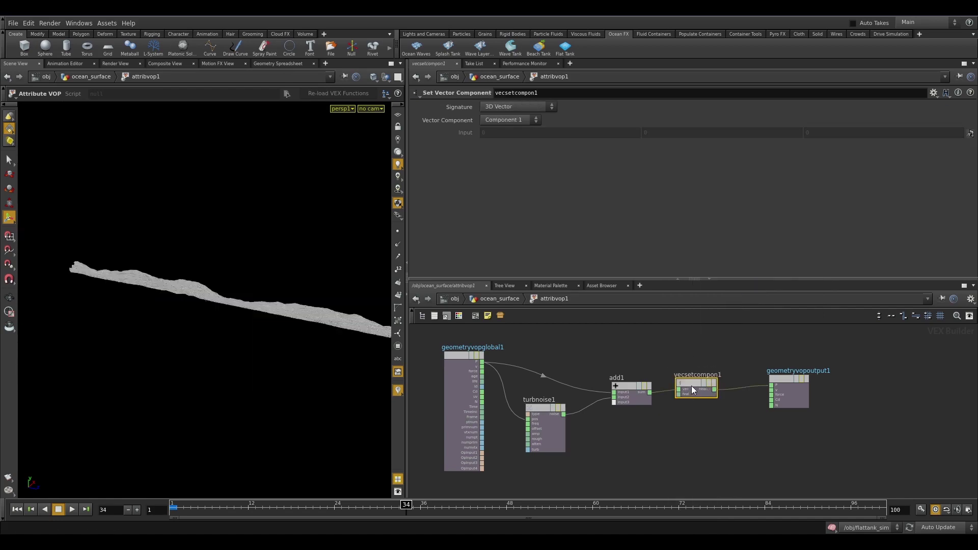
- Set the Vector Component of vecsetcompon1 to Component 2 and move geometryvopoutput1 farther from it
{"action": "left_click", "coordinate": [497, 121]}
{"action": "left_click", "coordinate": [521, 141]}
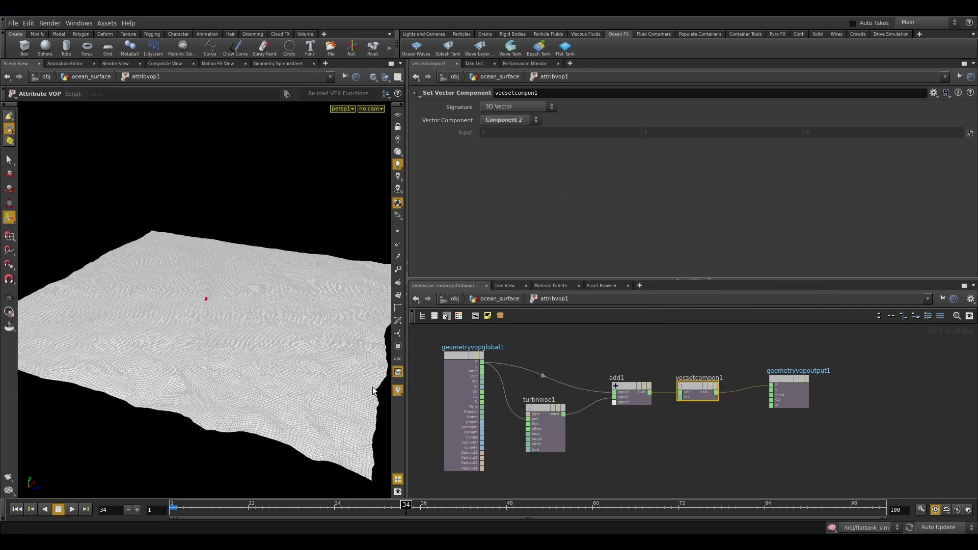
{"action": "left_click_drag", "start_coordinate": [249, 356], "coordinate": [258, 311], "text": "alt"}
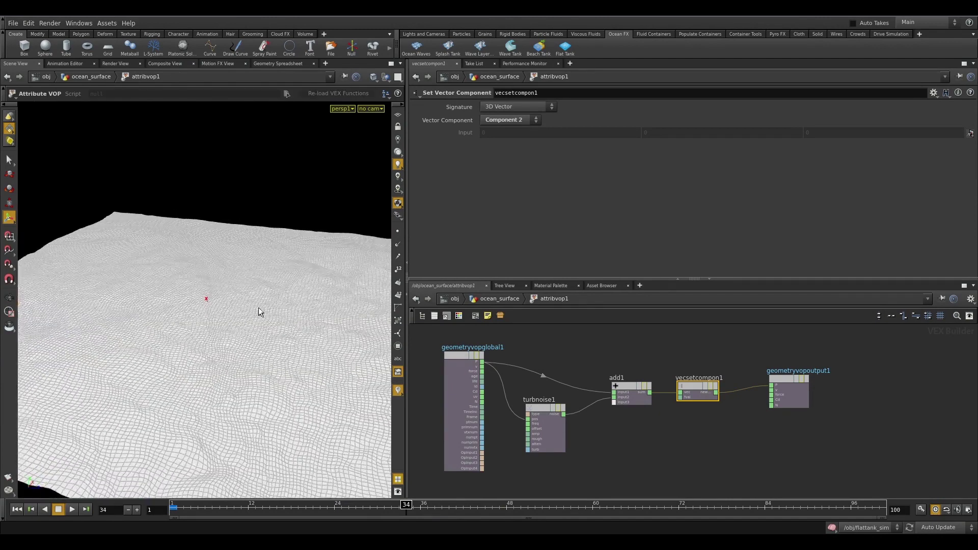
{"action": "left_click_drag", "start_coordinate": [786, 378], "coordinate": [839, 377]}
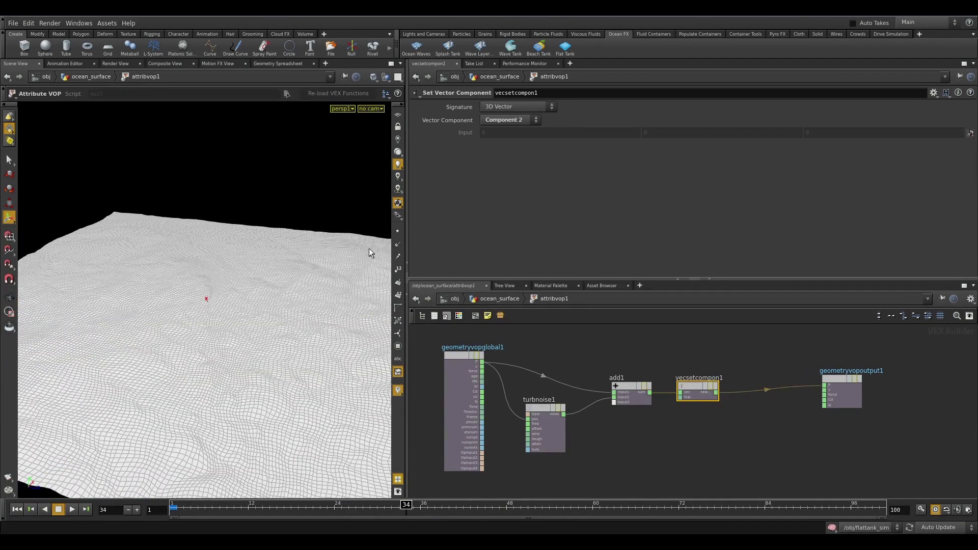
- View the displaced grid through cam1 and from a free perspective around the origin
{"action": "left_click", "coordinate": [372, 108]}
{"action": "left_click", "coordinate": [372, 108]}
{"action": "left_click", "coordinate": [379, 152]}
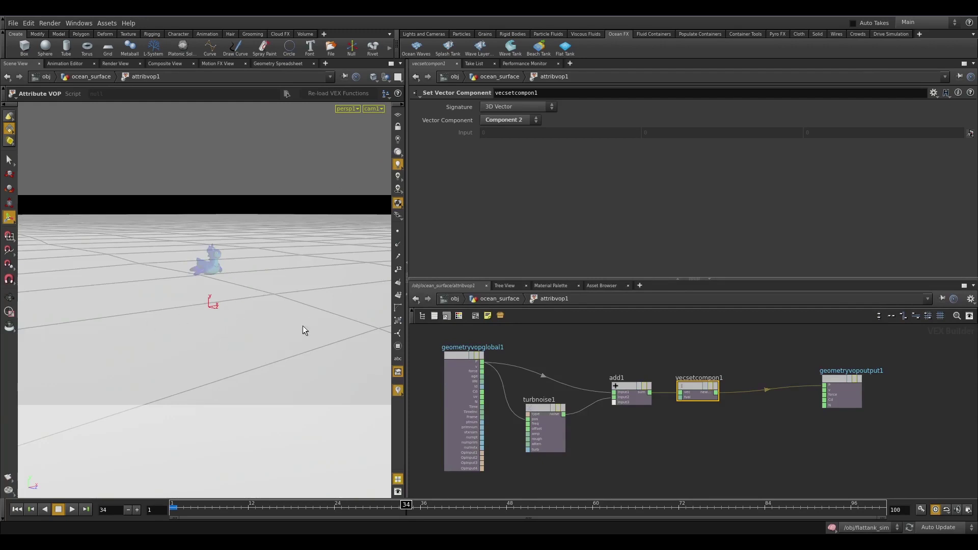
{"action": "key", "text": "space"}
{"action": "left_click_drag", "start_coordinate": [244, 316], "coordinate": [200, 316]}
{"action": "right_click_drag", "start_coordinate": [199, 316], "coordinate": [197, 297]}
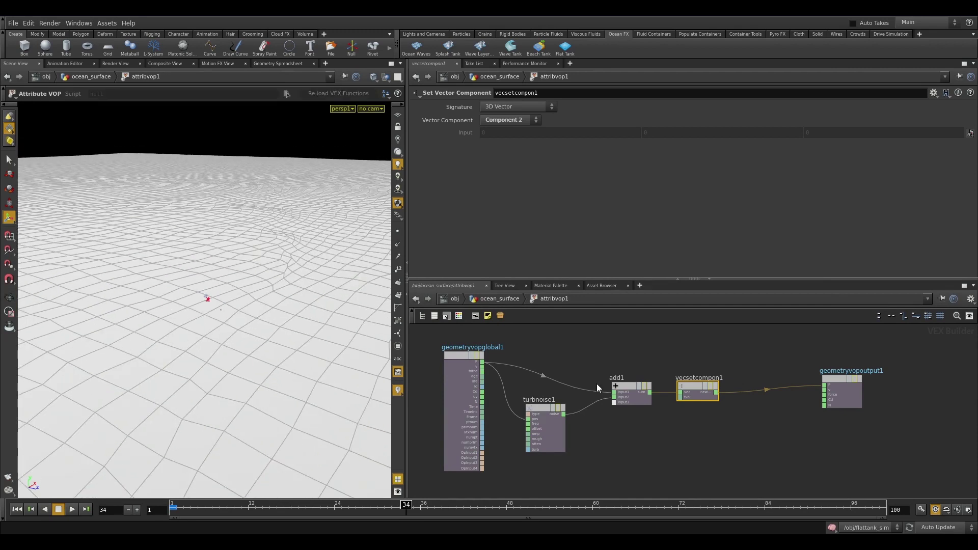
- Add a Length node fed by the global P output and place it above add1
{"action": "left_click", "coordinate": [646, 346]}
{"action": "key", "text": "Tab"}
{"action": "type", "text": "le"}
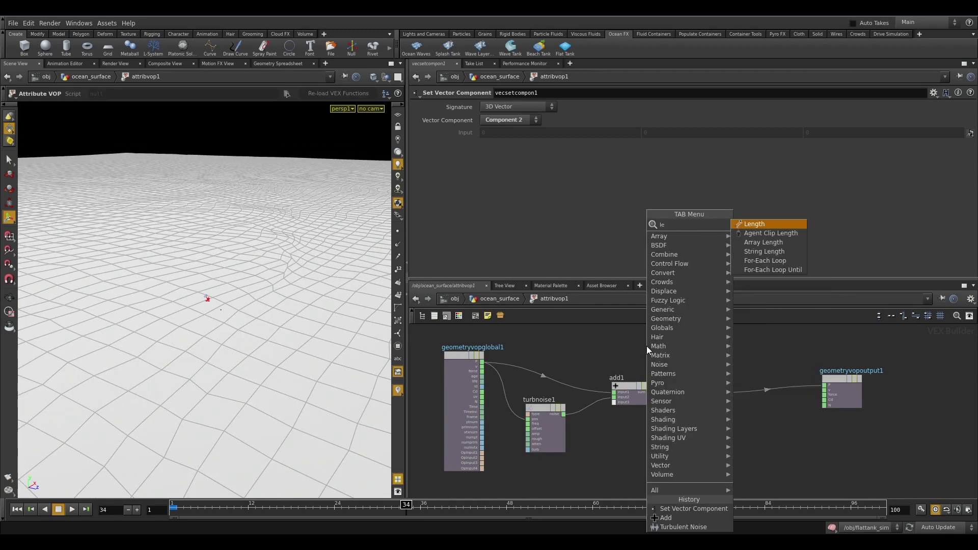
{"action": "key", "text": "Escape"}
{"action": "left_click", "coordinate": [646, 346]}
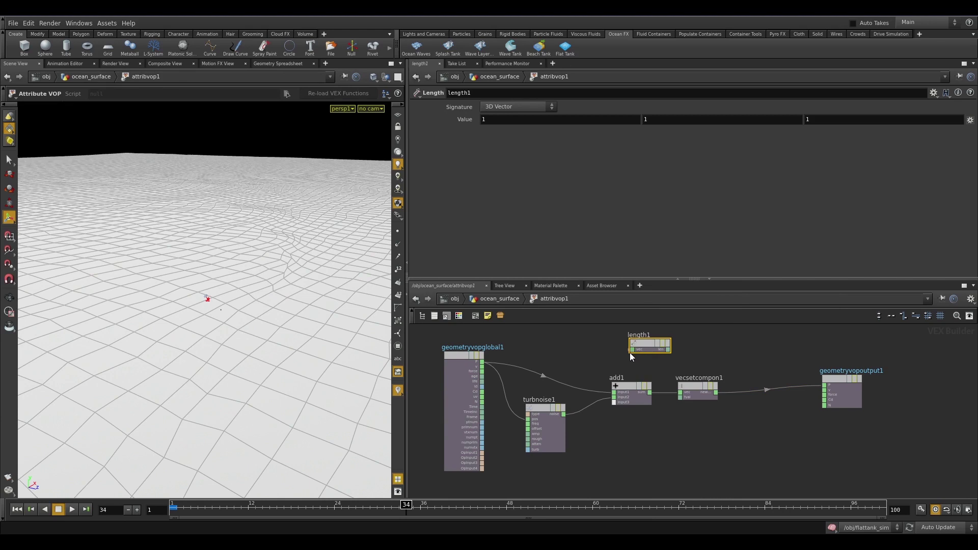
{"action": "left_click_drag", "start_coordinate": [629, 353], "coordinate": [482, 363]}
{"action": "left_click_drag", "start_coordinate": [632, 346], "coordinate": [604, 357]}
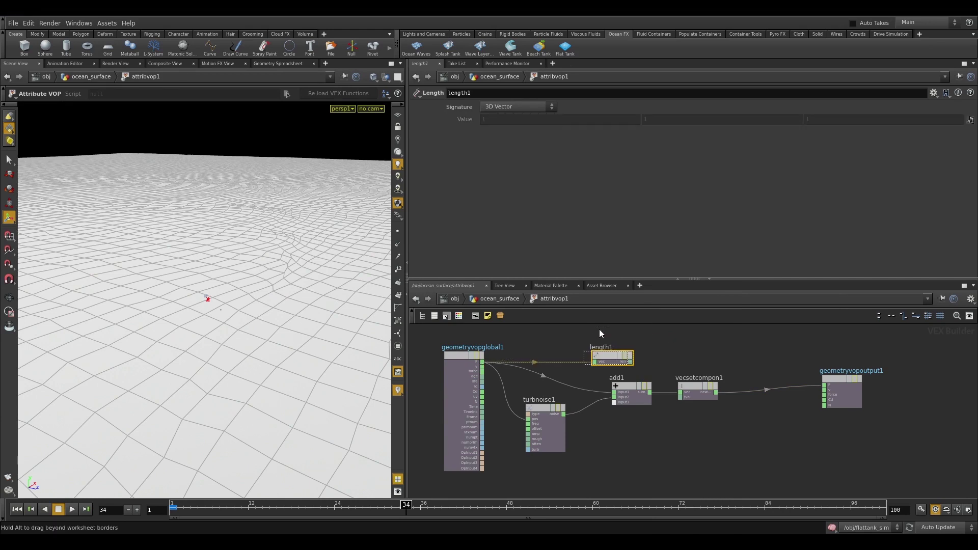
{"action": "middle_click_drag", "start_coordinate": [610, 355], "coordinate": [563, 395]}
{"action": "left_click_drag", "start_coordinate": [563, 396], "coordinate": [569, 358]}
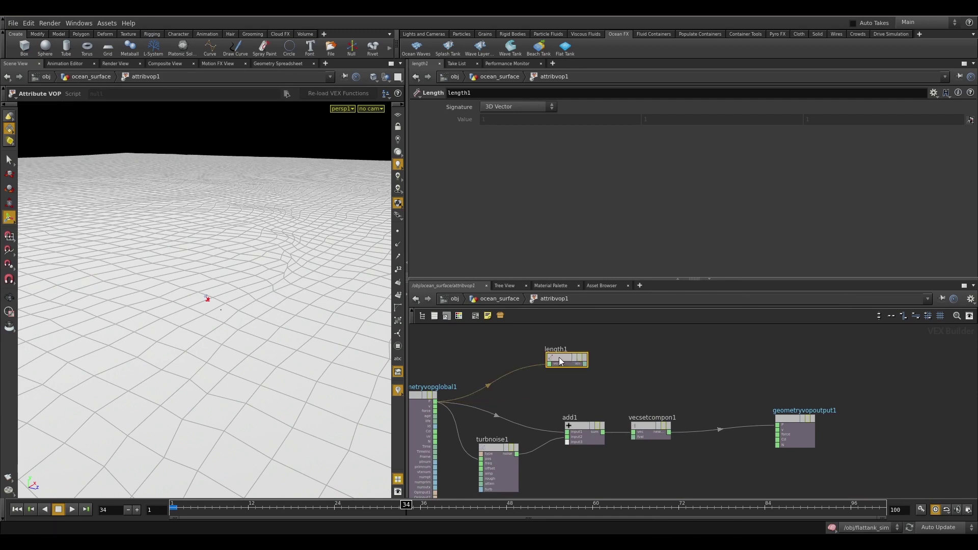
- Add a Fit Range node fed by length1 and connect its output to Cd on geometryvopoutput1
{"action": "key", "text": "Tab"}
{"action": "type", "text": "fit"}
{"action": "key", "text": "Return"}
{"action": "left_click", "coordinate": [631, 370]}
{"action": "left_click", "coordinate": [623, 365]}
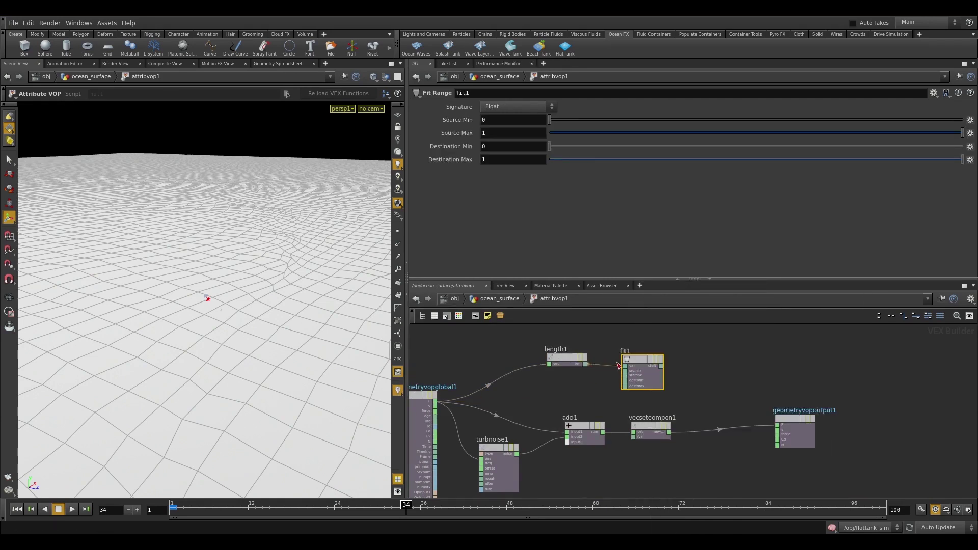
{"action": "left_click", "coordinate": [662, 366]}
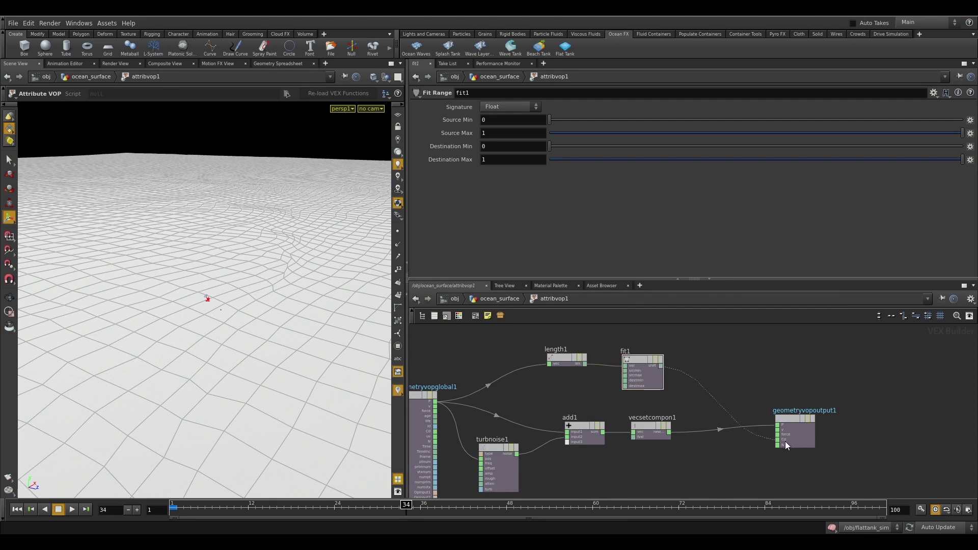
- Set the fit1 Source Min to 50 and Source Max to 300
{"action": "double_click", "coordinate": [513, 122]}
{"action": "type", "text": "50"}
{"action": "key", "text": "Tab"}
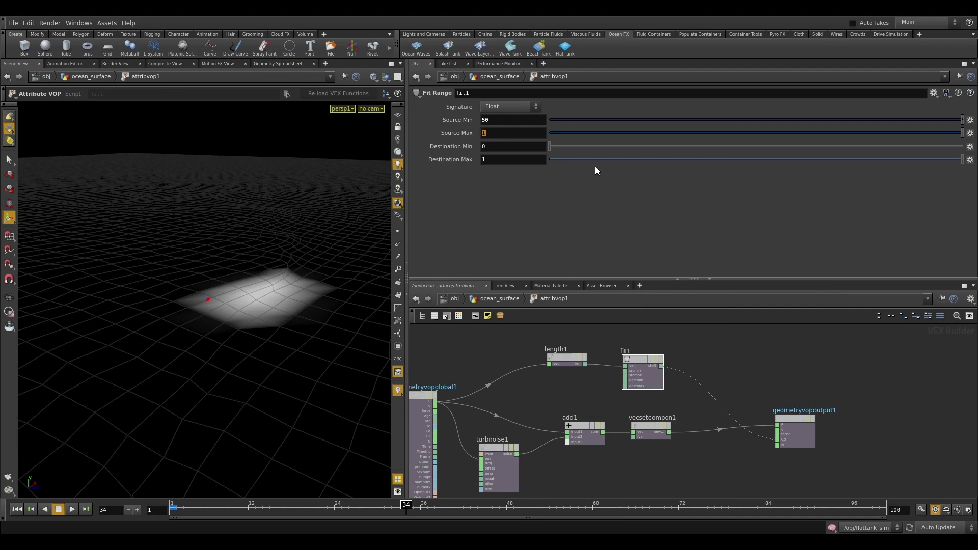
{"action": "type", "text": "300"}
{"action": "key", "text": "Return"}
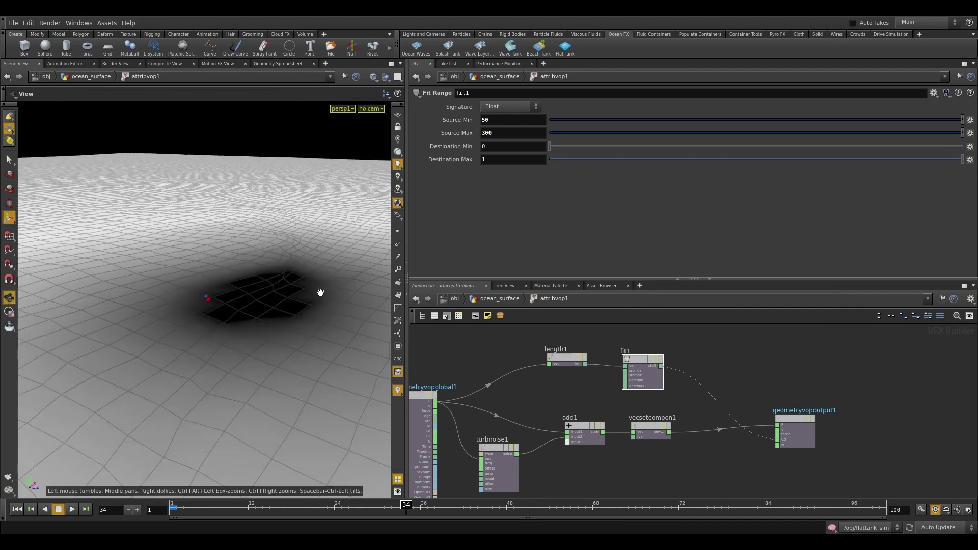
{"action": "right_click_drag", "start_coordinate": [320, 292], "coordinate": [254, 302], "text": "alt"}
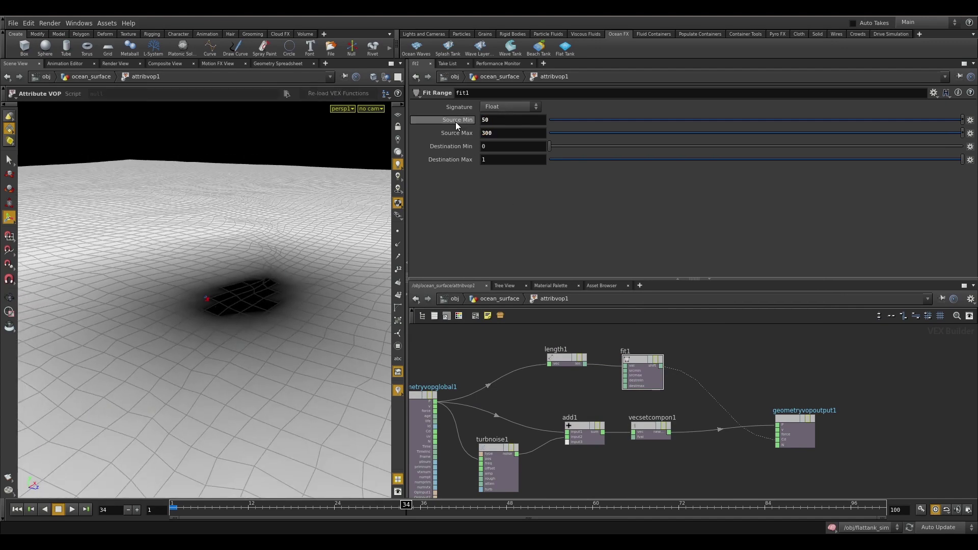
- Set the fit1 Source Min to 250 and Source Max to 400
{"action": "middle_click_drag", "start_coordinate": [455, 122], "coordinate": [624, 118]}
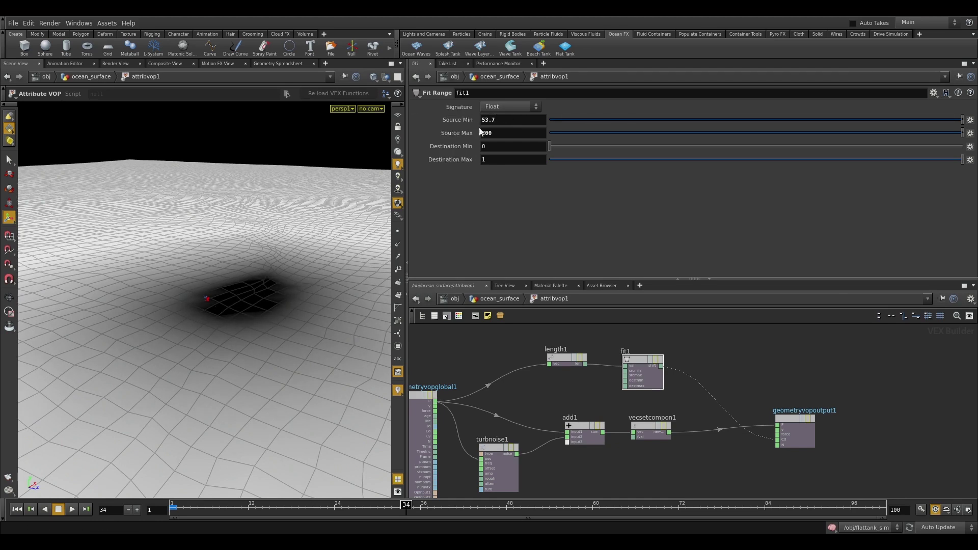
{"action": "left_click_drag", "start_coordinate": [502, 121], "coordinate": [383, 120]}
{"action": "type", "text": "250"}
{"action": "key", "text": "Tab"}
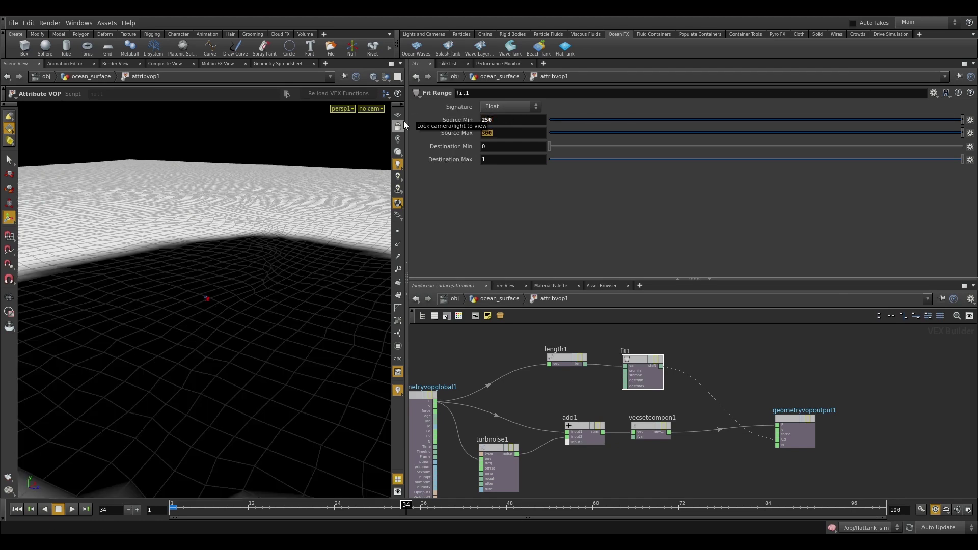
{"action": "type", "text": "400"}
{"action": "key", "text": "Return"}
- Set the fit1 Source Min to 300 and Source Max to 550, and move geometryvopoutput1 farther from the other nodes
{"action": "key", "text": "shift+Tab"}
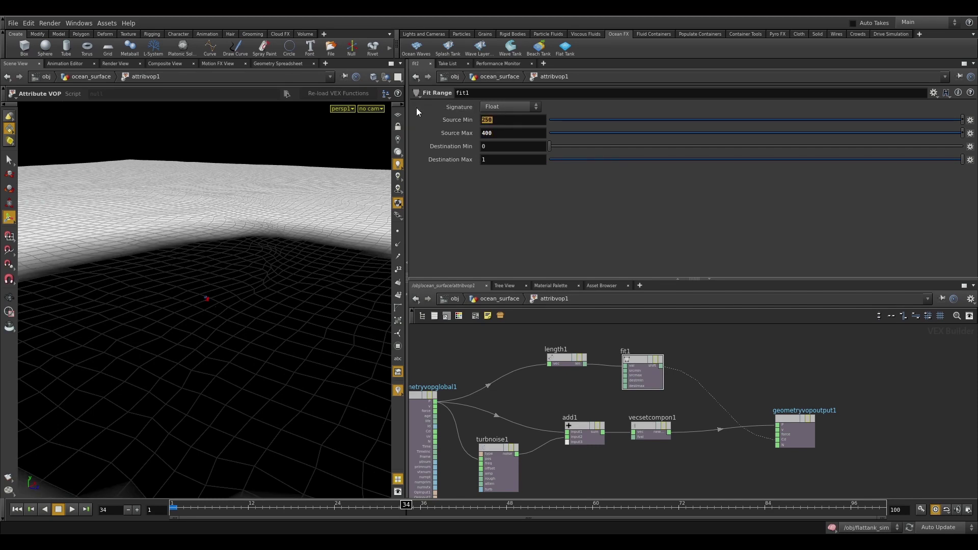
{"action": "type", "text": "300"}
{"action": "key", "text": "Tab"}
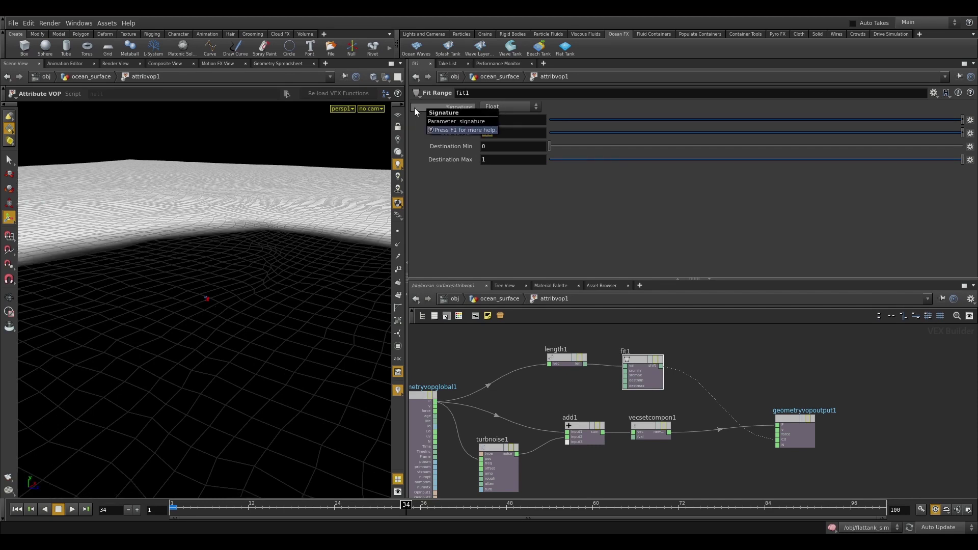
{"action": "type", "text": "500"}
{"action": "key", "text": "Return"}
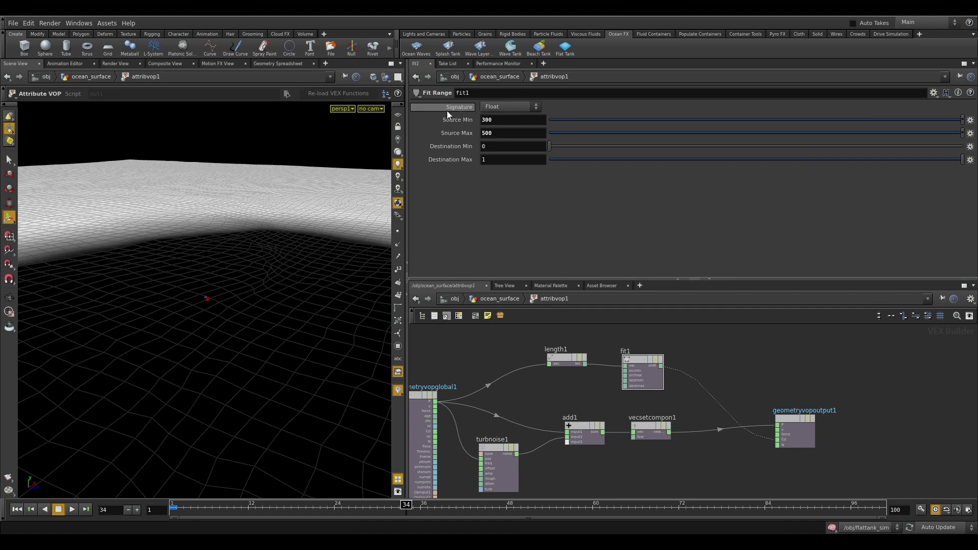
{"action": "left_click", "coordinate": [505, 133]}
{"action": "key", "text": "BackSpace"}
{"action": "key", "text": "BackSpace"}
{"action": "type", "text": "50"}
{"action": "key", "text": "Return"}
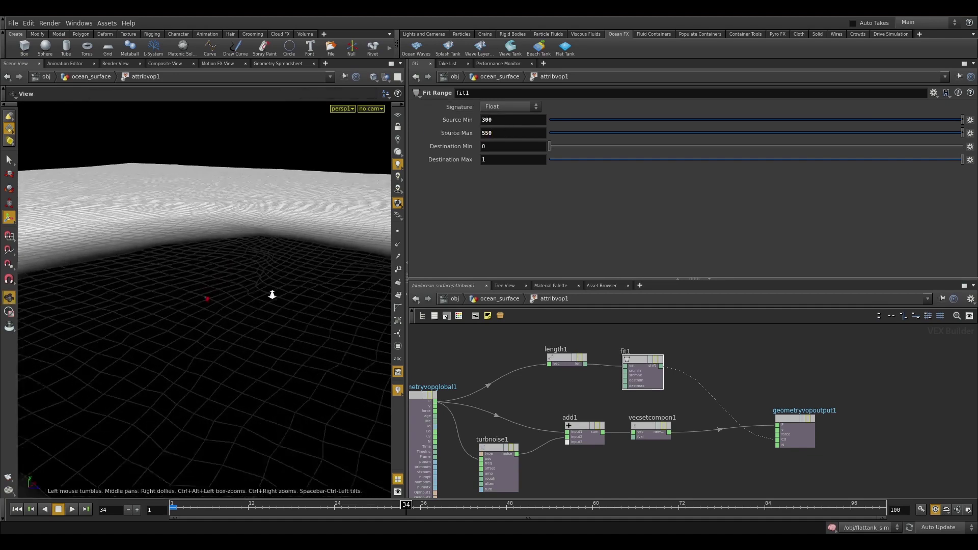
{"action": "left_click_drag", "start_coordinate": [201, 316], "coordinate": [256, 239]}
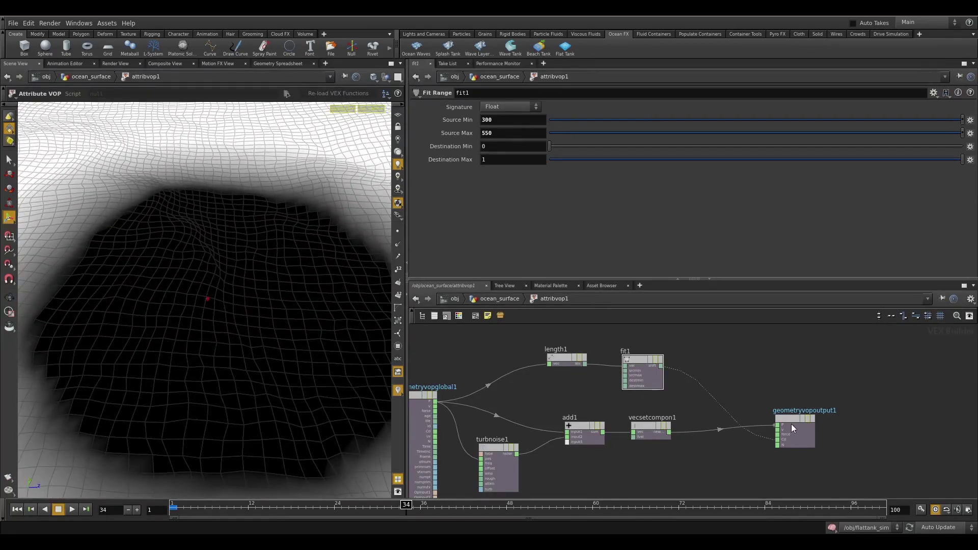
{"action": "left_click_drag", "start_coordinate": [809, 415], "coordinate": [831, 414]}
- Try to rewire the length1 input to vecsetcompon1, and reconnect it to the global P output
{"action": "left_click_drag", "start_coordinate": [549, 364], "coordinate": [669, 435]}
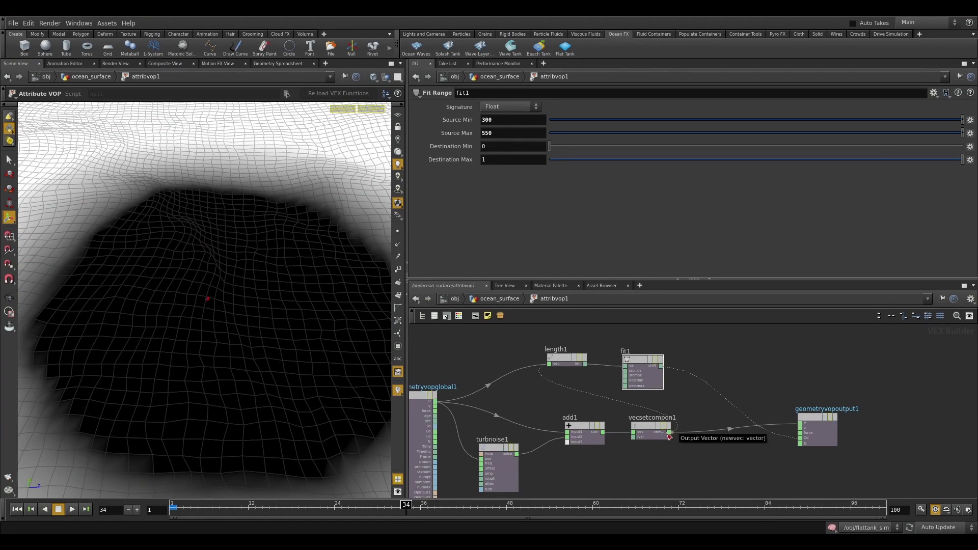
{"action": "left_click_drag", "start_coordinate": [670, 436], "coordinate": [449, 368]}
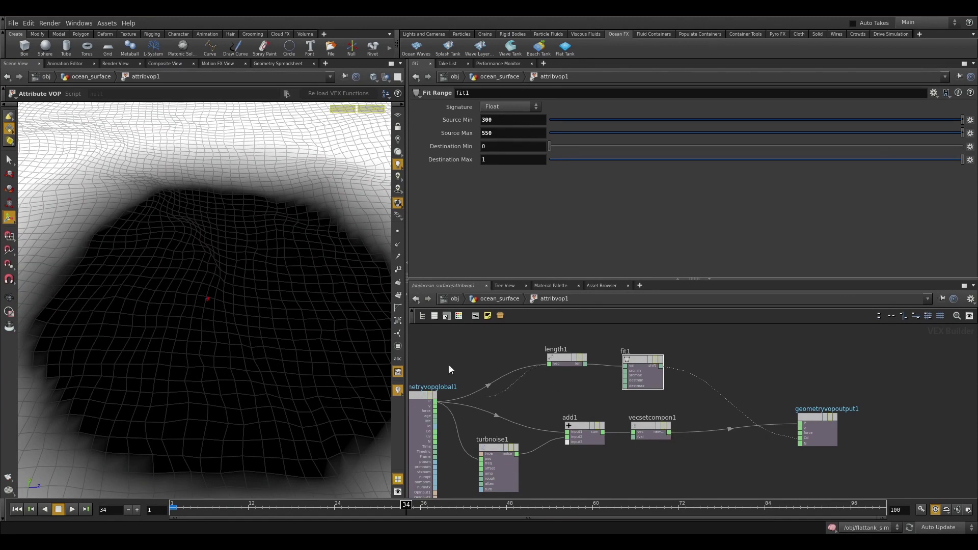
{"action": "right_click", "coordinate": [449, 390]}
{"action": "left_click", "coordinate": [629, 341]}
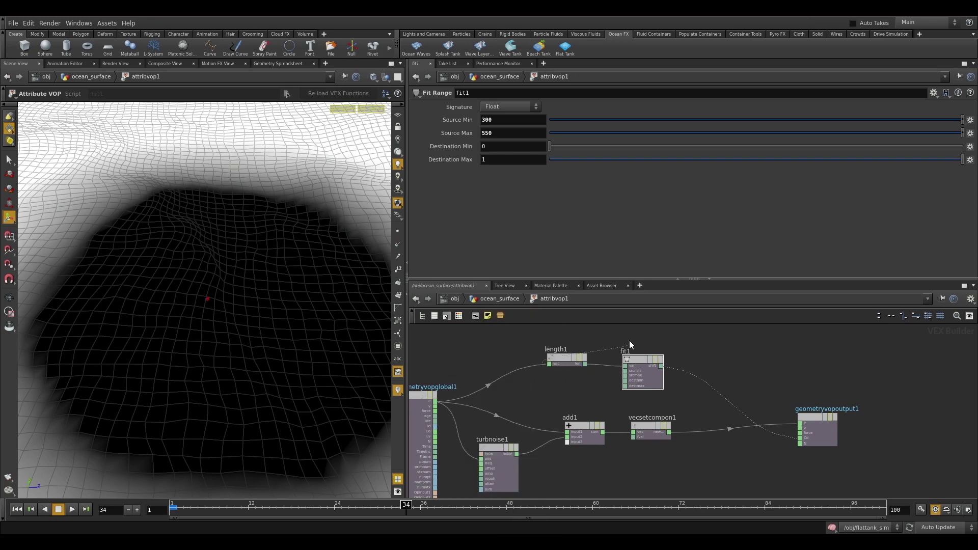
{"action": "left_click", "coordinate": [629, 342]}
{"action": "key", "text": "ctrl+z"}
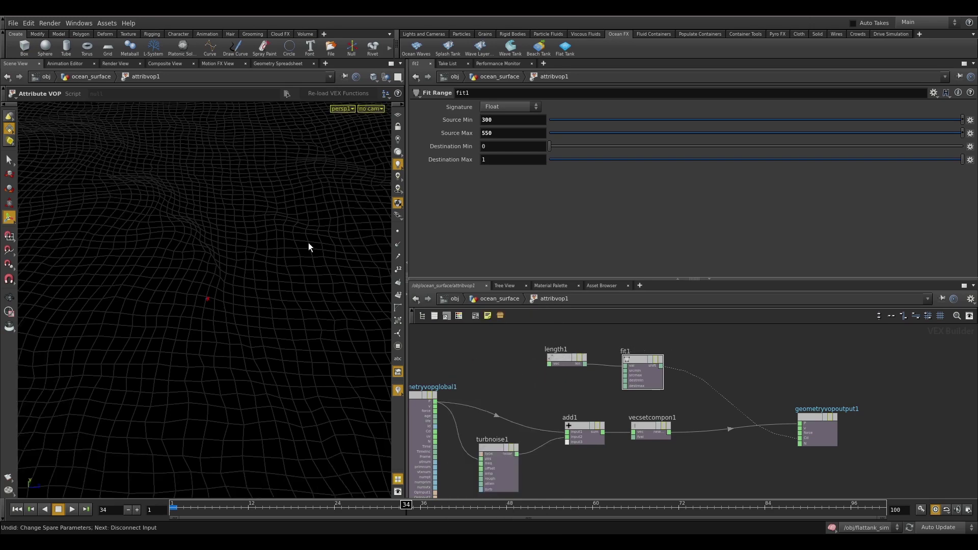
{"action": "left_click_drag", "start_coordinate": [549, 364], "coordinate": [436, 401]}
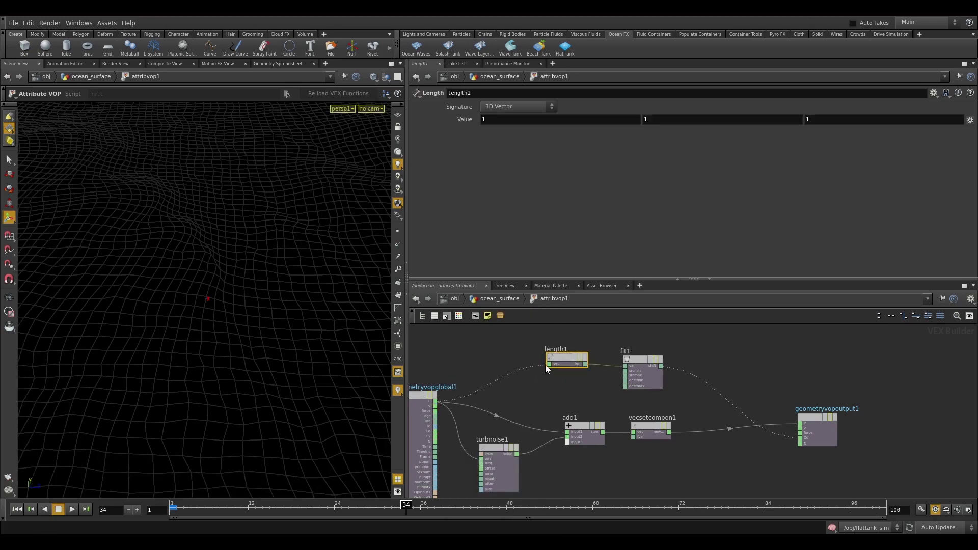
- Add a Mix node between fit1 and geometryvopoutput1
{"action": "middle_click_drag", "start_coordinate": [747, 350], "coordinate": [649, 348]}
{"action": "left_click", "coordinate": [682, 355]}
{"action": "key", "text": "Tab"}
{"action": "type", "text": "mix"}
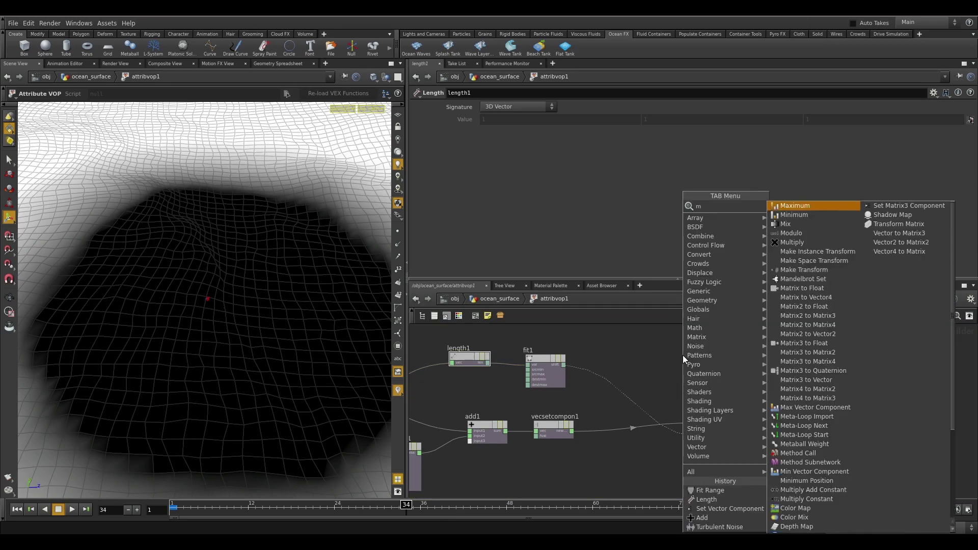
{"action": "key", "text": "Return"}
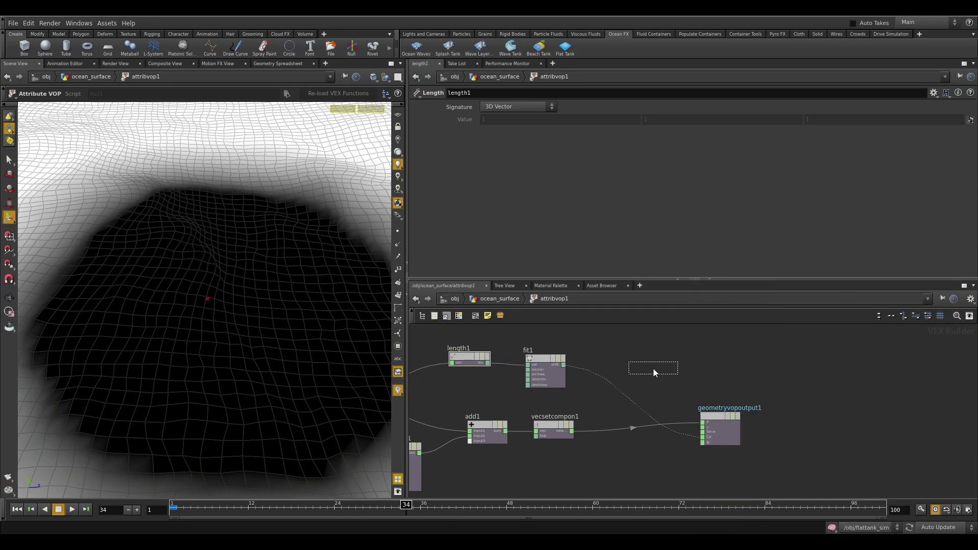
{"action": "left_click", "coordinate": [637, 373]}
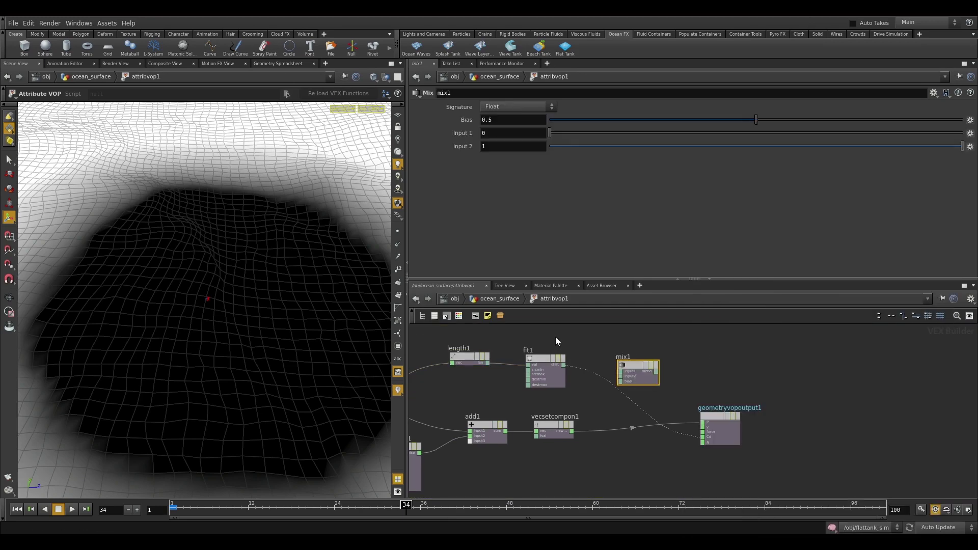
- Connect fit1 to the mix1 bias, global P to its first input and vecsetcompon1 to its second, moving fit1 clear of the wires
{"action": "left_click", "coordinate": [544, 358]}
{"action": "left_click", "coordinate": [563, 364]}
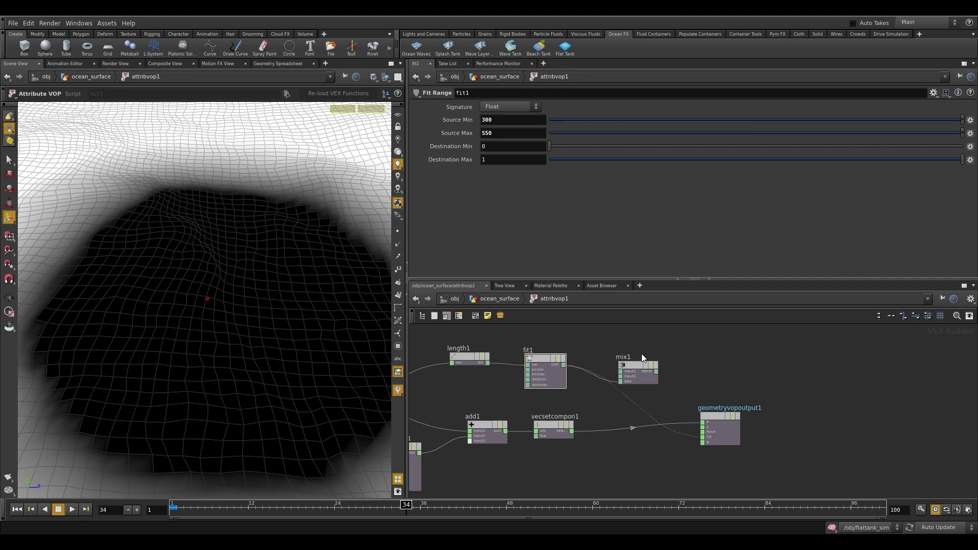
{"action": "left_click", "coordinate": [576, 429]}
{"action": "left_click", "coordinate": [625, 378]}
{"action": "middle_click_drag", "start_coordinate": [582, 391], "coordinate": [651, 386]}
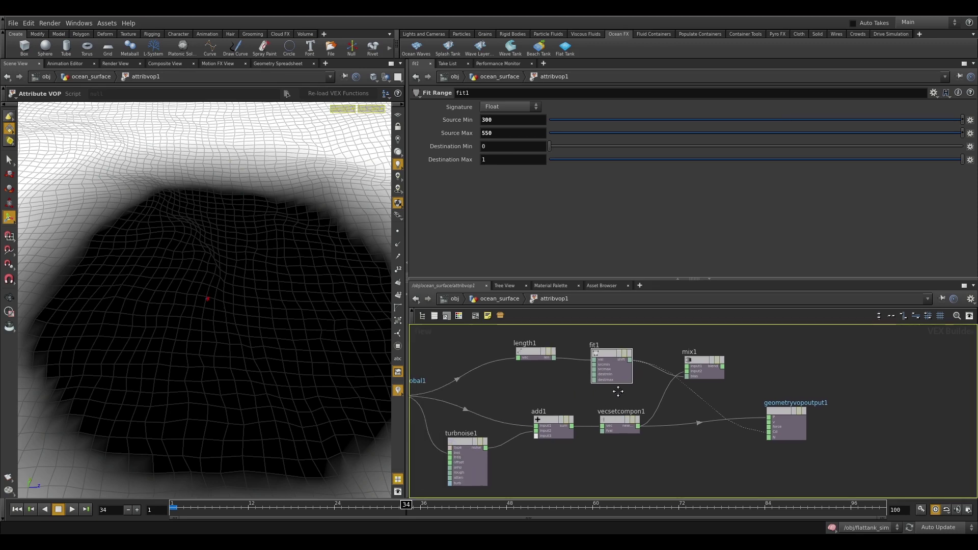
{"action": "left_click", "coordinate": [688, 367]}
{"action": "middle_click_drag", "start_coordinate": [560, 397], "coordinate": [656, 395]}
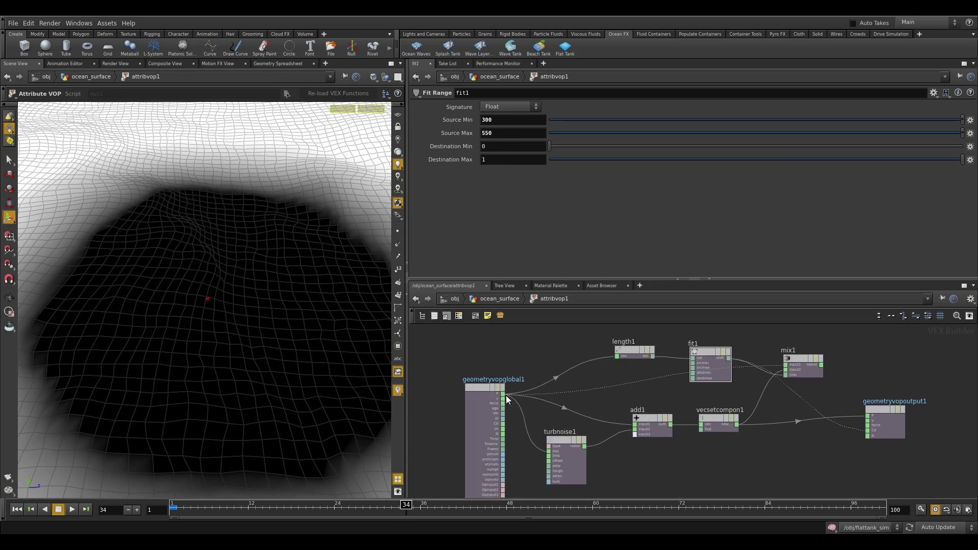
{"action": "left_click", "coordinate": [503, 394]}
{"action": "left_click_drag", "start_coordinate": [699, 351], "coordinate": [687, 331]}
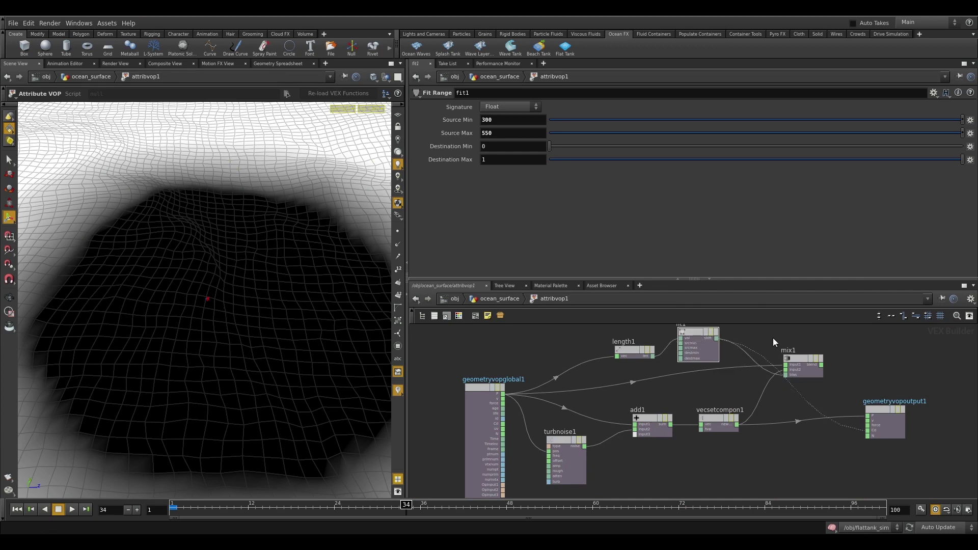
- Connect the mix1 output to P on geometryvopoutput1 and view the masked grid from farther away
{"action": "middle_click_drag", "start_coordinate": [772, 338], "coordinate": [699, 331]}
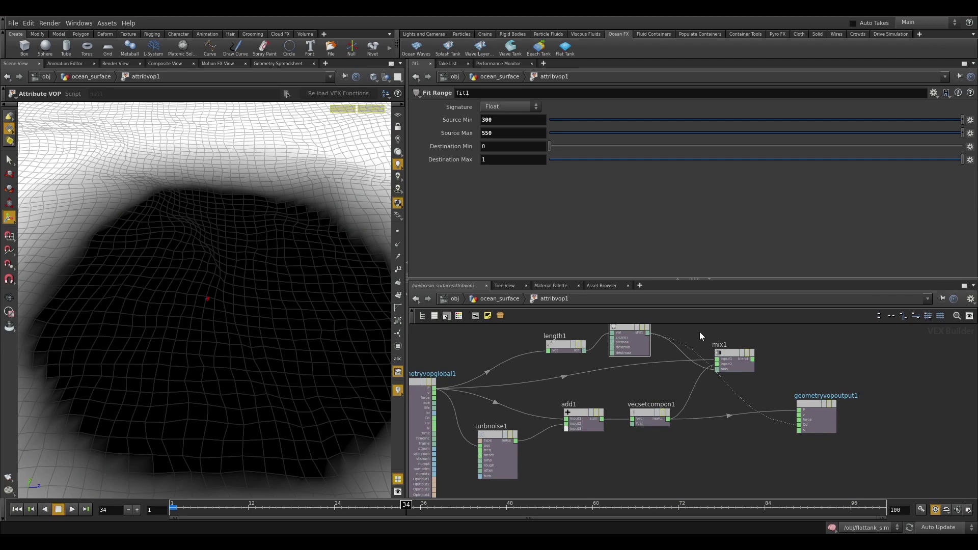
{"action": "left_click", "coordinate": [744, 356]}
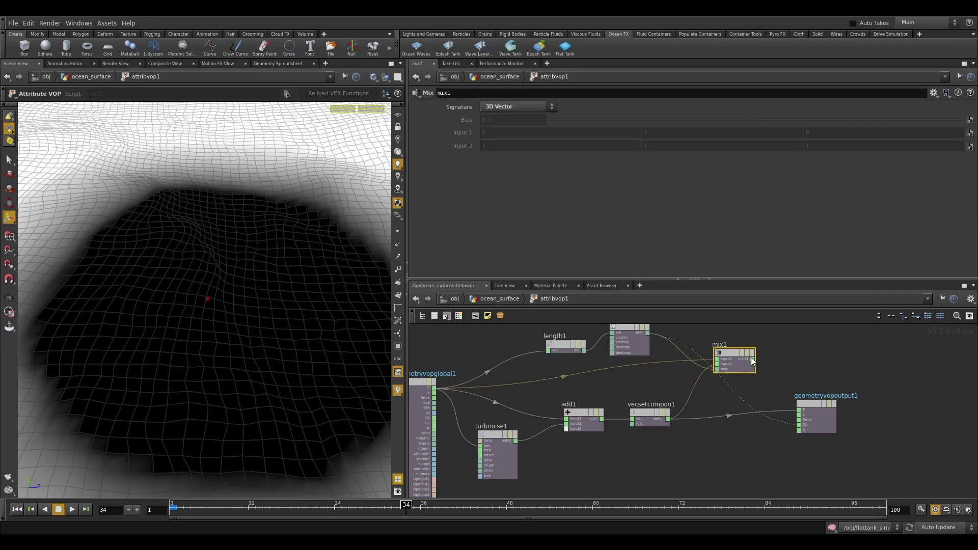
{"action": "left_click_drag", "start_coordinate": [752, 360], "coordinate": [845, 421]}
{"action": "left_click", "coordinate": [799, 411]}
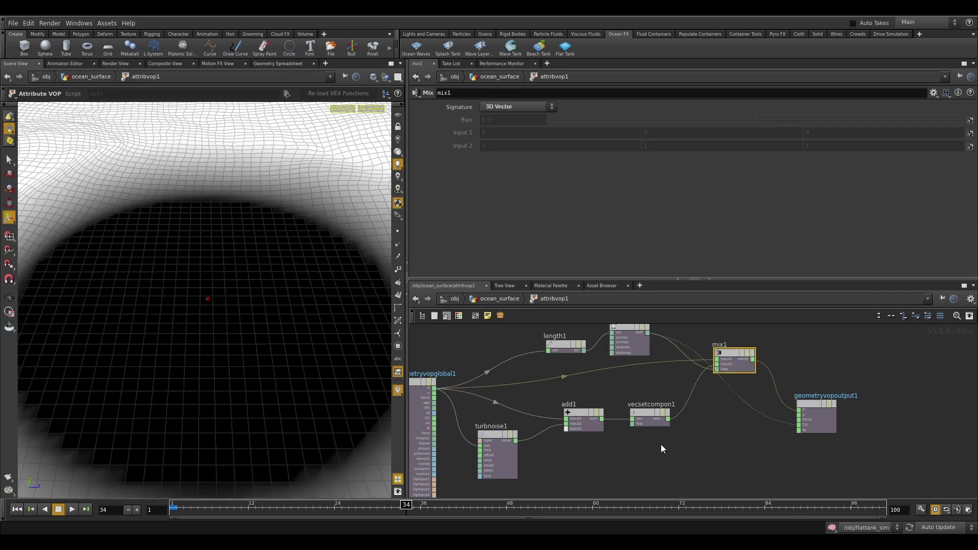
{"action": "key", "text": "Escape"}
{"action": "right_click_drag", "start_coordinate": [312, 317], "coordinate": [118, 325], "text": "alt"}
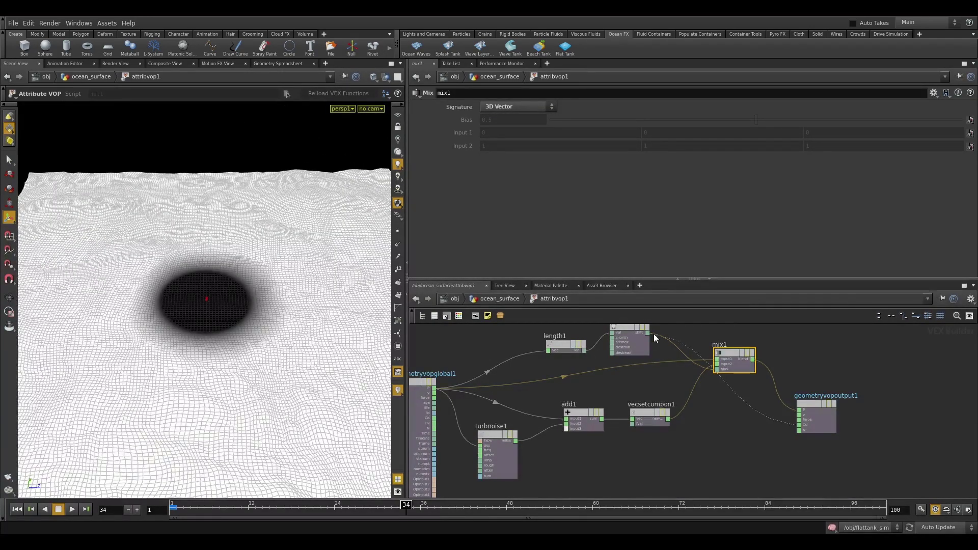
- Try a Source Min of 100 on fit1 and set it back to 300
{"action": "middle_click_drag", "start_coordinate": [653, 334], "coordinate": [636, 369]}
{"action": "left_click", "coordinate": [615, 362]}
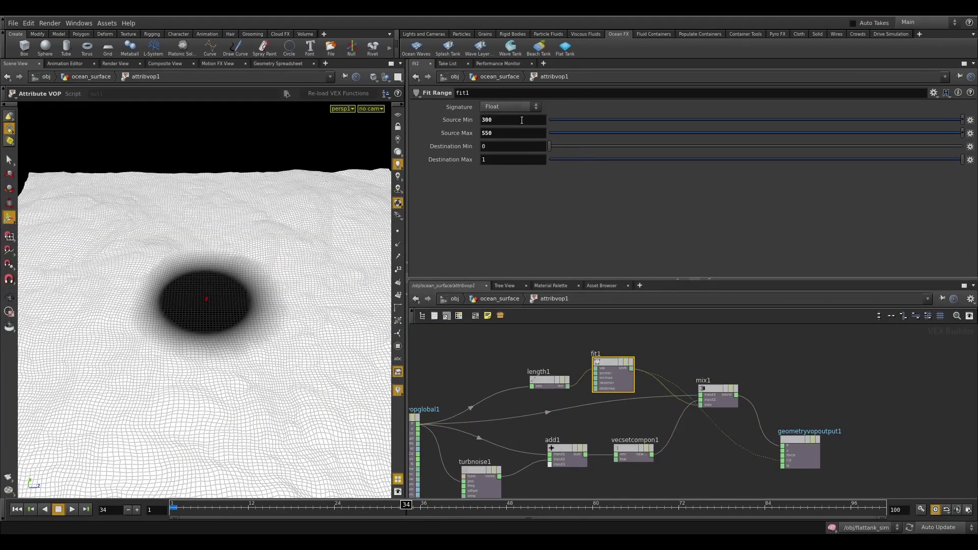
{"action": "middle_click_drag", "start_coordinate": [522, 120], "coordinate": [427, 128]}
{"action": "left_click_drag", "start_coordinate": [538, 120], "coordinate": [369, 117]}
{"action": "type", "text": "100"}
{"action": "key", "text": "Return"}
{"action": "left_click_drag", "start_coordinate": [501, 121], "coordinate": [417, 133]}
{"action": "type", "text": "300"}
{"action": "key", "text": "Return"}
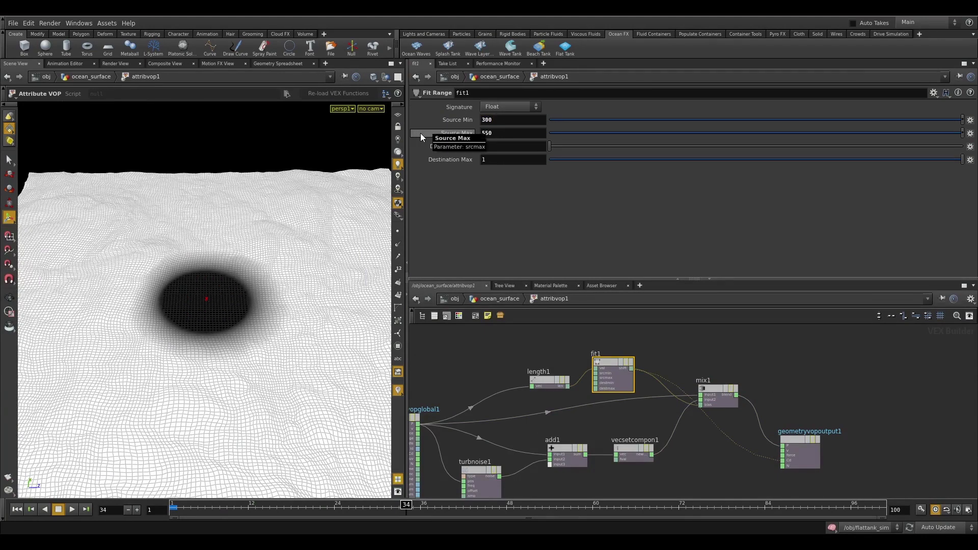
- Disconnect fit1 from Cd on geometryvopoutput1 and tidy the placement of the length1 and fit1 nodes
{"action": "middle_click_drag", "start_coordinate": [550, 342], "coordinate": [535, 309]}
{"action": "scroll", "coordinate": [555, 363], "scroll_direction": "down", "scroll_amount": 3}
{"action": "left_click_drag", "start_coordinate": [486, 415], "coordinate": [647, 393]}
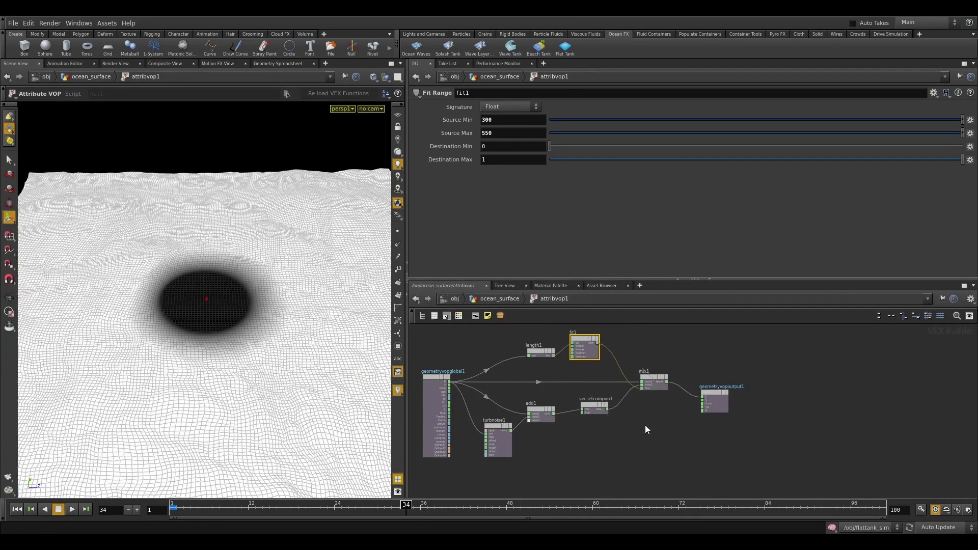
{"action": "mouse_move", "coordinate": [584, 340]}
{"action": "left_mouse_down"}
{"action": "mouse_move", "coordinate": [575, 349]}
{"action": "mouse_move", "coordinate": [589, 338]}
{"action": "left_mouse_up"}
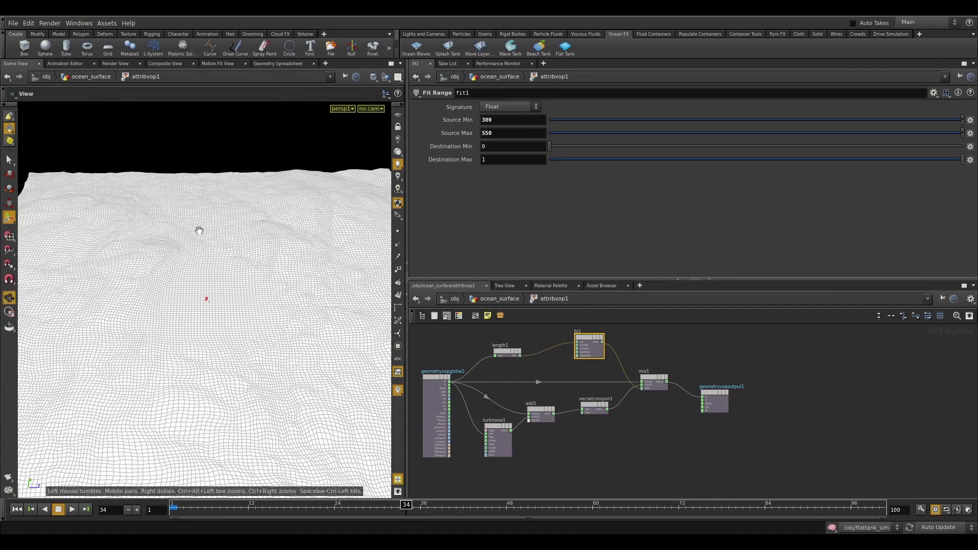
{"action": "middle_click_drag", "start_coordinate": [254, 244], "coordinate": [257, 267], "text": "alt"}
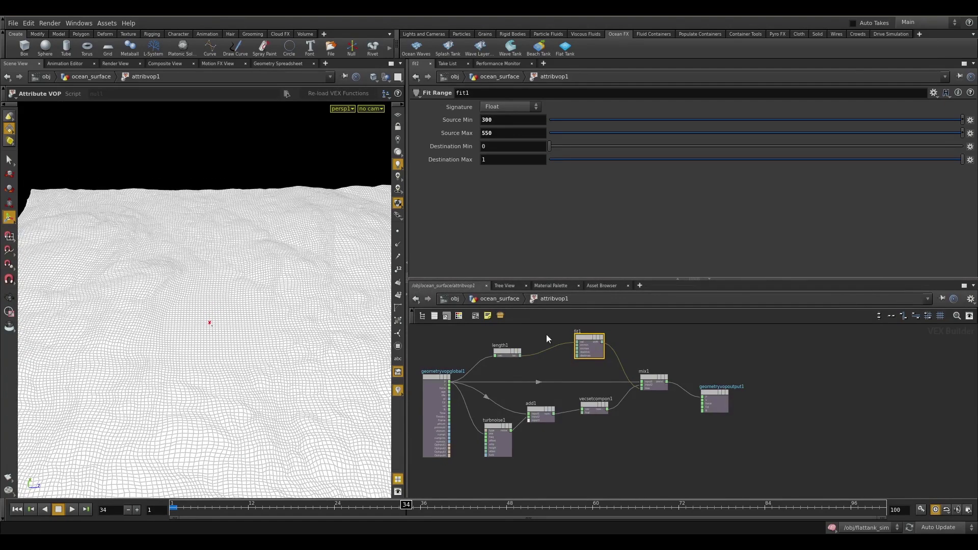
- Add a Make Transform node below vecsetcompon1
{"action": "left_click", "coordinate": [665, 466]}
{"action": "key", "text": "Tab"}
{"action": "key", "text": "Down"}
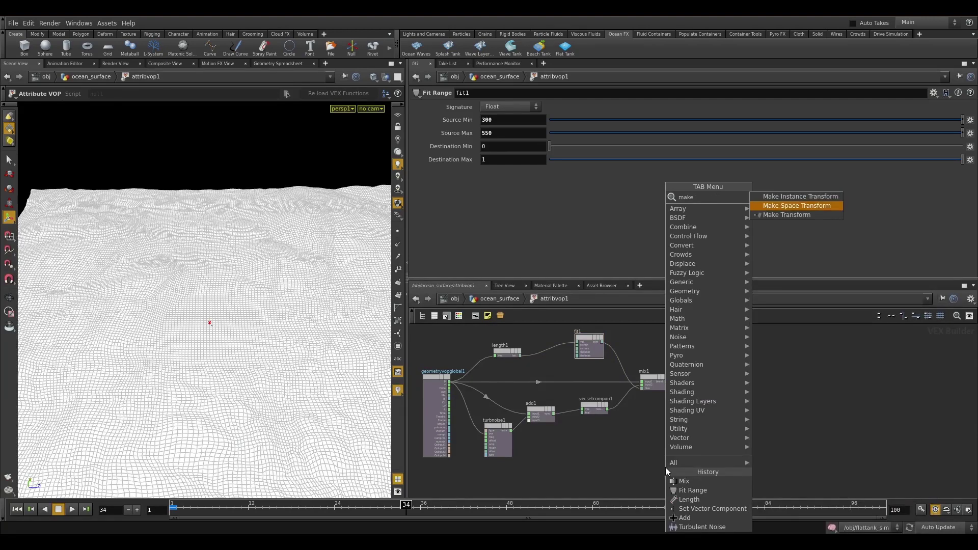
{"action": "key", "text": "Return"}
{"action": "left_click", "coordinate": [662, 467]}
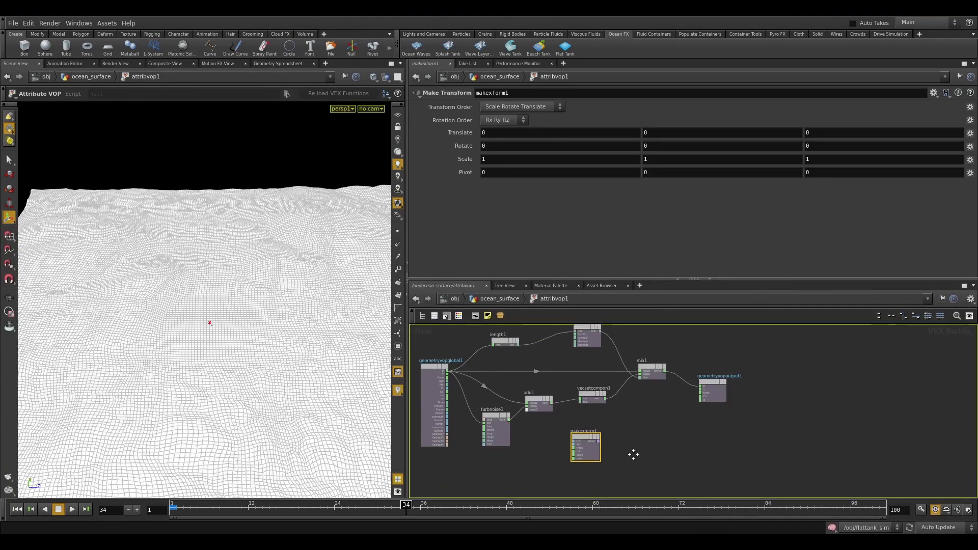
- Add a Multiply node below mix1 and feed it with vecsetcompon1 and the makexform1 transform
{"action": "left_click", "coordinate": [665, 425]}
{"action": "key", "text": "Tab"}
{"action": "key", "text": "Down"}
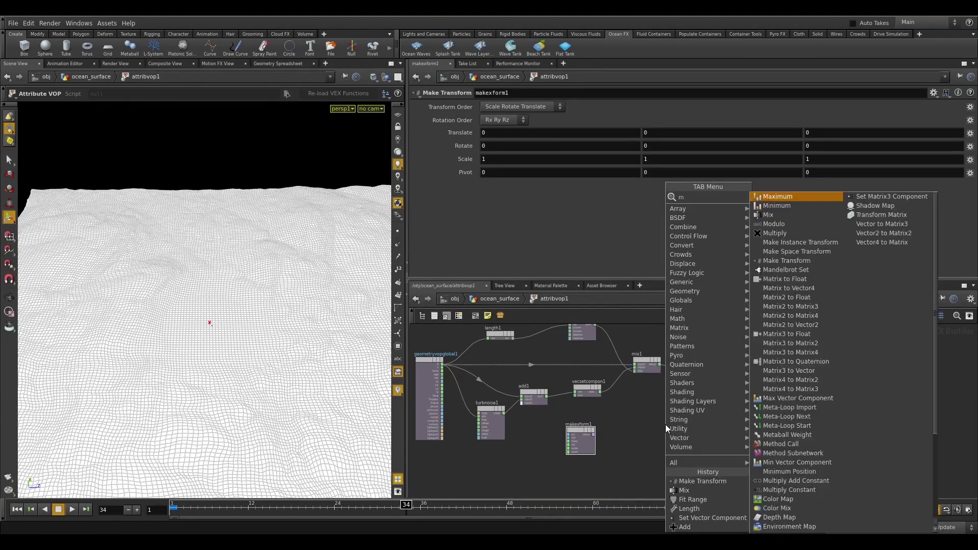
{"action": "key", "text": "Return"}
{"action": "left_click", "coordinate": [646, 403]}
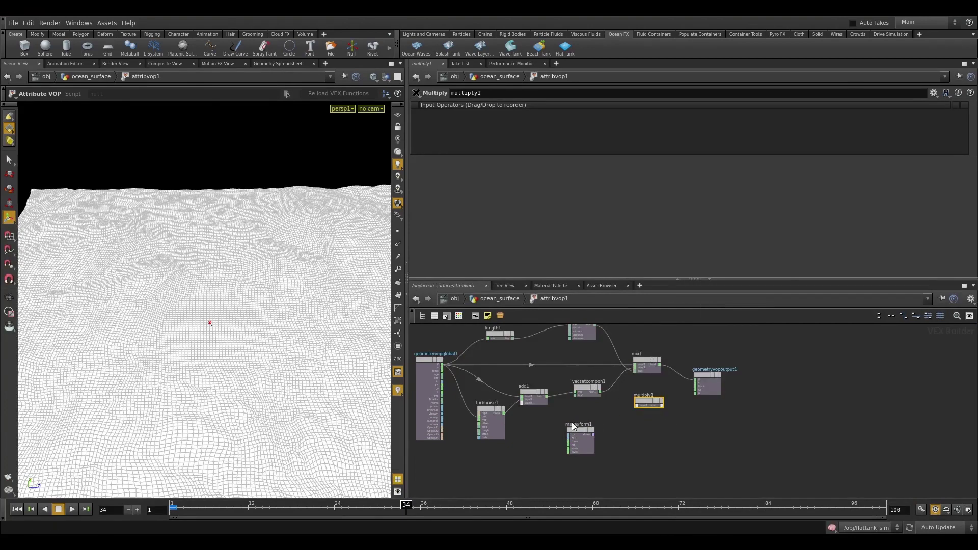
{"action": "left_click_drag", "start_coordinate": [577, 432], "coordinate": [590, 435]}
{"action": "left_click_drag", "start_coordinate": [601, 392], "coordinate": [638, 405]}
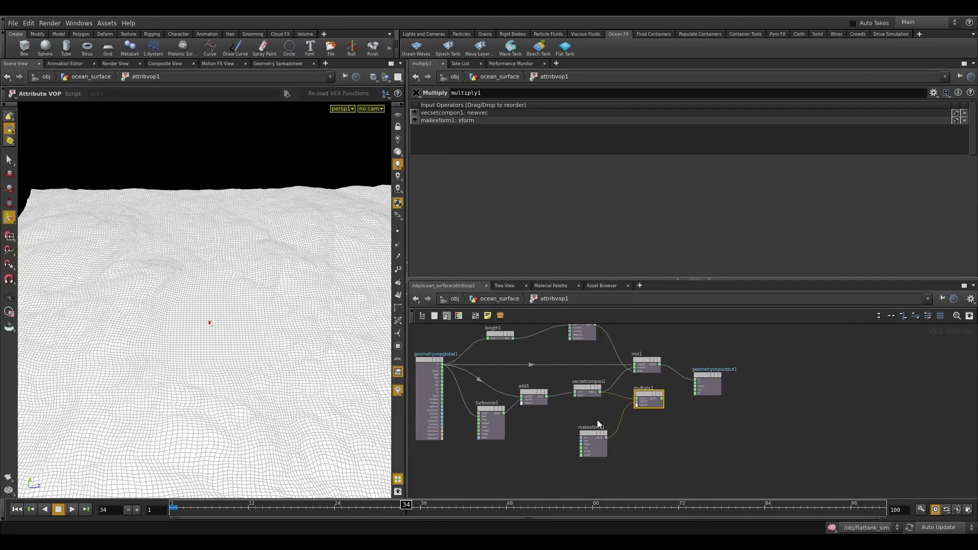
- Set the makexform1 Y rotation to 45 and connect multiply1 to P on geometryvopoutput1
{"action": "left_click", "coordinate": [595, 435]}
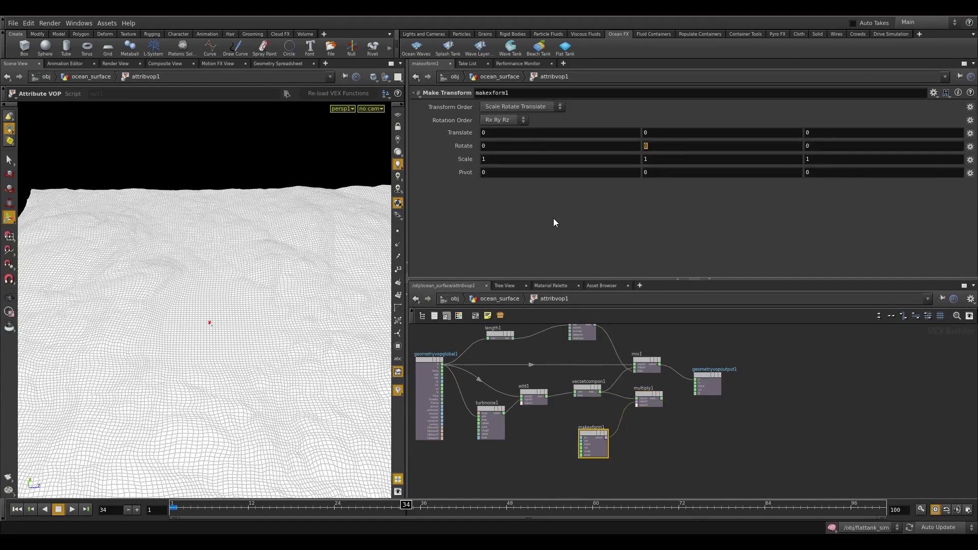
{"action": "key", "text": "BackSpace"}
{"action": "type", "text": "45"}
{"action": "key", "text": "Return"}
{"action": "scroll", "coordinate": [714, 396], "scroll_direction": "up", "scroll_amount": 3}
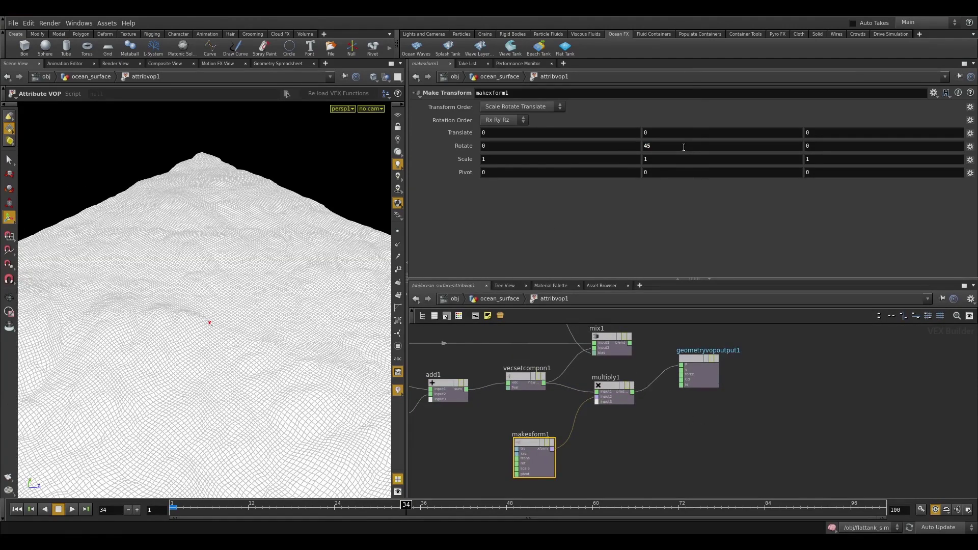
- Duplicate fit1 below the original, keeping its length1 input, and space out the neighbouring mix1 and multiply1 nodes
{"action": "middle_click_drag", "start_coordinate": [684, 147], "coordinate": [475, 160]}
{"action": "key", "text": "ctrl+z"}
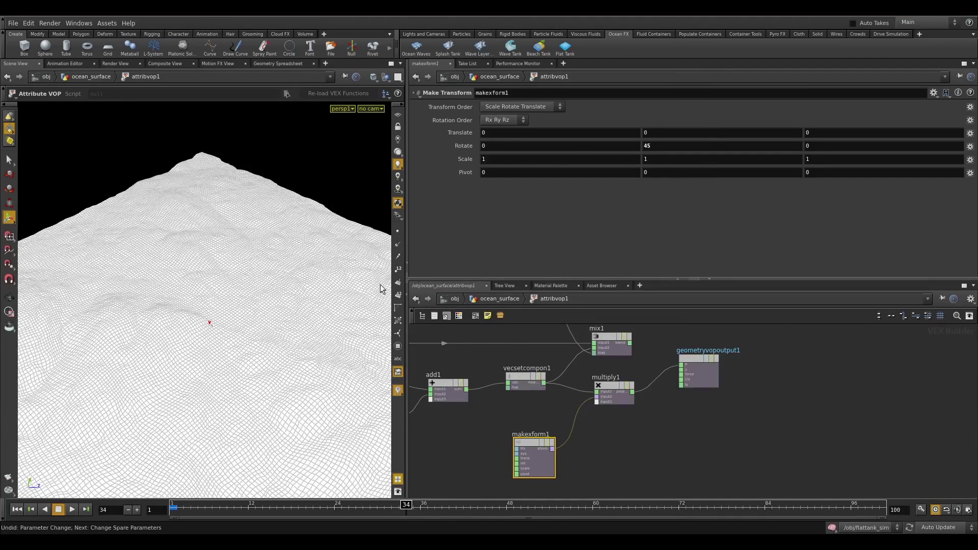
{"action": "middle_click_drag", "start_coordinate": [538, 381], "coordinate": [540, 444]}
{"action": "left_click", "coordinate": [535, 340]}
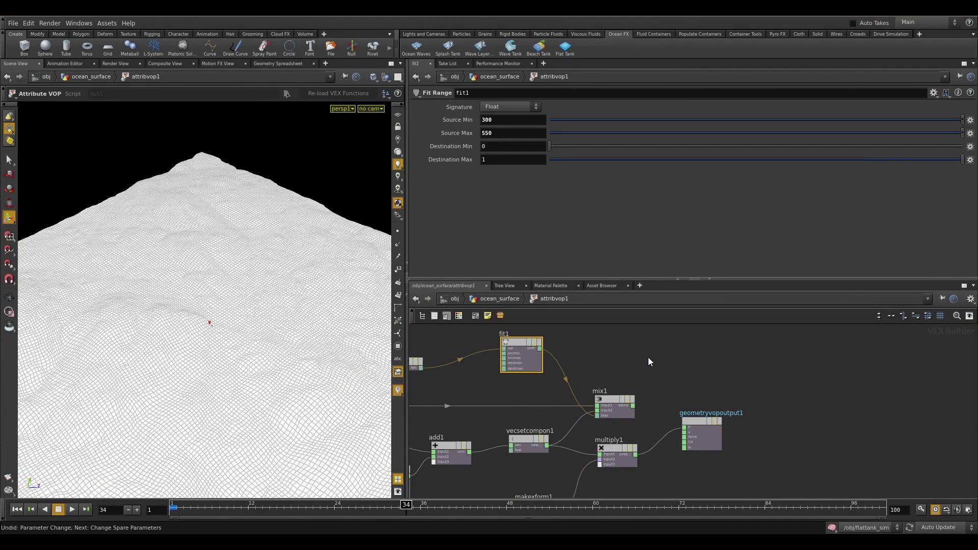
{"action": "key", "text": "ctrl+c"}
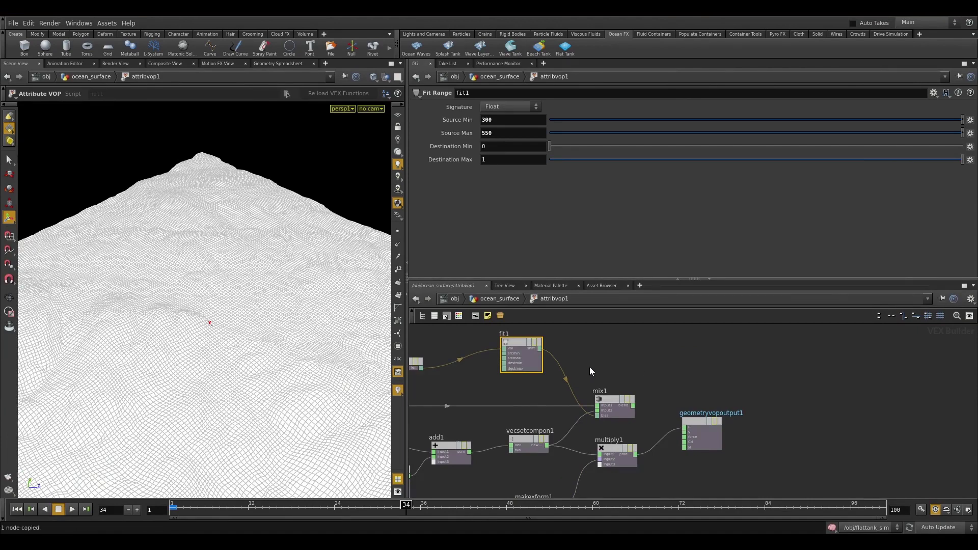
{"action": "middle_click_drag", "start_coordinate": [589, 367], "coordinate": [619, 298]}
{"action": "middle_click_drag", "start_coordinate": [564, 410], "coordinate": [552, 439]}
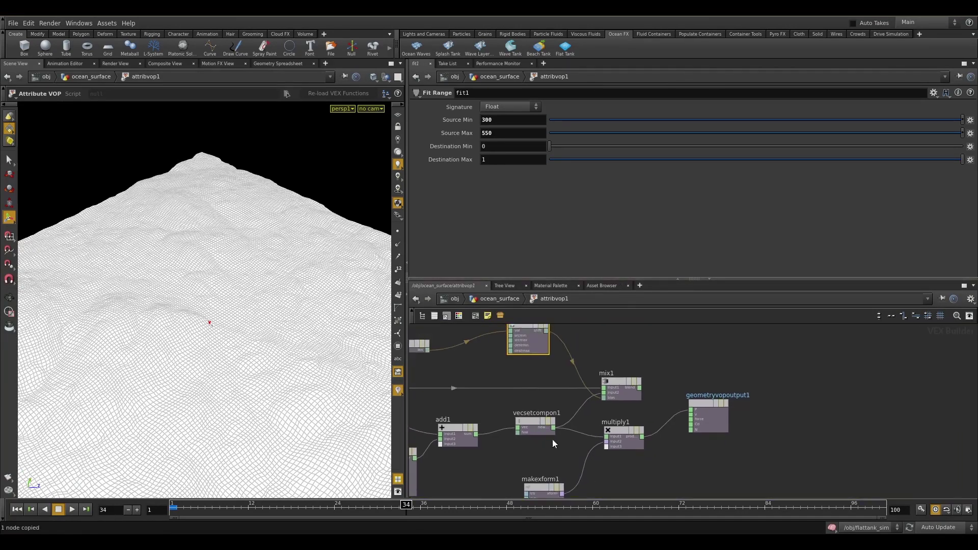
{"action": "scroll", "coordinate": [656, 368], "scroll_direction": "down", "scroll_amount": 3}
{"action": "left_click_drag", "start_coordinate": [737, 353], "coordinate": [697, 345]}
{"action": "left_click", "coordinate": [685, 360]}
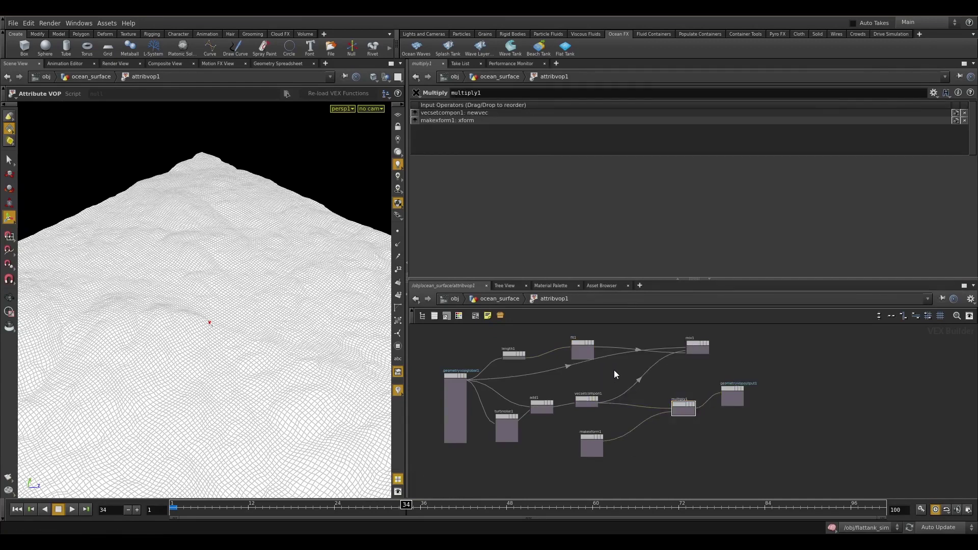
{"action": "key", "text": "ctrl+v"}
{"action": "scroll", "coordinate": [615, 374], "scroll_direction": "up", "scroll_amount": 4}
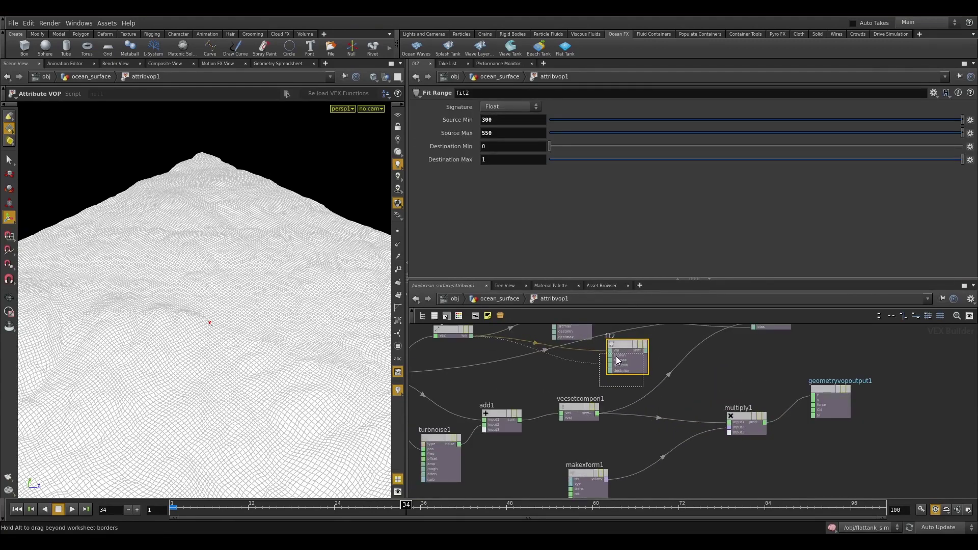
{"action": "left_click_drag", "start_coordinate": [728, 430], "coordinate": [677, 458]}
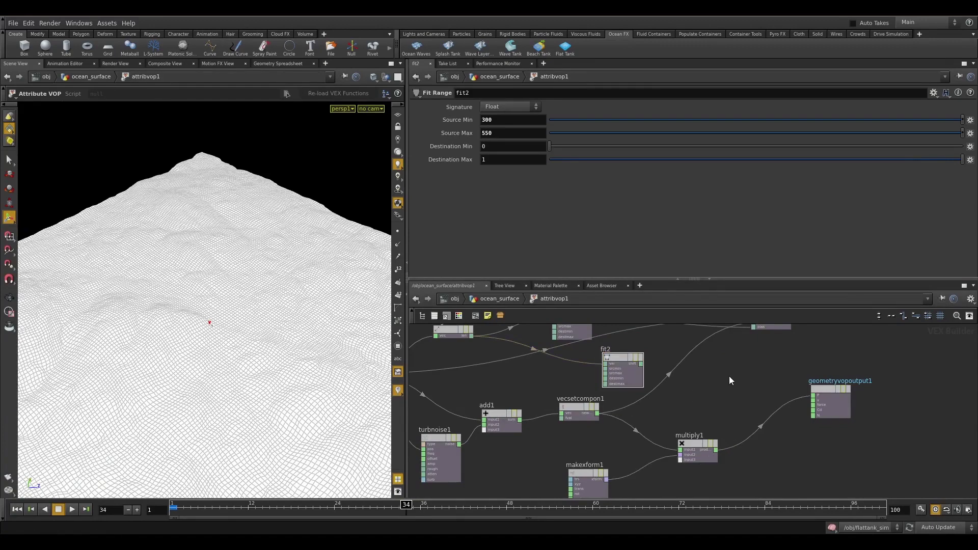
- Add a second Mix node, feeding its first input from mix1 and its bias from fit2
{"action": "key", "text": "Tab"}
{"action": "key", "text": "Escape"}
{"action": "left_click", "coordinate": [731, 375]}
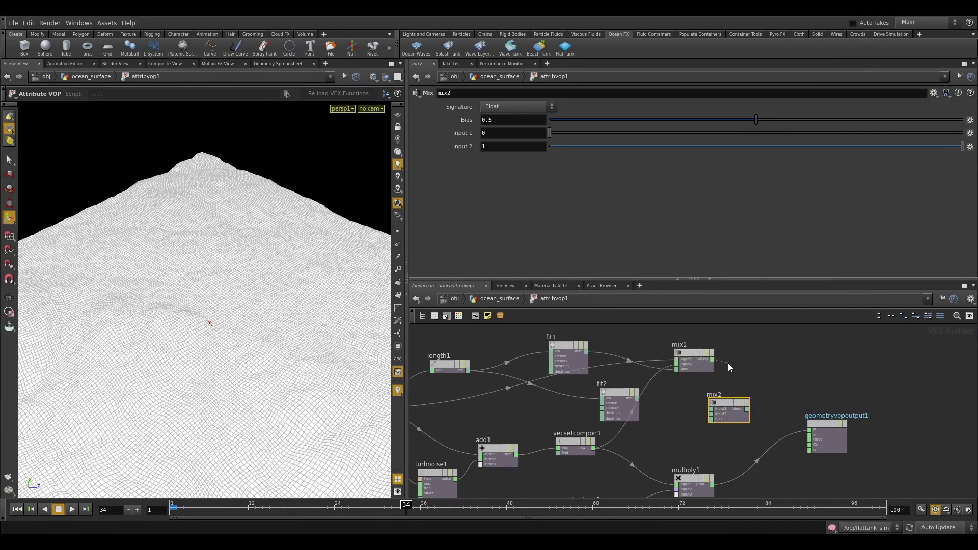
{"action": "left_click", "coordinate": [712, 408]}
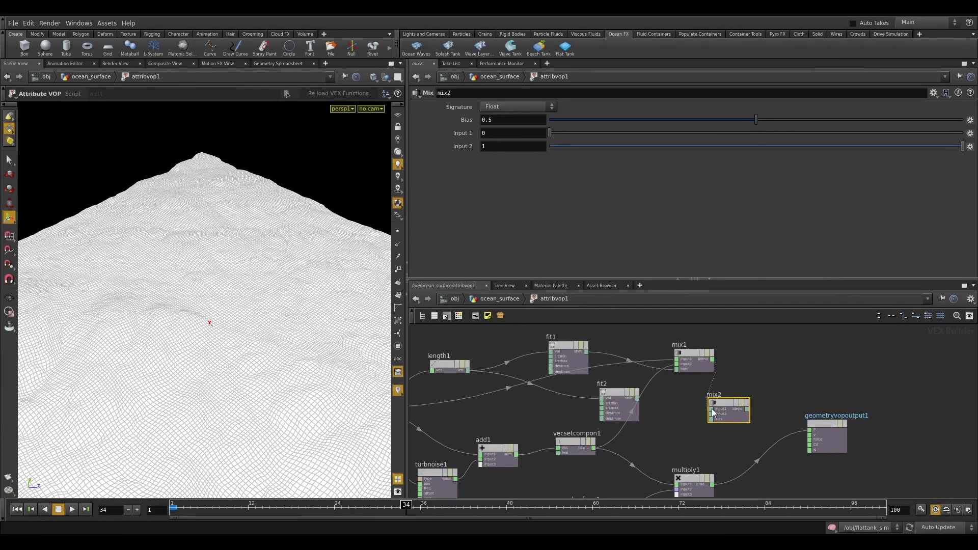
{"action": "left_click", "coordinate": [755, 386]}
{"action": "left_click_drag", "start_coordinate": [619, 392], "coordinate": [748, 405]}
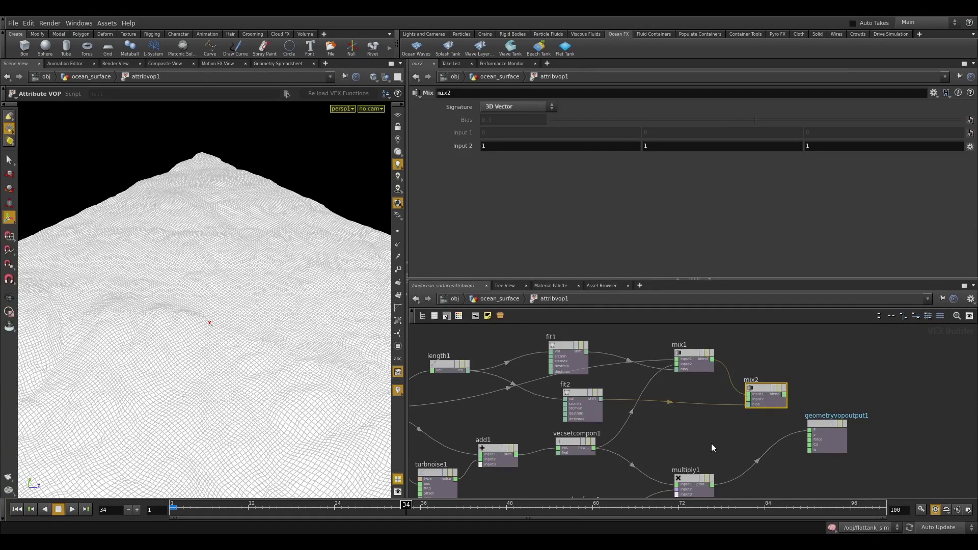
- Connect multiply1 to the second input of mix2 and mix2 to P on geometryvopoutput1
{"action": "scroll", "coordinate": [711, 443], "scroll_direction": "down", "scroll_amount": 2}
{"action": "left_click_drag", "start_coordinate": [700, 433], "coordinate": [687, 436]}
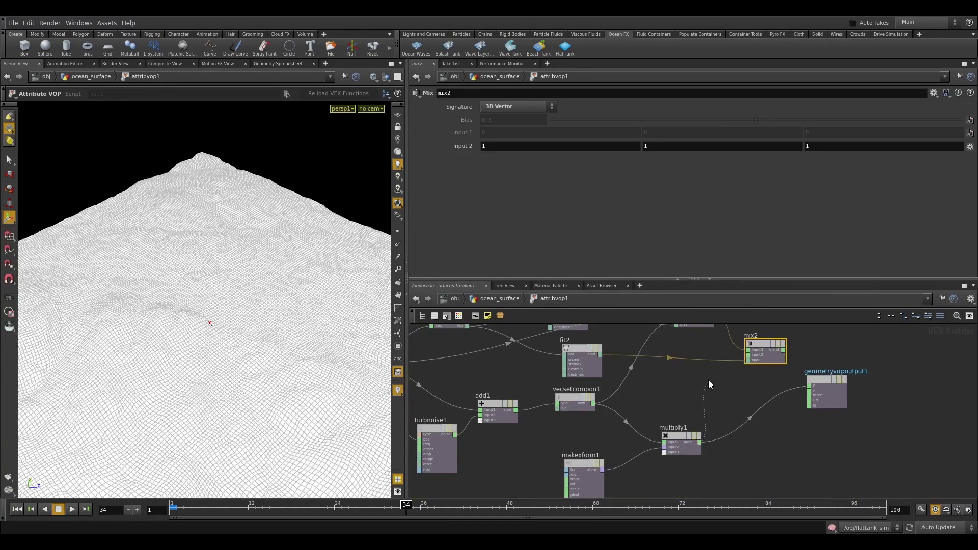
{"action": "middle_click_drag", "start_coordinate": [708, 383], "coordinate": [661, 410]}
{"action": "left_click_drag", "start_coordinate": [687, 368], "coordinate": [765, 414]}
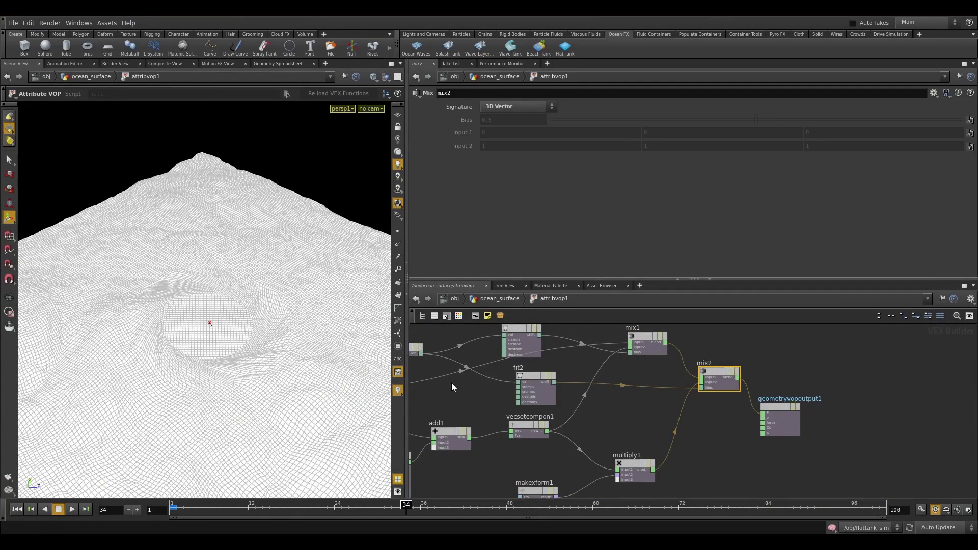
- Connect fit2 to Cd on geometryvopoutput1 to preview its mask and set fit2's Source Max to 4000
{"action": "left_click", "coordinate": [536, 377]}
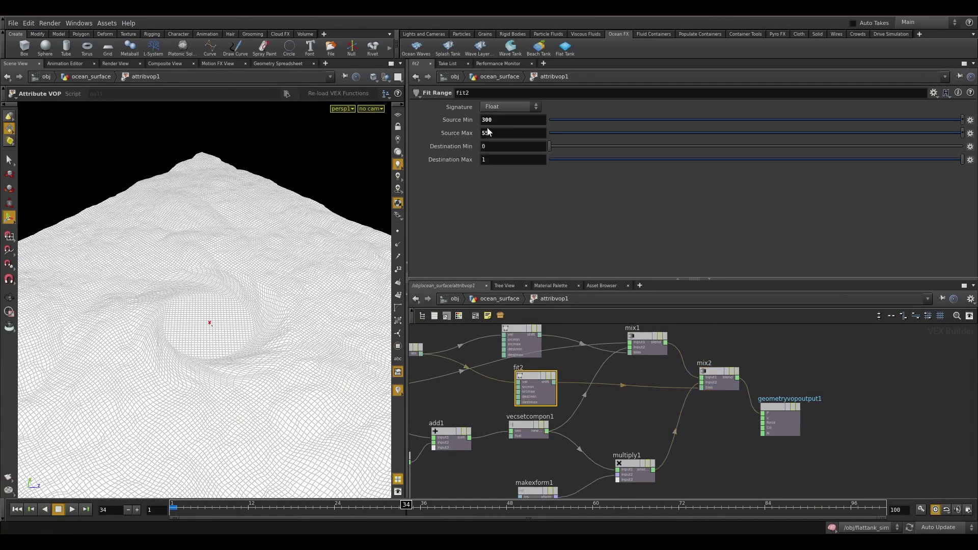
{"action": "double_click", "coordinate": [511, 133]}
{"action": "left_click_drag", "start_coordinate": [555, 382], "coordinate": [763, 428]}
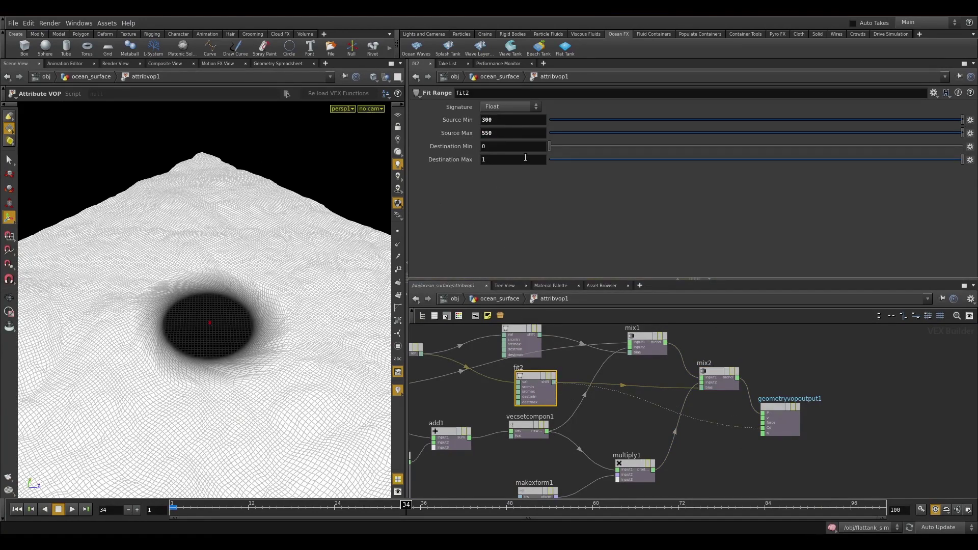
{"action": "left_click_drag", "start_coordinate": [515, 134], "coordinate": [350, 147]}
{"action": "type", "text": "4000"}
{"action": "key", "text": "Return"}
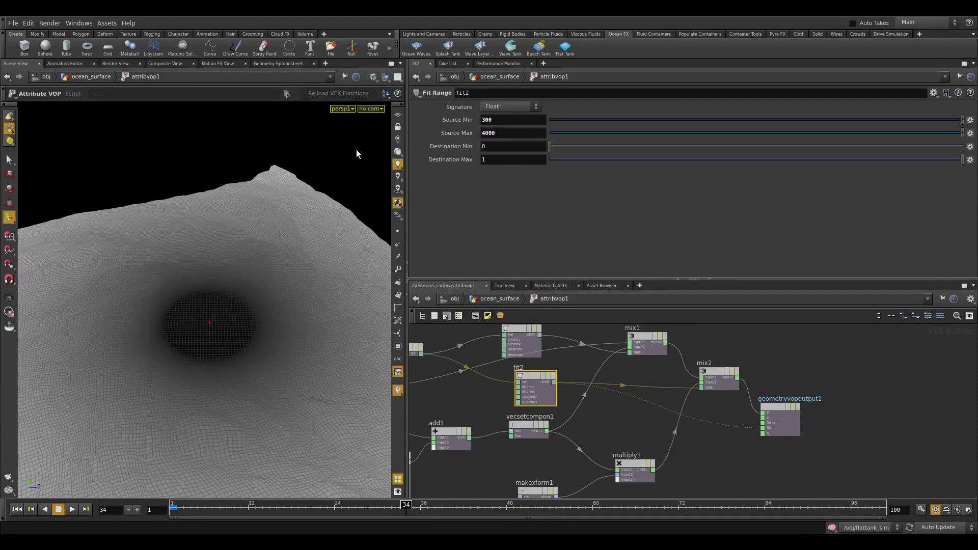
- Set fit2's Source Min to 400
{"action": "left_click_drag", "start_coordinate": [504, 120], "coordinate": [390, 124]}
{"action": "type", "text": "400"}
{"action": "key", "text": "Return"}
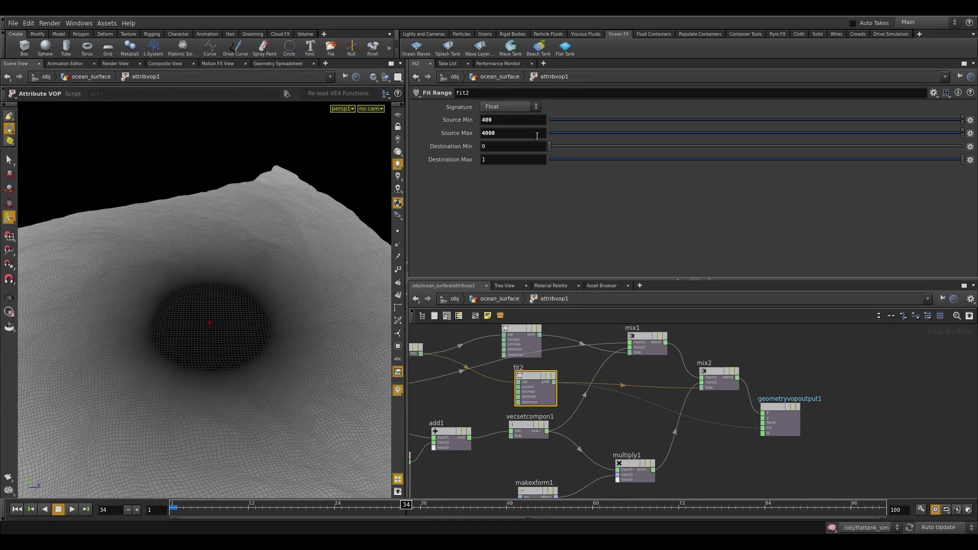
- Try a Source Max of 3000 on fit2 and return it to 4000
{"action": "left_click_drag", "start_coordinate": [536, 136], "coordinate": [411, 135]}
{"action": "type", "text": "3000"}
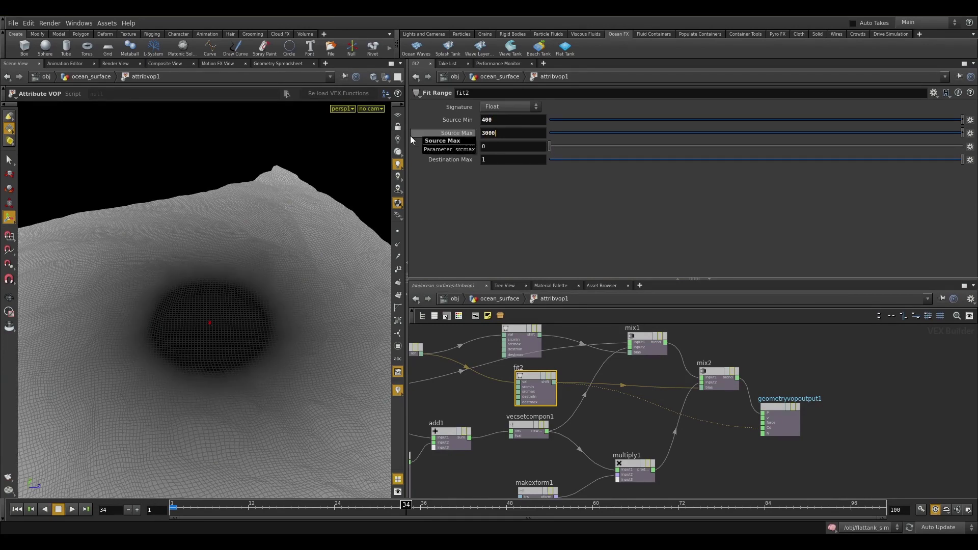
{"action": "key", "text": "Return"}
{"action": "left_click_drag", "start_coordinate": [530, 133], "coordinate": [359, 141]}
{"action": "type", "text": "4"}
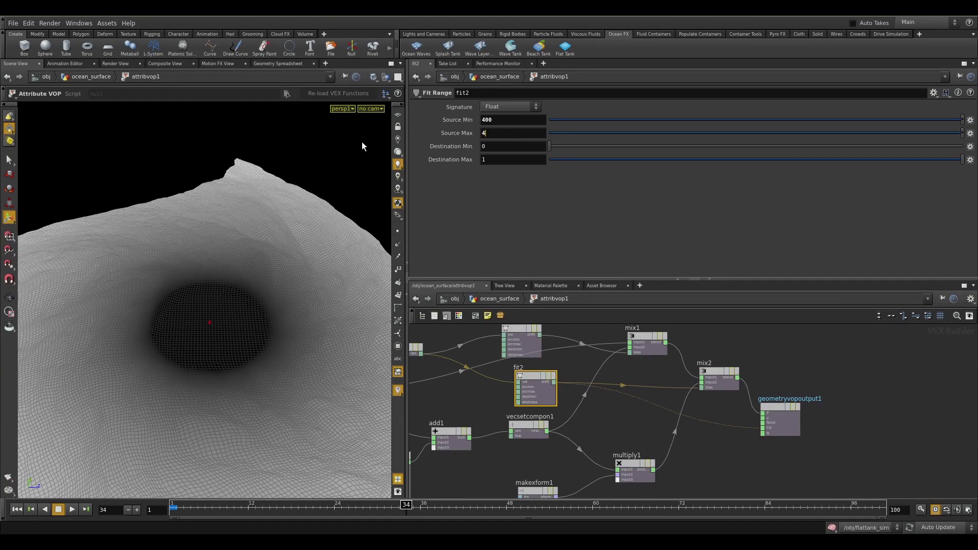
{"action": "type", "text": "000"}
{"action": "key", "text": "Return"}
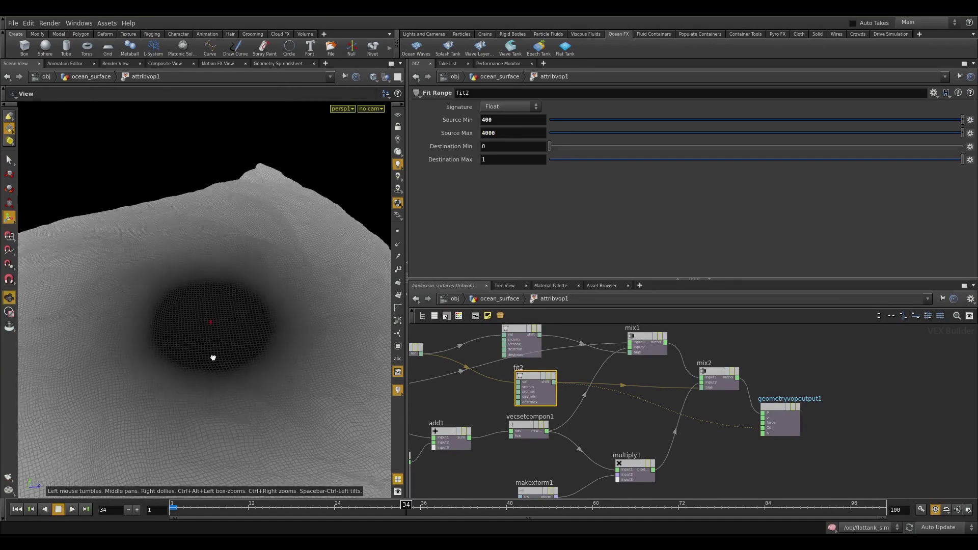
- Disconnect fit2 from Cd on geometryvopoutput1, move the output node clear of mix2 and inspect the displaced surface
{"action": "left_click_drag", "start_coordinate": [213, 358], "coordinate": [255, 328]}
{"action": "left_click", "coordinate": [763, 429]}
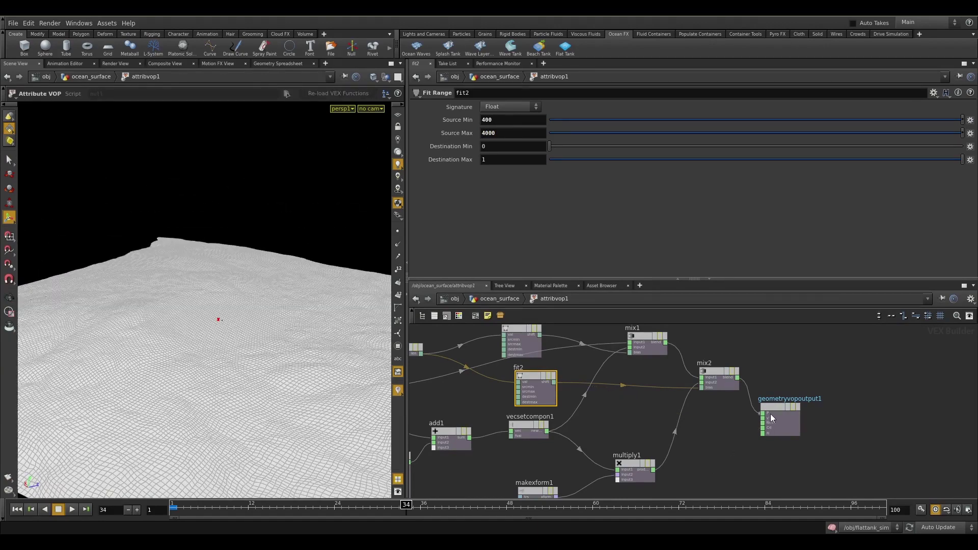
{"action": "left_click_drag", "start_coordinate": [770, 408], "coordinate": [803, 381]}
{"action": "left_click", "coordinate": [733, 408]}
{"action": "right_click_drag", "start_coordinate": [264, 413], "coordinate": [251, 372], "text": "alt"}
{"action": "left_click_drag", "start_coordinate": [250, 346], "coordinate": [196, 338], "text": "alt"}
{"action": "right_click_drag", "start_coordinate": [196, 338], "coordinate": [203, 412], "text": "alt"}
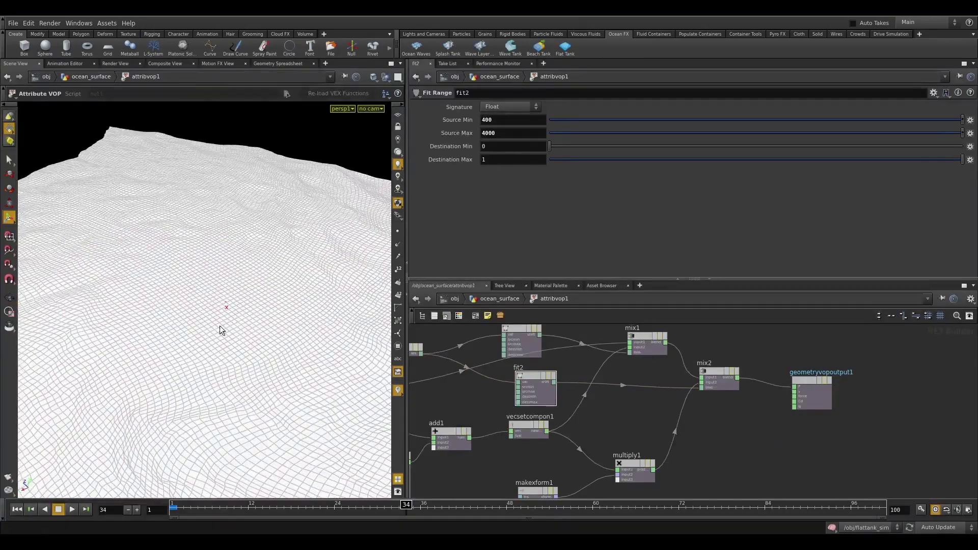
{"action": "right_click_drag", "start_coordinate": [330, 334], "coordinate": [240, 236], "text": "alt"}
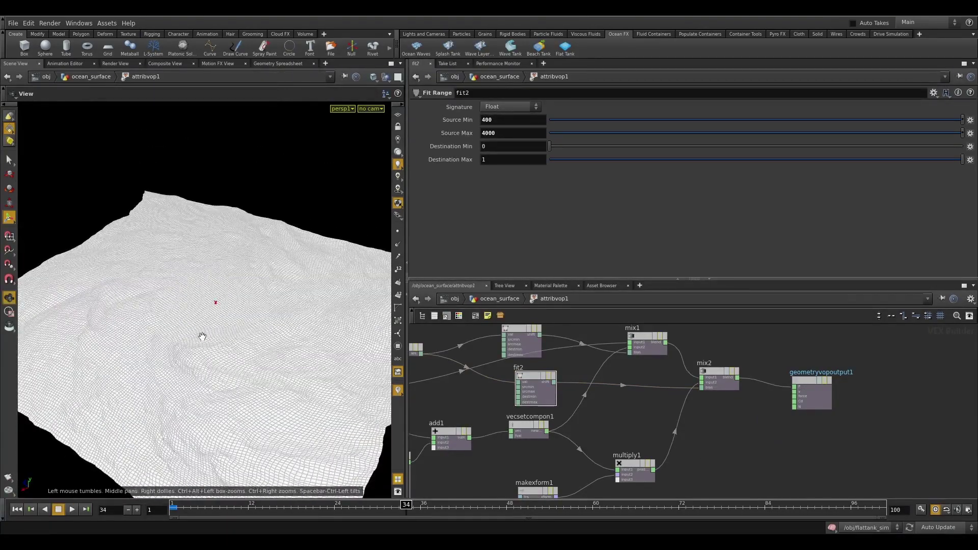
{"action": "left_click_drag", "start_coordinate": [201, 336], "coordinate": [153, 357], "text": "alt"}
- Return to the ocean_surface network, look through cam1 and render the frame with mantra1
{"action": "left_click", "coordinate": [500, 298]}
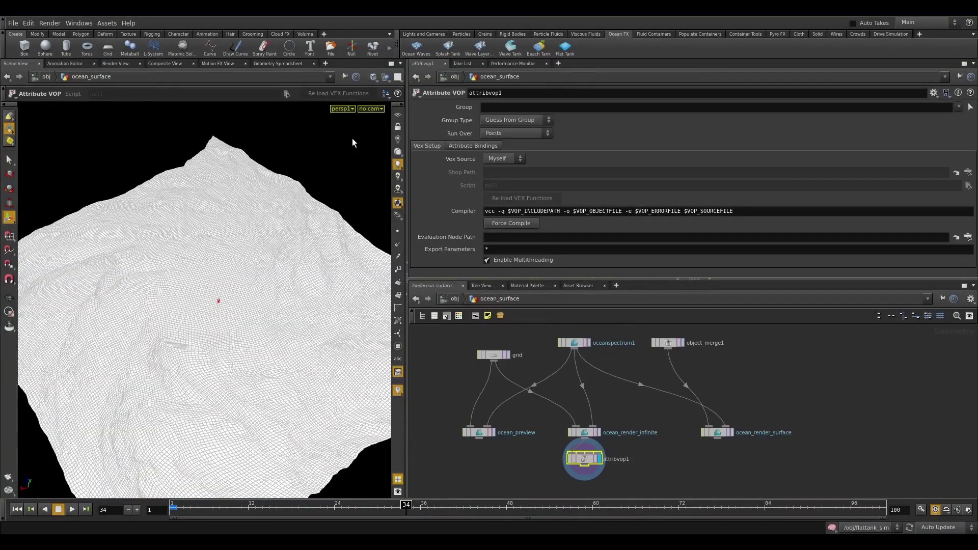
{"action": "left_click", "coordinate": [377, 108]}
{"action": "left_click", "coordinate": [382, 154]}
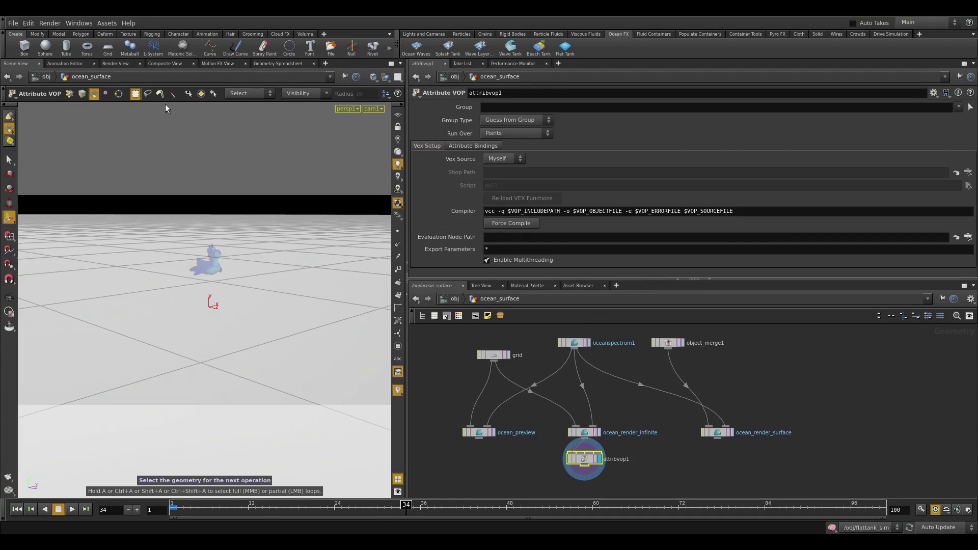
{"action": "left_click", "coordinate": [124, 65]}
{"action": "left_click", "coordinate": [36, 77]}
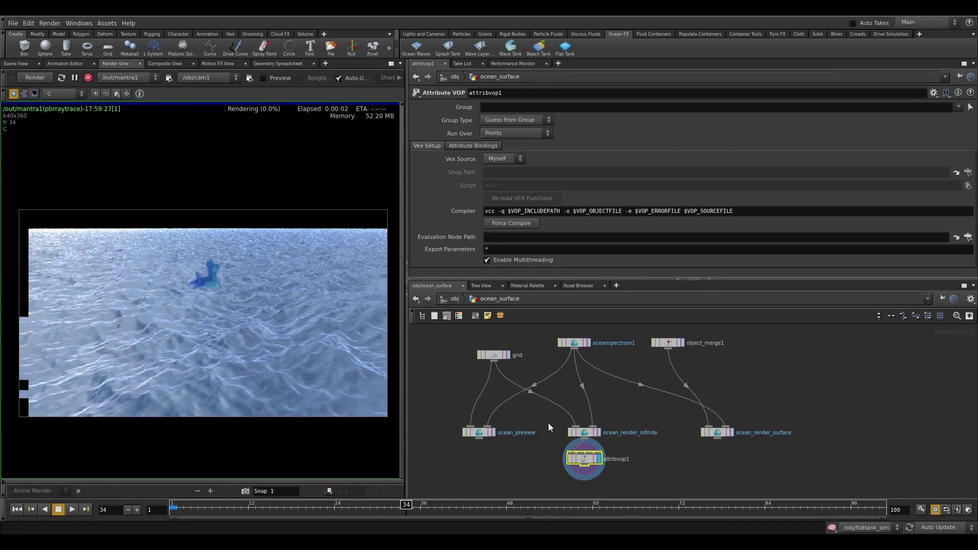
- Append a Null node to attribvop1 in the ocean_surface network and make it the displayed and rendered node
{"action": "middle_click_drag", "start_coordinate": [633, 432], "coordinate": [638, 378]}
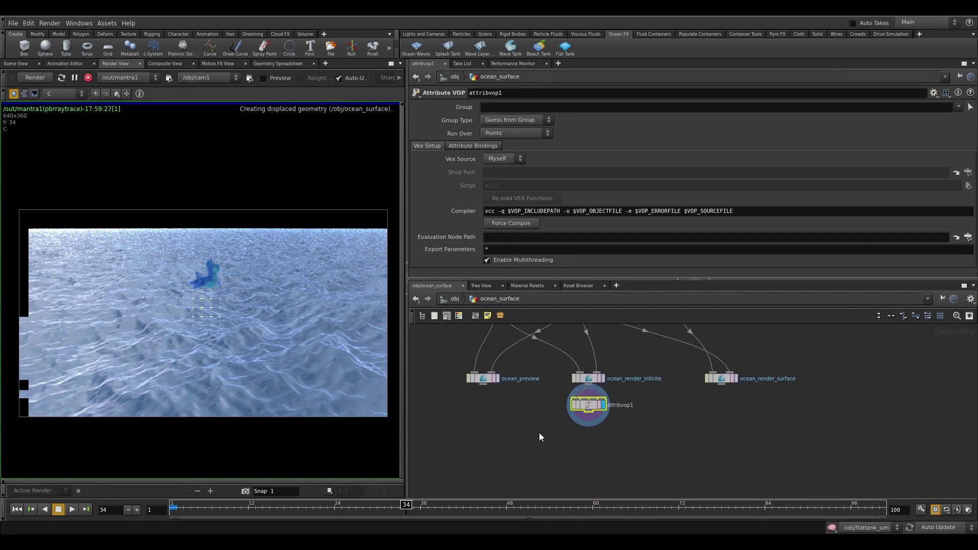
{"action": "middle_click_drag", "start_coordinate": [534, 359], "coordinate": [531, 420]}
{"action": "left_click", "coordinate": [499, 357]}
{"action": "middle_click_drag", "start_coordinate": [654, 481], "coordinate": [634, 396]}
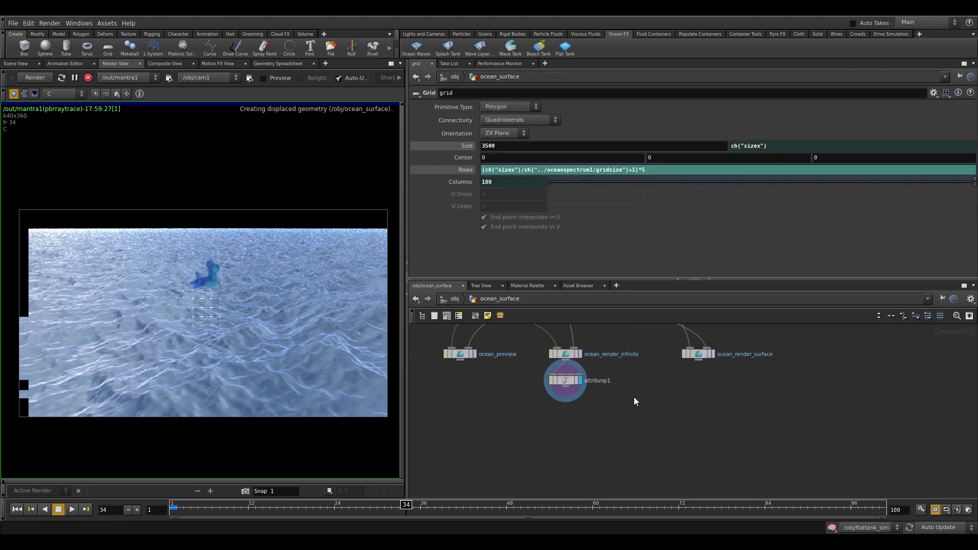
{"action": "key", "text": "Tab"}
{"action": "type", "text": "null"}
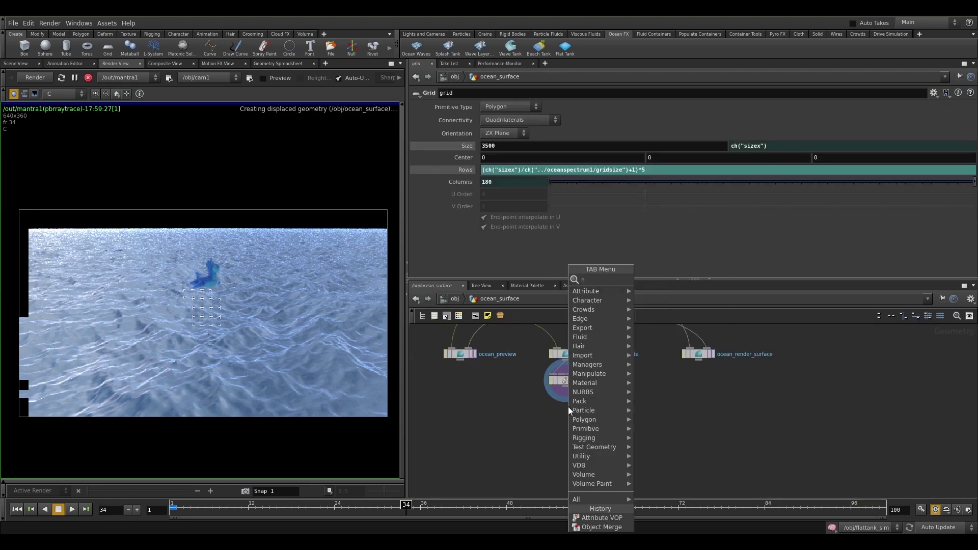
{"action": "key", "text": "Return"}
{"action": "key", "text": "Return"}
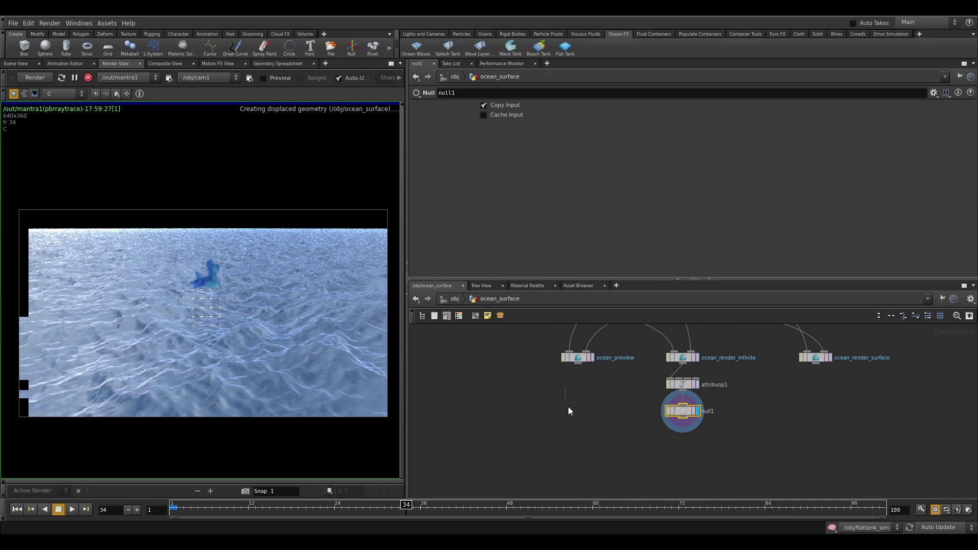
- Rename the new Null node as RENDER_INFINITE_OCEAN
{"action": "double_click", "coordinate": [708, 411]}
{"action": "type", "text": "RENDE"}
{"action": "type", "text": "R_INFINITE_O"}
{"action": "type", "text": "CEAN"}
{"action": "key", "text": "Return"}
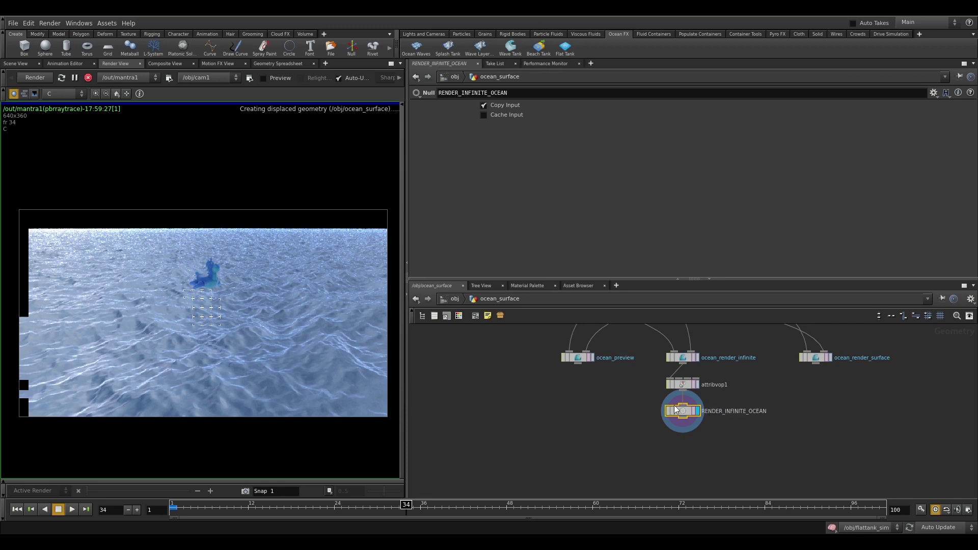
- In the ocean_interior network, set object_merge1's Object 1 to /obj/ocean_surface/RENDER_INFINITE_OCEAN
{"action": "middle_click_drag", "start_coordinate": [301, 313], "coordinate": [294, 313]}
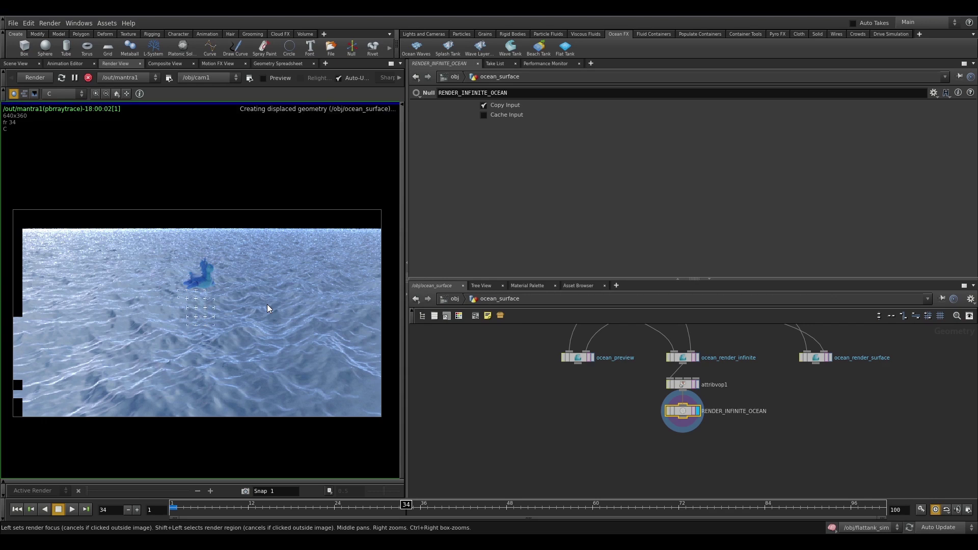
{"action": "left_click", "coordinate": [454, 299]}
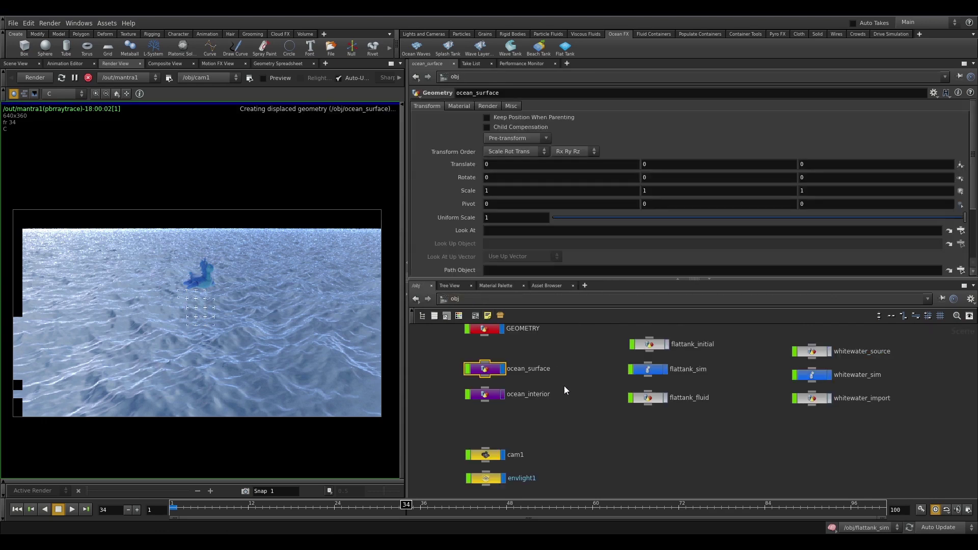
{"action": "double_click", "coordinate": [491, 399]}
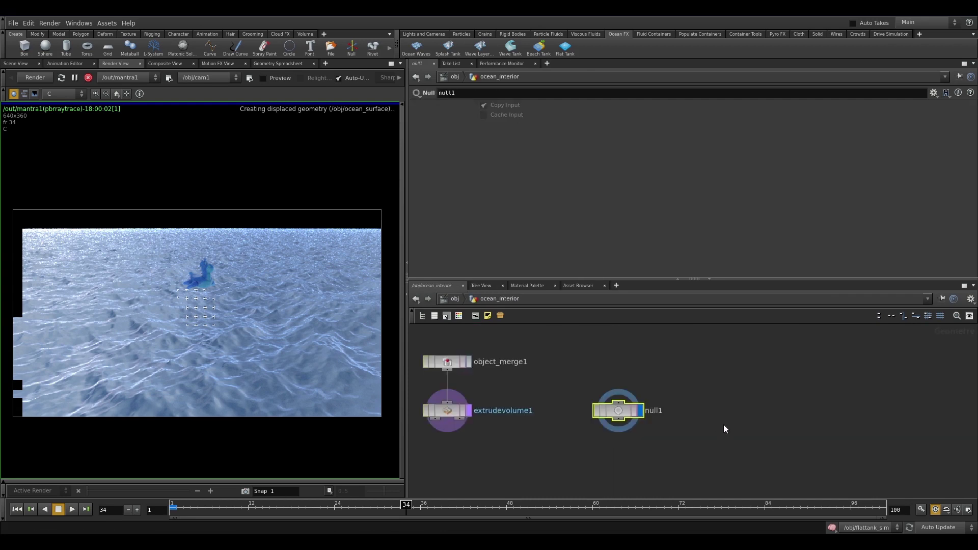
{"action": "middle_click_drag", "start_coordinate": [451, 462], "coordinate": [605, 473]}
{"action": "left_click", "coordinate": [601, 373]}
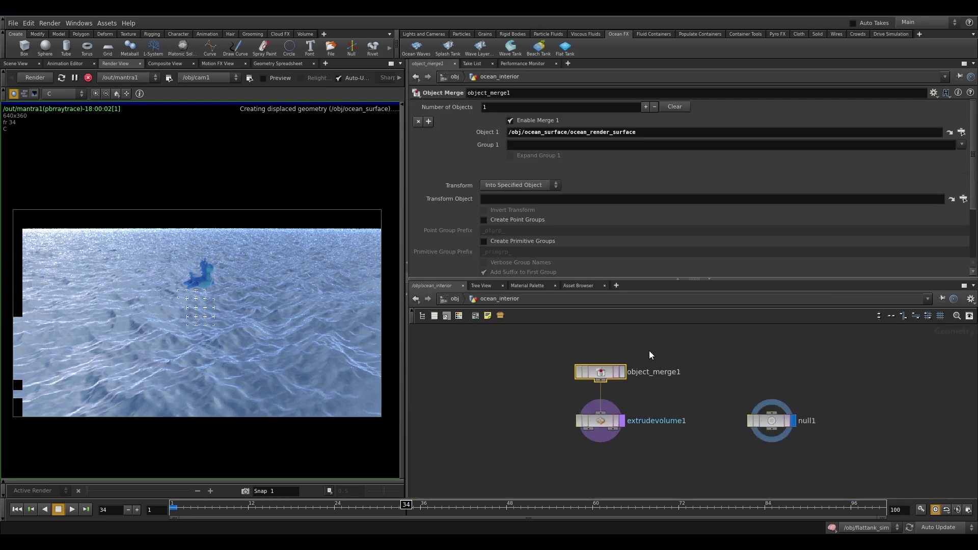
{"action": "left_click", "coordinate": [960, 132]}
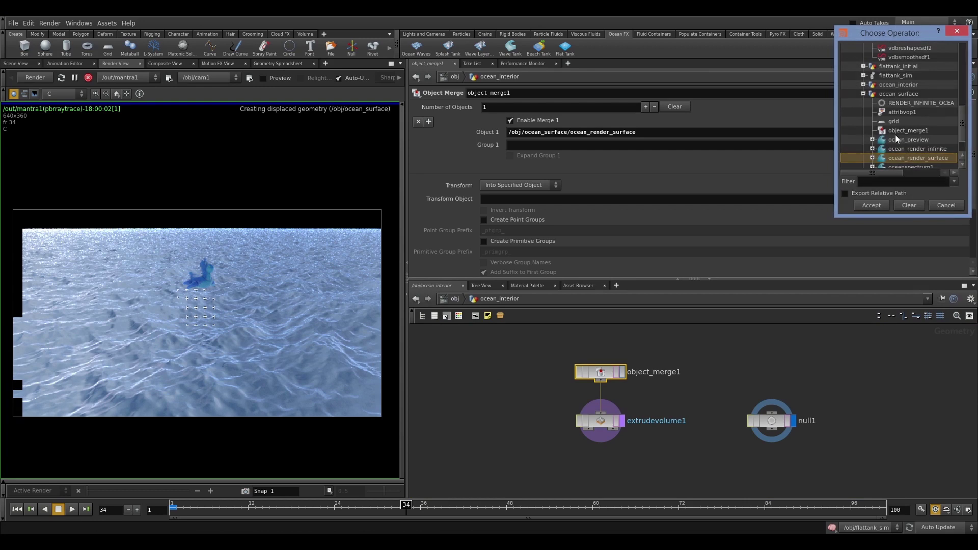
{"action": "left_click", "coordinate": [912, 103]}
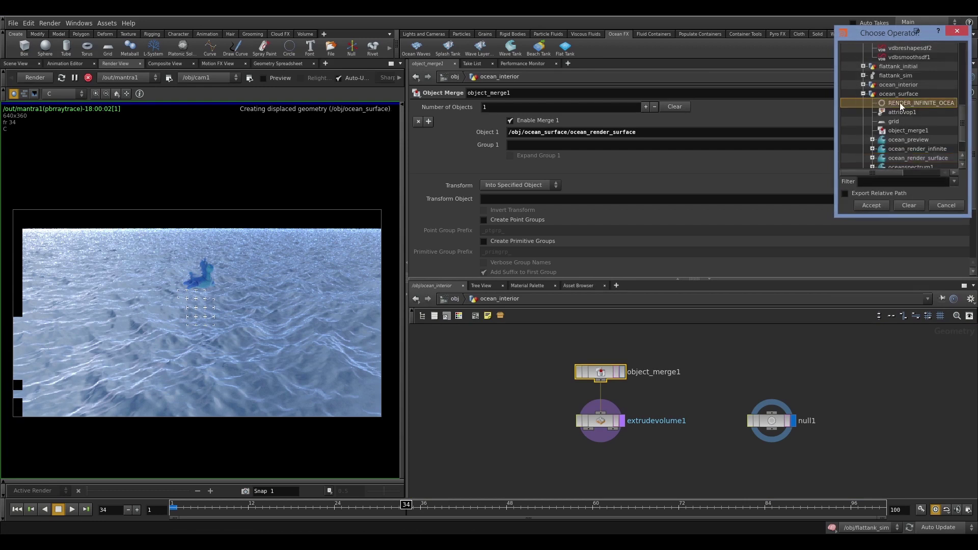
{"action": "left_click", "coordinate": [873, 206]}
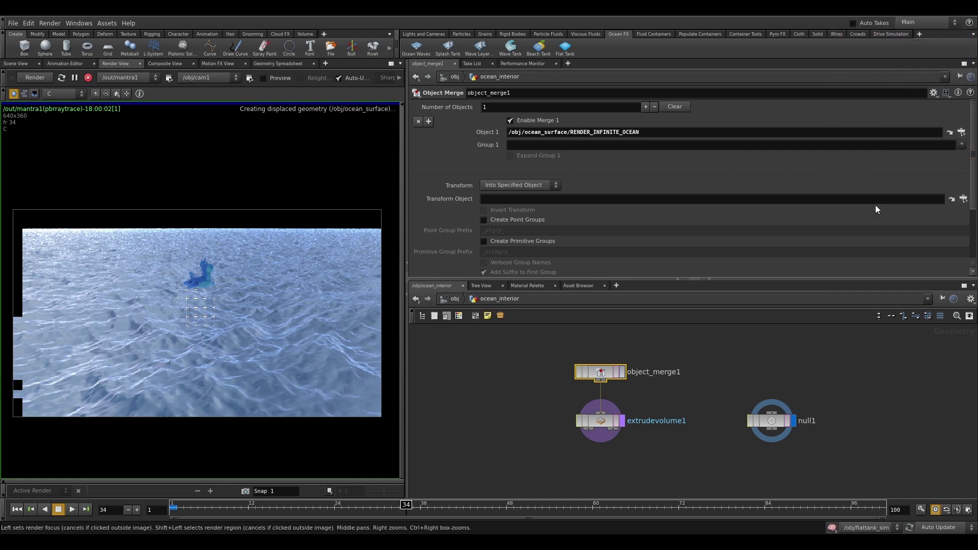
- Return to object level and set ocean_interior's render visibility to Invisible to primary rays (Phantom)
{"action": "left_click", "coordinate": [450, 299]}
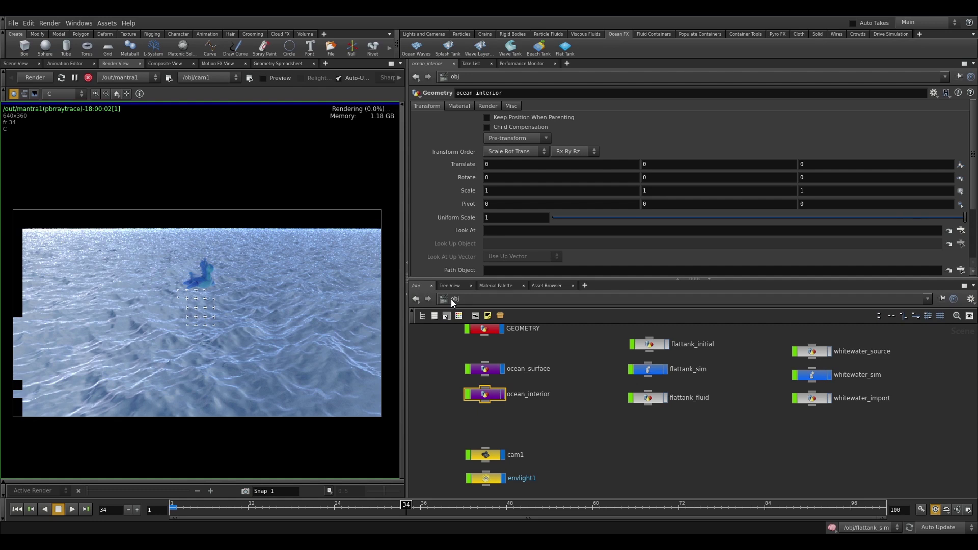
{"action": "left_click", "coordinate": [450, 298]}
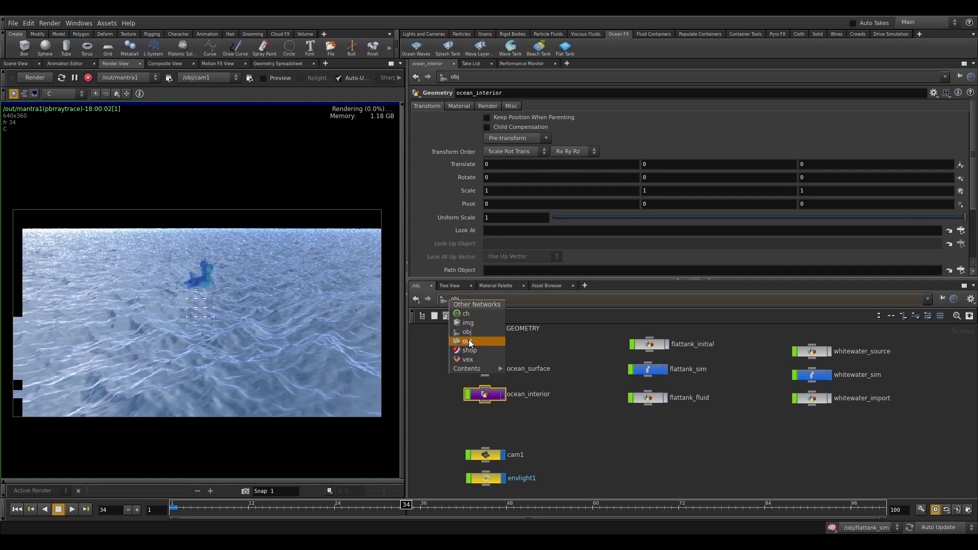
{"action": "left_click", "coordinate": [561, 450]}
{"action": "double_click", "coordinate": [485, 369]}
{"action": "left_click", "coordinate": [451, 298]}
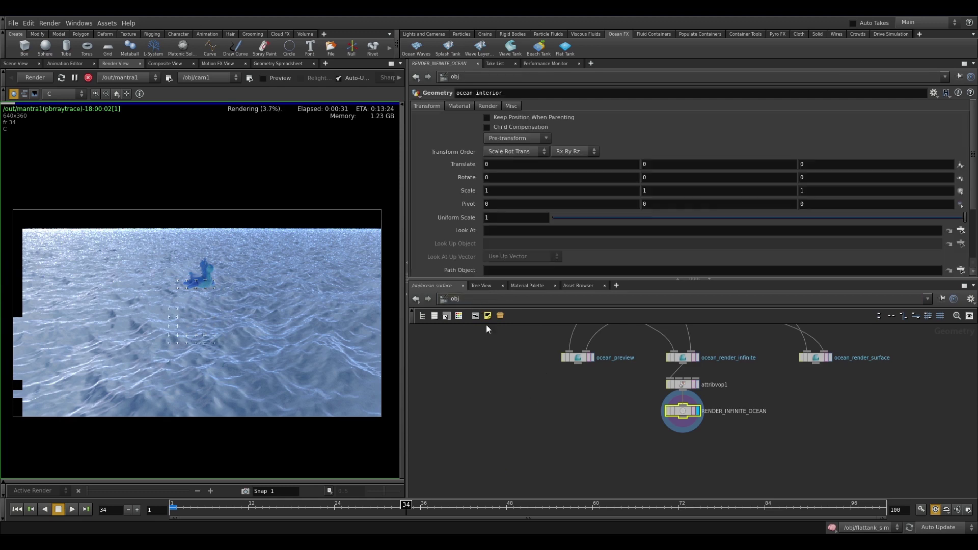
{"action": "left_click", "coordinate": [487, 394]}
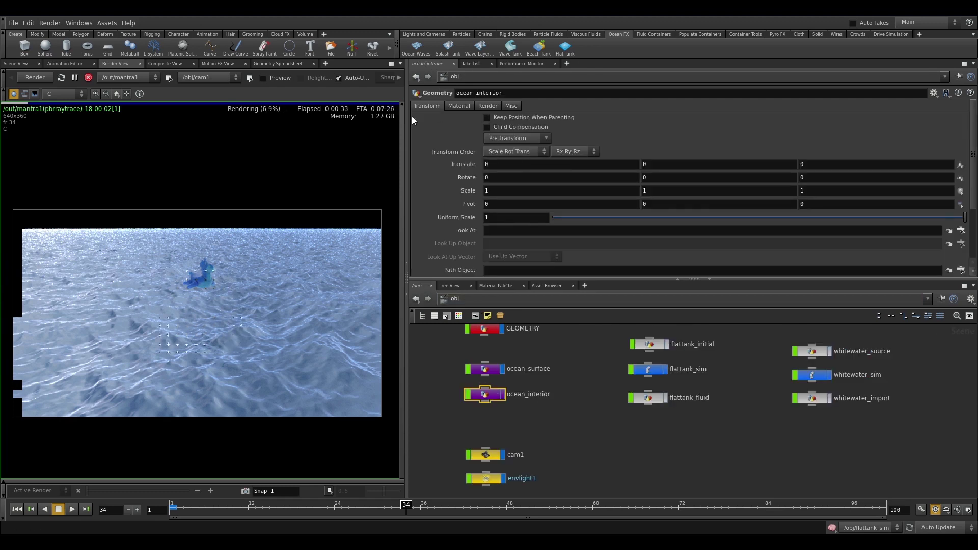
{"action": "left_click", "coordinate": [486, 106]}
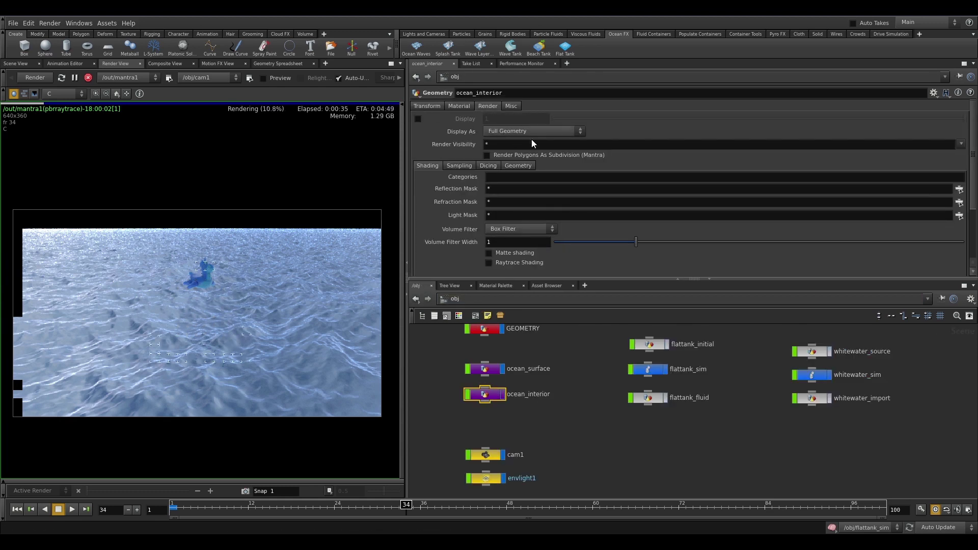
{"action": "left_click", "coordinate": [961, 144]}
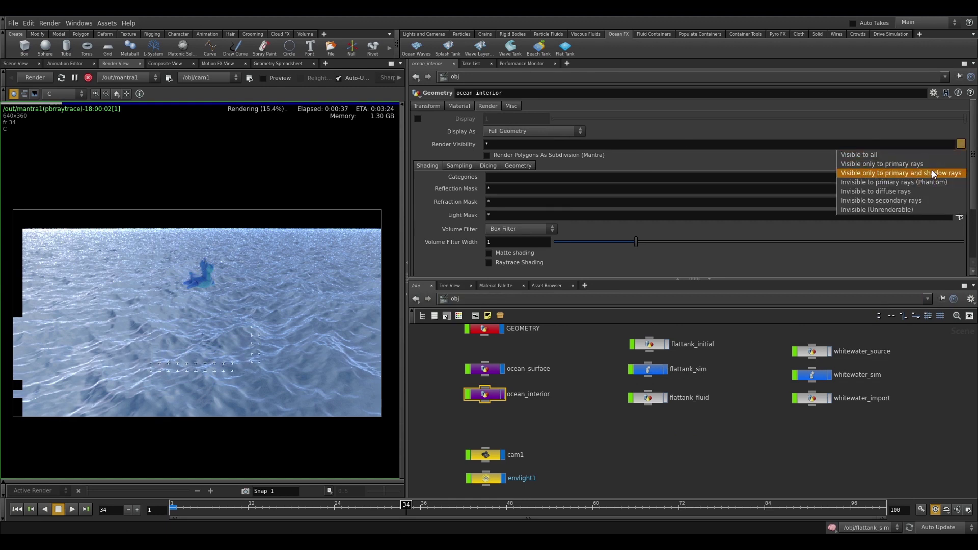
{"action": "left_click", "coordinate": [933, 182]}
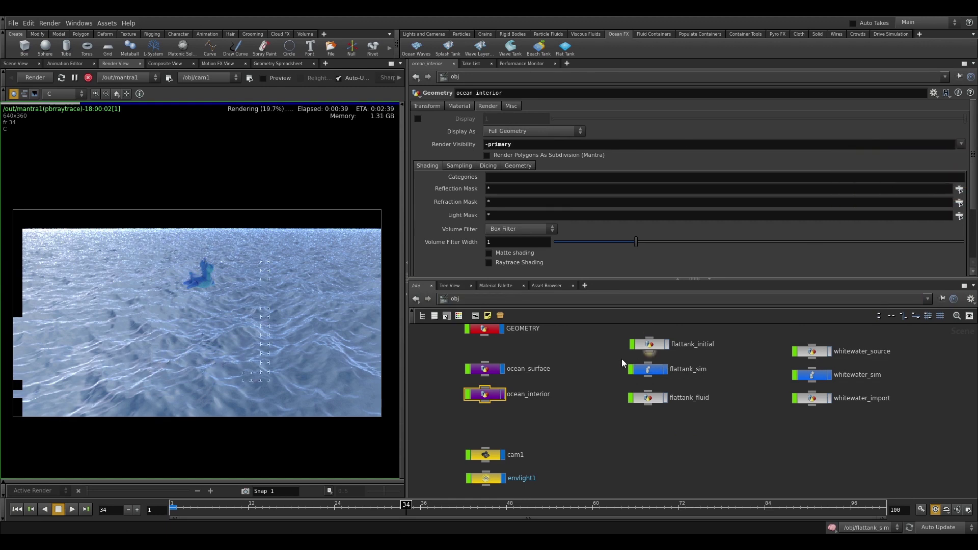
- Make ocean_render_surface the displayed and rendered node in the ocean_surface network and render the frame again
{"action": "left_click", "coordinate": [491, 371]}
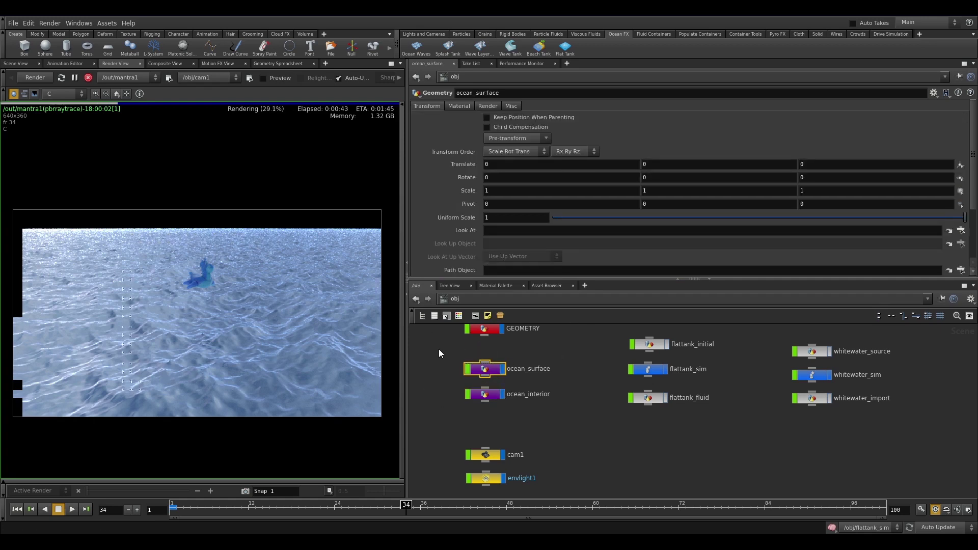
{"action": "double_click", "coordinate": [488, 372]}
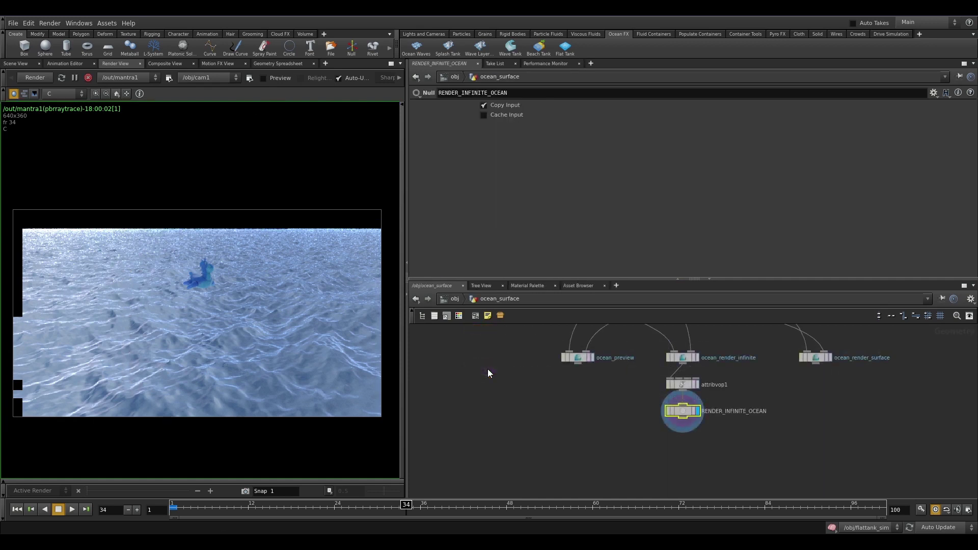
{"action": "left_click", "coordinate": [829, 359]}
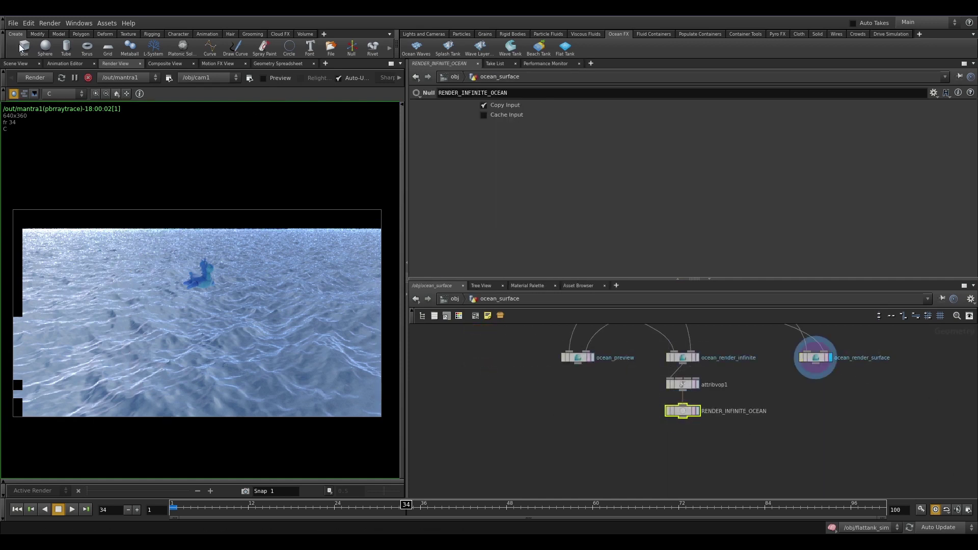
{"action": "left_click", "coordinate": [35, 82]}
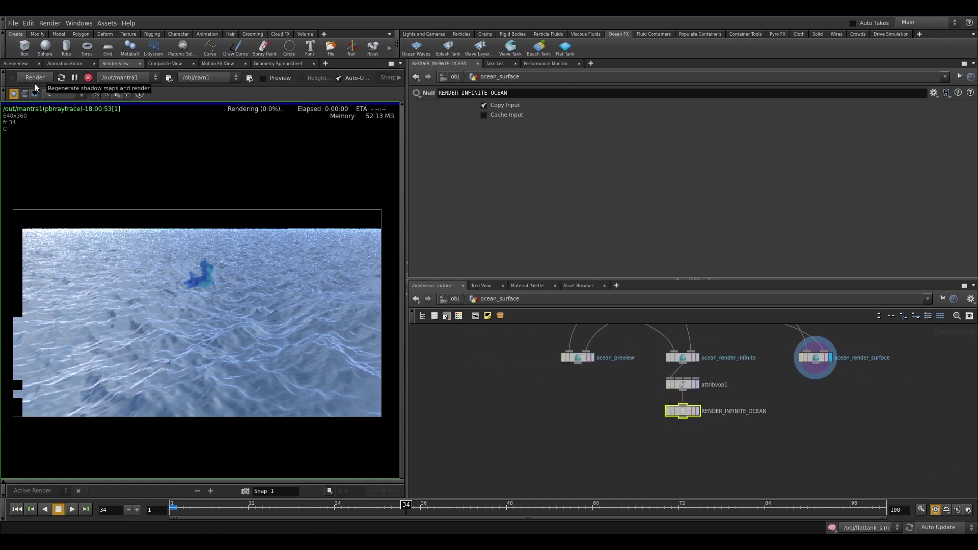
- Return to object level, select ocean_interior and examine the area around the toy figure in the render
{"action": "left_click", "coordinate": [454, 298]}
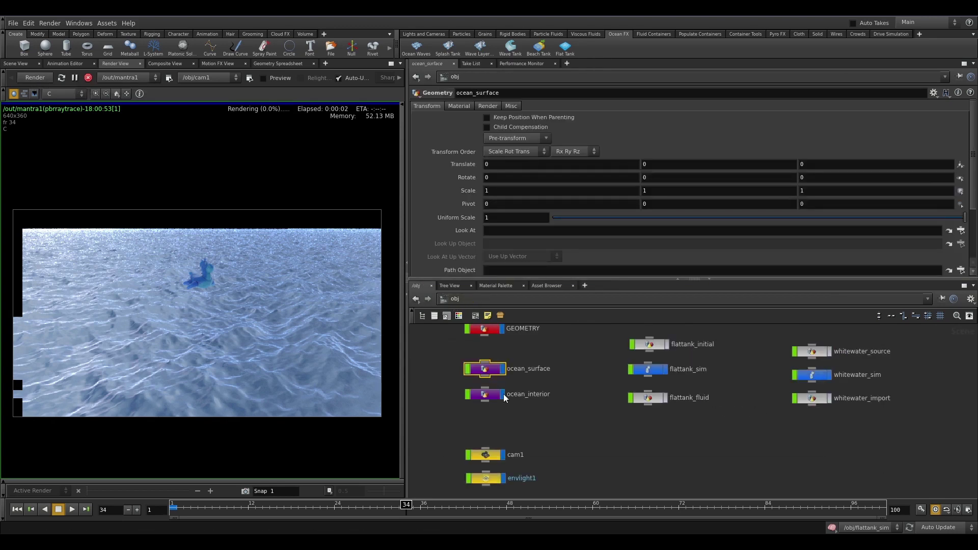
{"action": "left_click", "coordinate": [501, 393]}
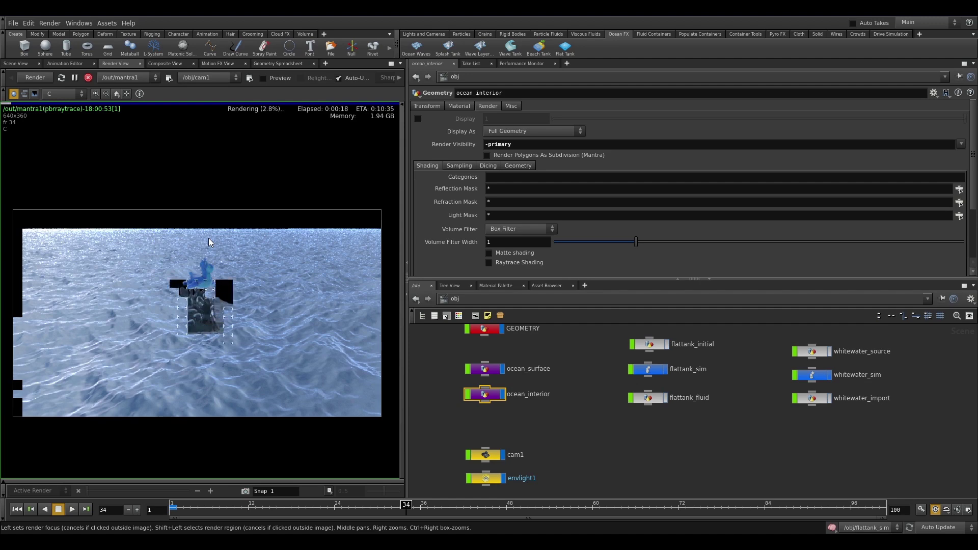
{"action": "scroll", "coordinate": [193, 337], "scroll_direction": "up", "scroll_amount": 3}
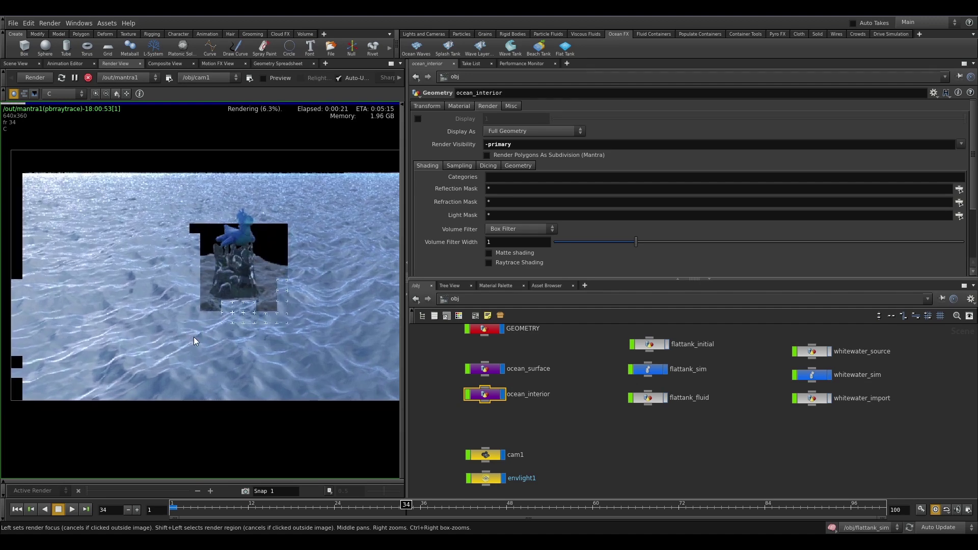
{"action": "scroll", "coordinate": [248, 334], "scroll_direction": "down", "scroll_amount": 2}
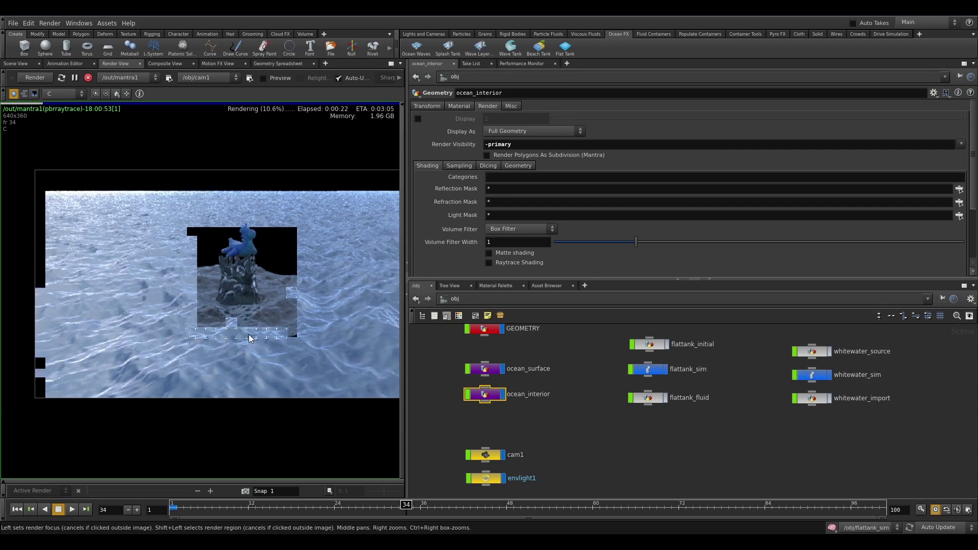
{"action": "scroll", "coordinate": [253, 335], "scroll_direction": "up", "scroll_amount": 3}
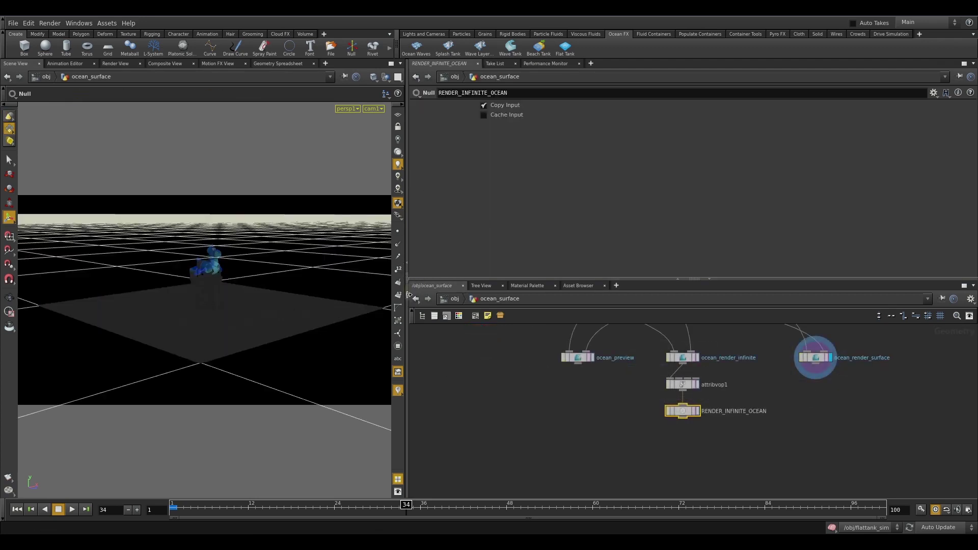
- Widen the scene view and switch it from cam1 to the free perspective view with no camera
{"action": "left_click_drag", "start_coordinate": [408, 321], "coordinate": [575, 322]}
{"action": "left_click_drag", "start_coordinate": [289, 337], "coordinate": [445, 323]}
{"action": "left_click_drag", "start_coordinate": [267, 321], "coordinate": [227, 292]}
{"action": "key", "text": "Escape"}
{"action": "left_click", "coordinate": [533, 109]}
{"action": "left_click", "coordinate": [540, 143]}
- Return to object level and try to lower the near clipping in cam1's view settings
{"action": "left_click", "coordinate": [621, 300]}
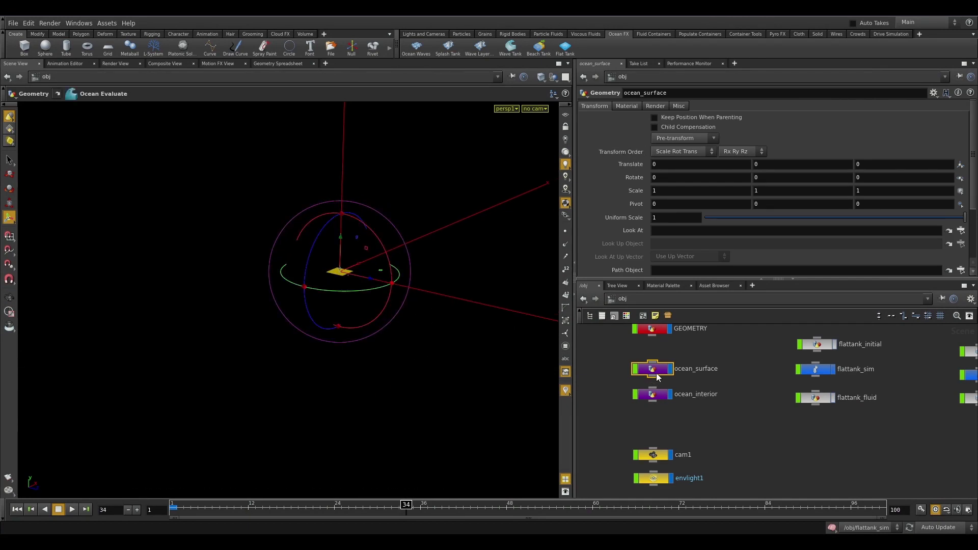
{"action": "left_click", "coordinate": [653, 454]}
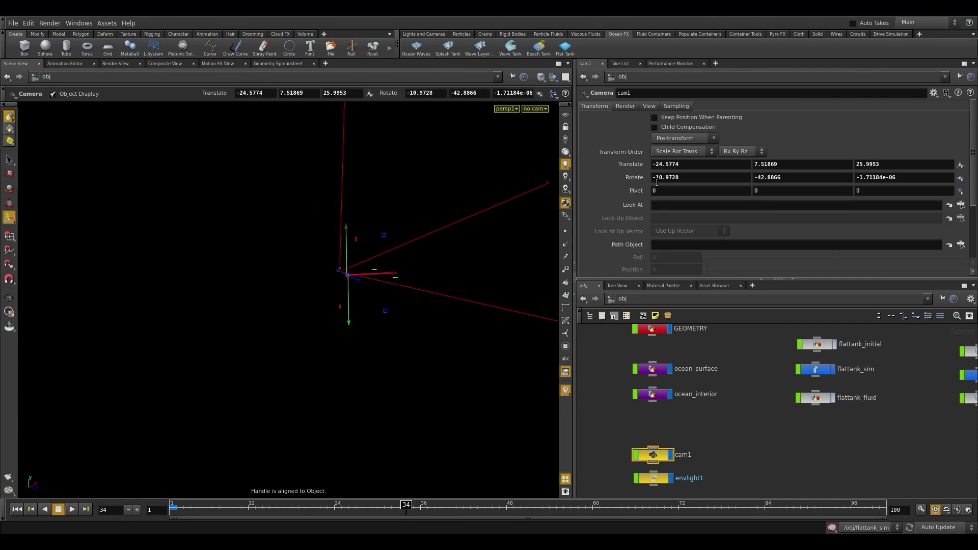
{"action": "left_click", "coordinate": [648, 107]}
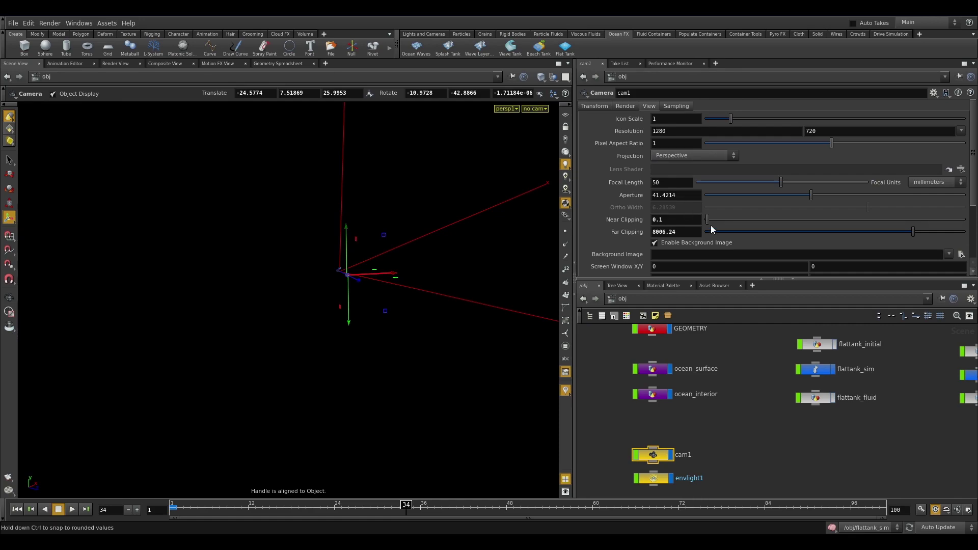
{"action": "left_click_drag", "start_coordinate": [707, 220], "coordinate": [700, 221]}
- Examine the infinite ocean up close, then the object-level scene in the front, top, perspective and right views
{"action": "double_click", "coordinate": [653, 369]}
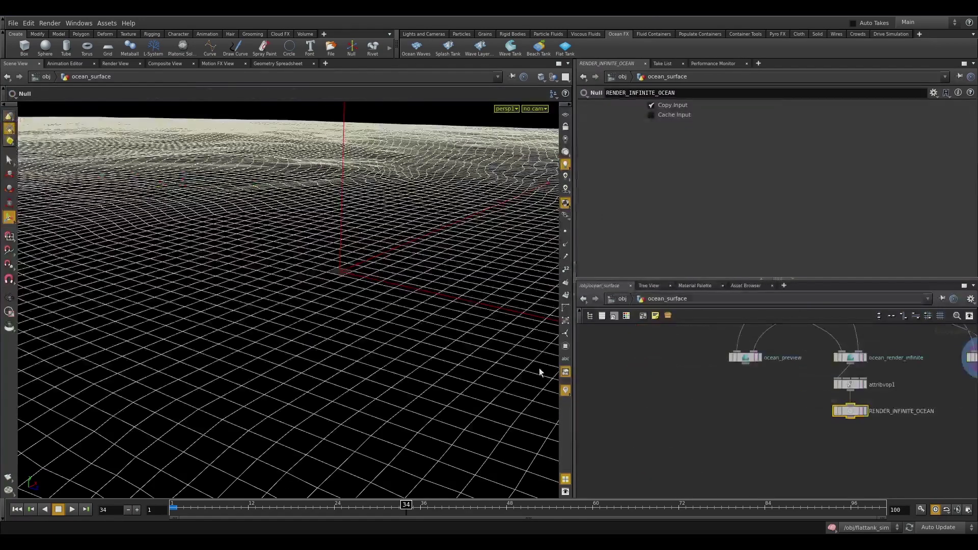
{"action": "left_click_drag", "start_coordinate": [318, 327], "coordinate": [262, 312]}
{"action": "left_click", "coordinate": [622, 299]}
{"action": "key", "text": "space+3"}
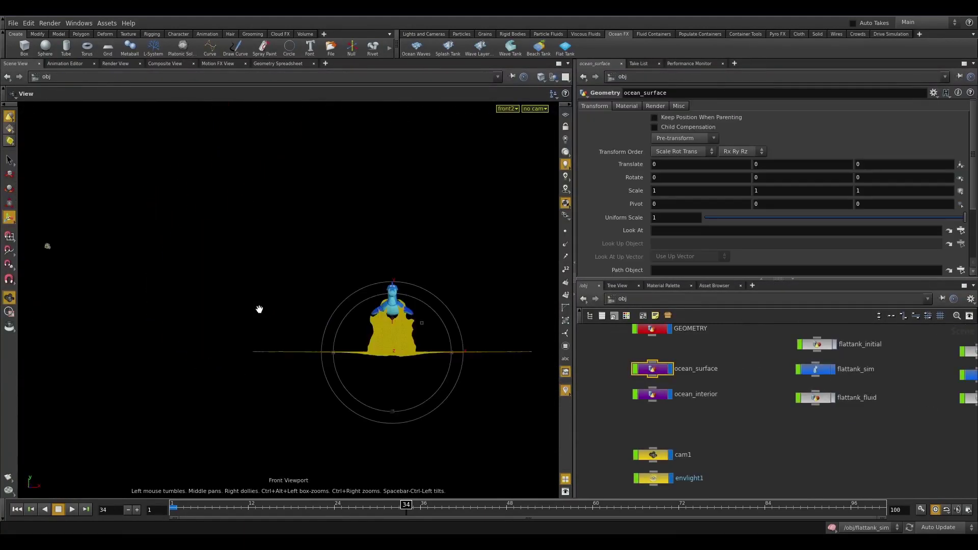
{"action": "key", "text": "space+2"}
{"action": "key", "text": "space+1"}
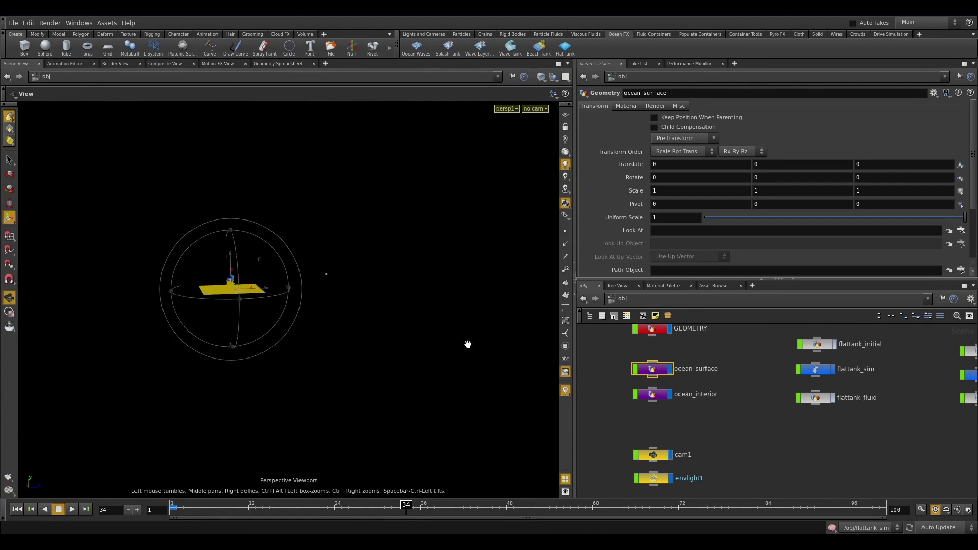
{"action": "key", "text": "space+4"}
{"action": "key", "text": "Return"}
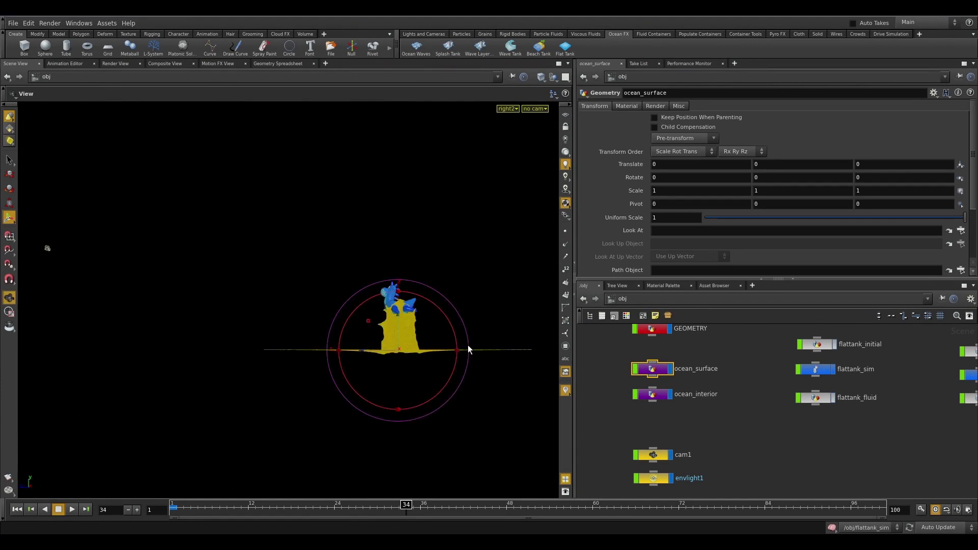
{"action": "middle_click_drag", "start_coordinate": [440, 327], "coordinate": [304, 310]}
{"action": "scroll", "coordinate": [310, 313], "scroll_direction": "up", "scroll_amount": 5}
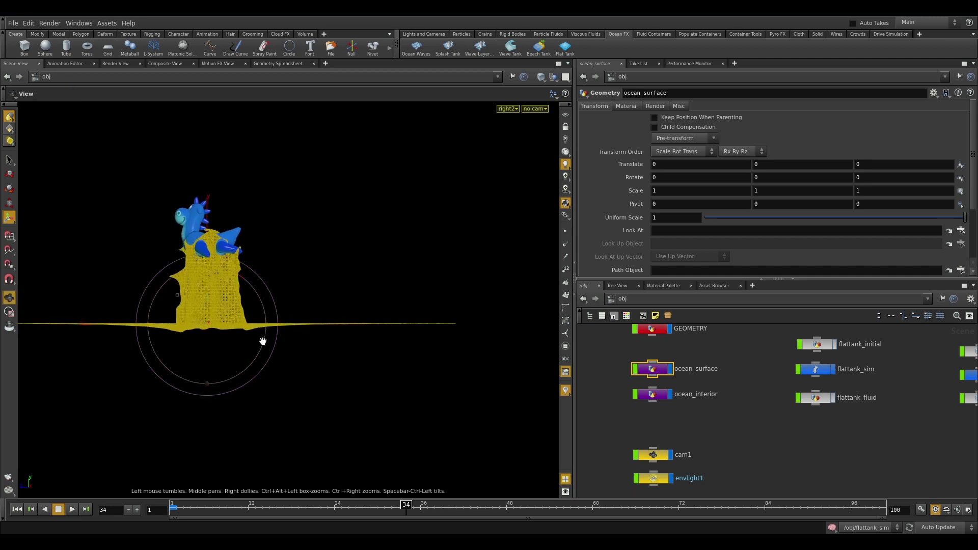
- In the ocean_surface network, make object_merge1 the displayed and rendered node and template the grid for comparison
{"action": "double_click", "coordinate": [656, 370]}
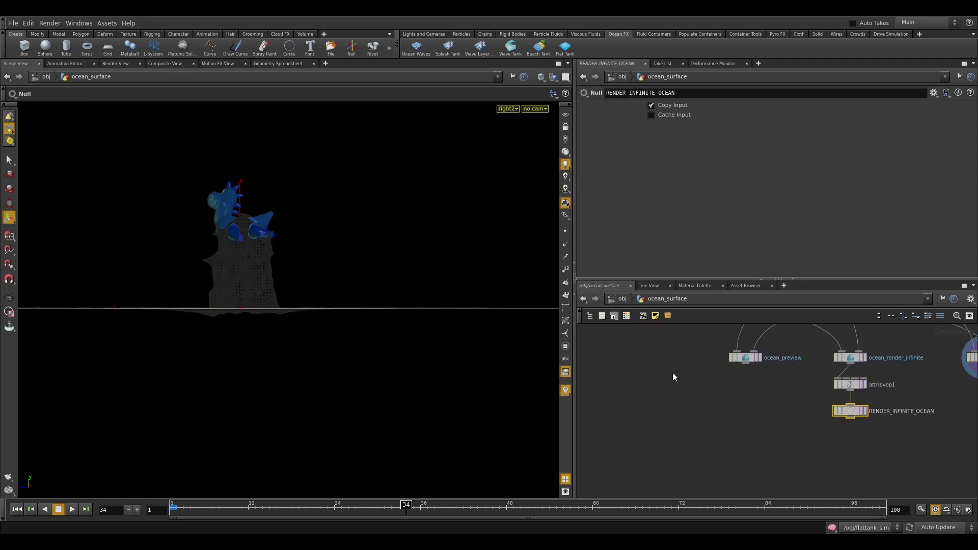
{"action": "key", "text": "h"}
{"action": "left_click", "coordinate": [762, 336]}
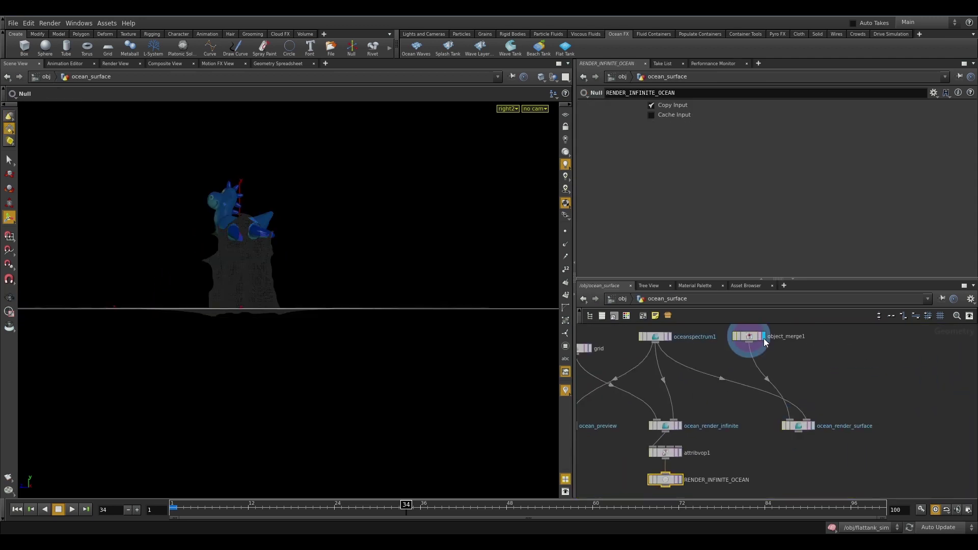
{"action": "middle_click_drag", "start_coordinate": [667, 395], "coordinate": [711, 403]}
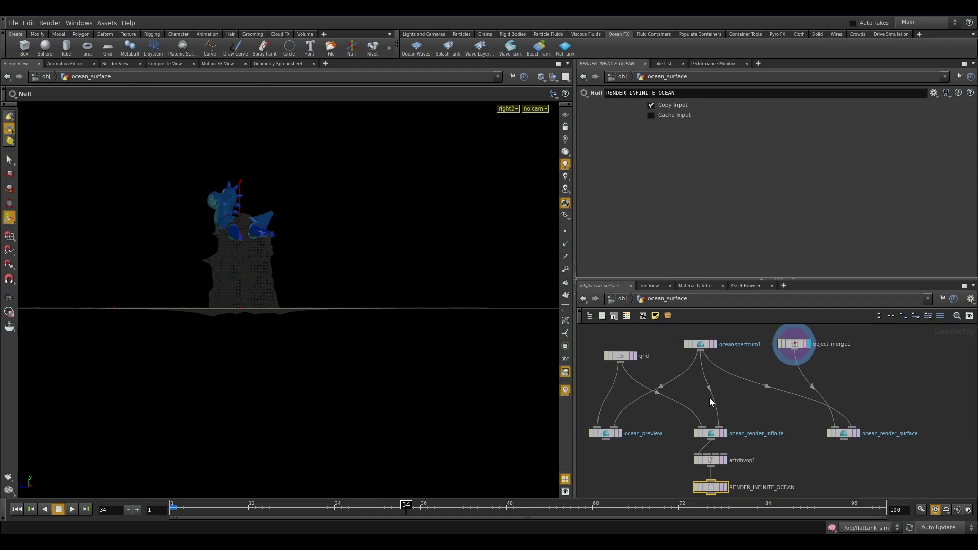
{"action": "left_click", "coordinate": [633, 356]}
{"action": "left_click_drag", "start_coordinate": [467, 356], "coordinate": [247, 354]}
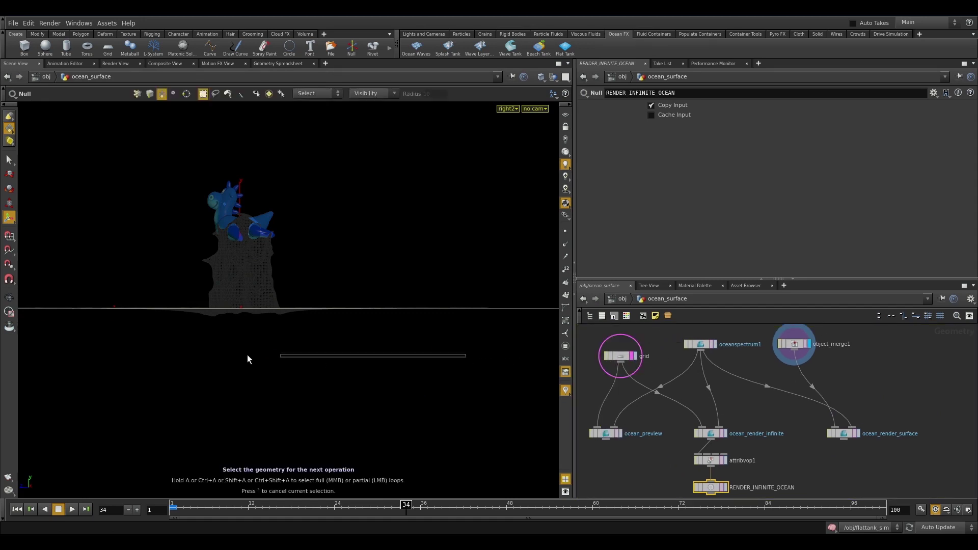
- Insert a Transform node between object_merge1 and ocean_render_surface, space the nodes apart and make the Transform the displayed node
{"action": "left_click", "coordinate": [795, 344]}
{"action": "middle_click_drag", "start_coordinate": [423, 367], "coordinate": [196, 369]}
{"action": "right_click_drag", "start_coordinate": [158, 331], "coordinate": [355, 322]}
{"action": "middle_click_drag", "start_coordinate": [138, 368], "coordinate": [272, 344]}
{"action": "right_click_drag", "start_coordinate": [272, 344], "coordinate": [419, 304]}
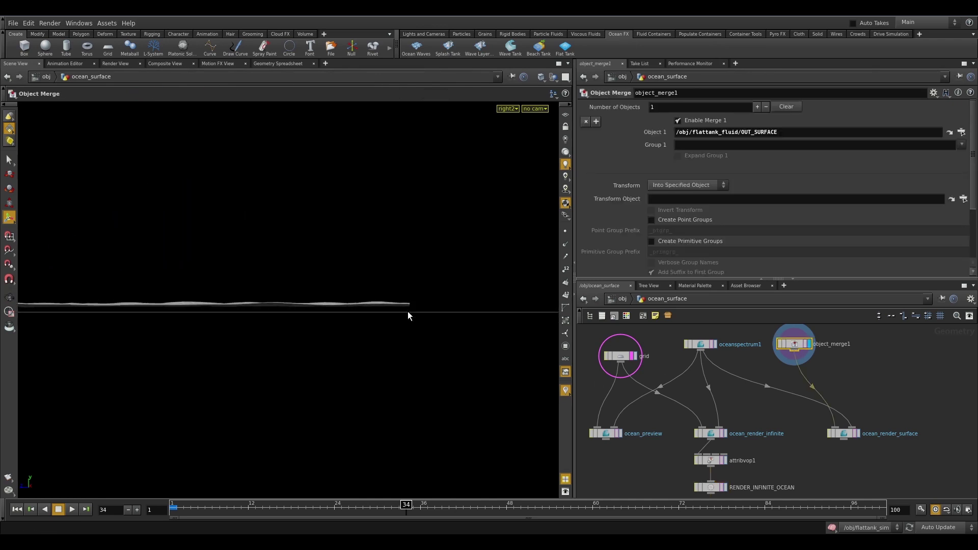
{"action": "key", "text": "Tab"}
{"action": "type", "text": "trans"}
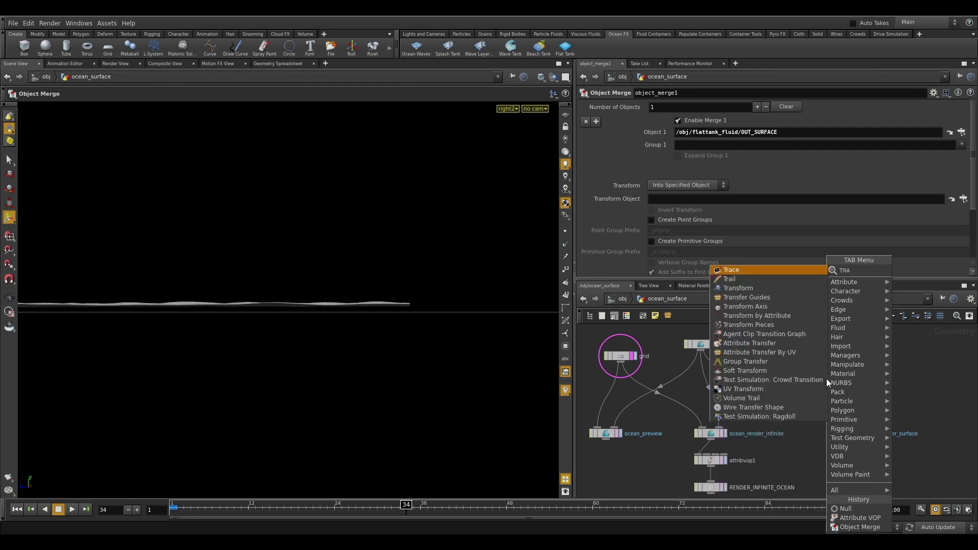
{"action": "key", "text": "Return"}
{"action": "left_click", "coordinate": [794, 367]}
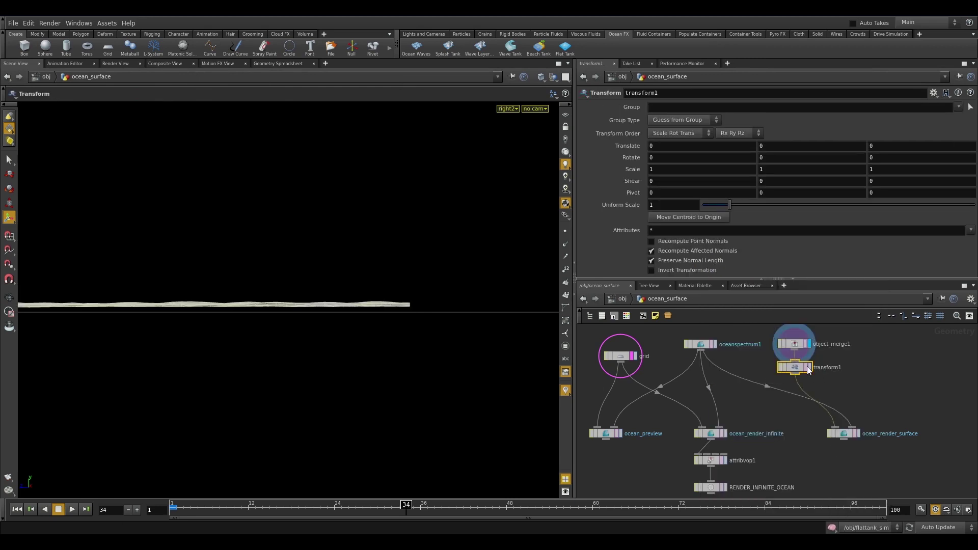
{"action": "left_click_drag", "start_coordinate": [797, 343], "coordinate": [797, 335]}
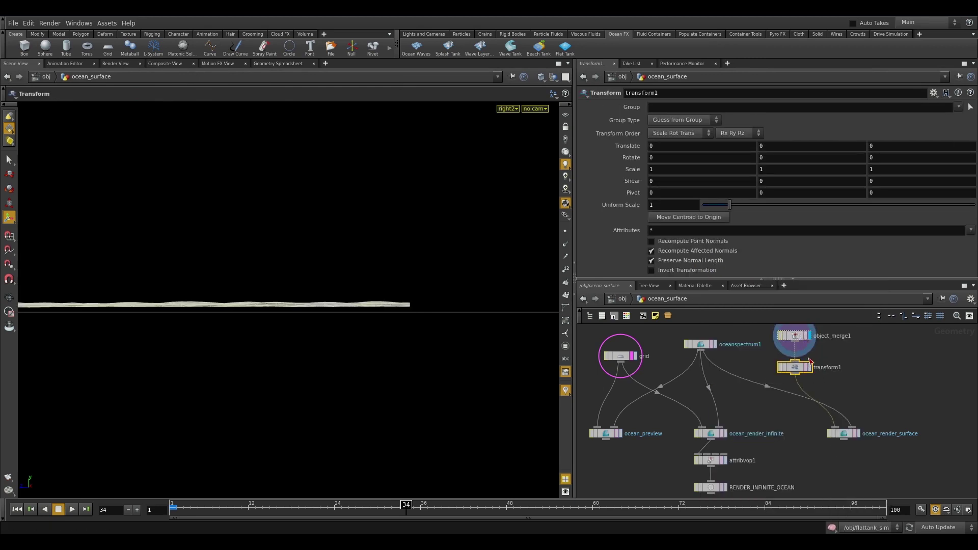
{"action": "left_click", "coordinate": [811, 367]}
- Lower the merged surface by setting transform1's Y translation to -0.04, after trying -0.1, -0.02 and -0.03
{"action": "left_click", "coordinate": [802, 146]}
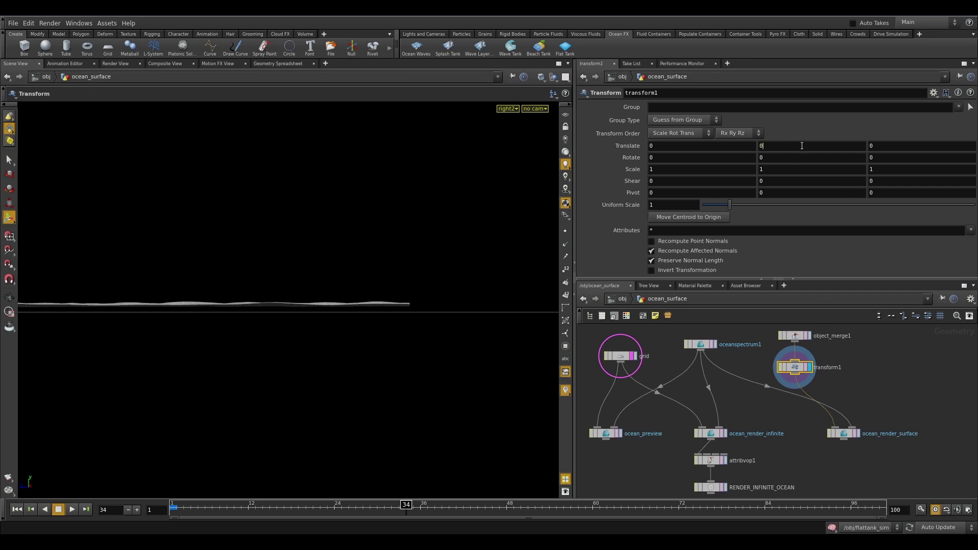
{"action": "type", "text": "-0.0"}
{"action": "key", "text": "BackSpace"}
{"action": "type", "text": "1"}
{"action": "key", "text": "Return"}
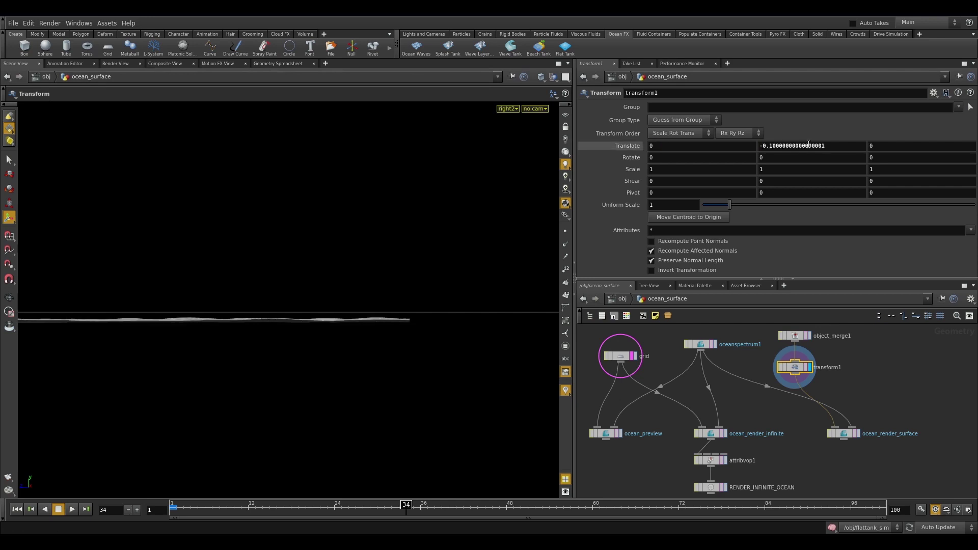
{"action": "left_click", "coordinate": [808, 144]}
{"action": "type", "text": "-0.02"}
{"action": "key", "text": "Return"}
{"action": "left_click", "coordinate": [822, 144]}
{"action": "type", "text": "-0.03"}
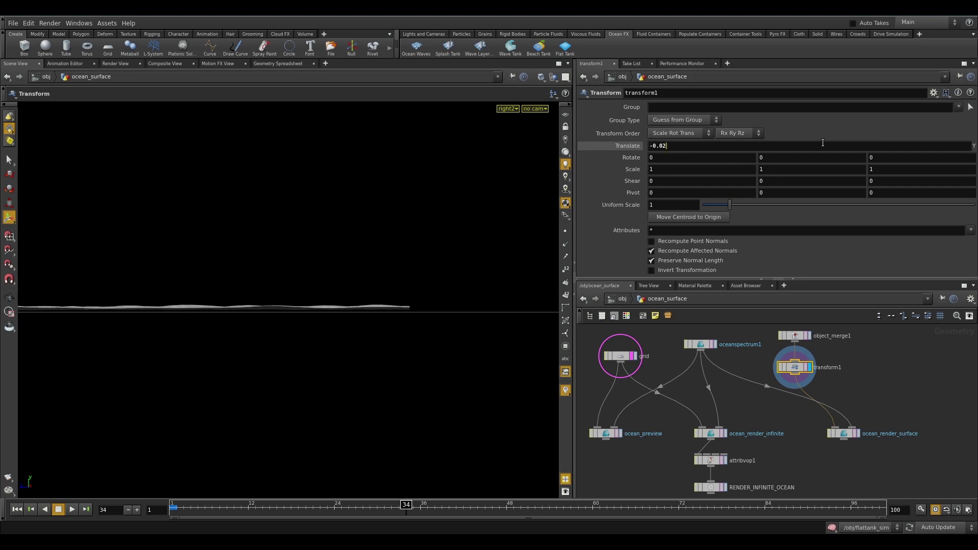
{"action": "key", "text": "Return"}
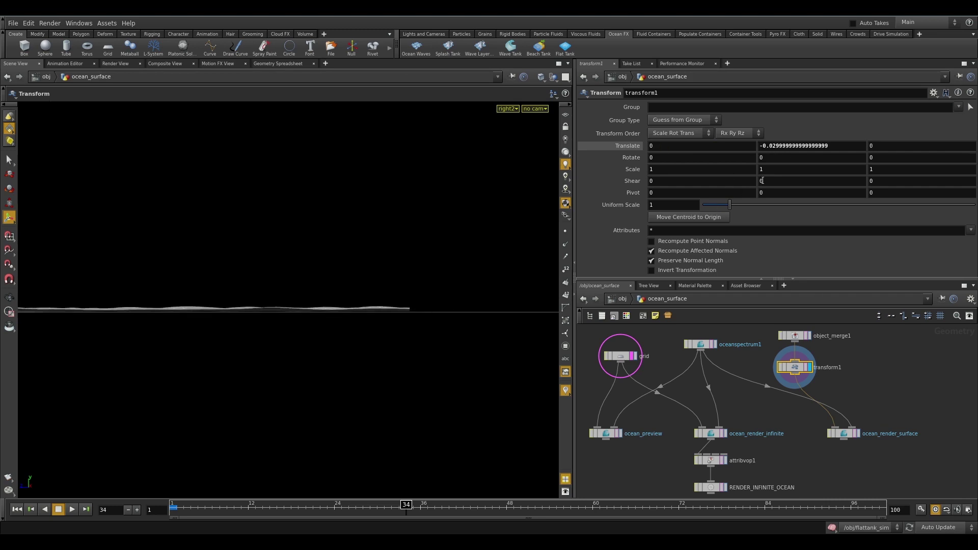
{"action": "middle_click_drag", "start_coordinate": [804, 145], "coordinate": [789, 167]}
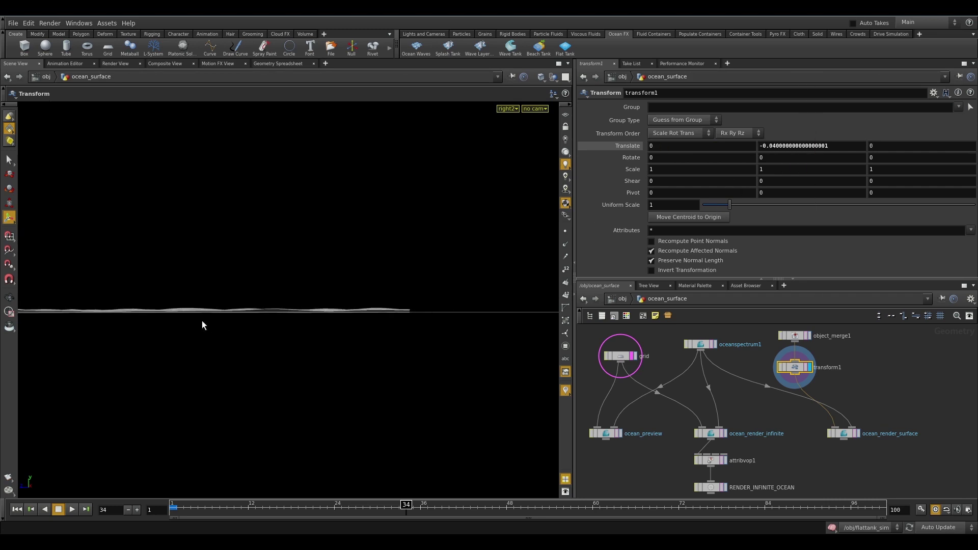
- Display ocean_render_surface through cam1 and turn off the grid's template flag
{"action": "left_click", "coordinate": [859, 434]}
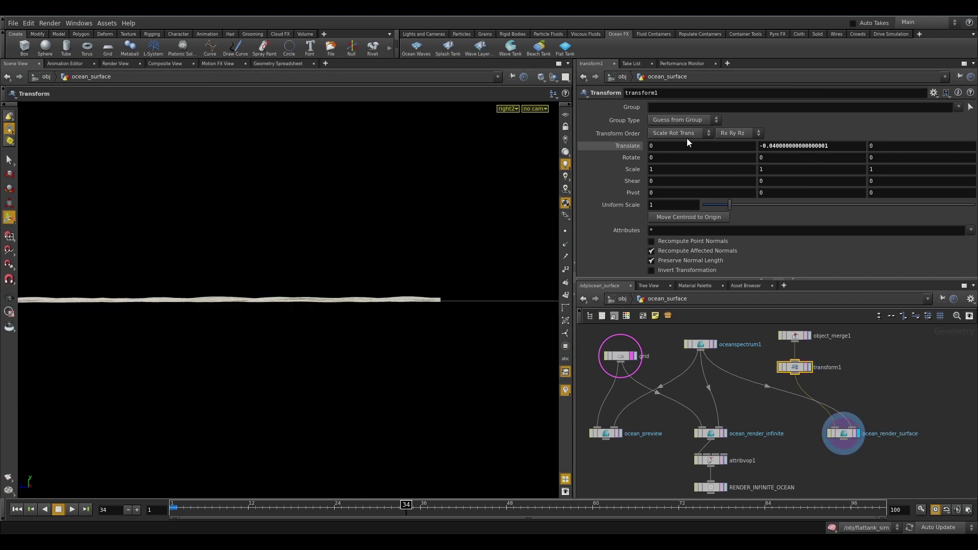
{"action": "left_click", "coordinate": [515, 110]}
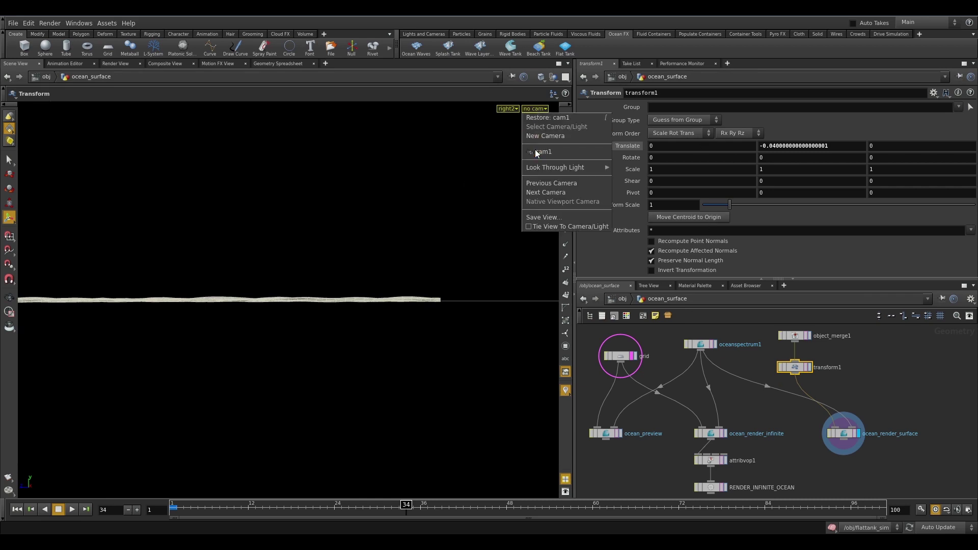
{"action": "left_click", "coordinate": [536, 151]}
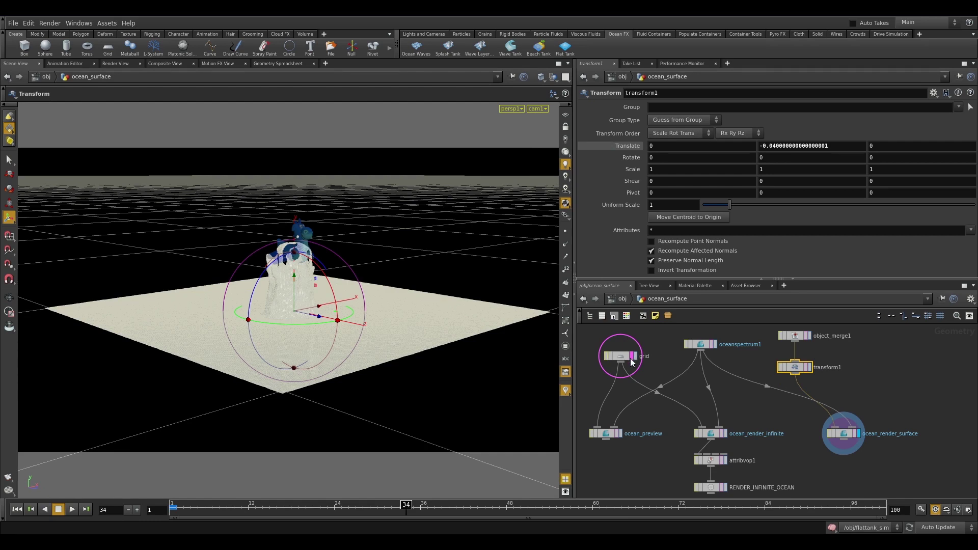
- Add a Null node below ocean_render_surface, make it the displayed node and name it to_render_surface
{"action": "middle_click_drag", "start_coordinate": [935, 406], "coordinate": [878, 359]}
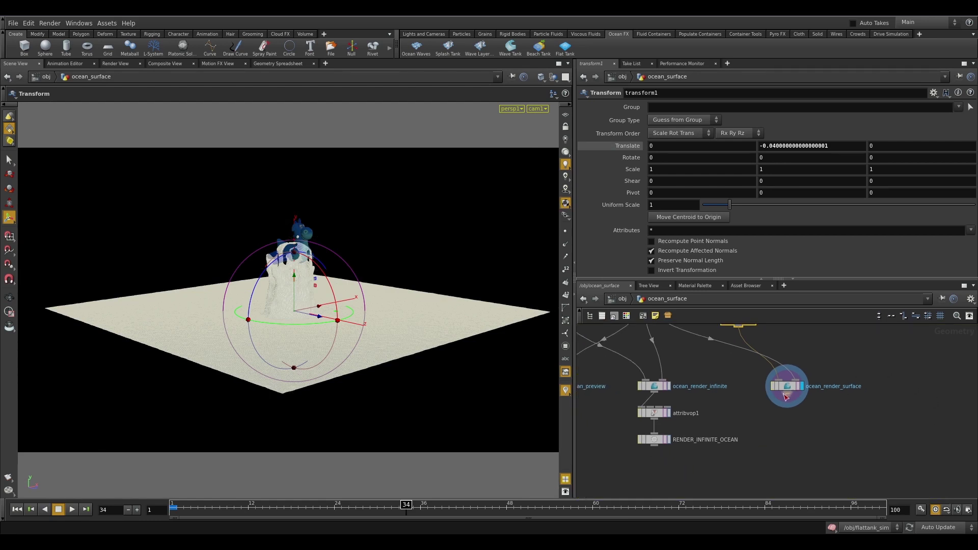
{"action": "key", "text": "Tab"}
{"action": "type", "text": "n"}
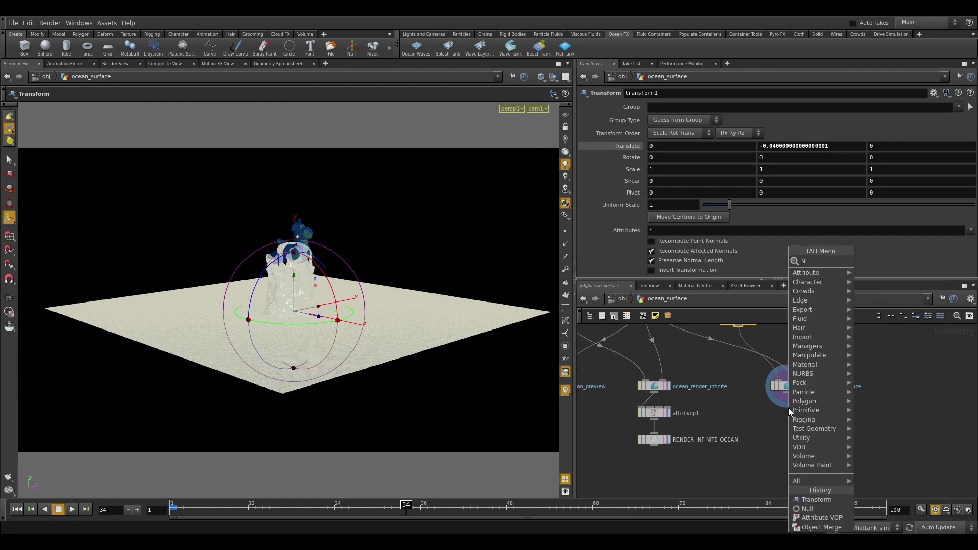
{"action": "key", "text": "Down"}
{"action": "key", "text": "Down"}
{"action": "key", "text": "Return"}
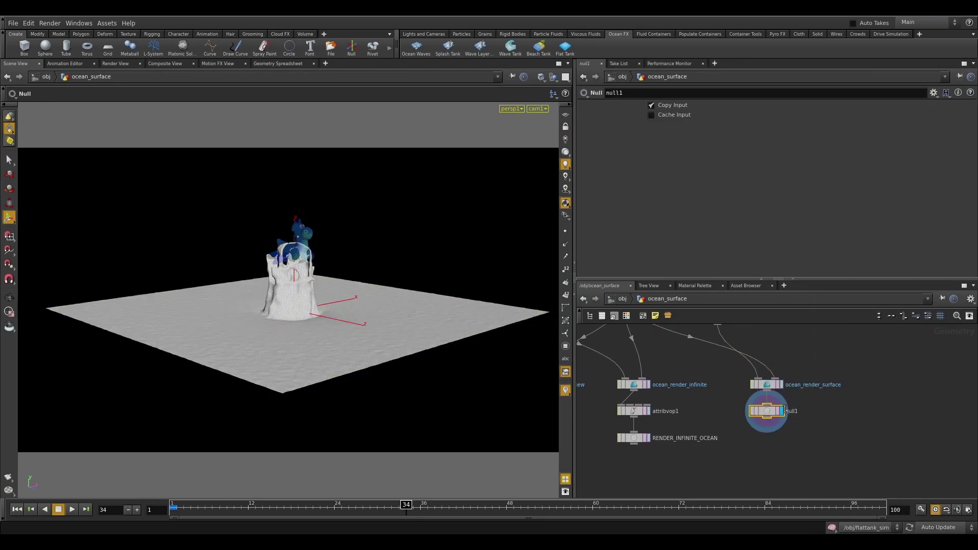
{"action": "double_click", "coordinate": [786, 409]}
{"action": "type", "text": "rende"}
{"action": "type", "text": "r_surface"}
{"action": "key", "text": "Return"}
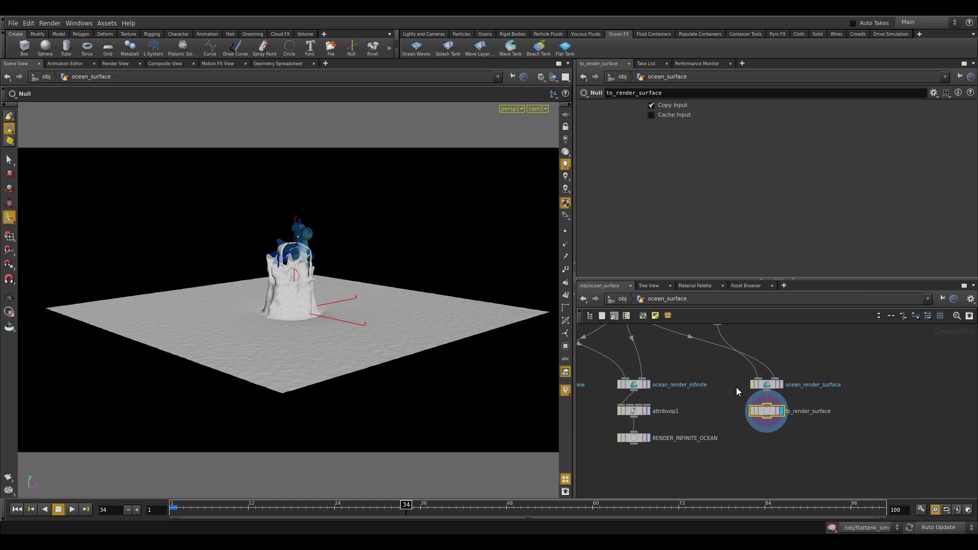
- Make RENDER_INFINITE_OCEAN the displayed node in ocean_surface and return to object level
{"action": "left_click", "coordinate": [649, 438]}
{"action": "left_click", "coordinate": [622, 299]}
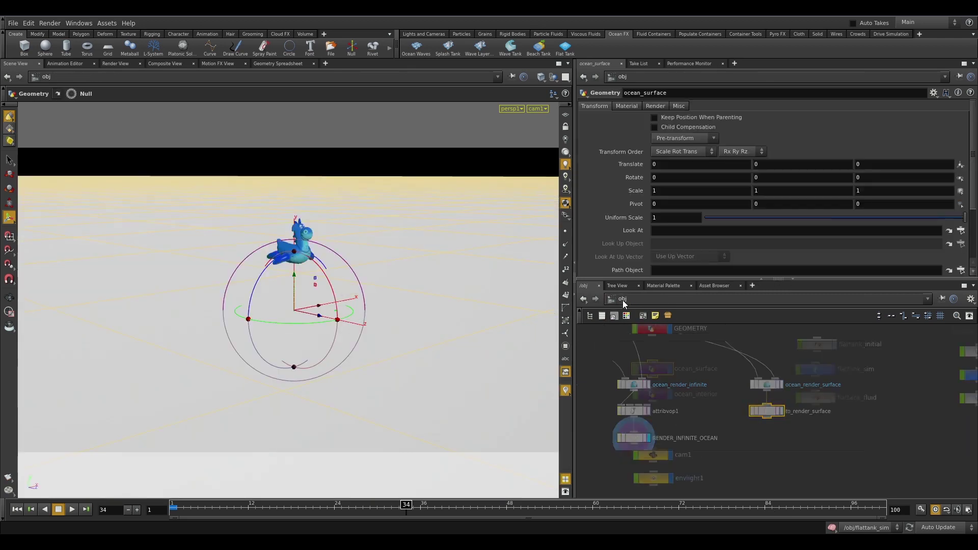
{"action": "key", "text": "f"}
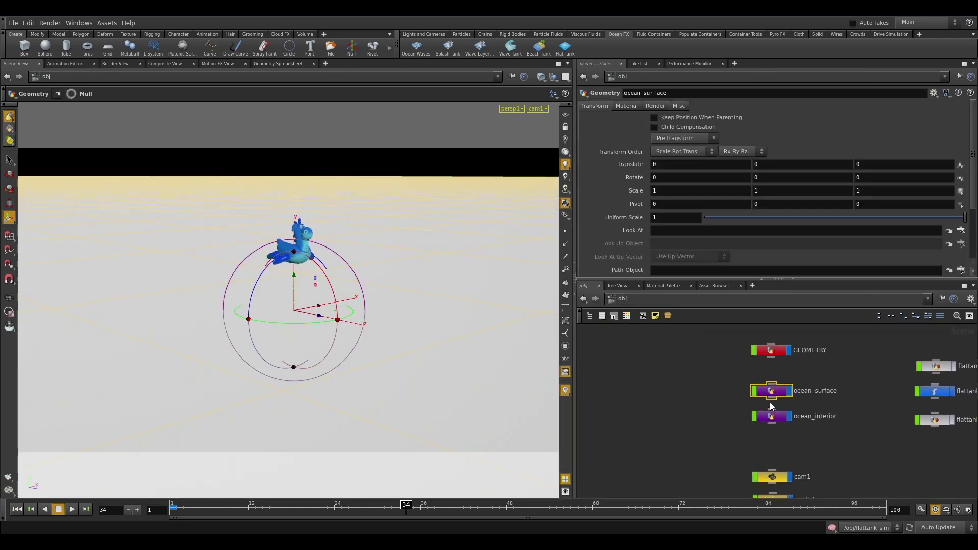
- Duplicate the ocean_surface object, place the copy beside the original and name it ocean_mesh
{"action": "key", "text": "ctrl+c"}
{"action": "key", "text": "ctrl+v"}
{"action": "left_click_drag", "start_coordinate": [674, 380], "coordinate": [675, 396]}
{"action": "double_click", "coordinate": [733, 394]}
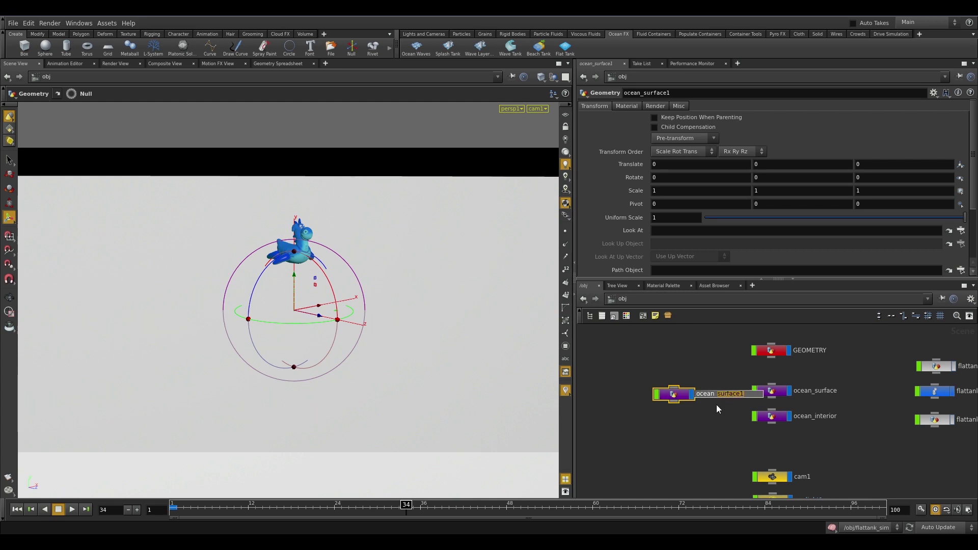
{"action": "type", "text": "mesh"}
{"action": "key", "text": "Return"}
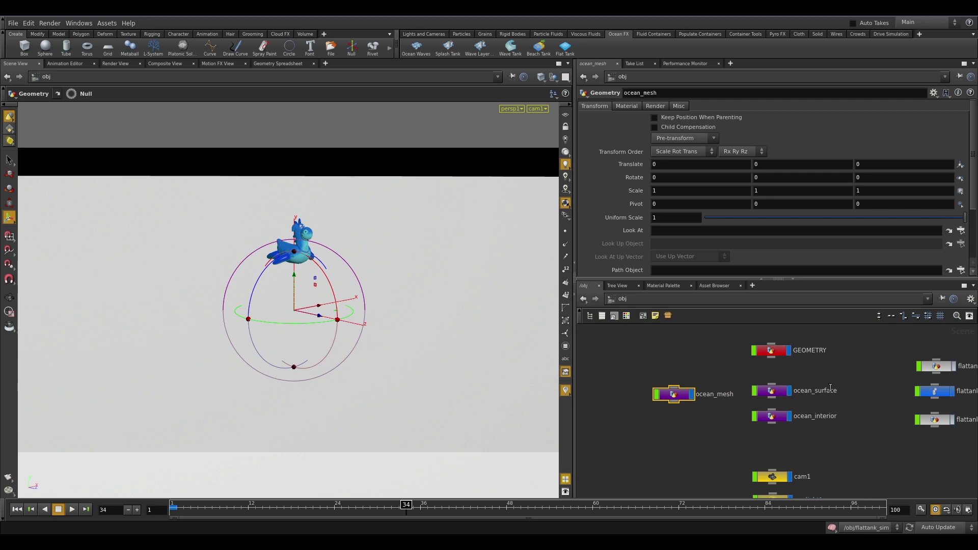
- Rename the original ocean_surface object as ocean_surface_ocean
{"action": "double_click", "coordinate": [843, 390]}
{"action": "type", "text": "_ocean"}
{"action": "key", "text": "Return"}
- Inside ocean_mesh, delete grid, ocean_preview, ocean_render_infinite, attribvop1 and RENDER_INFINITE_OCEAN, keeping only the simulated surface branch
{"action": "left_click", "coordinate": [685, 397]}
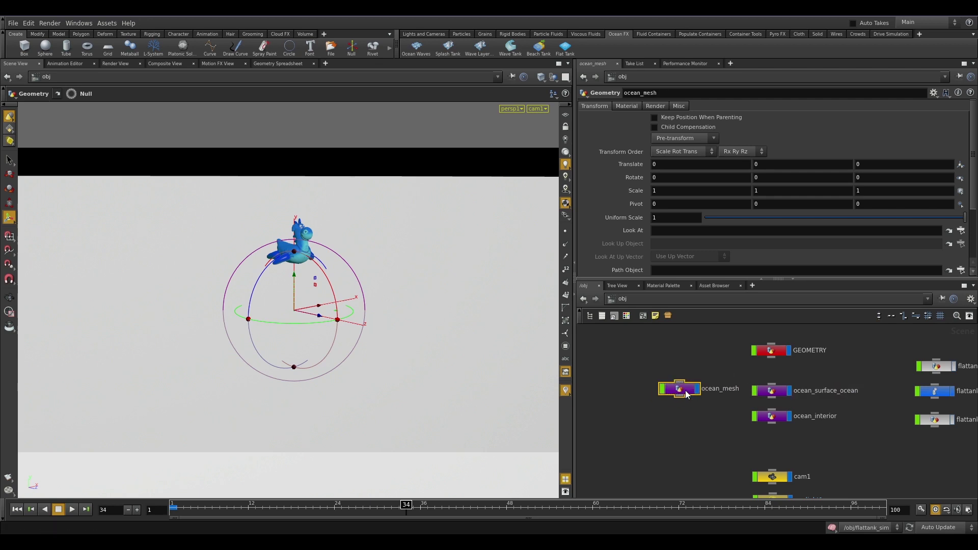
{"action": "double_click", "coordinate": [685, 397]}
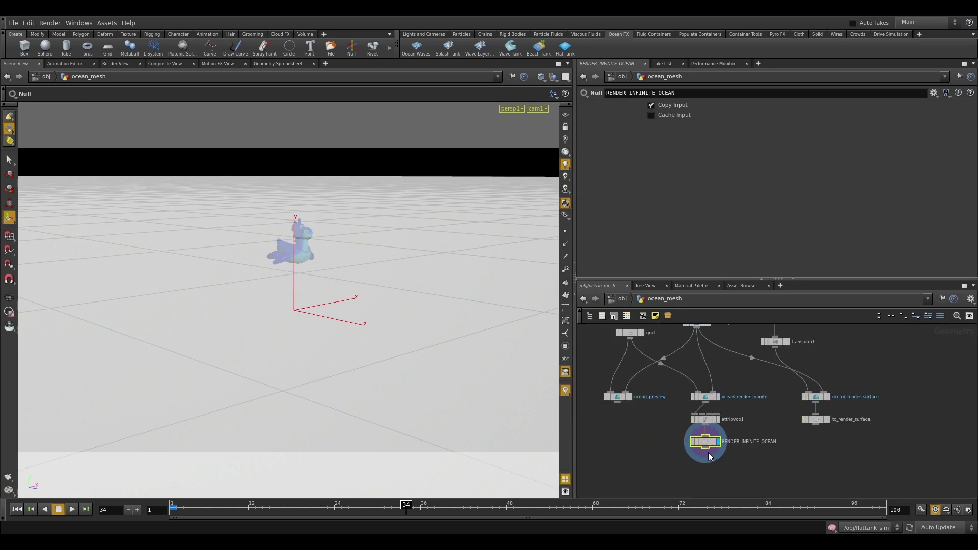
{"action": "scroll", "coordinate": [634, 368], "scroll_direction": "down", "scroll_amount": 3}
{"action": "left_click_drag", "start_coordinate": [633, 357], "coordinate": [672, 467]}
{"action": "key", "text": "Delete"}
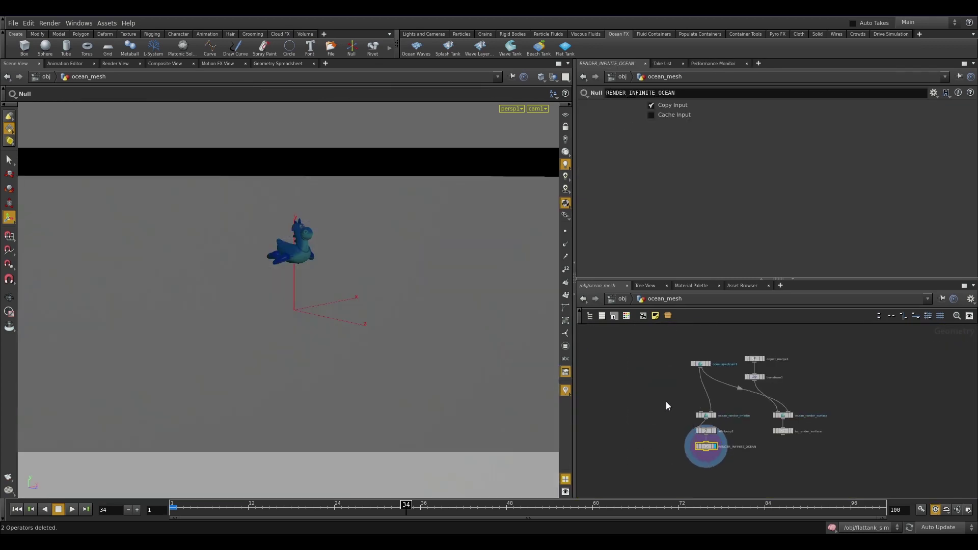
{"action": "left_click_drag", "start_coordinate": [665, 401], "coordinate": [728, 458]}
{"action": "key", "text": "Delete"}
{"action": "scroll", "coordinate": [725, 425], "scroll_direction": "up", "scroll_amount": 5}
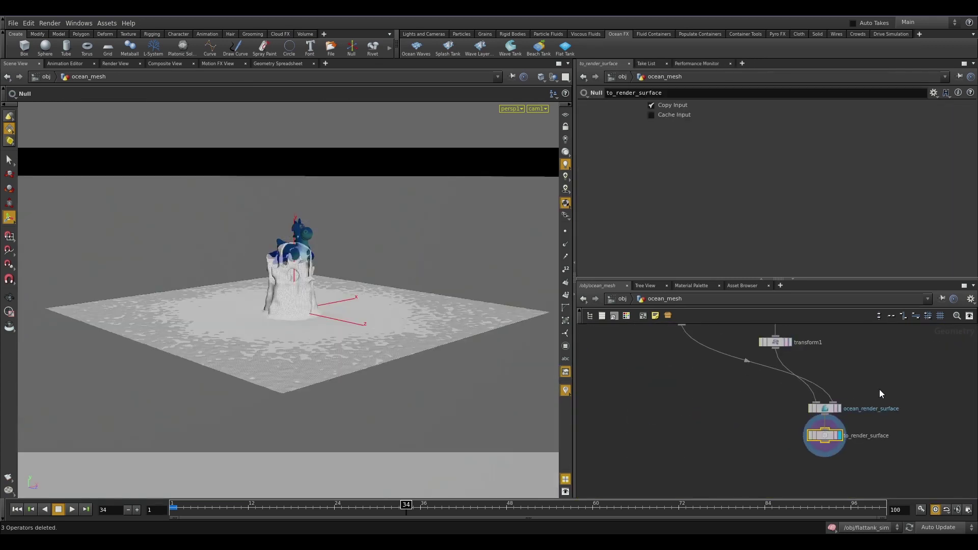
- Move ocean_render_surface and to_render_surface closer beneath transform1 and return to object level
{"action": "left_click", "coordinate": [828, 409], "text": "shift"}
{"action": "left_click_drag", "start_coordinate": [828, 409], "coordinate": [736, 380]}
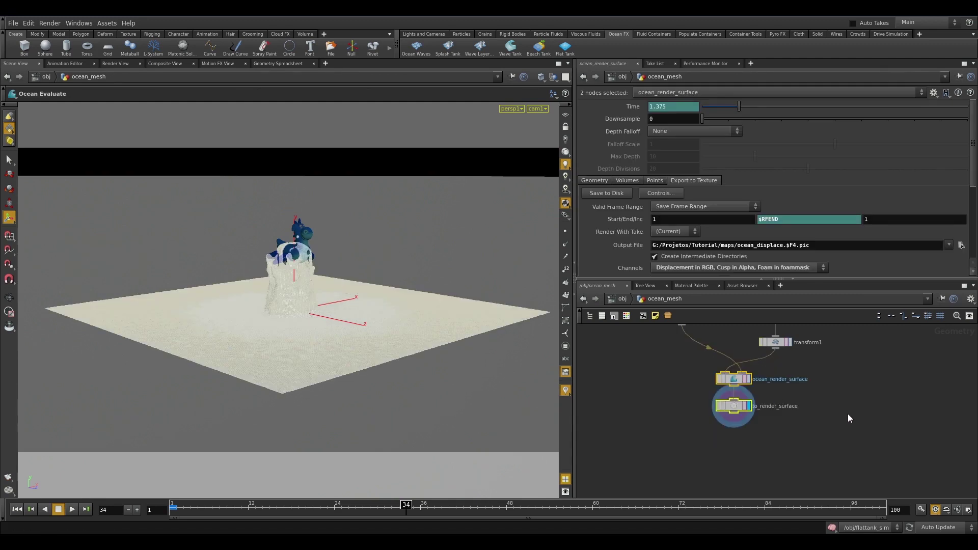
{"action": "left_click", "coordinate": [847, 413]}
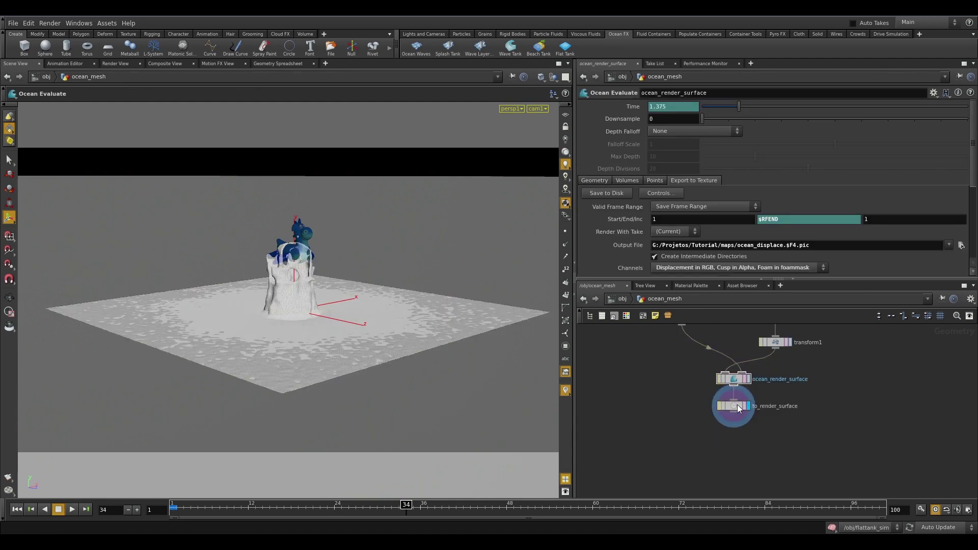
{"action": "left_click", "coordinate": [624, 299]}
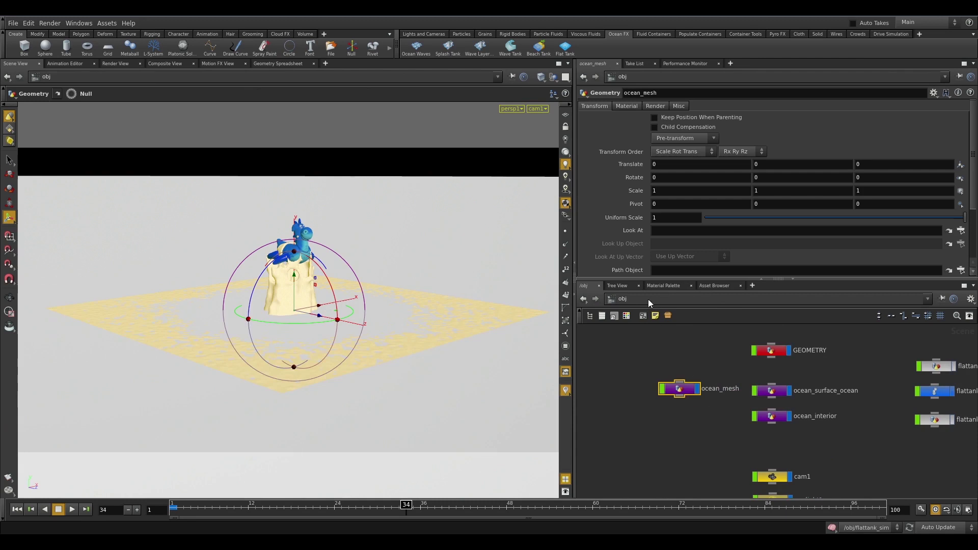
- In the out network, duplicate the mantra1 render node, place the copy beside it and name it mesh
{"action": "left_click", "coordinate": [623, 298]}
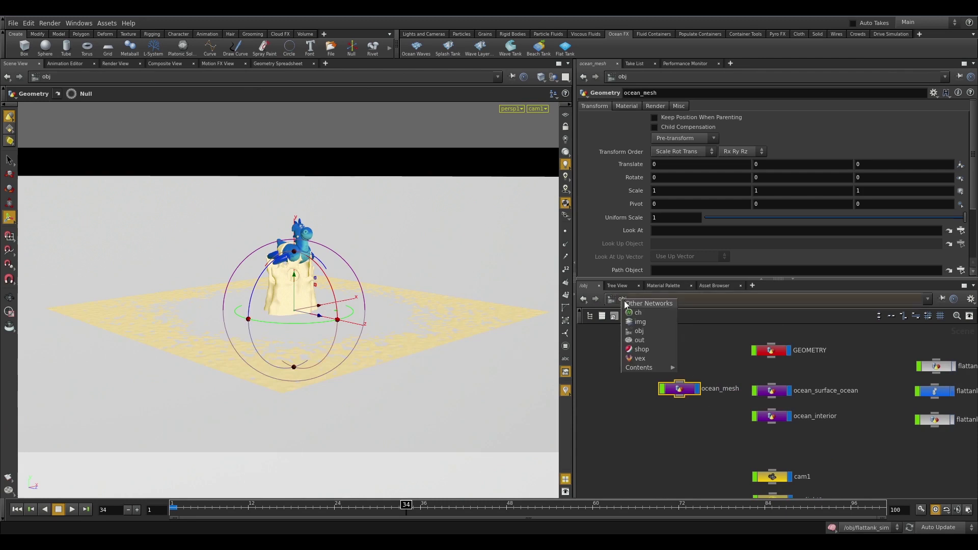
{"action": "left_click", "coordinate": [647, 341]}
{"action": "middle_click_drag", "start_coordinate": [790, 424], "coordinate": [760, 357]}
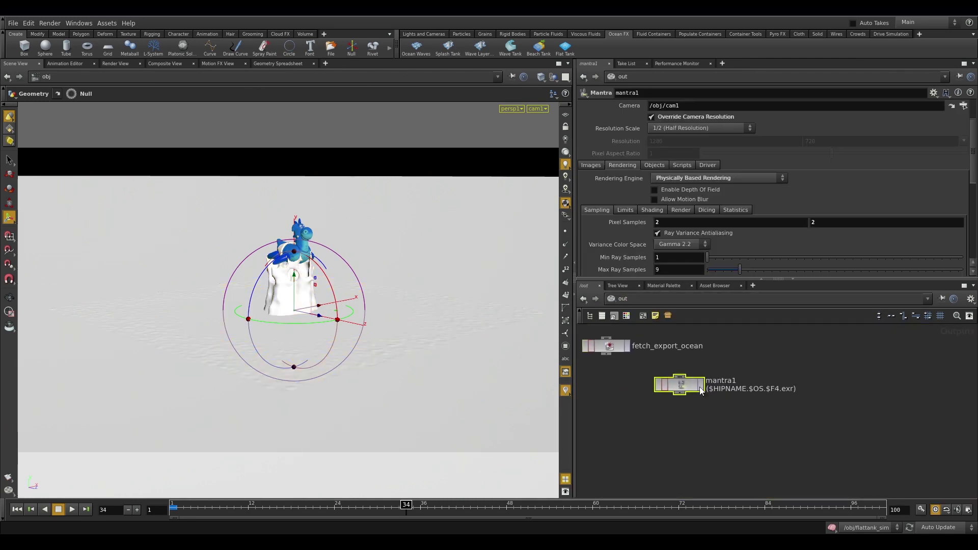
{"action": "key", "text": "ctrl+c"}
{"action": "key", "text": "ctrl+v"}
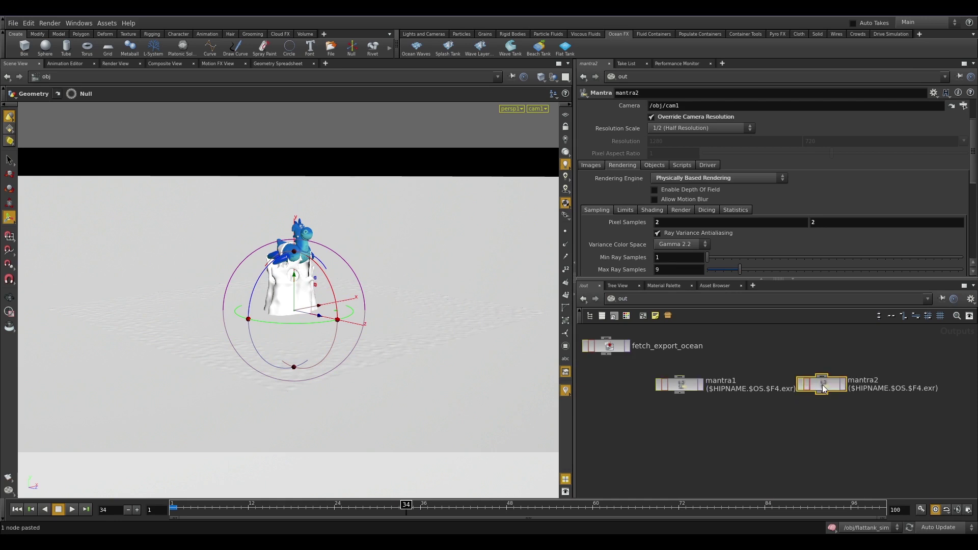
{"action": "left_click_drag", "start_coordinate": [825, 385], "coordinate": [837, 385]}
{"action": "left_click", "coordinate": [881, 380]}
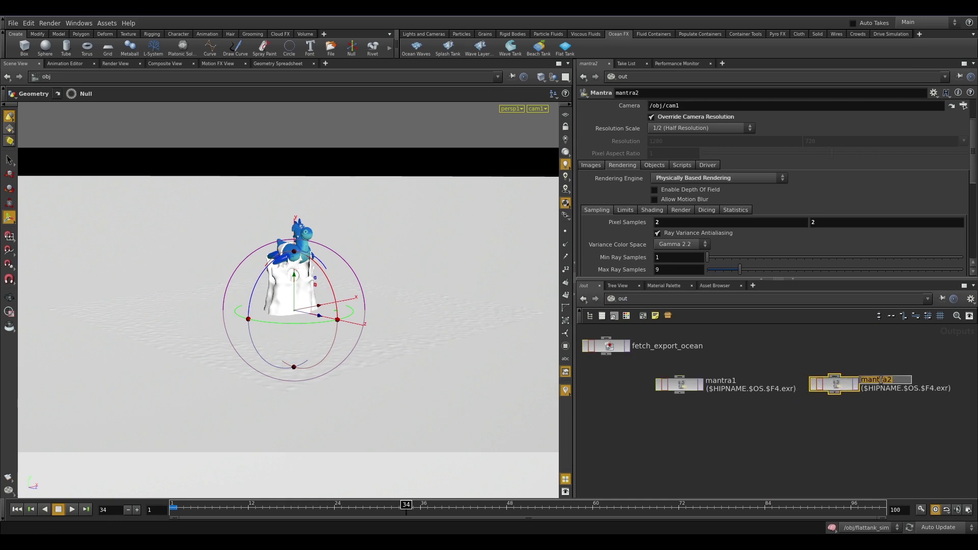
{"action": "type", "text": "mesh"}
{"action": "key", "text": "Return"}
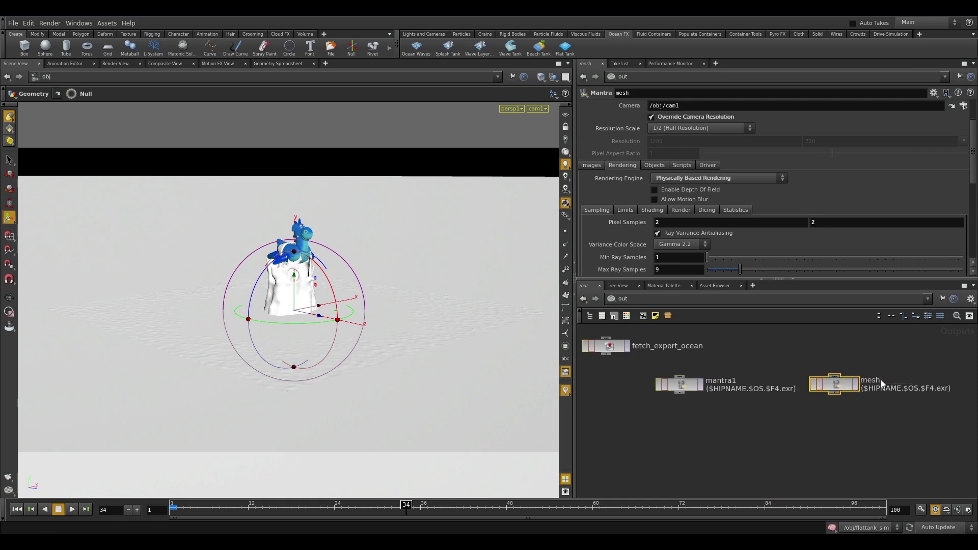
- Rename the mantra1 render node as ocean and select it
{"action": "double_click", "coordinate": [724, 379]}
{"action": "type", "text": "ocean"}
{"action": "left_click", "coordinate": [707, 390]}
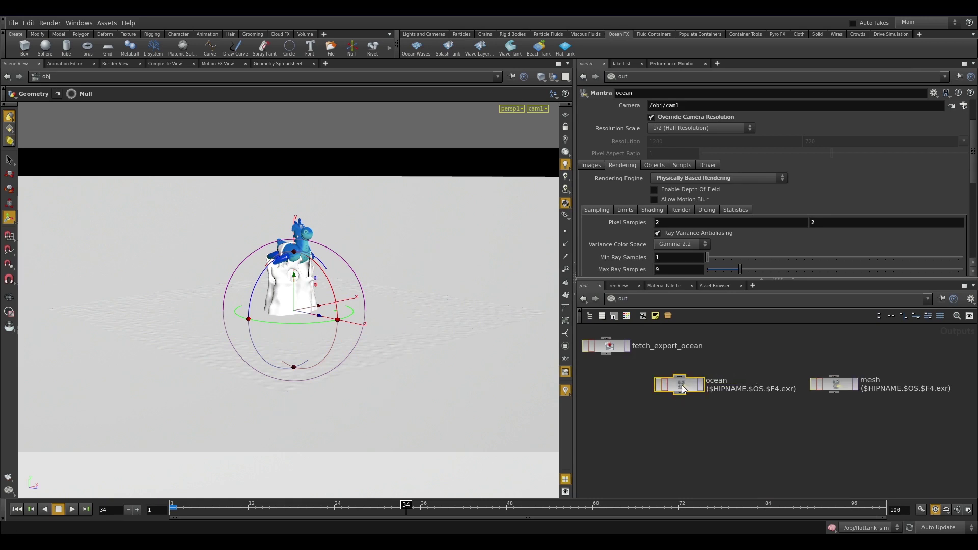
- Clear the Candidate Objects of the ocean render node
{"action": "left_click", "coordinate": [651, 168]}
{"action": "left_click", "coordinate": [914, 177]}
{"action": "key", "text": "BackSpace"}
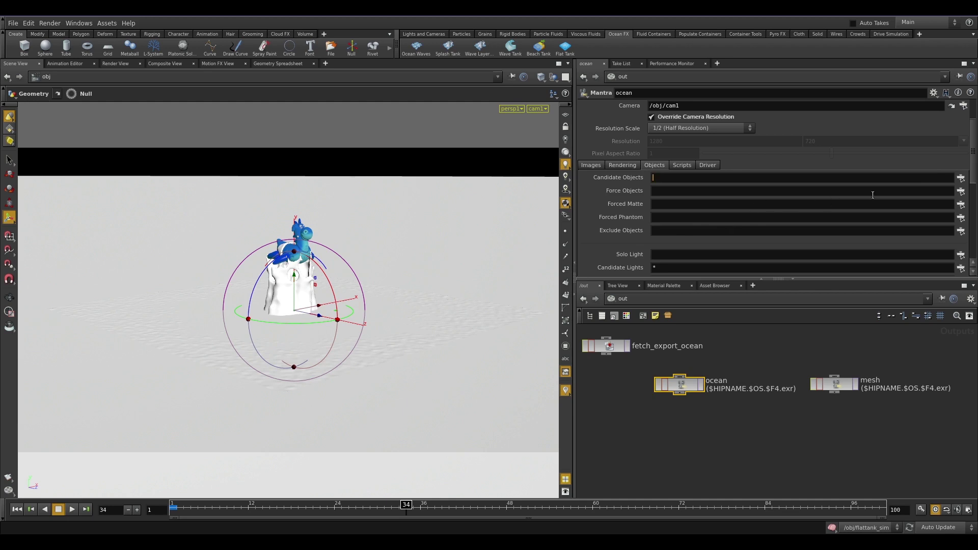
- Set the ocean render node's Force Objects to GEOMETRY, ocean_surface_ocean and ocean_interior
{"action": "left_click", "coordinate": [960, 190]}
{"action": "left_click", "coordinate": [830, 99]}
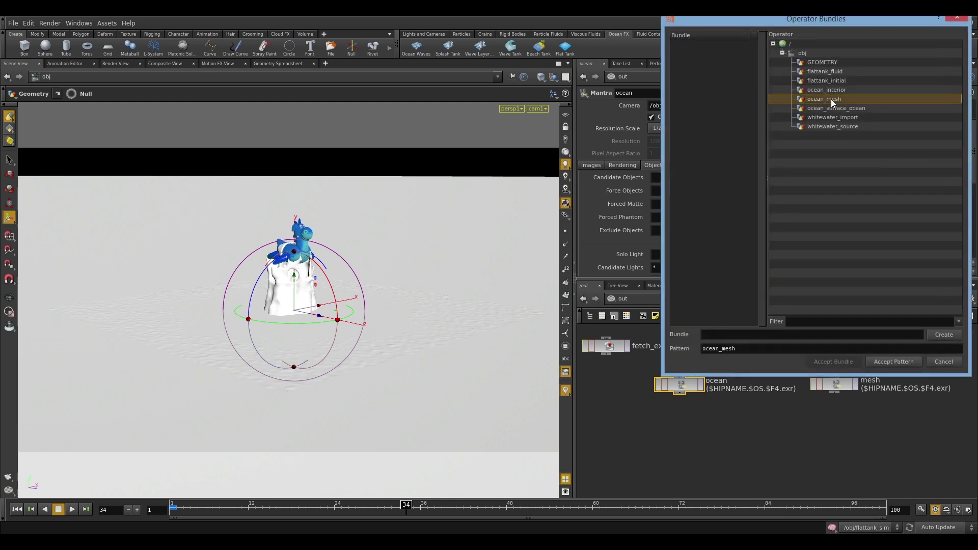
{"action": "left_click_drag", "start_coordinate": [754, 22], "coordinate": [481, 75]}
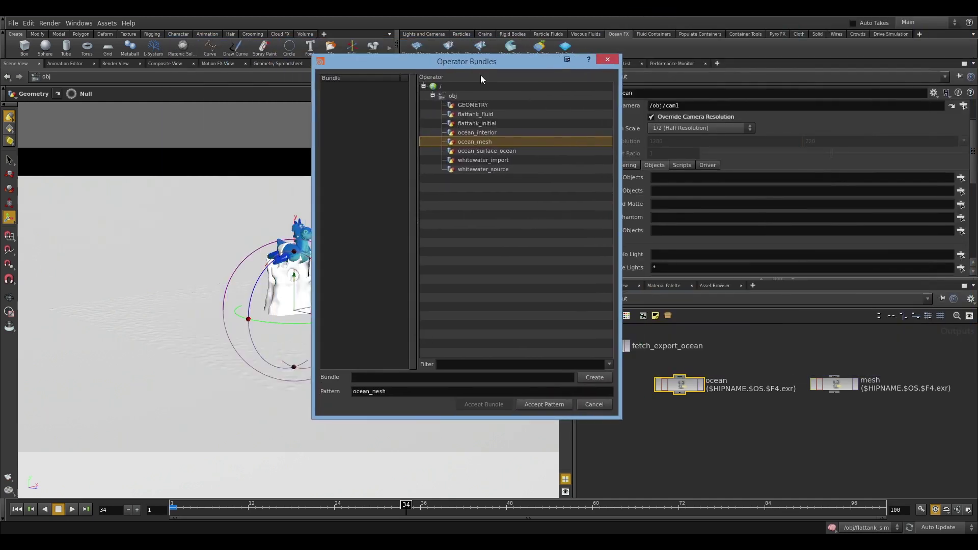
{"action": "left_click", "coordinate": [484, 131]}
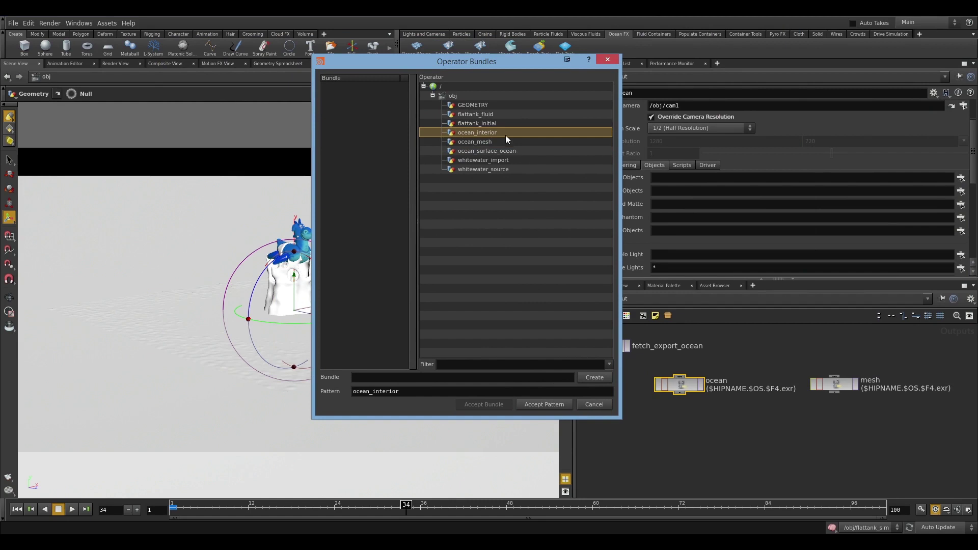
{"action": "left_click", "coordinate": [473, 105], "text": "ctrl"}
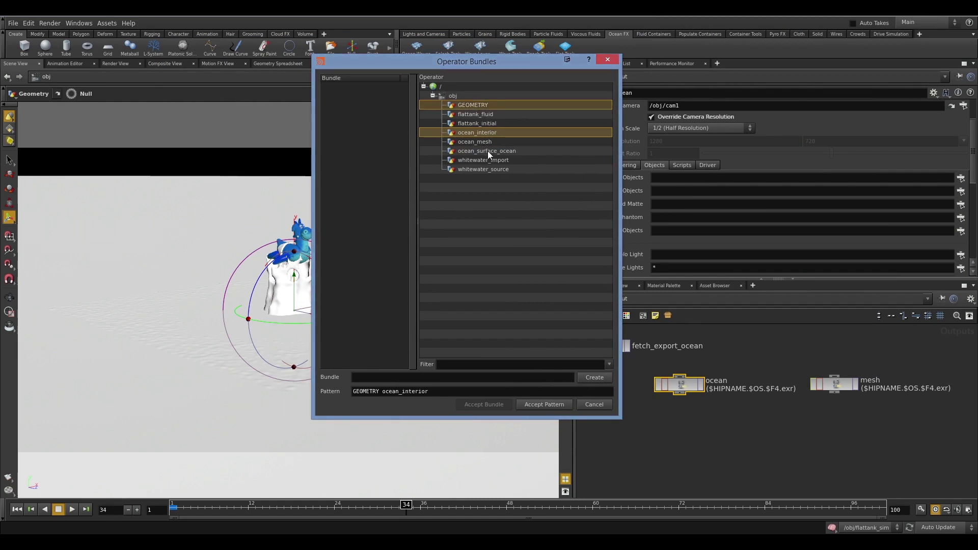
{"action": "left_click", "coordinate": [491, 168], "text": "ctrl"}
{"action": "left_click", "coordinate": [494, 170], "text": "ctrl"}
{"action": "left_click", "coordinate": [483, 152], "text": "ctrl"}
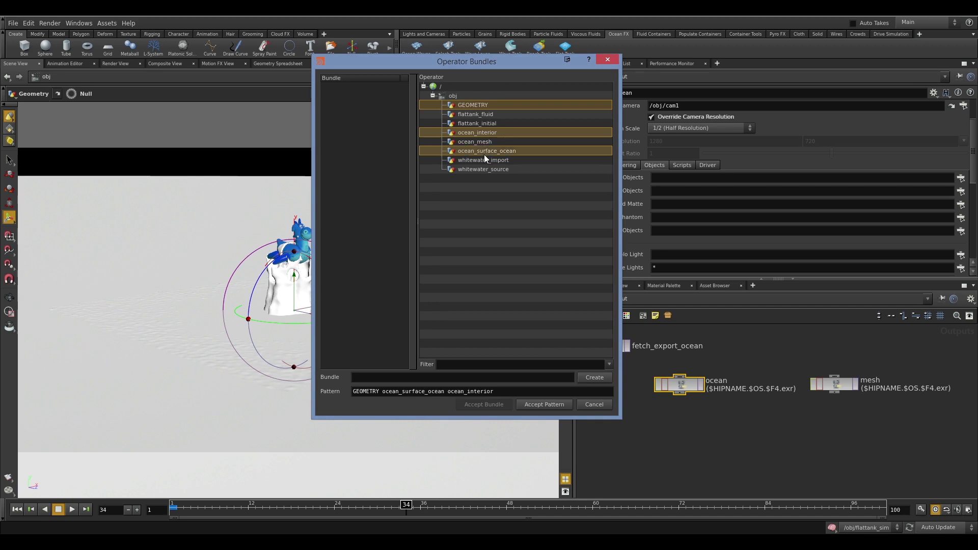
{"action": "left_click", "coordinate": [543, 404]}
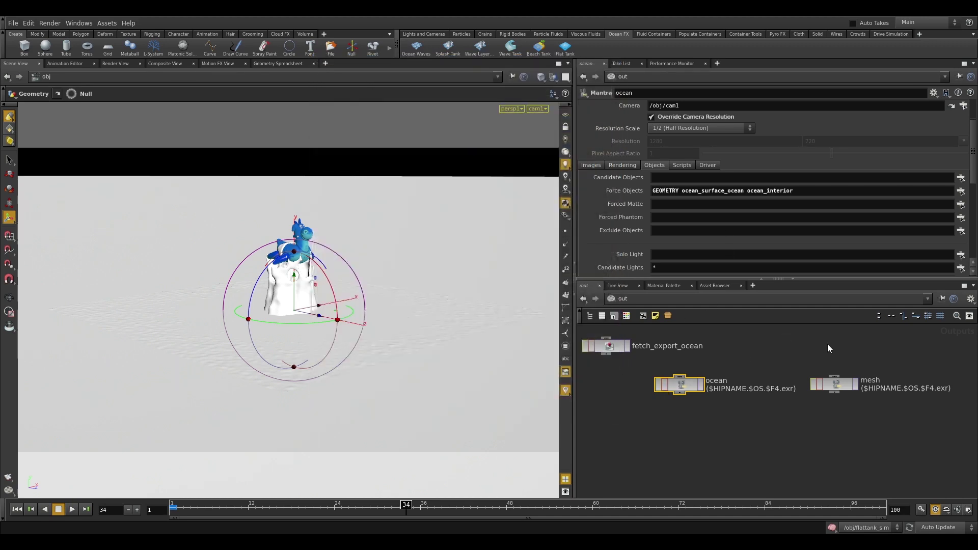
- On the mesh render node, clear Candidate Objects and set Force Objects to GEOMETRY, ocean_interior and ocean_mesh
{"action": "left_click", "coordinate": [834, 384]}
{"action": "left_click", "coordinate": [654, 168]}
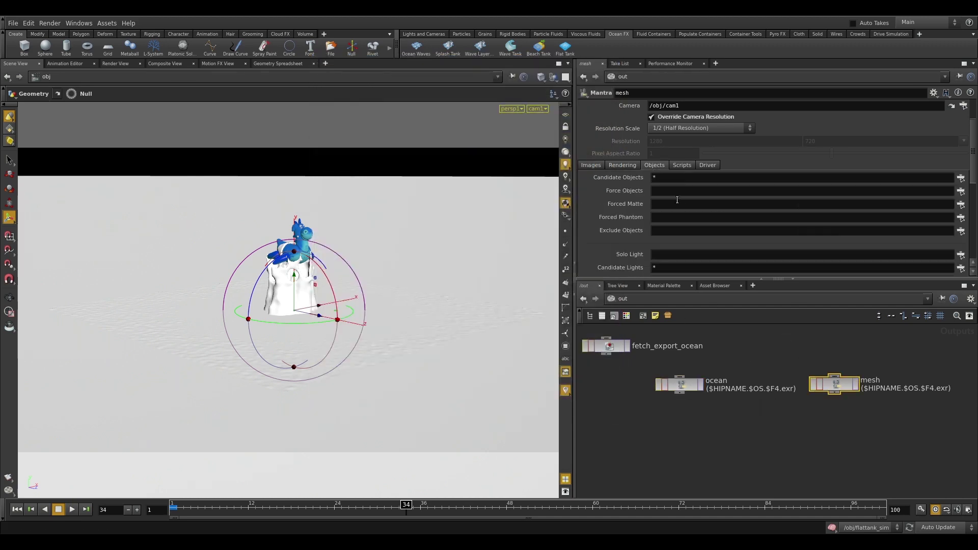
{"action": "key", "text": "BackSpace"}
{"action": "left_click", "coordinate": [960, 191]}
{"action": "left_click", "coordinate": [473, 105]}
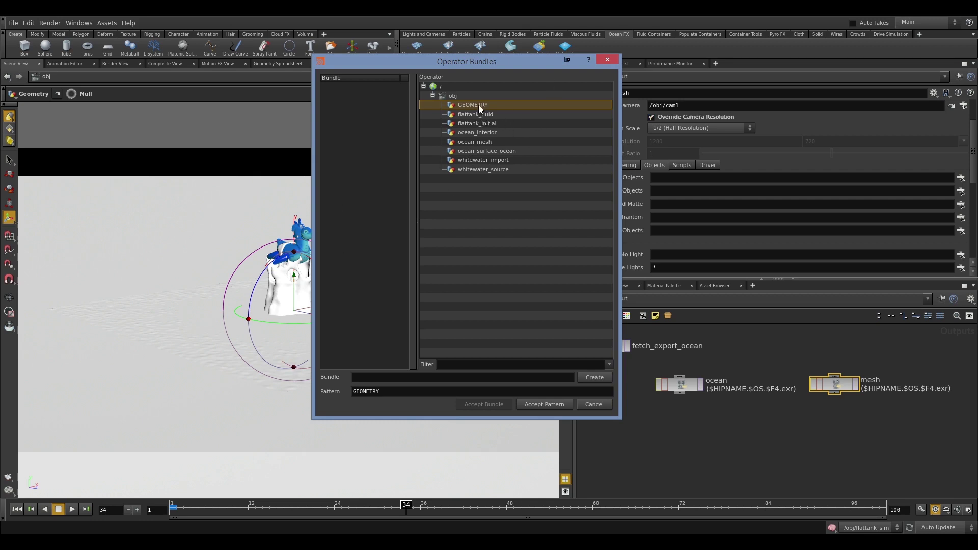
{"action": "left_click", "coordinate": [490, 133], "text": "ctrl"}
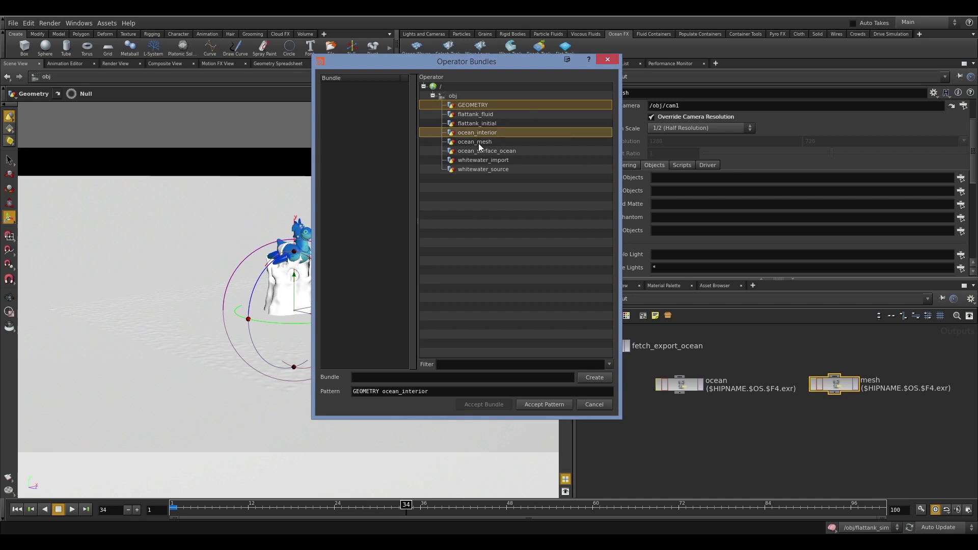
{"action": "left_click", "coordinate": [479, 150], "text": "ctrl"}
{"action": "left_click", "coordinate": [544, 404]}
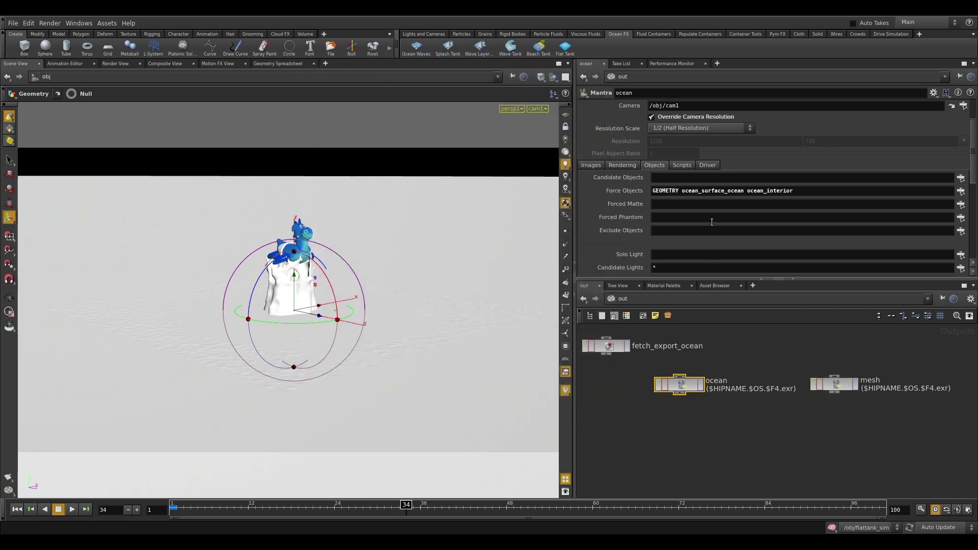
- Remove GEOMETRY from the ocean render node's Force Objects and select the mesh render node
{"action": "left_click_drag", "start_coordinate": [683, 191], "coordinate": [652, 190]}
{"action": "key", "text": "BackSpace"}
{"action": "left_click", "coordinate": [833, 384]}
- Add a merge node below the two render nodes and wire ocean and mesh into it
{"action": "key", "text": "Tab"}
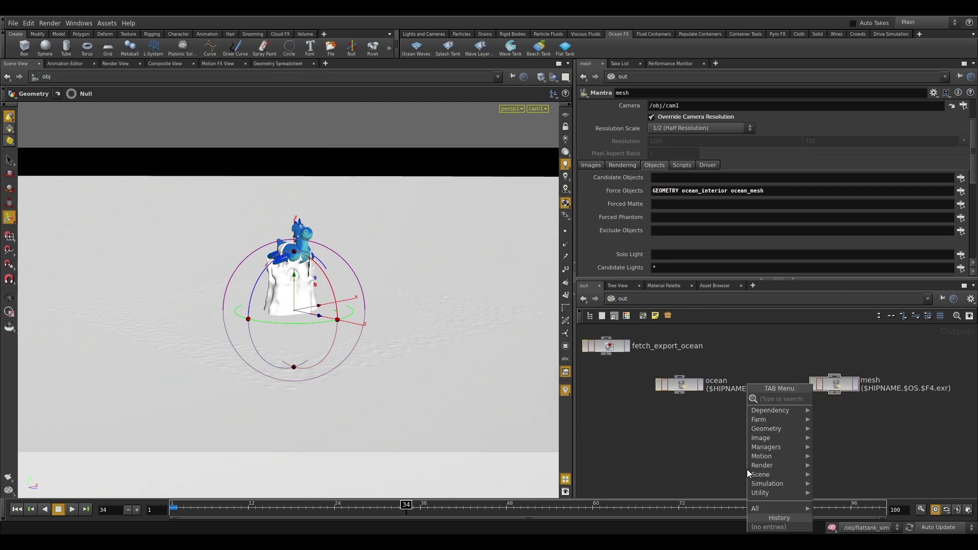
{"action": "key", "text": "Return"}
{"action": "left_click", "coordinate": [754, 463]}
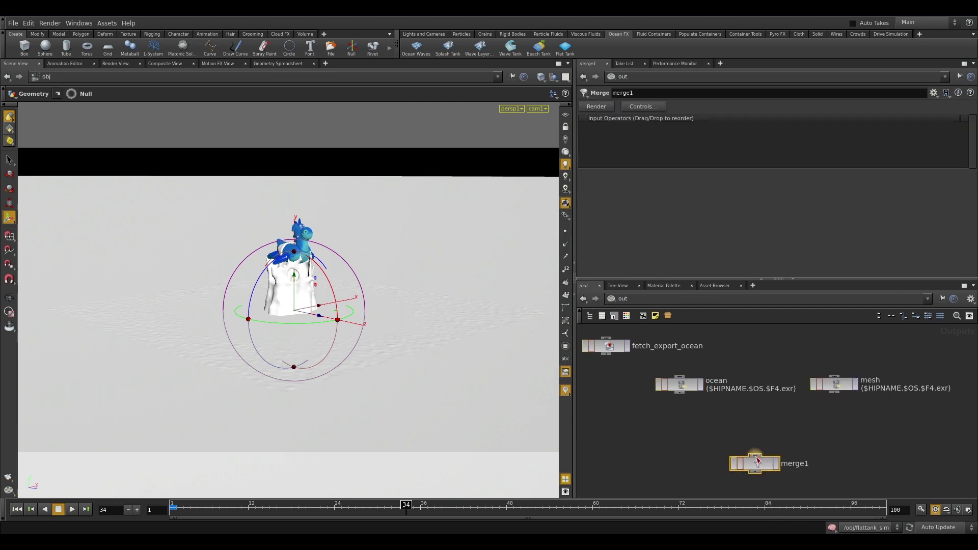
{"action": "left_click_drag", "start_coordinate": [755, 455], "coordinate": [836, 387]}
- Review the mesh render node's sampling and image output settings, and select the ocean render node for comparison
{"action": "left_click", "coordinate": [834, 384]}
{"action": "scroll", "coordinate": [675, 152], "scroll_direction": "up", "scroll_amount": 3}
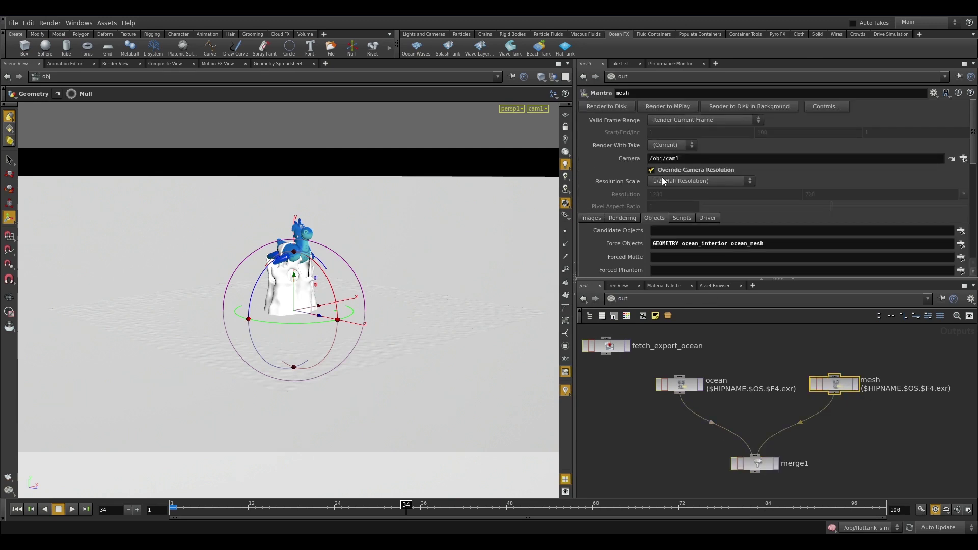
{"action": "left_click", "coordinate": [622, 218]}
{"action": "scroll", "coordinate": [655, 235], "scroll_direction": "down", "scroll_amount": 3}
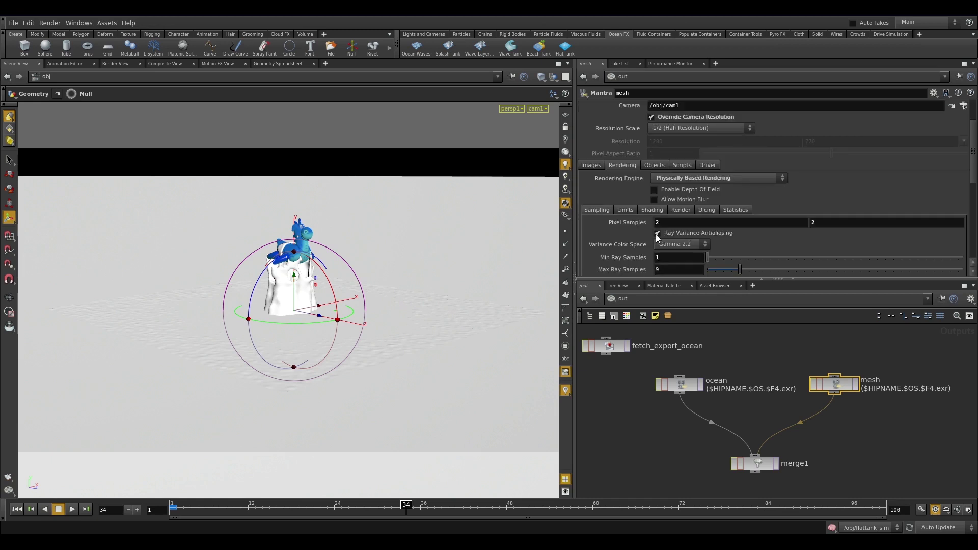
{"action": "scroll", "coordinate": [616, 232], "scroll_direction": "up", "scroll_amount": 3}
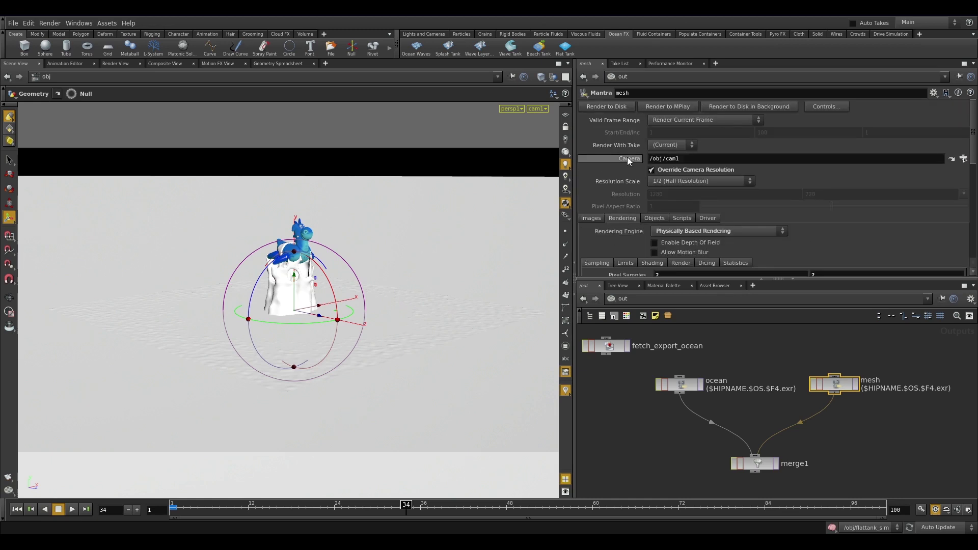
{"action": "left_click", "coordinate": [595, 218]}
{"action": "scroll", "coordinate": [705, 239], "scroll_direction": "down", "scroll_amount": 2}
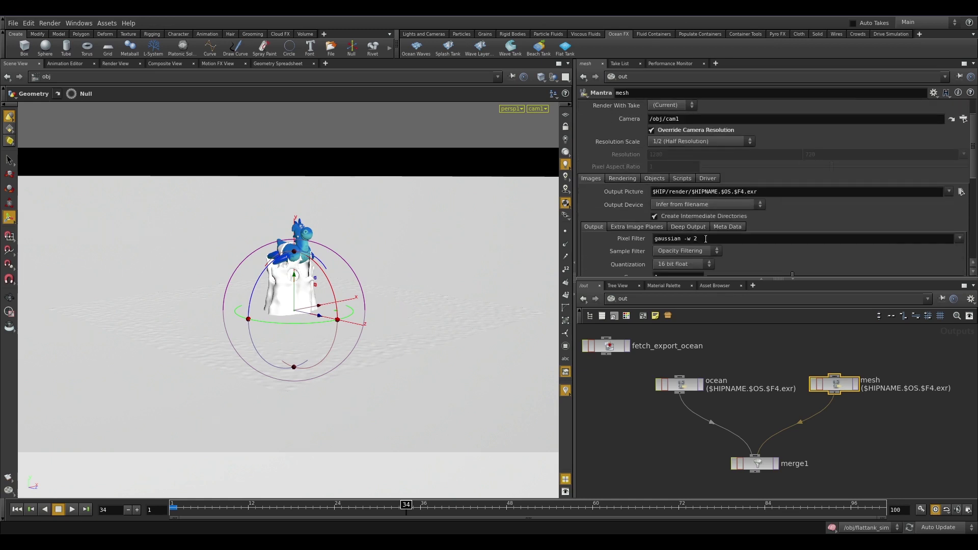
{"action": "left_click", "coordinate": [739, 386]}
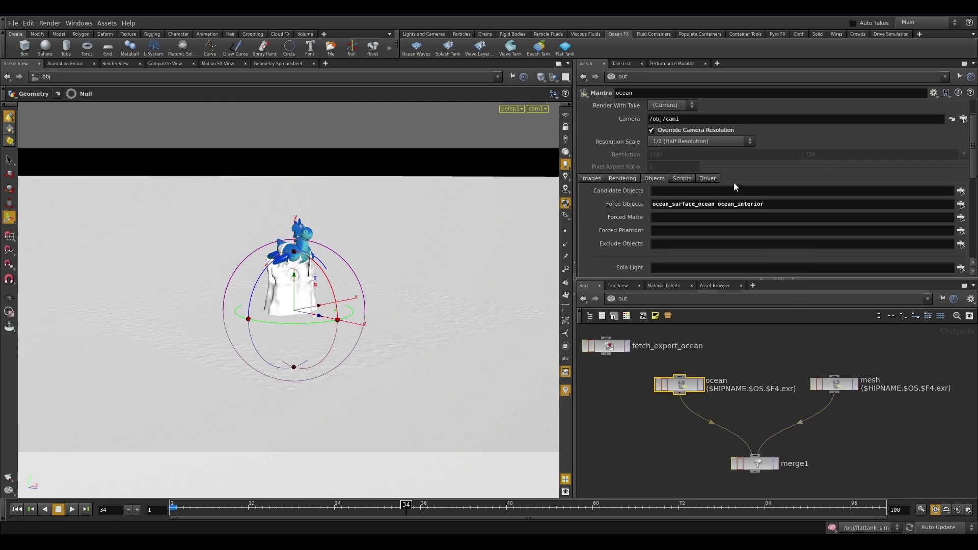